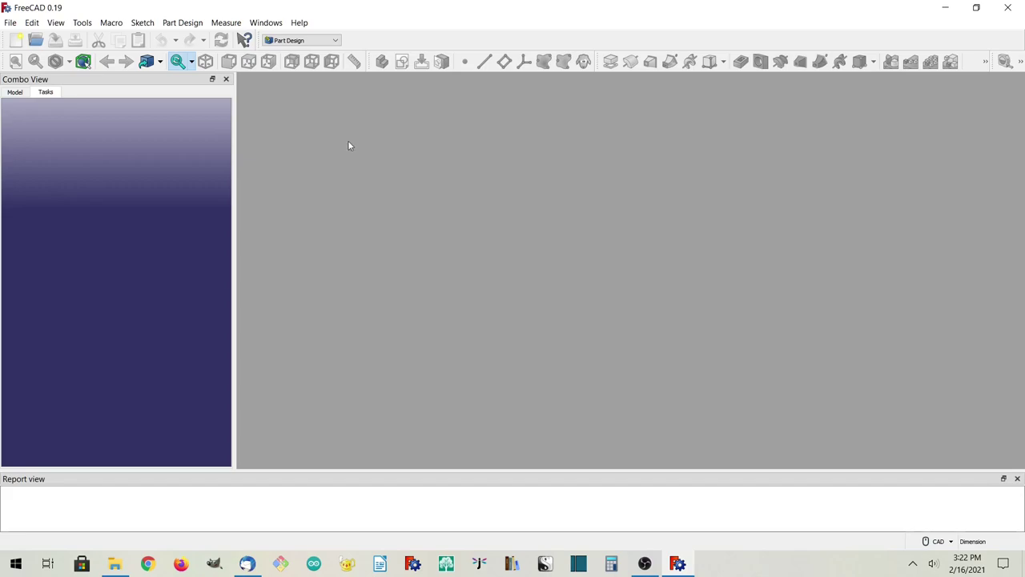
- Check the version in Help > About FreeCAD, then create a new empty document
{"action": "left_click", "coordinate": [299, 24]}
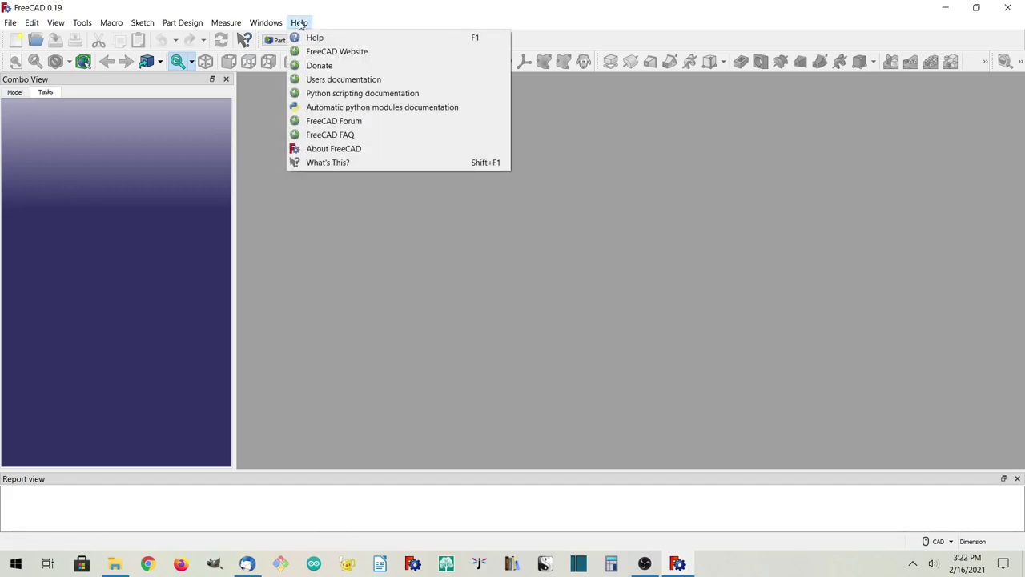
{"action": "left_click", "coordinate": [322, 154]}
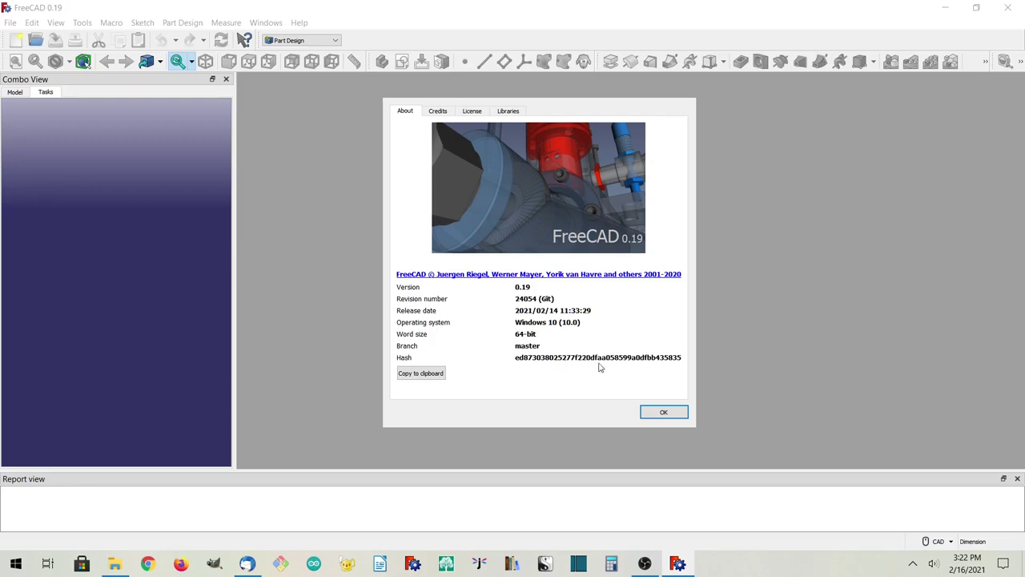
{"action": "left_click", "coordinate": [669, 415]}
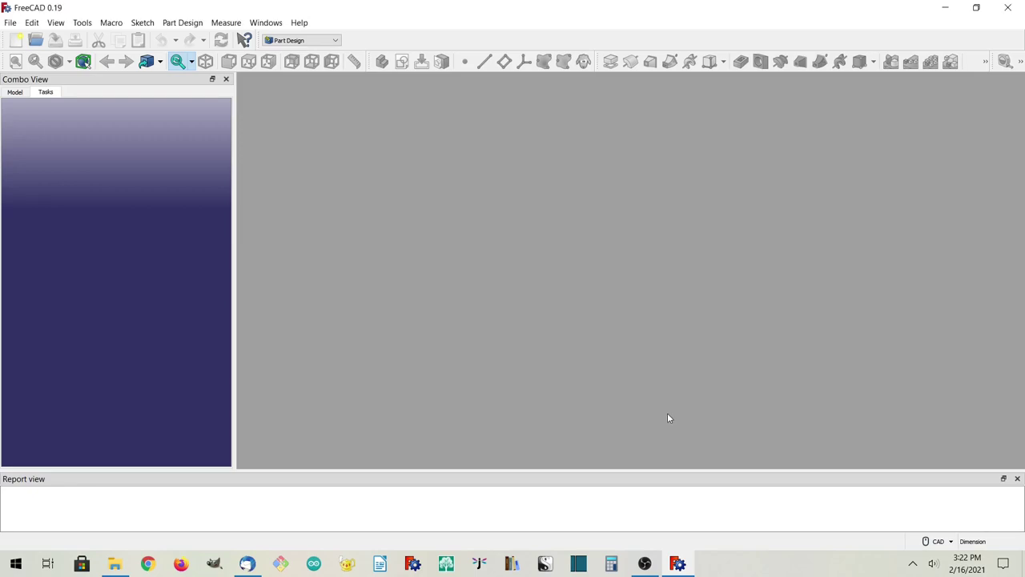
{"action": "left_click", "coordinate": [16, 39]}
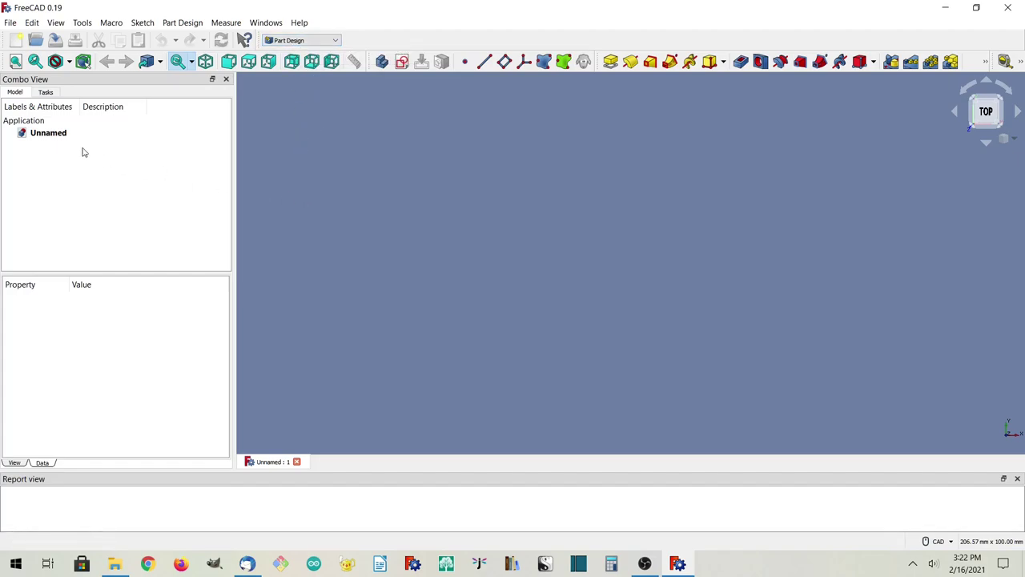
- Start a sketch on the XY plane and draw two circles centred on the origin
{"action": "left_click", "coordinate": [402, 62]}
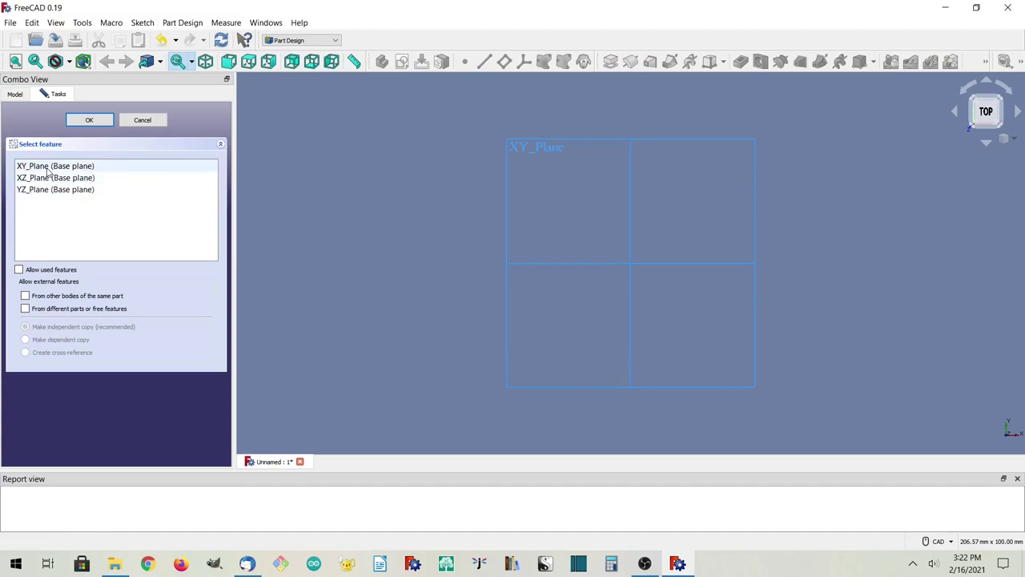
{"action": "left_click", "coordinate": [48, 167]}
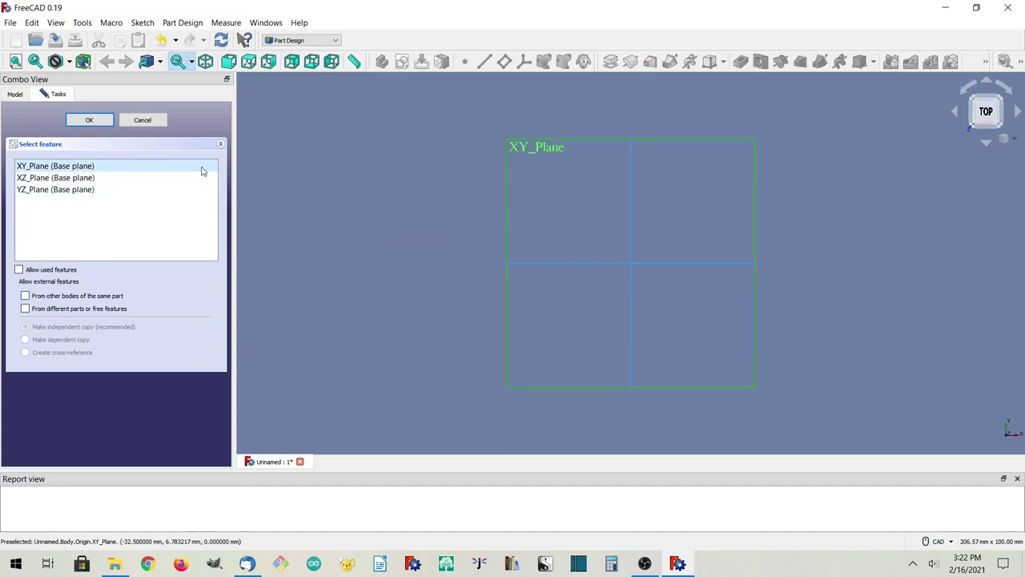
{"action": "left_click", "coordinate": [85, 119]}
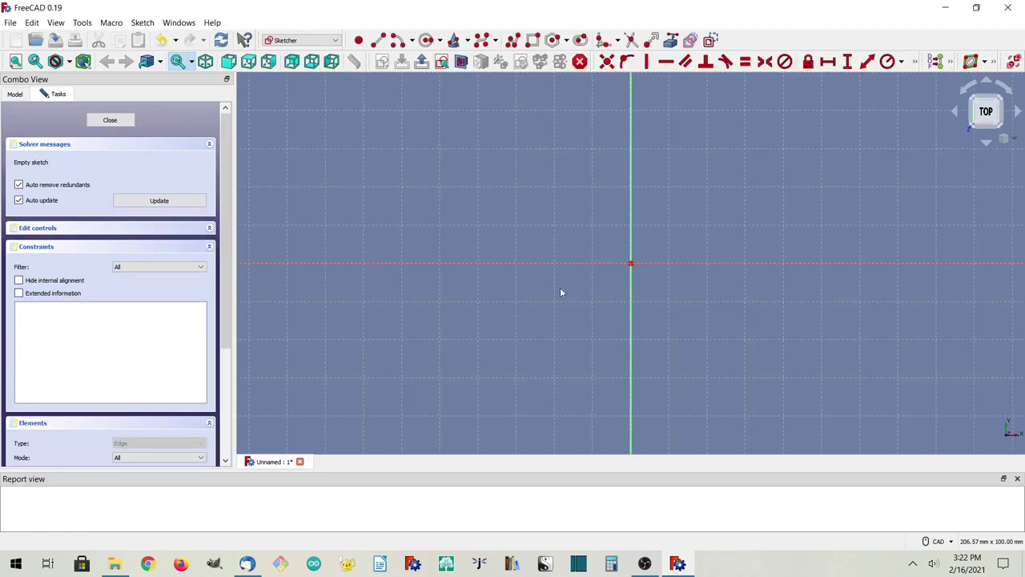
{"action": "left_click", "coordinate": [426, 40]}
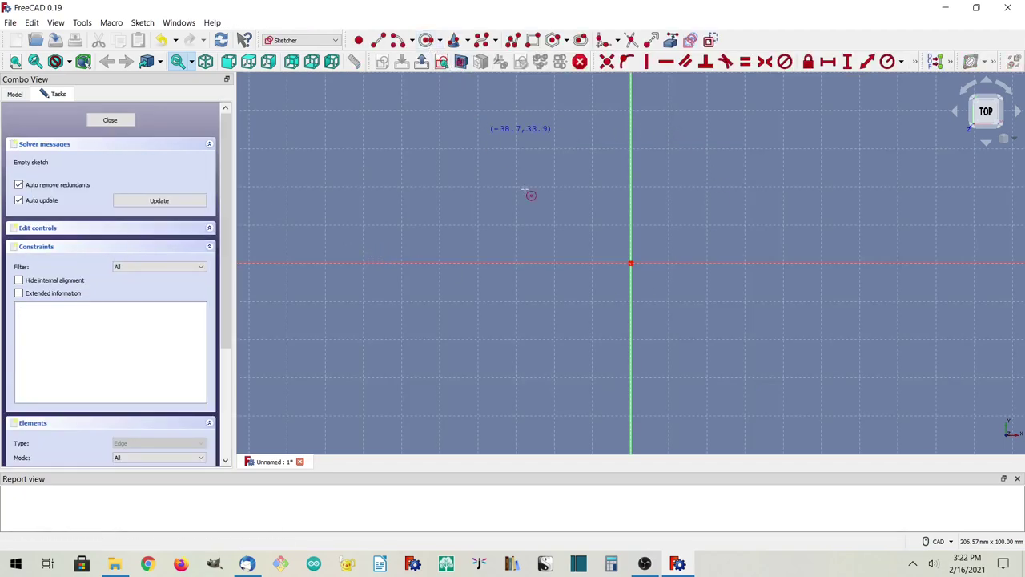
{"action": "left_click", "coordinate": [631, 264]}
{"action": "left_click", "coordinate": [745, 345]}
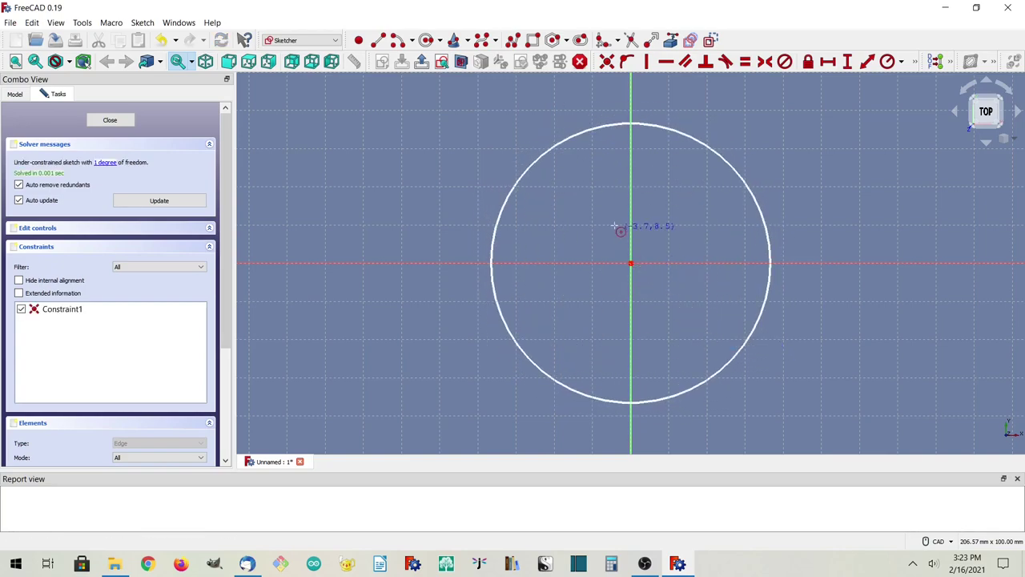
{"action": "left_click", "coordinate": [632, 264]}
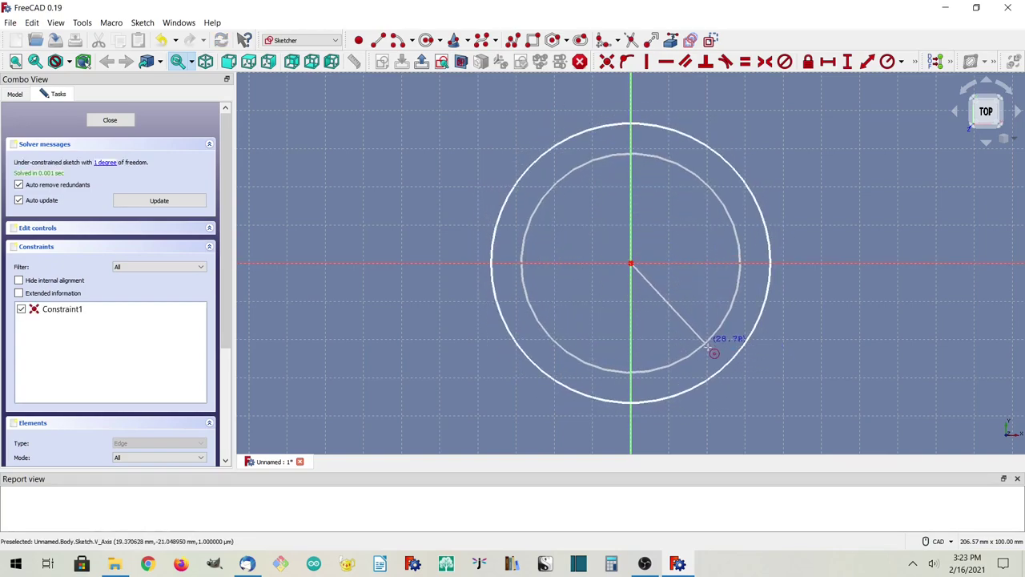
{"action": "left_click", "coordinate": [706, 346]}
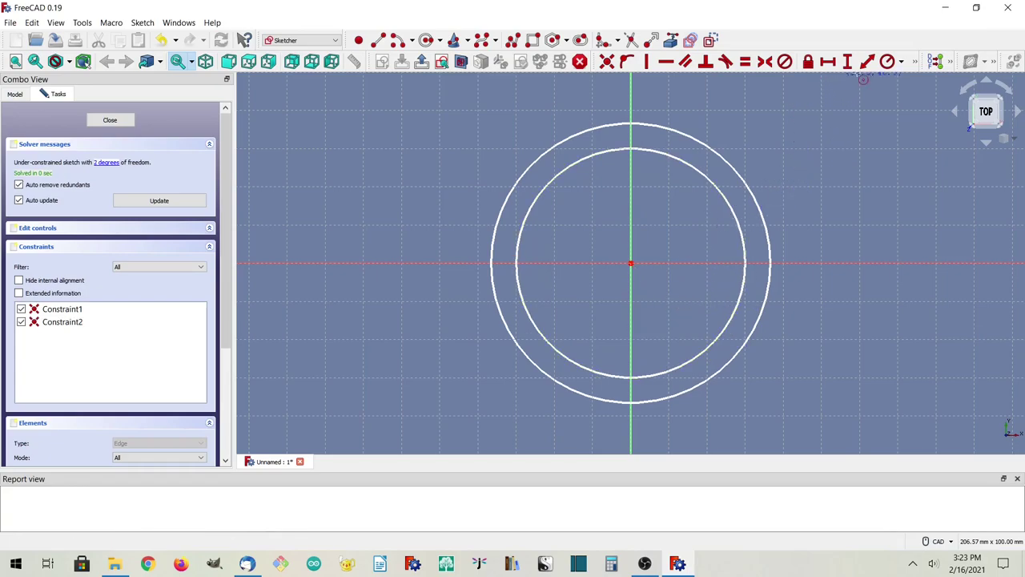
- Constrain the outer circle to radius 20 mm and the inner to 18 mm
{"action": "left_click", "coordinate": [888, 65]}
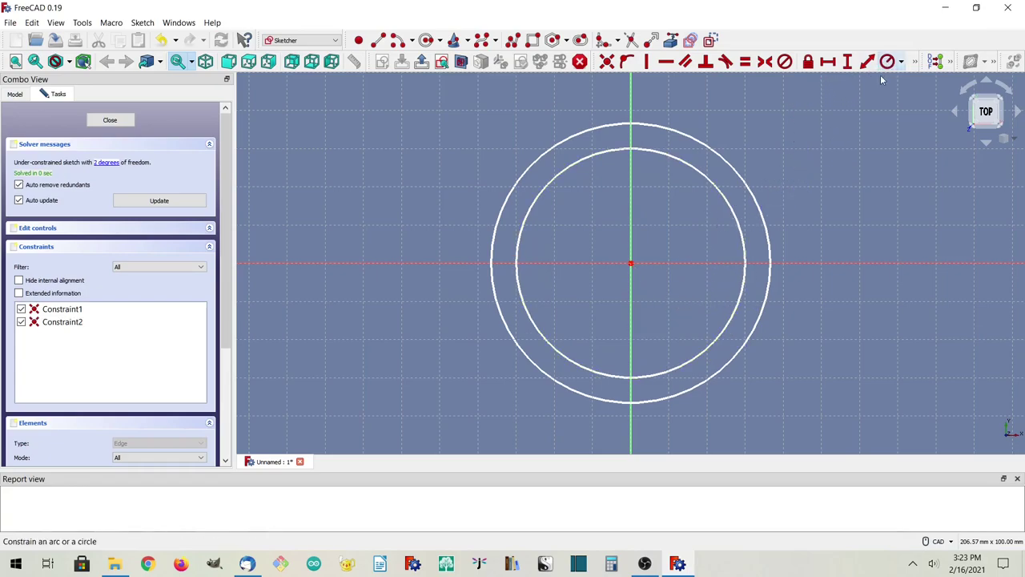
{"action": "left_click", "coordinate": [721, 159]}
{"action": "type", "text": "20"}
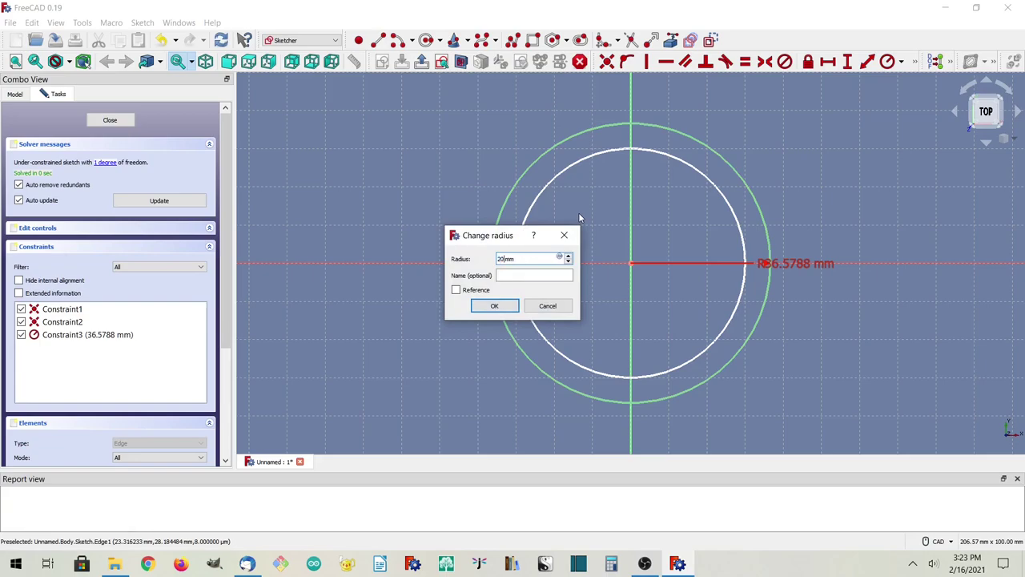
{"action": "left_click", "coordinate": [491, 305]}
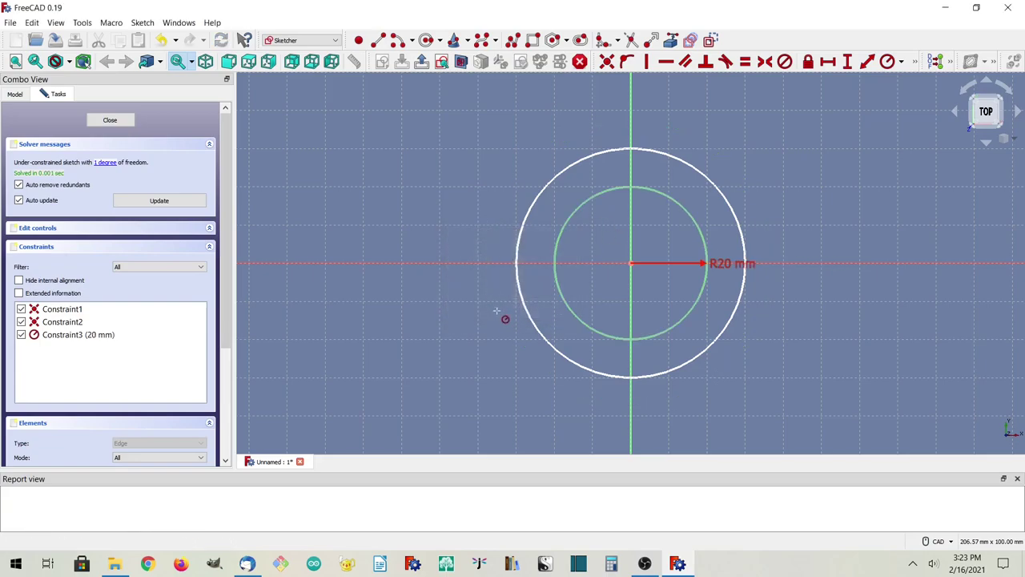
{"action": "left_click", "coordinate": [694, 173]}
{"action": "type", "text": "18"}
{"action": "key", "text": "Return"}
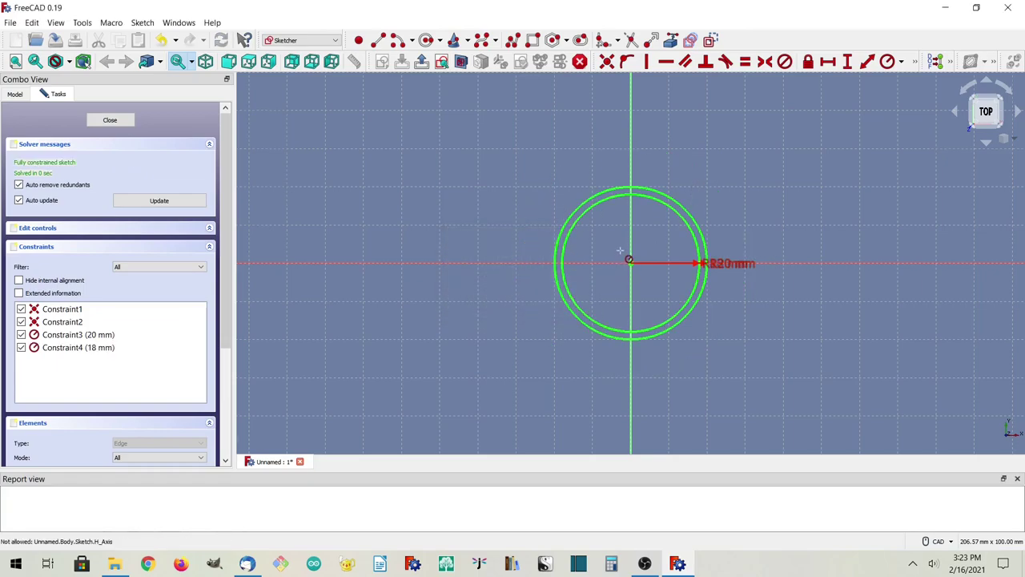
- Move the R18 and R20 labels apart and exit the sketch
{"action": "scroll", "coordinate": [637, 268], "scroll_direction": "up", "scroll_amount": 5}
{"action": "scroll", "coordinate": [641, 270], "scroll_direction": "down", "scroll_amount": 4}
{"action": "scroll", "coordinate": [643, 270], "scroll_direction": "up", "scroll_amount": 2}
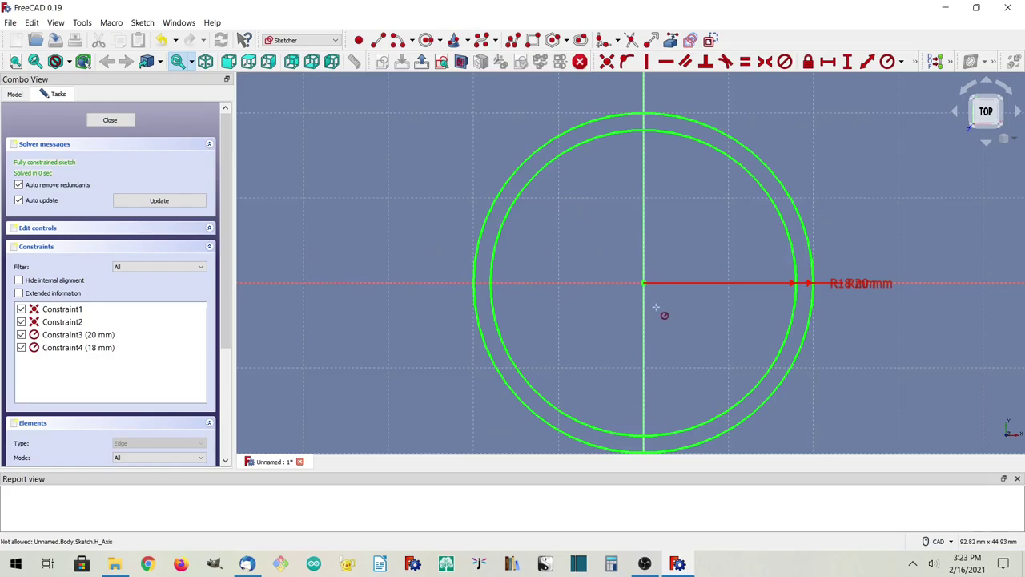
{"action": "right_click", "coordinate": [660, 319]}
{"action": "left_click_drag", "start_coordinate": [843, 282], "coordinate": [726, 227]}
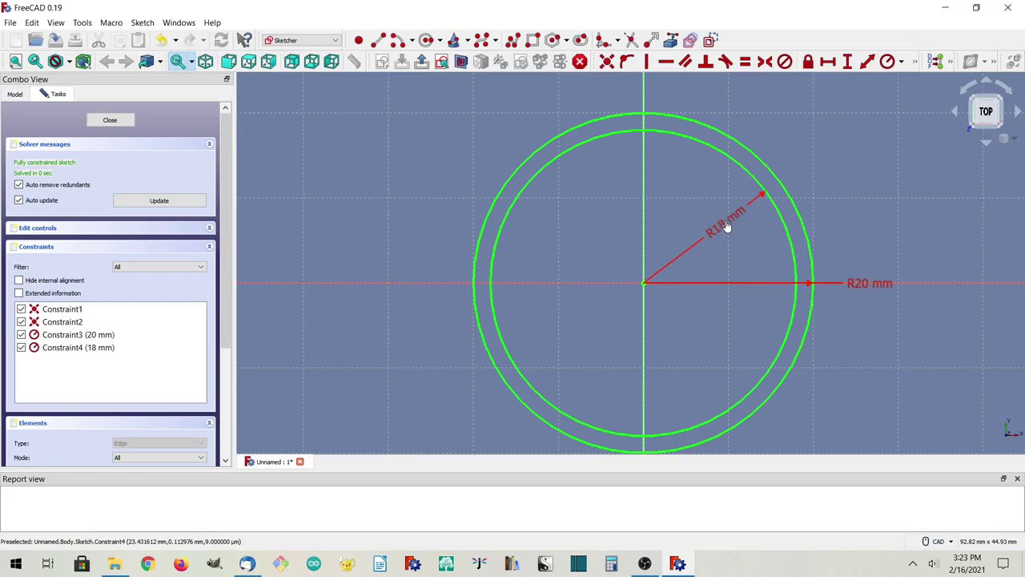
{"action": "left_click_drag", "start_coordinate": [850, 281], "coordinate": [850, 192]}
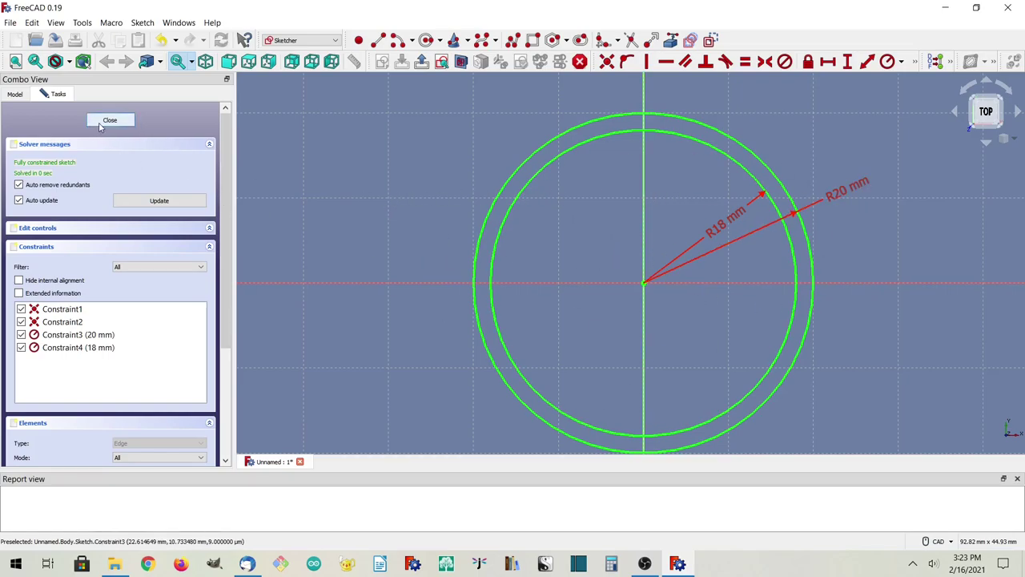
{"action": "key", "text": "Escape"}
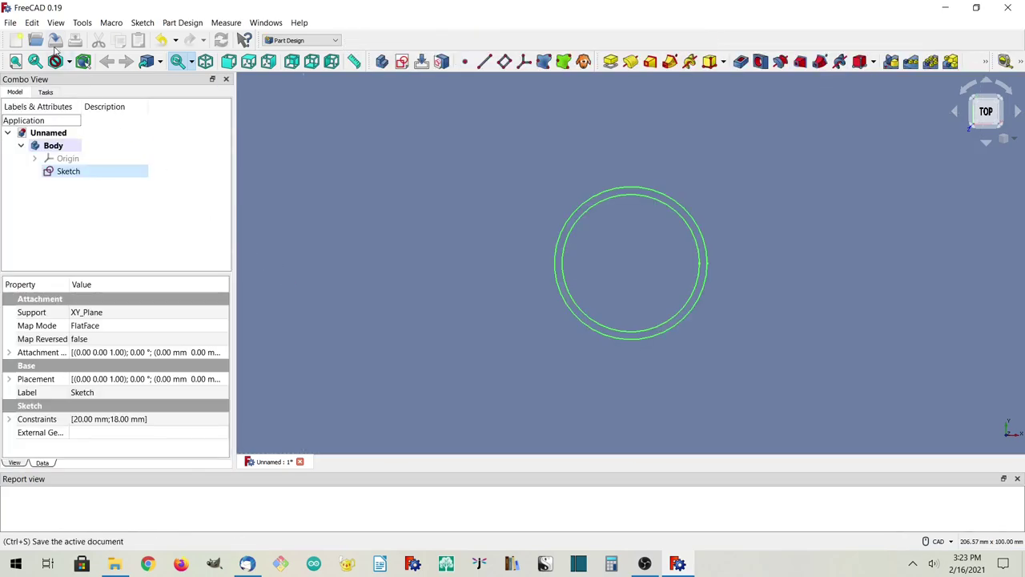
- In isometric, fitted view, rename the two-circle Sketch to cylinderWall
{"action": "left_click", "coordinate": [204, 62]}
{"action": "left_click", "coordinate": [16, 62]}
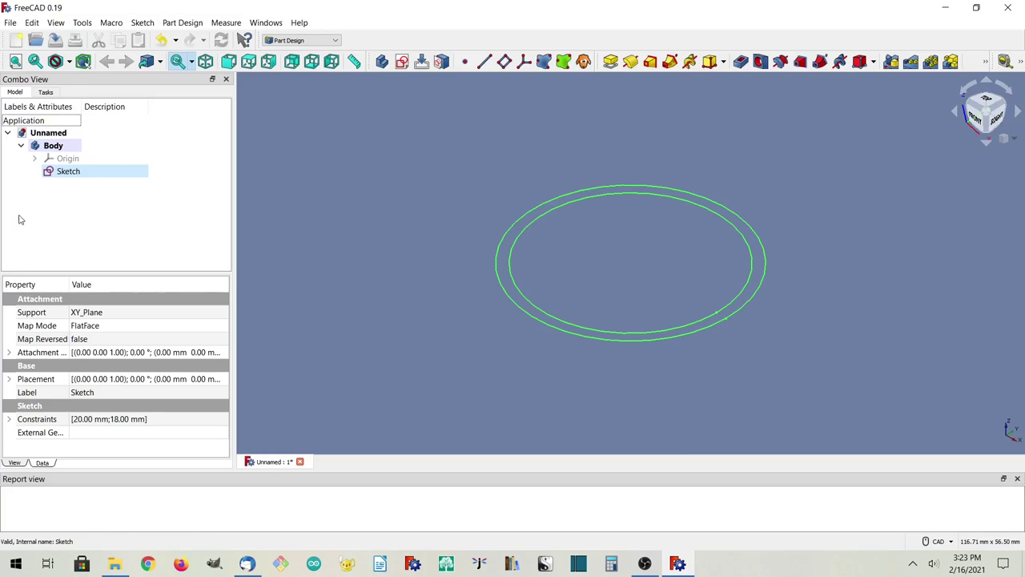
{"action": "left_click", "coordinate": [61, 172]}
{"action": "right_click", "coordinate": [61, 172]}
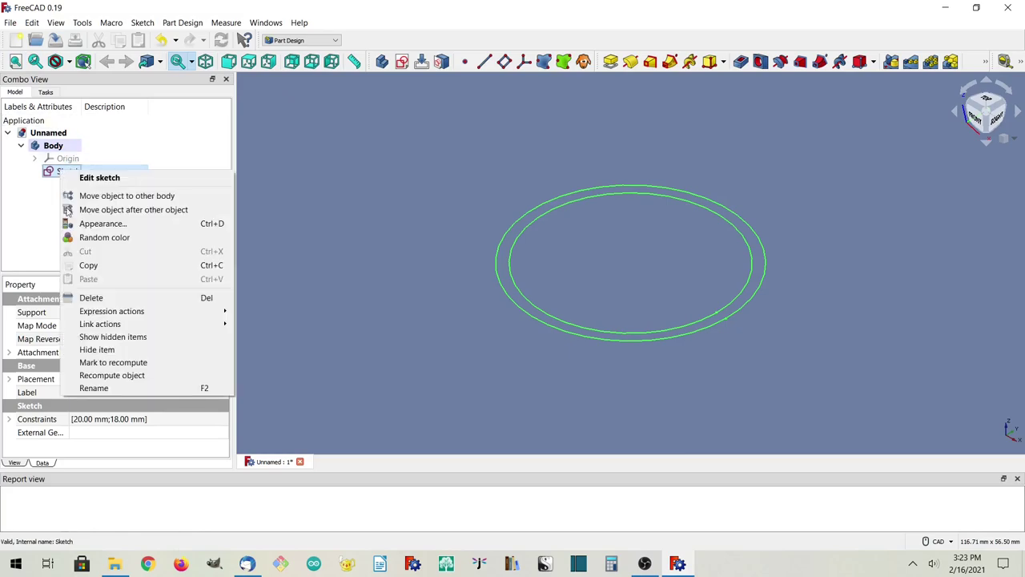
{"action": "left_click", "coordinate": [88, 387]}
{"action": "type", "text": "cylinderWall"}
{"action": "key", "text": "Return"}
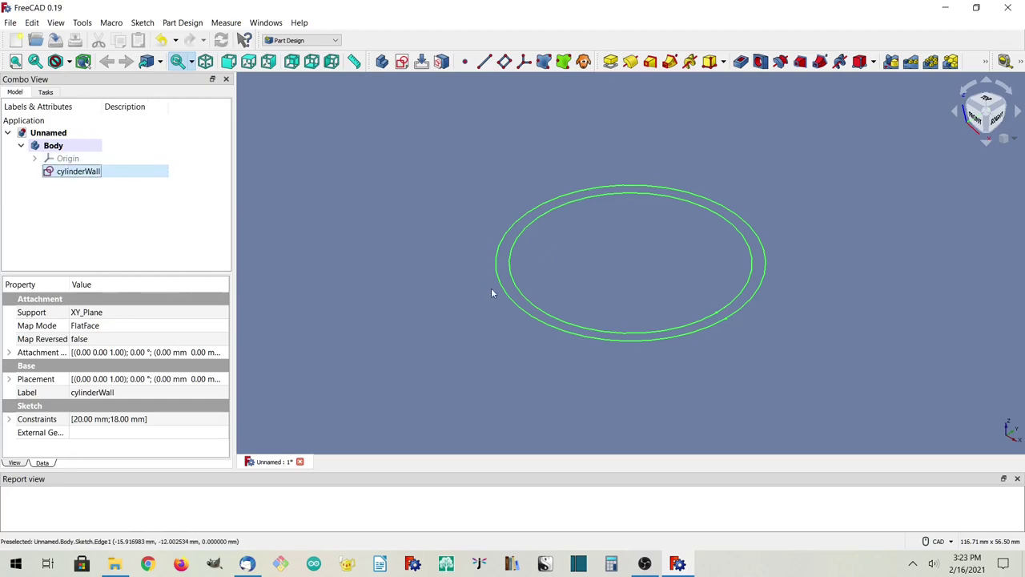
- Pad the cylinderWall sketch 25 mm into a hollow cylinder, then begin a new sketch
{"action": "left_click", "coordinate": [612, 62]}
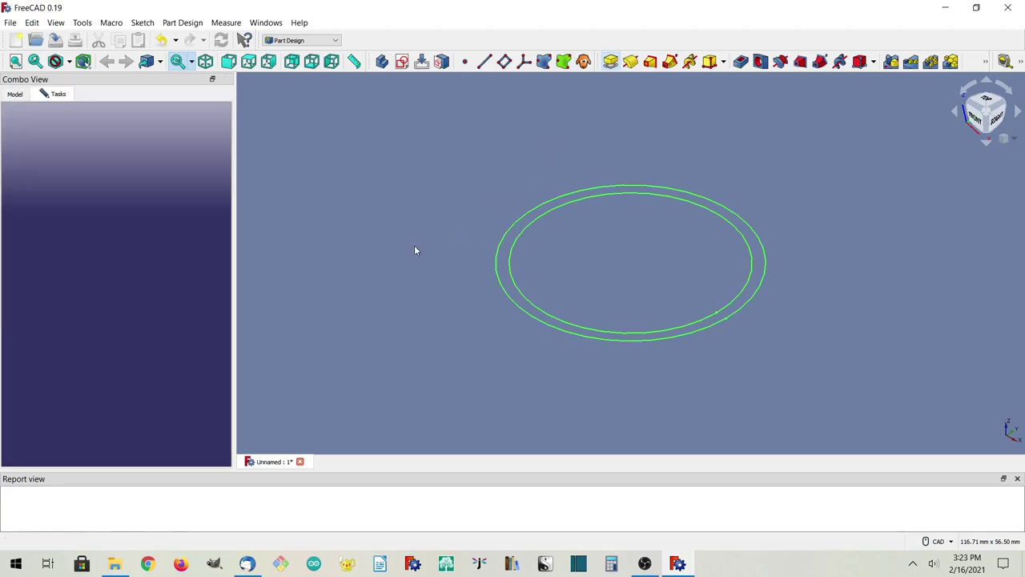
{"action": "type", "text": "25"}
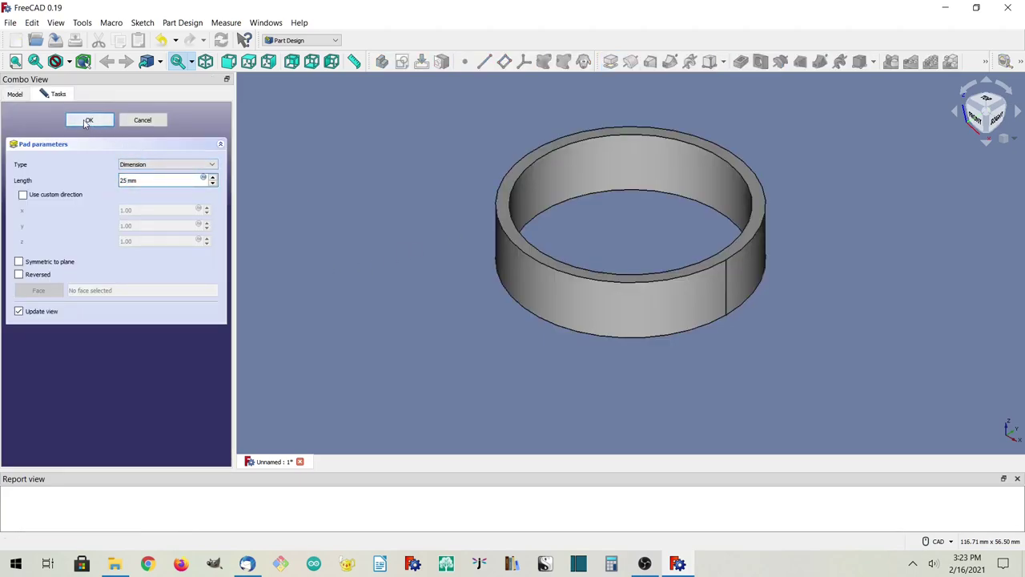
{"action": "key", "text": "Return"}
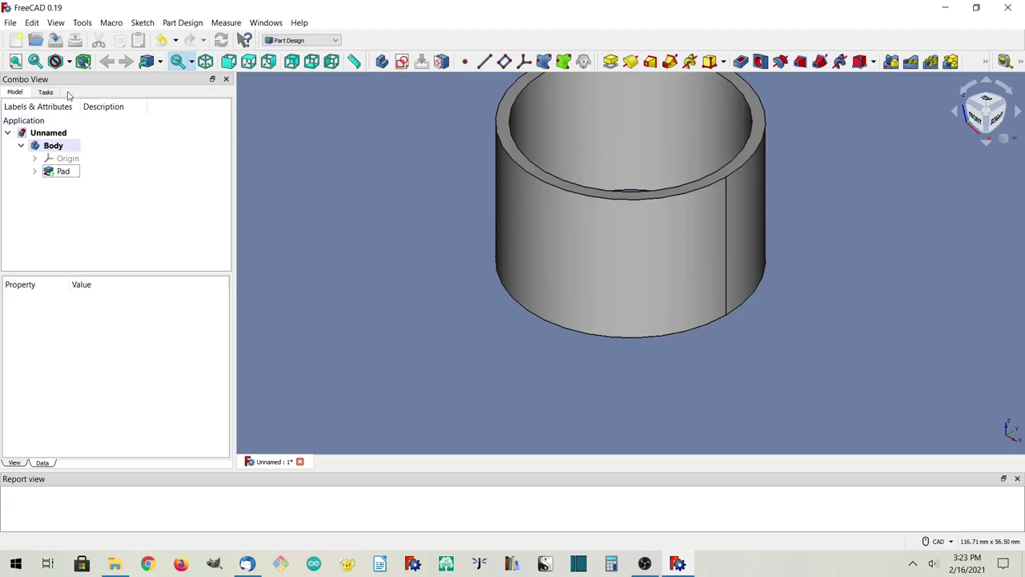
{"action": "left_click", "coordinate": [16, 62]}
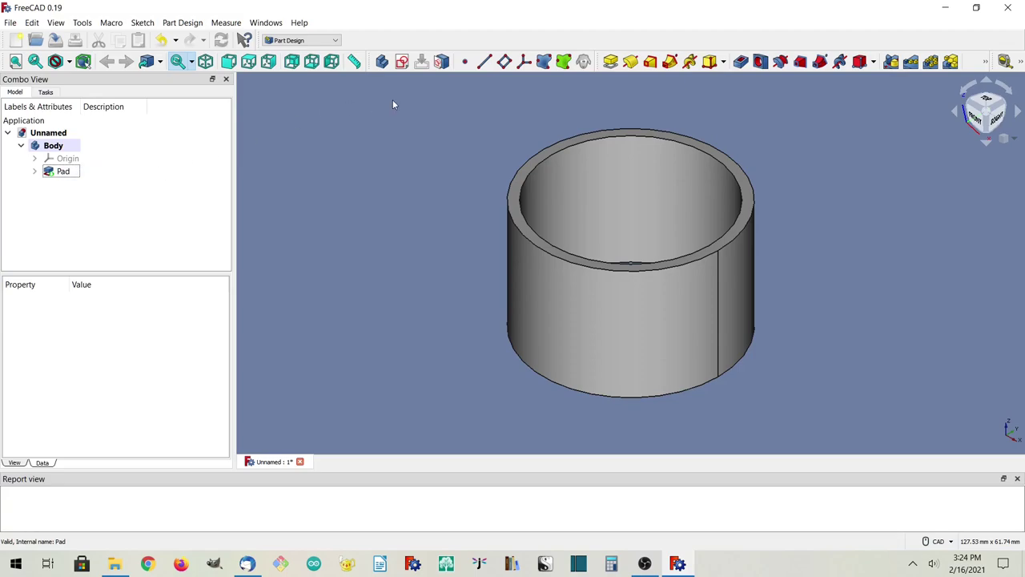
{"action": "left_click", "coordinate": [402, 62]}
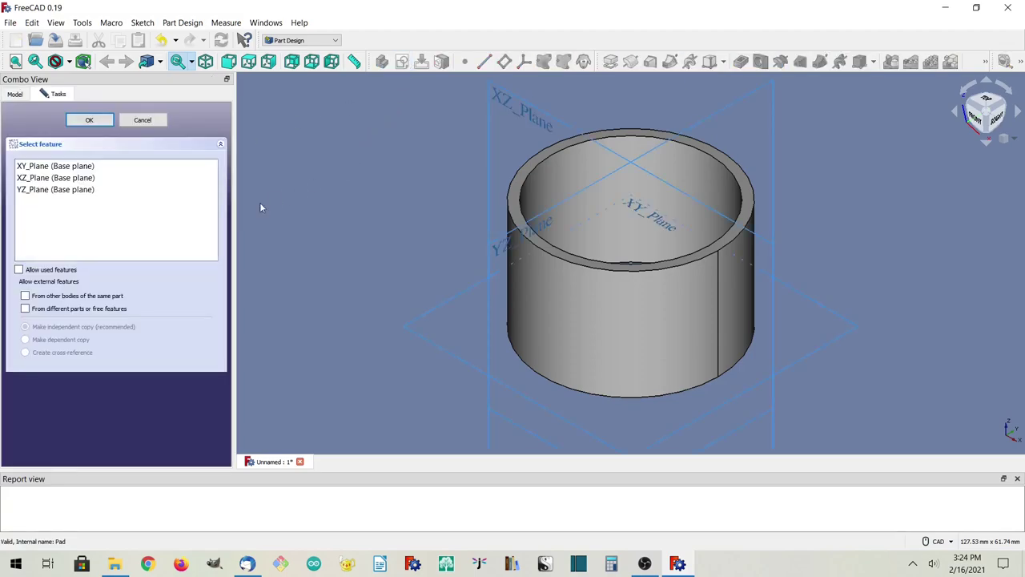
- On the XZ plane, draw a closed polyline triangle just right of the cylinder
{"action": "left_click", "coordinate": [32, 181]}
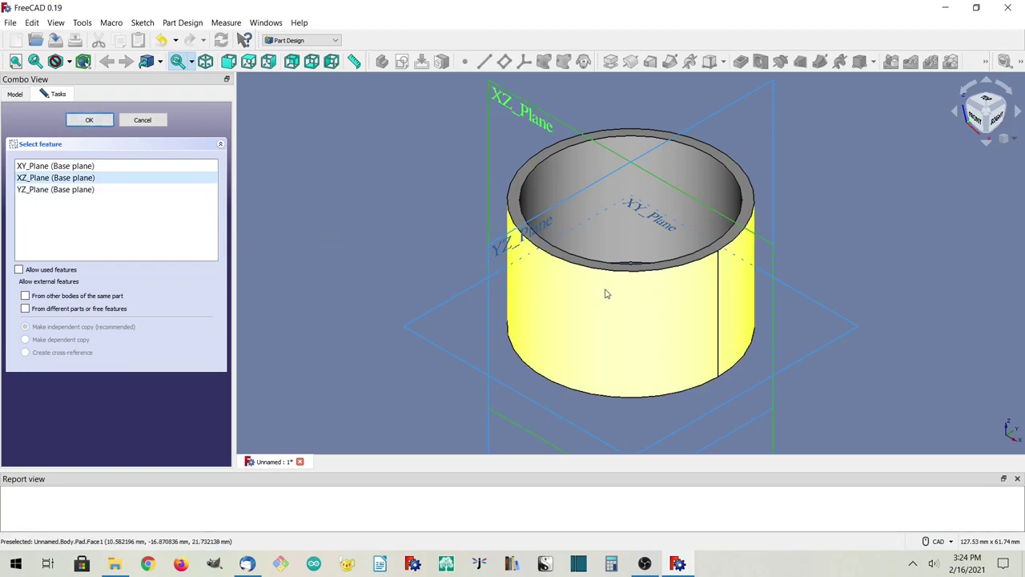
{"action": "left_click", "coordinate": [99, 125]}
{"action": "left_click", "coordinate": [99, 125]}
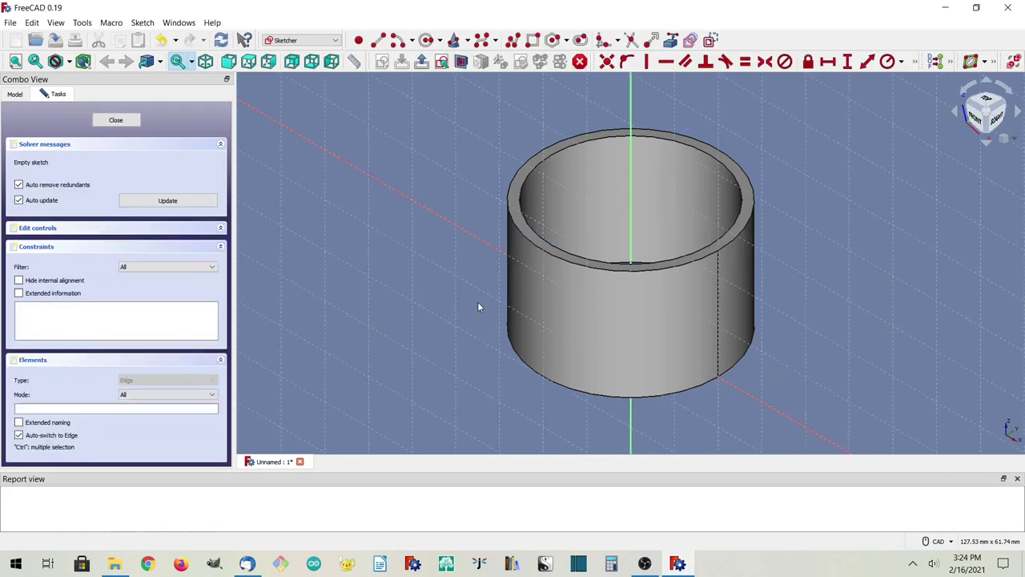
{"action": "middle_click_drag", "start_coordinate": [801, 289], "coordinate": [632, 302]}
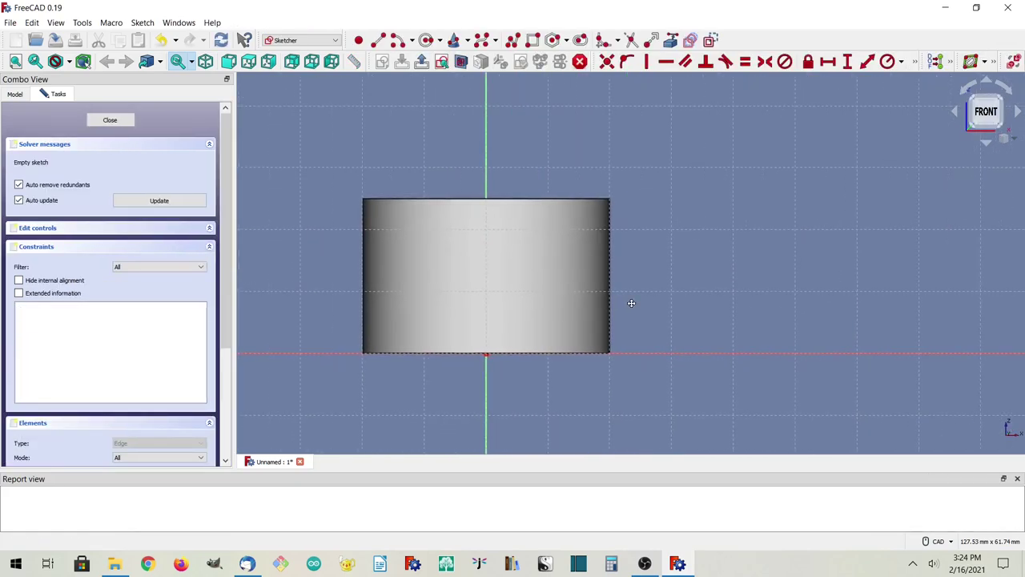
{"action": "left_click", "coordinate": [513, 41]}
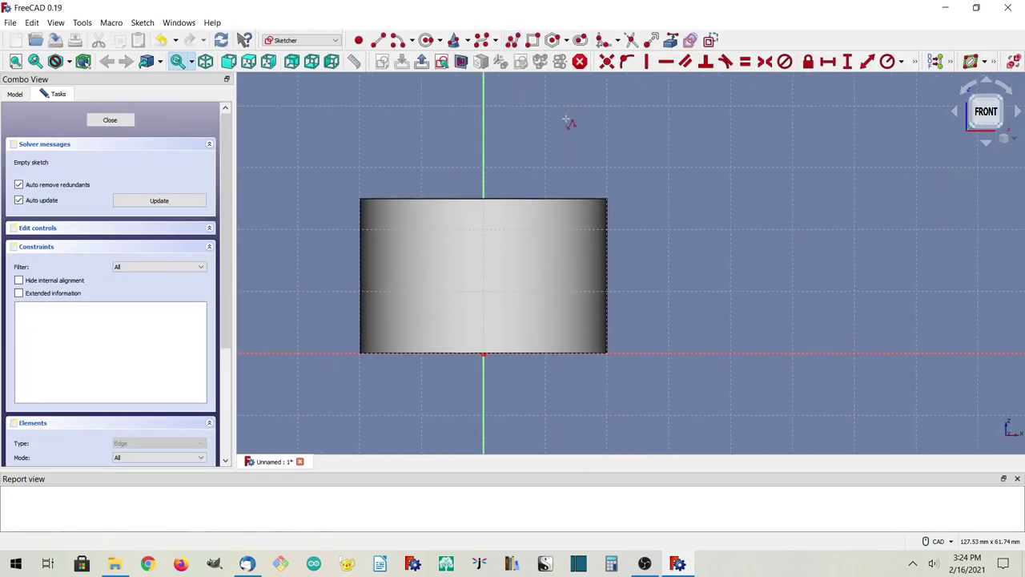
{"action": "left_click", "coordinate": [666, 206]}
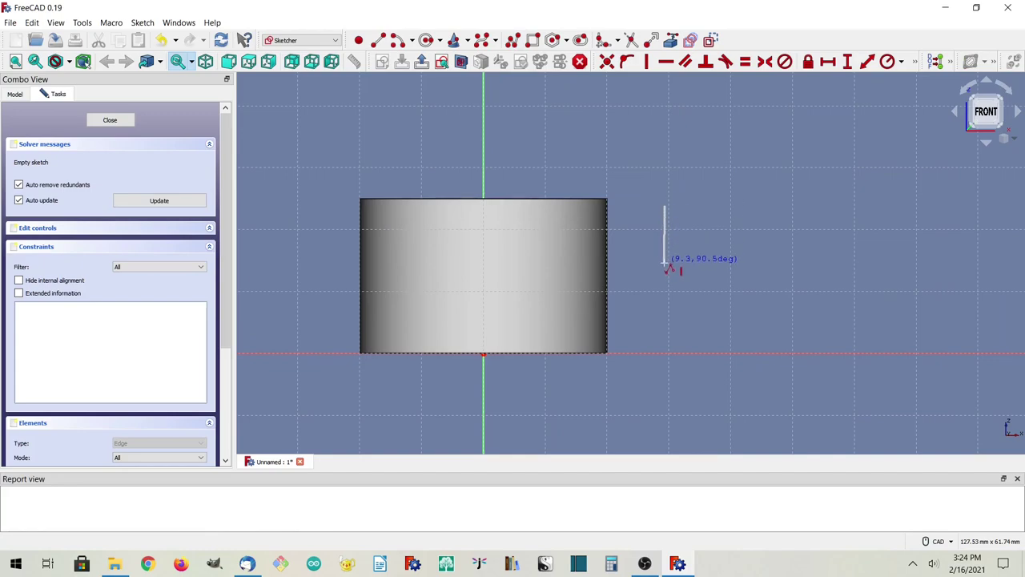
{"action": "left_click", "coordinate": [665, 263]}
{"action": "left_click", "coordinate": [724, 230]}
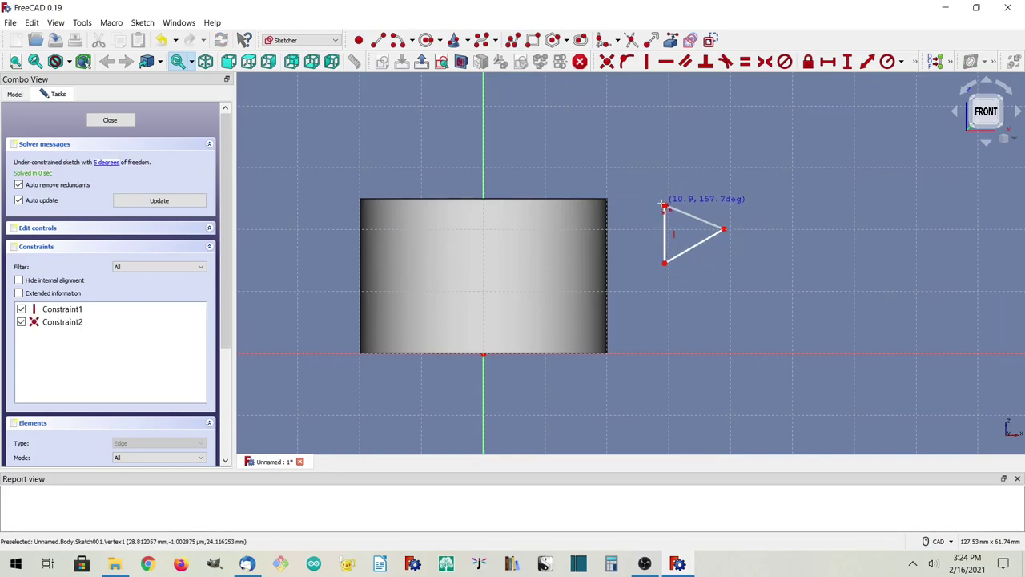
{"action": "left_click", "coordinate": [665, 206]}
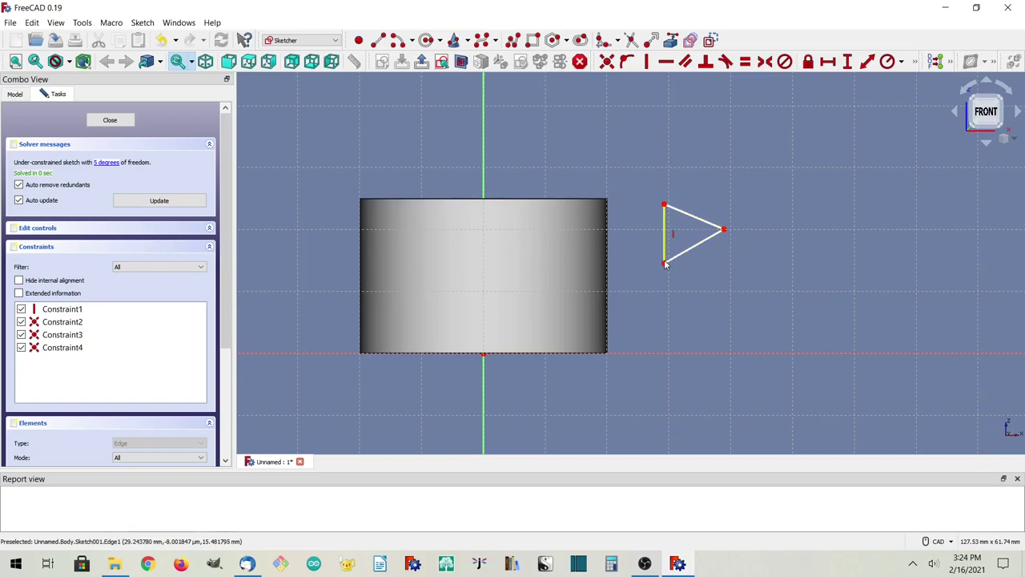
- Select the triangle's vertical, upper and lower edges
{"action": "left_click", "coordinate": [665, 234]}
{"action": "left_click", "coordinate": [692, 219]}
{"action": "left_click", "coordinate": [692, 249]}
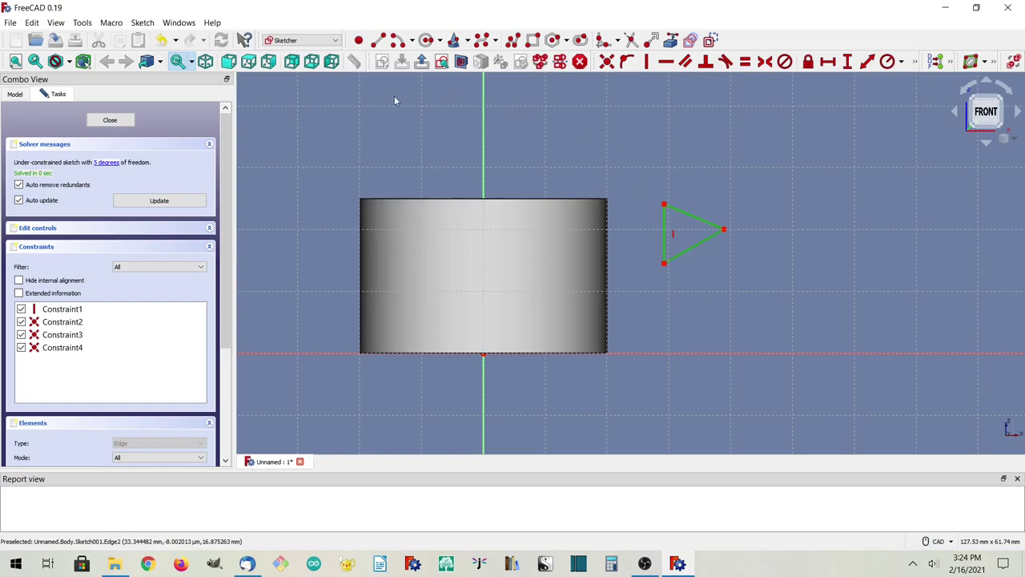
- Make the triangle's three edges equal and set the vertical edge to 5 mm
{"action": "left_click", "coordinate": [744, 62]}
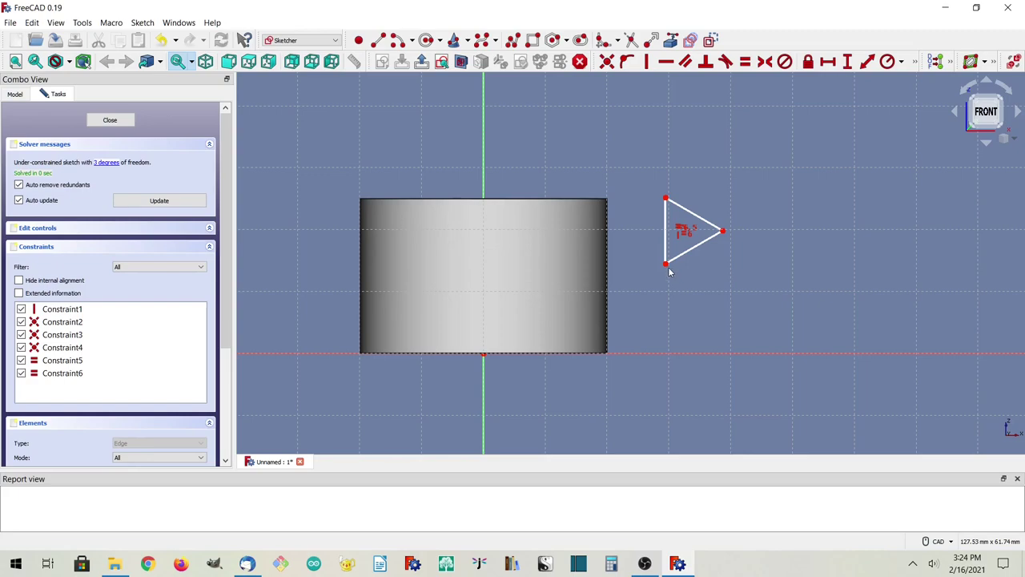
{"action": "mouse_move", "coordinate": [666, 269]}
{"action": "left_mouse_down"}
{"action": "mouse_move", "coordinate": [668, 298]}
{"action": "mouse_move", "coordinate": [669, 280]}
{"action": "left_mouse_up"}
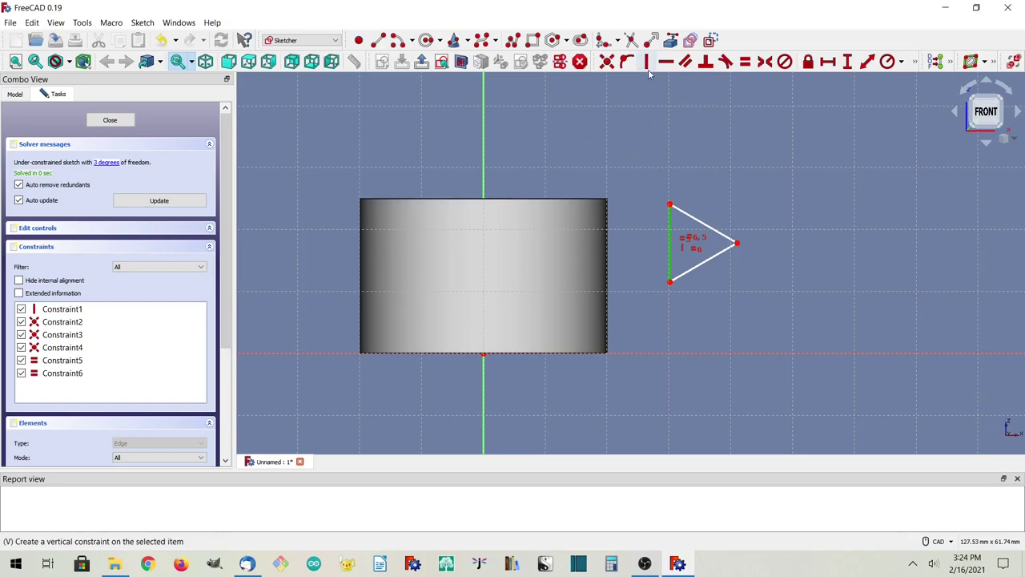
{"action": "left_click", "coordinate": [849, 62]}
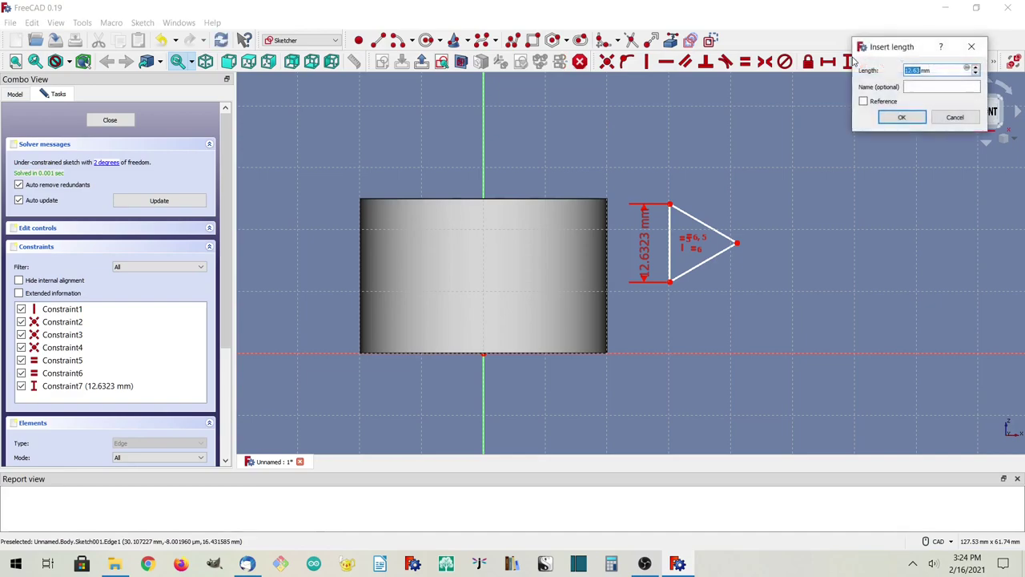
{"action": "type", "text": "5"}
{"action": "key", "text": "Return"}
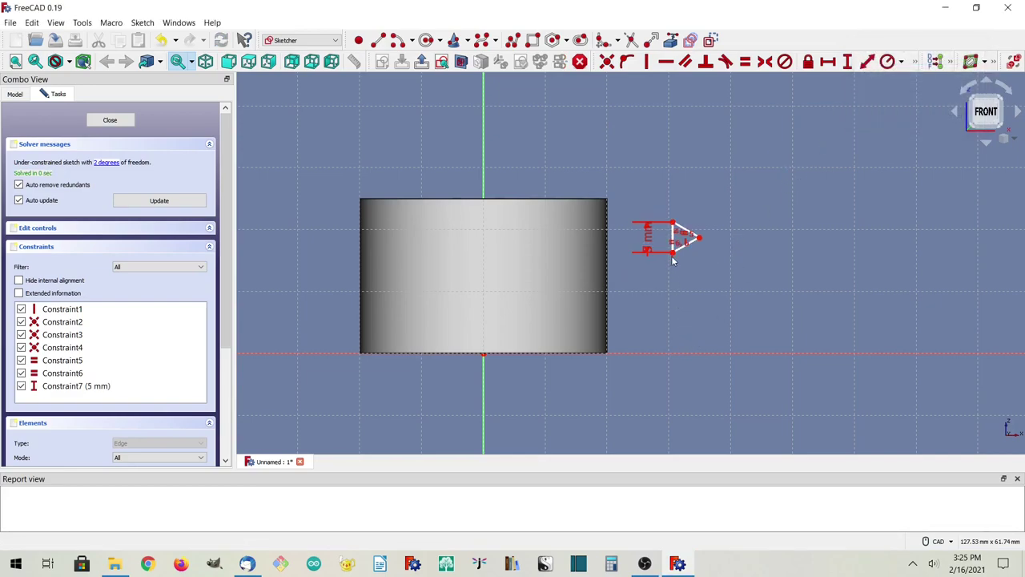
- Place the triangle's lower corner 6 mm above the horizontal axis
{"action": "left_click_drag", "start_coordinate": [673, 258], "coordinate": [629, 339]}
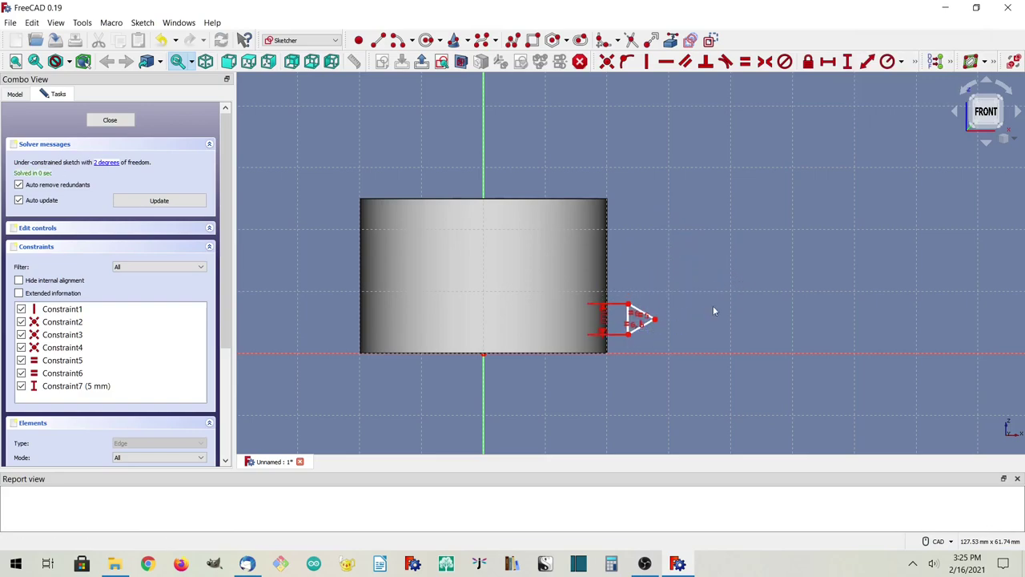
{"action": "left_click", "coordinate": [628, 334]}
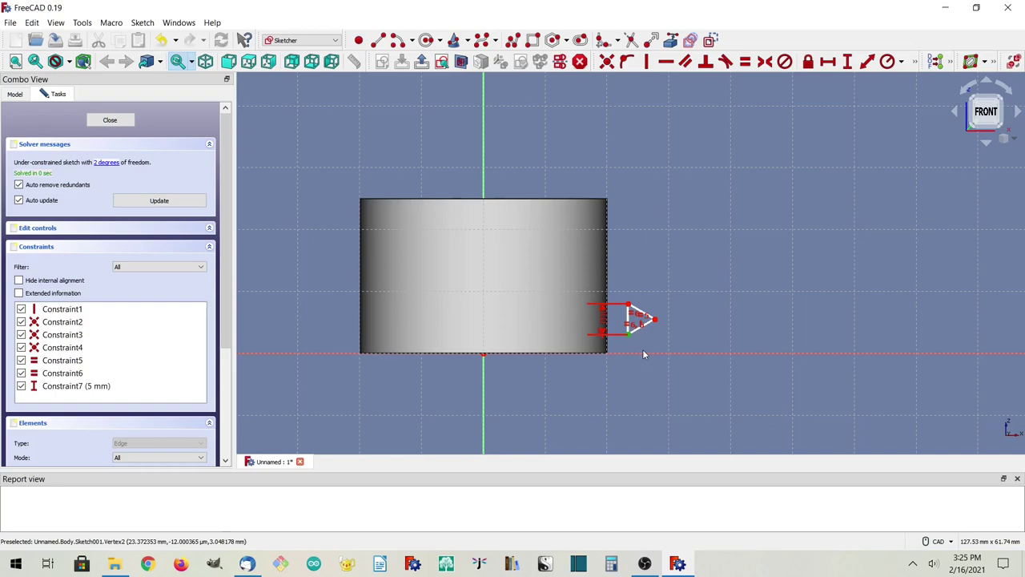
{"action": "left_click", "coordinate": [645, 353]}
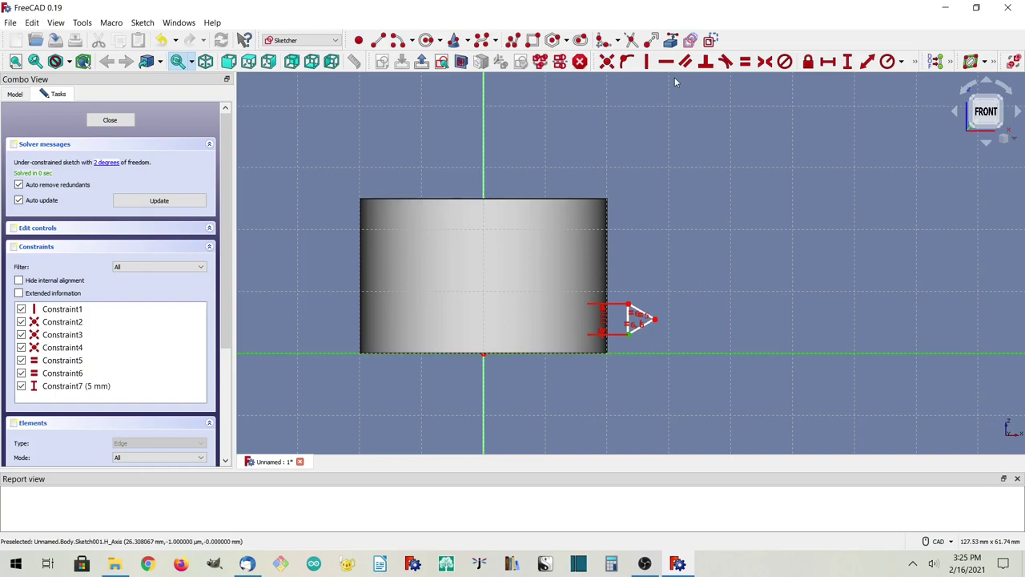
{"action": "left_click", "coordinate": [847, 62]}
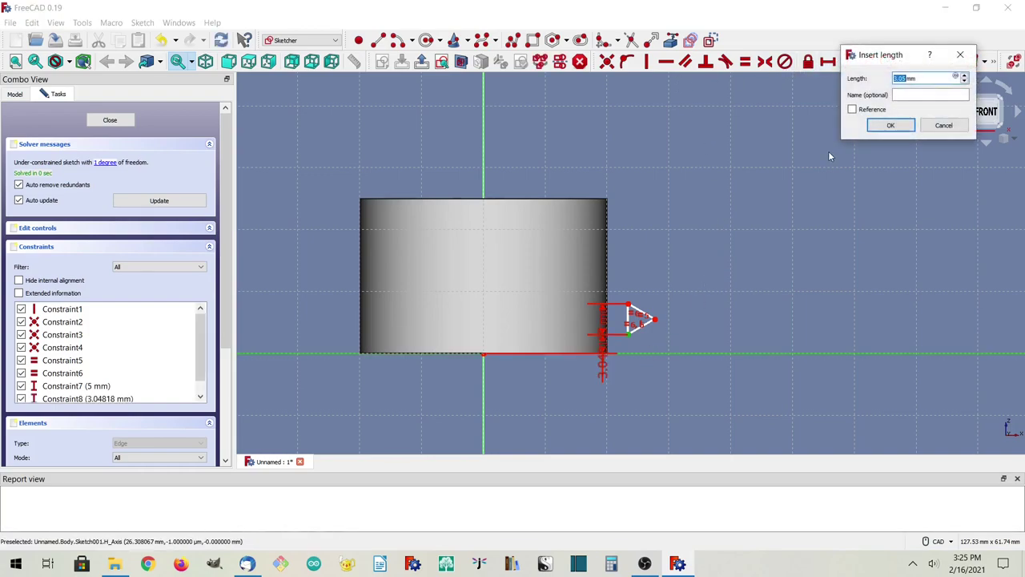
{"action": "type", "text": "6"}
{"action": "key", "text": "Return"}
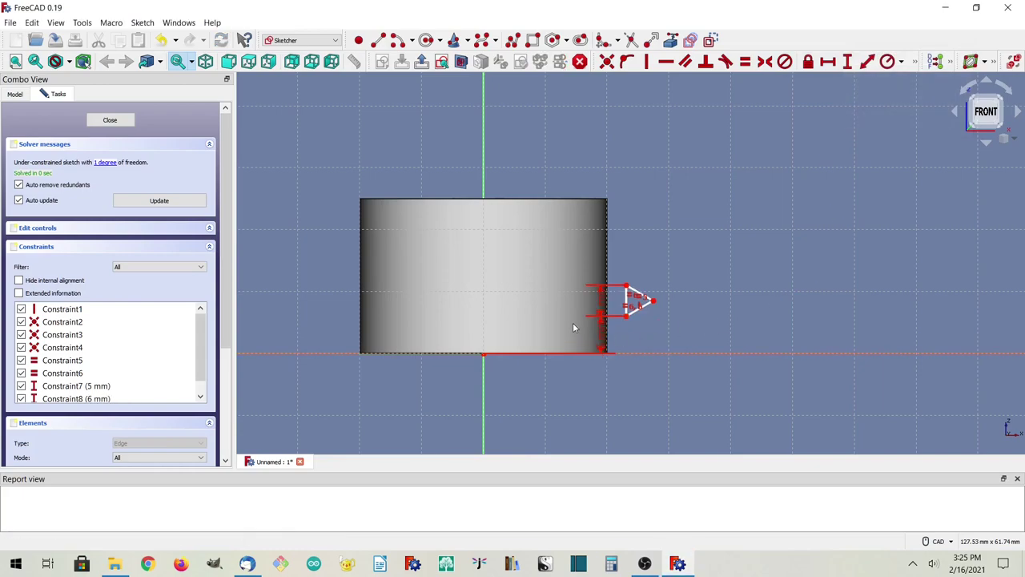
- Set the lower corner's horizontal distance from the vertical axis to 20 mm and close the sketch
{"action": "left_click", "coordinate": [626, 316]}
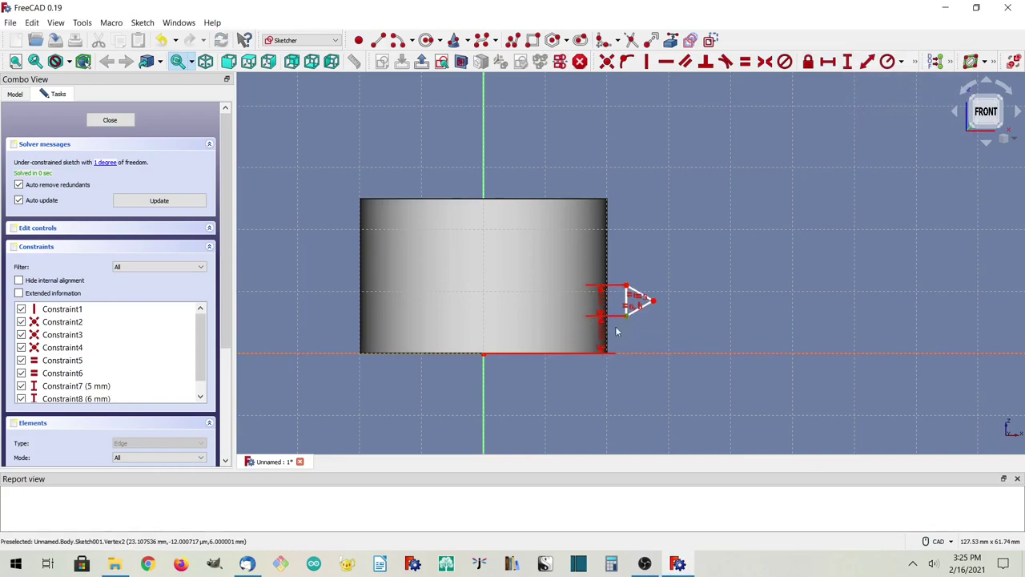
{"action": "left_click", "coordinate": [483, 398]}
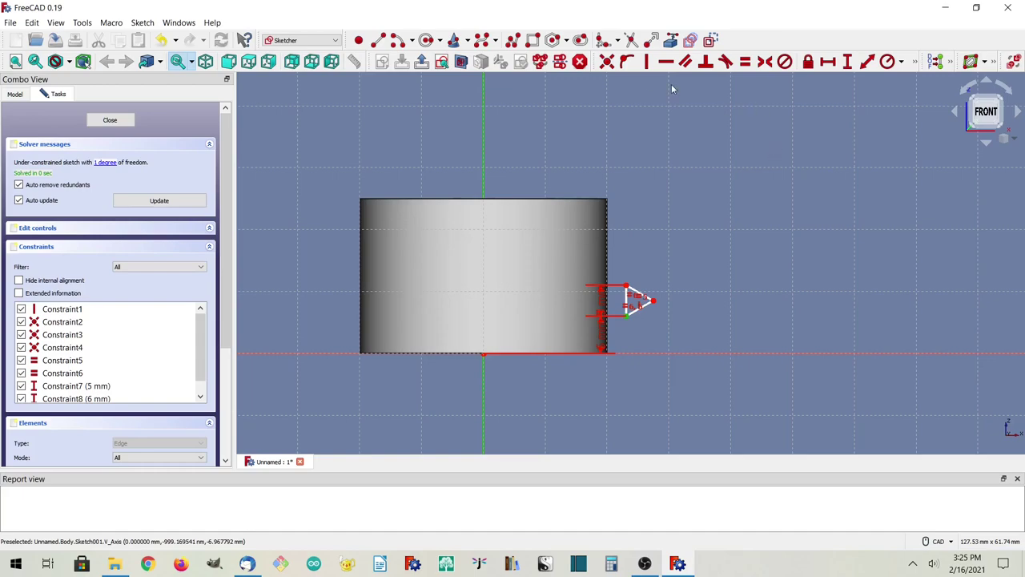
{"action": "left_click", "coordinate": [830, 62]}
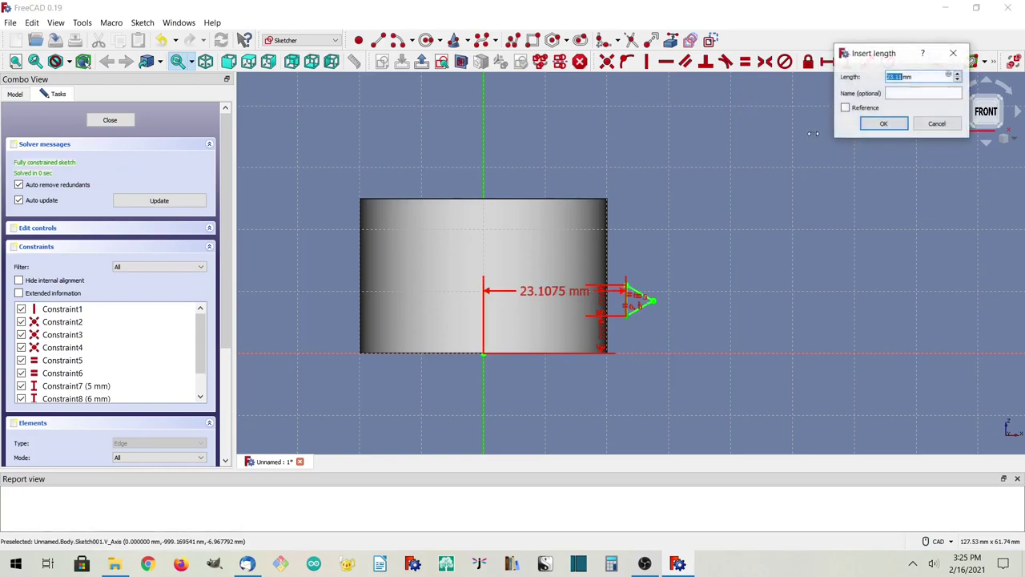
{"action": "type", "text": "23"}
{"action": "key", "text": "Return"}
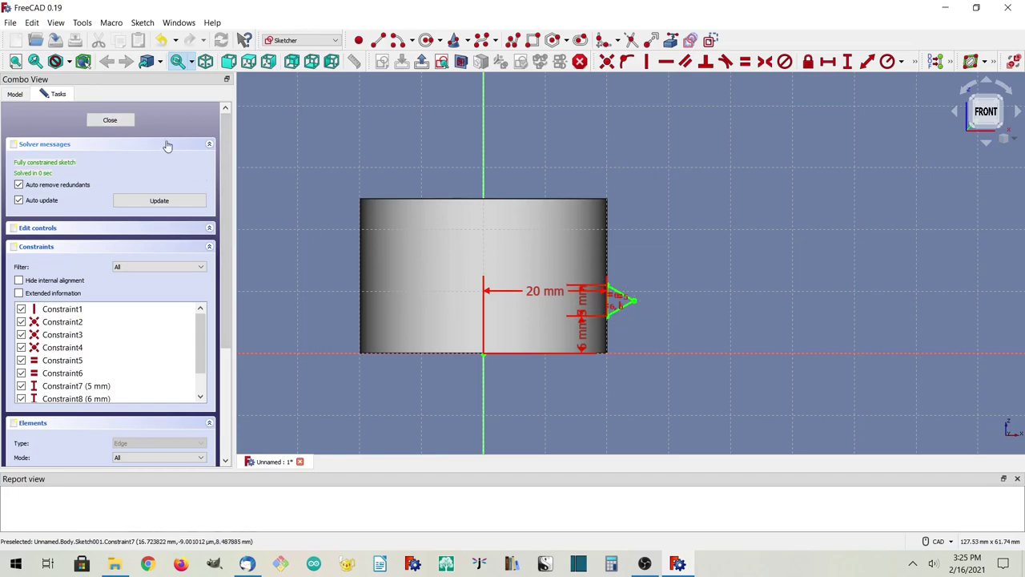
{"action": "left_click", "coordinate": [109, 121]}
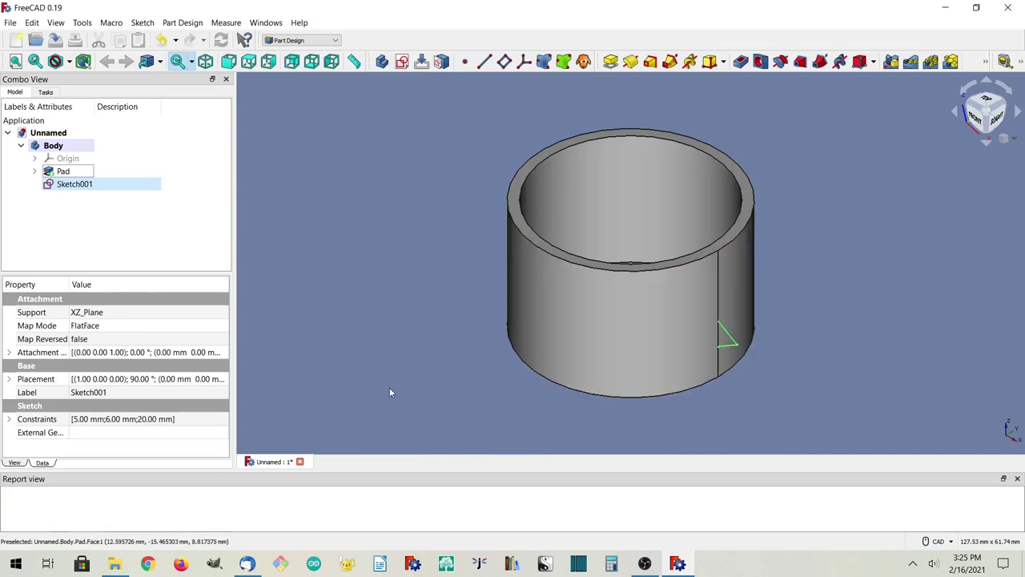
- Rename Sketch001 in the Model tree to threadProfile
{"action": "right_click", "coordinate": [73, 185]}
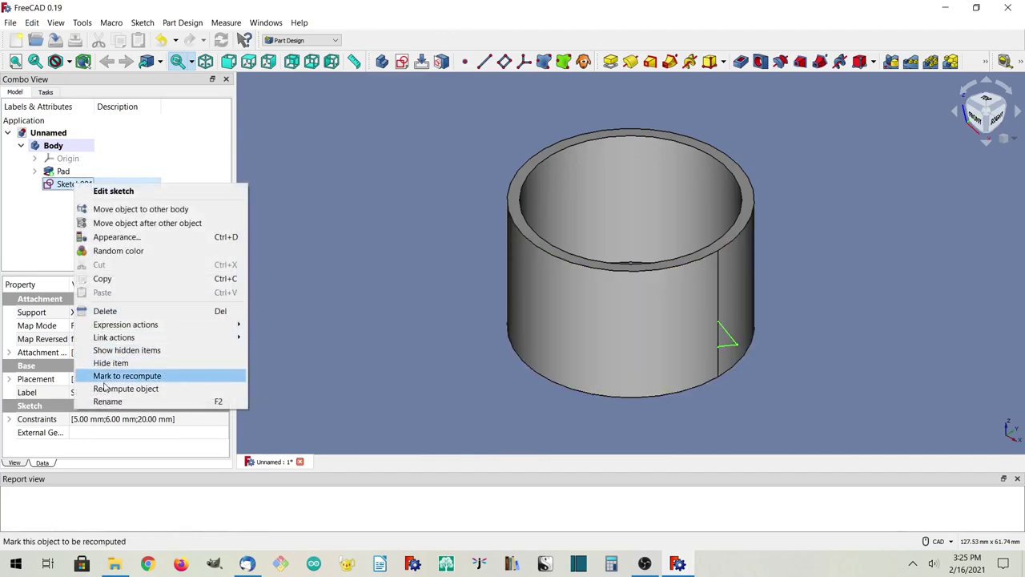
{"action": "left_click", "coordinate": [105, 403]}
{"action": "type", "text": "thre"}
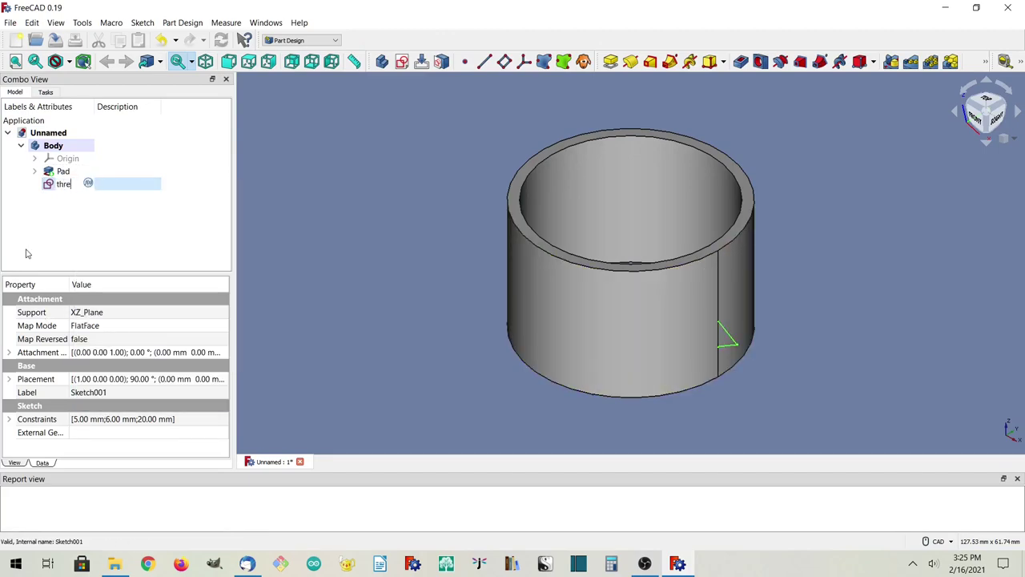
{"action": "type", "text": "adProfile"}
{"action": "key", "text": "Return"}
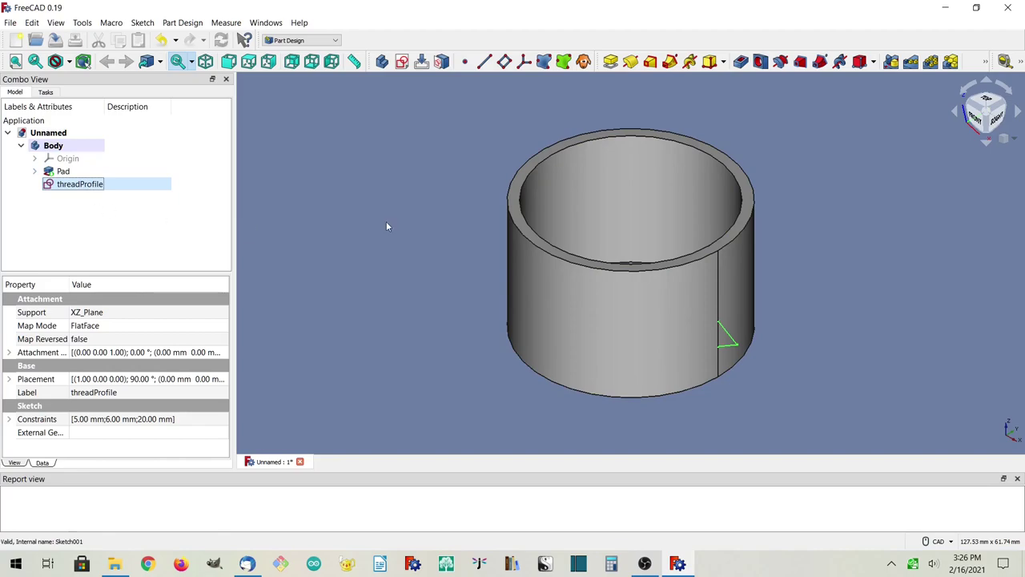
- Switch to the Part workbench and choose Helix in the Primitives panel
{"action": "left_click", "coordinate": [293, 41]}
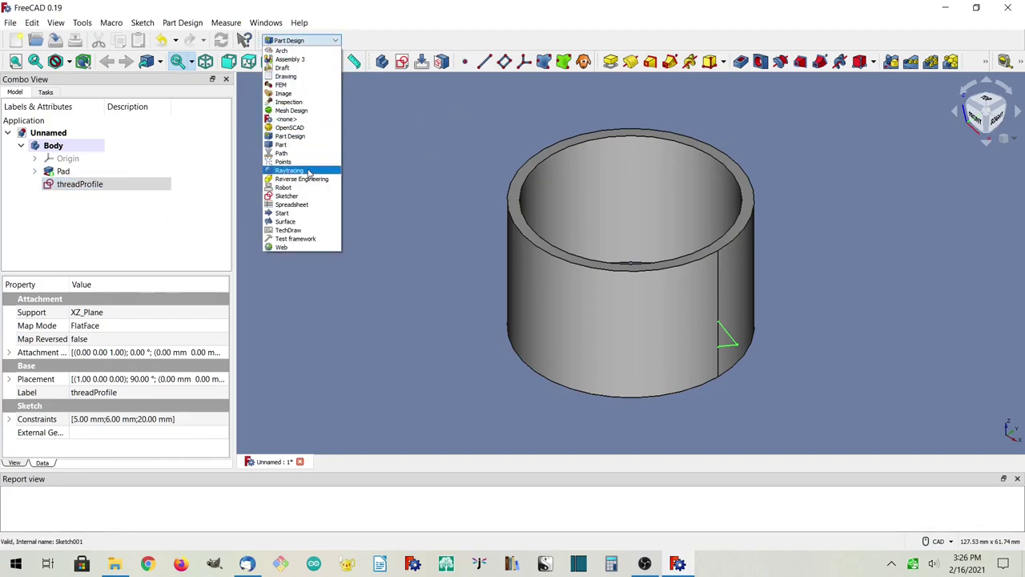
{"action": "left_click", "coordinate": [297, 146]}
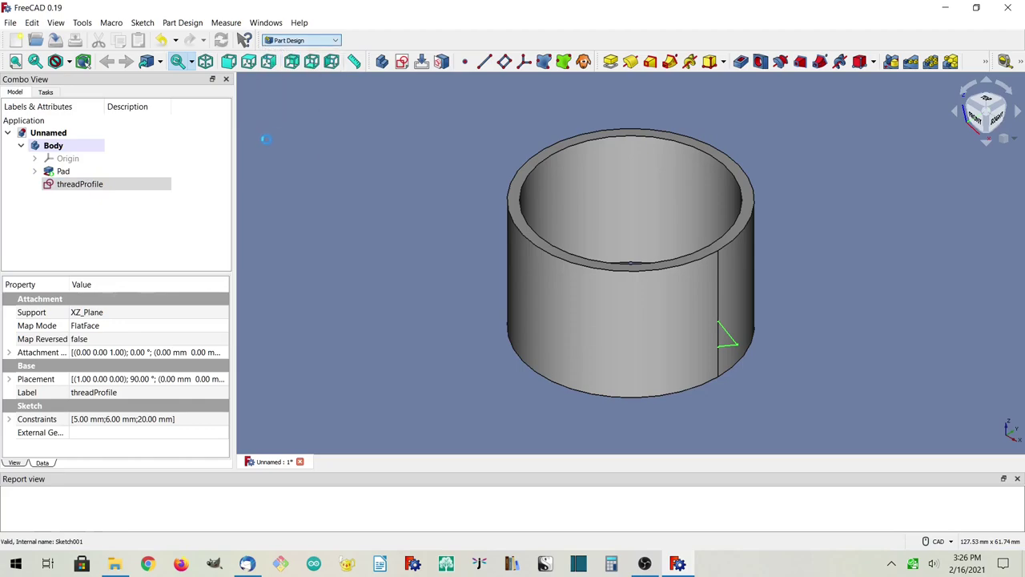
{"action": "left_click", "coordinate": [138, 22]}
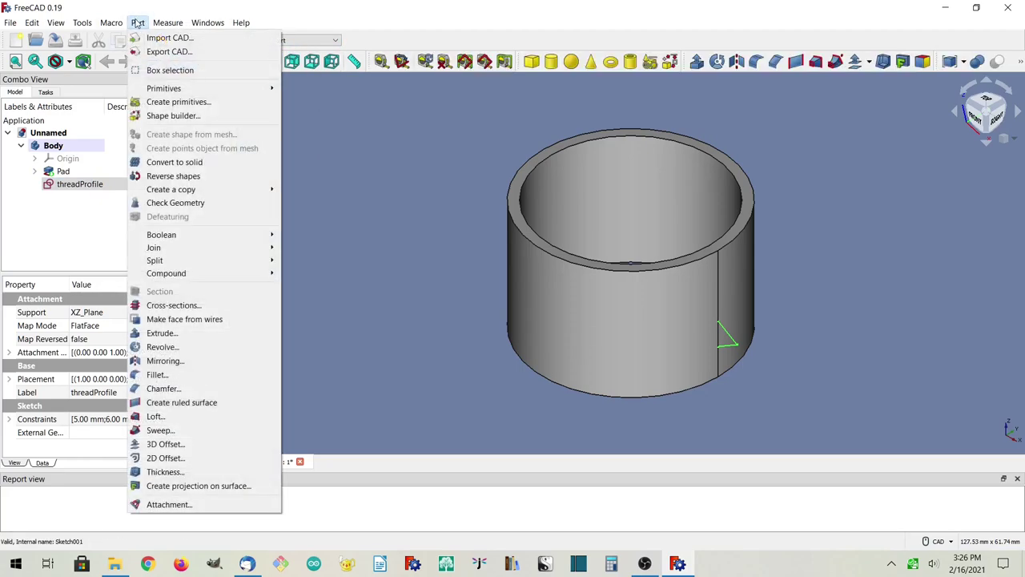
{"action": "left_click", "coordinate": [178, 101]}
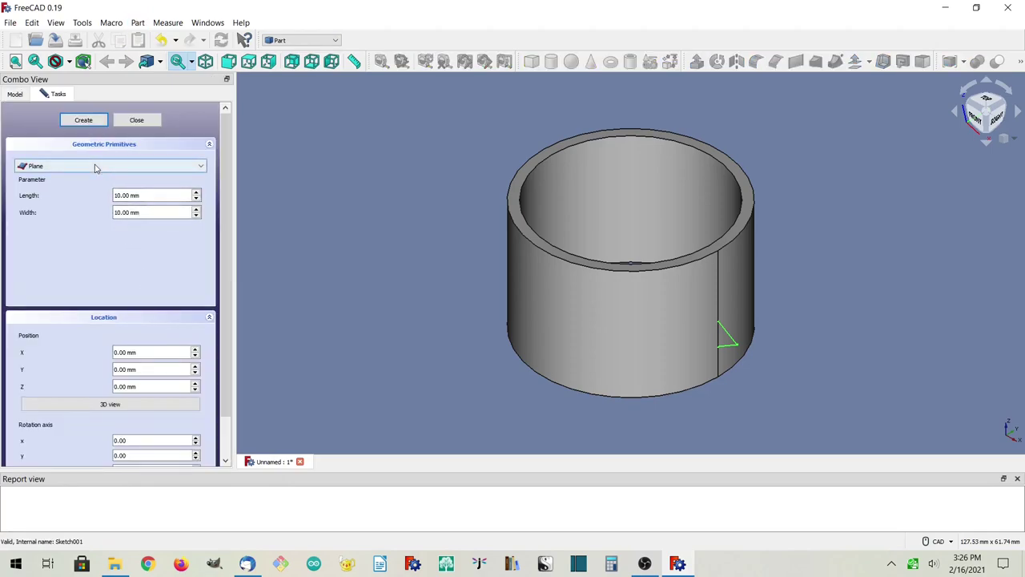
{"action": "left_click", "coordinate": [94, 167]}
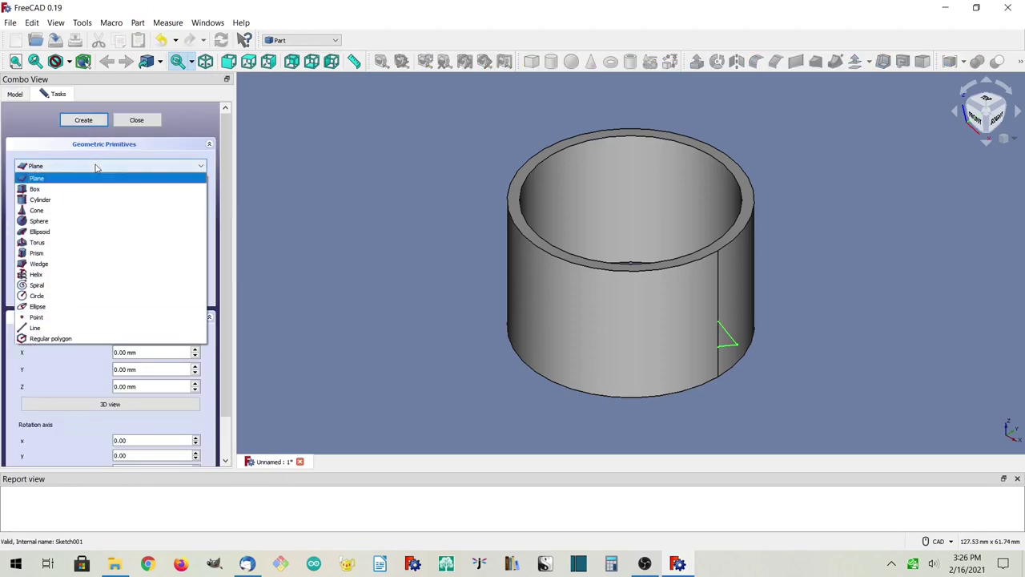
{"action": "left_click", "coordinate": [36, 277]}
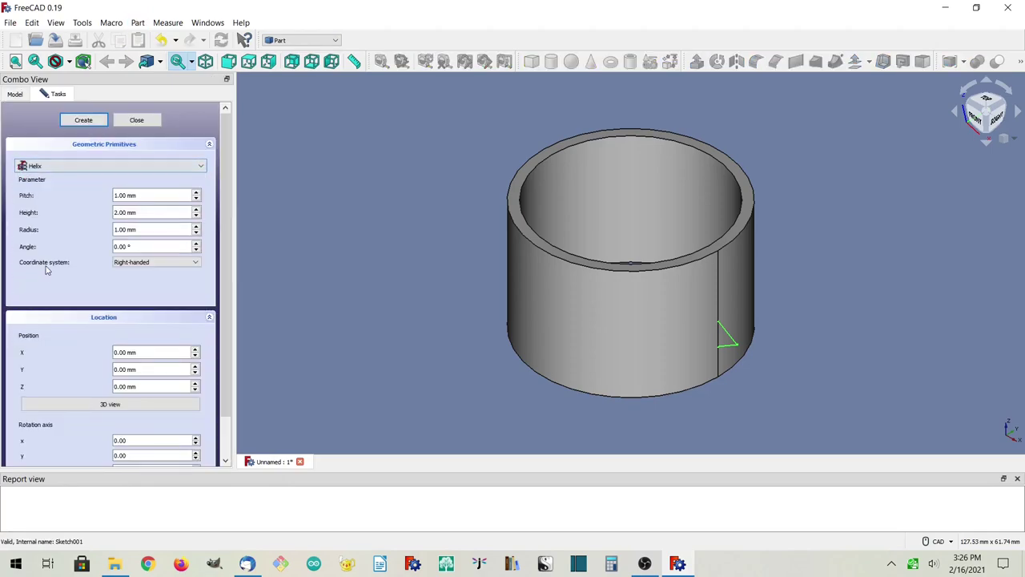
- Create a helix with 4 mm pitch, 8 mm height and 21 mm radius
{"action": "type", "text": "5"}
{"action": "left_click", "coordinate": [121, 213]}
{"action": "key", "text": "shift+Tab"}
{"action": "left_click_drag", "start_coordinate": [116, 212], "coordinate": [96, 224]}
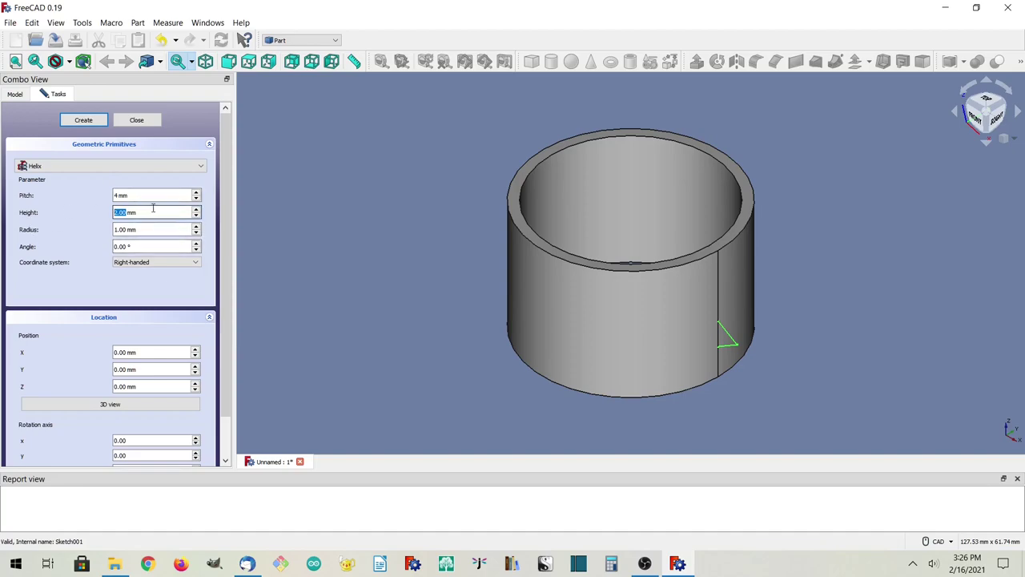
{"action": "type", "text": "8"}
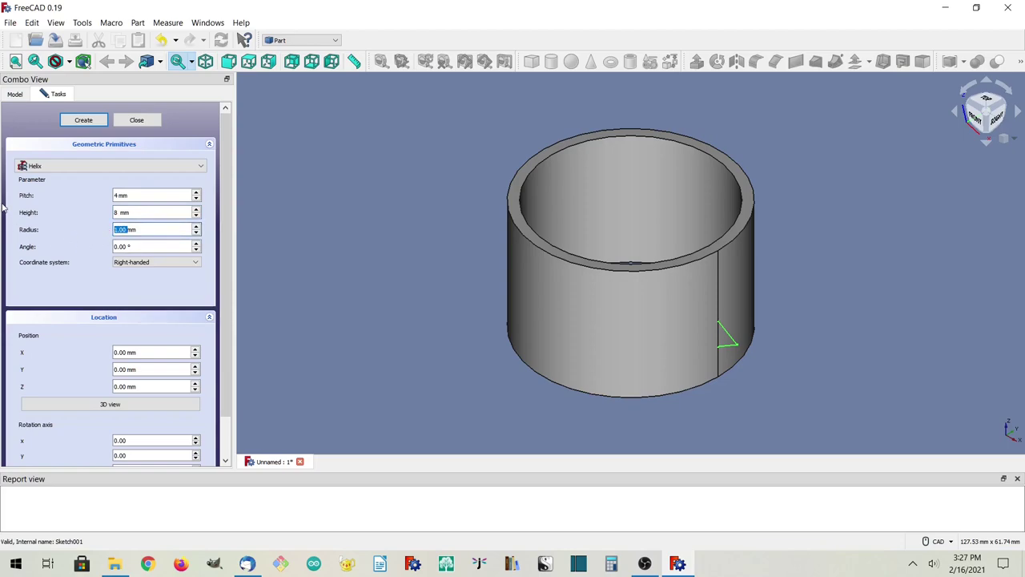
{"action": "type", "text": "2"}
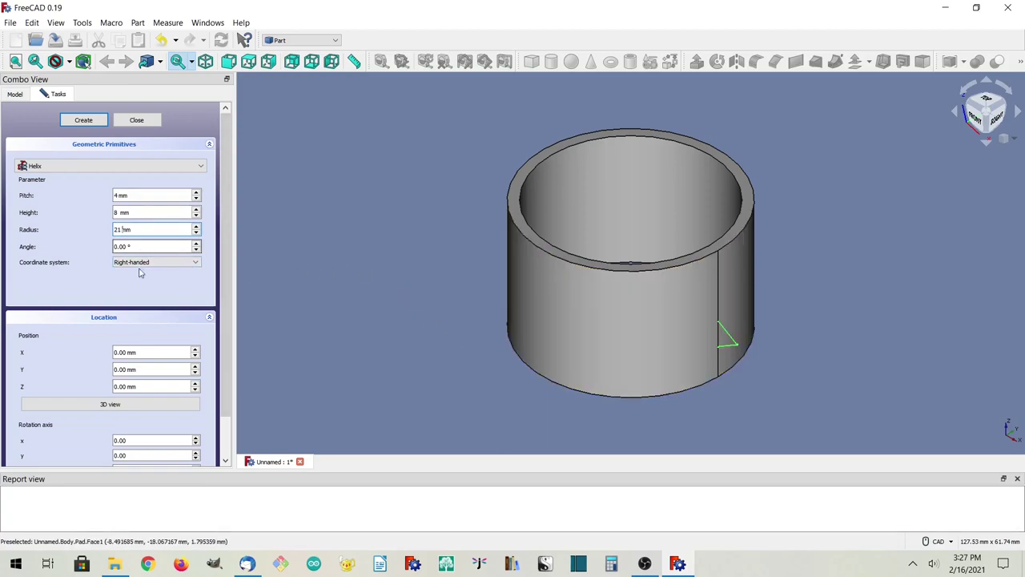
{"action": "left_click", "coordinate": [84, 120]}
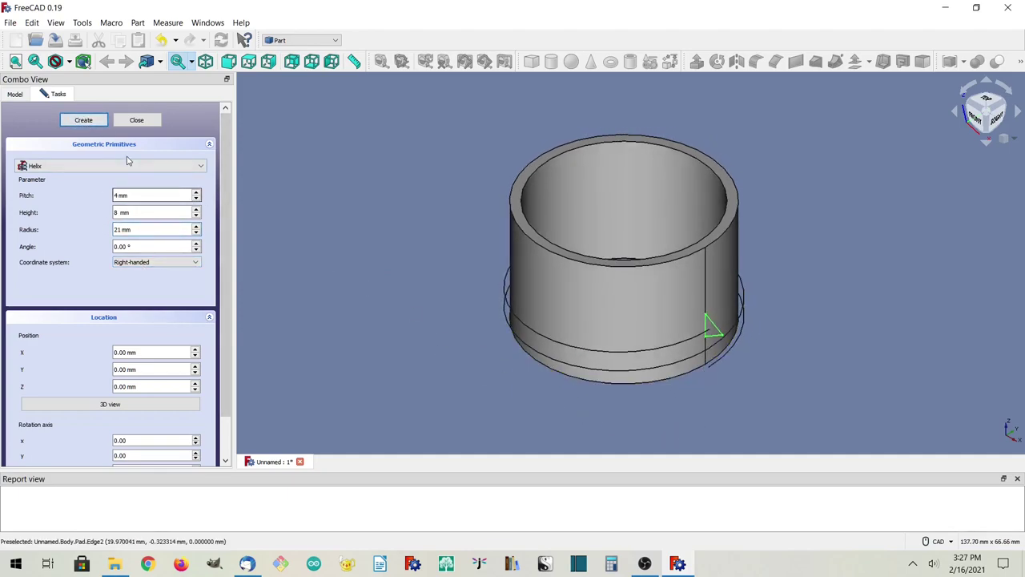
- In front view, set the Helix's Placement Position z to 6 mm
{"action": "left_click", "coordinate": [131, 122]}
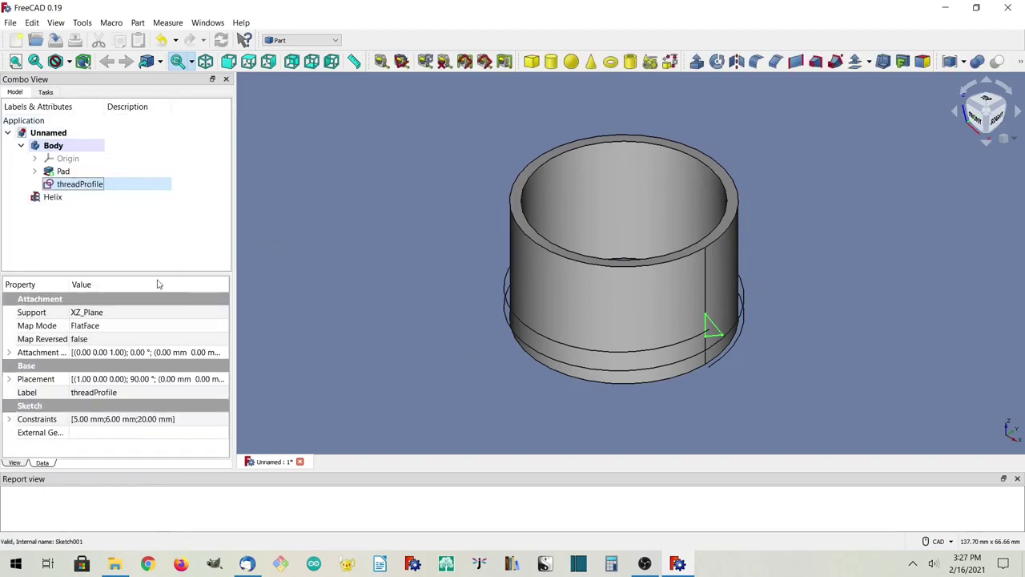
{"action": "left_click", "coordinate": [60, 201]}
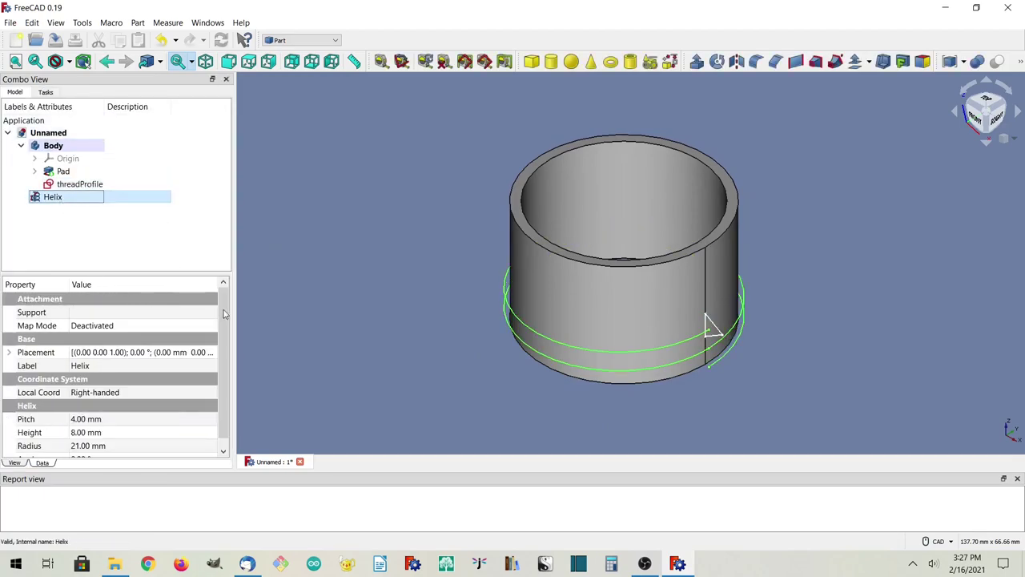
{"action": "left_click_drag", "start_coordinate": [222, 314], "coordinate": [222, 324]}
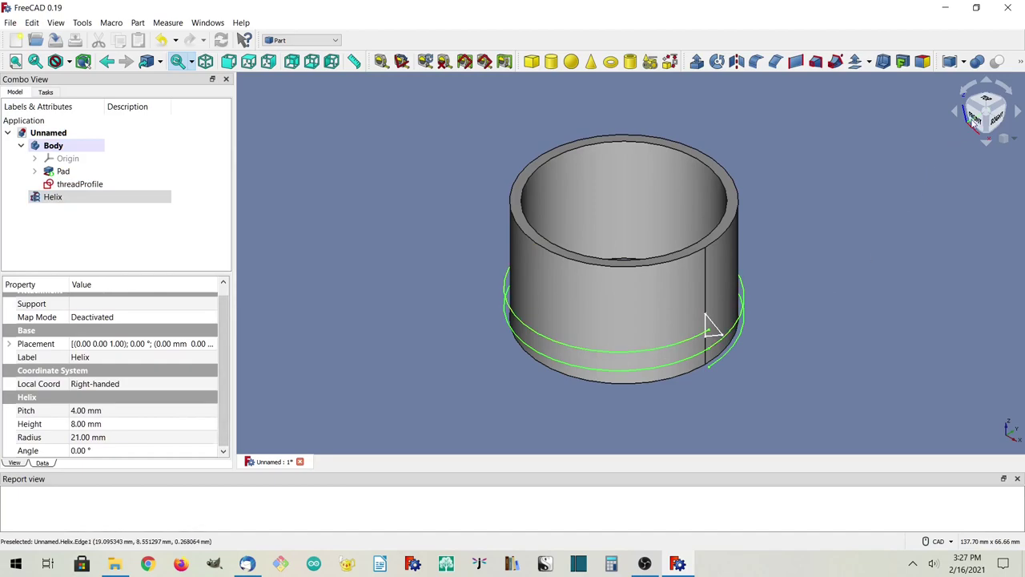
{"action": "left_click", "coordinate": [975, 123]}
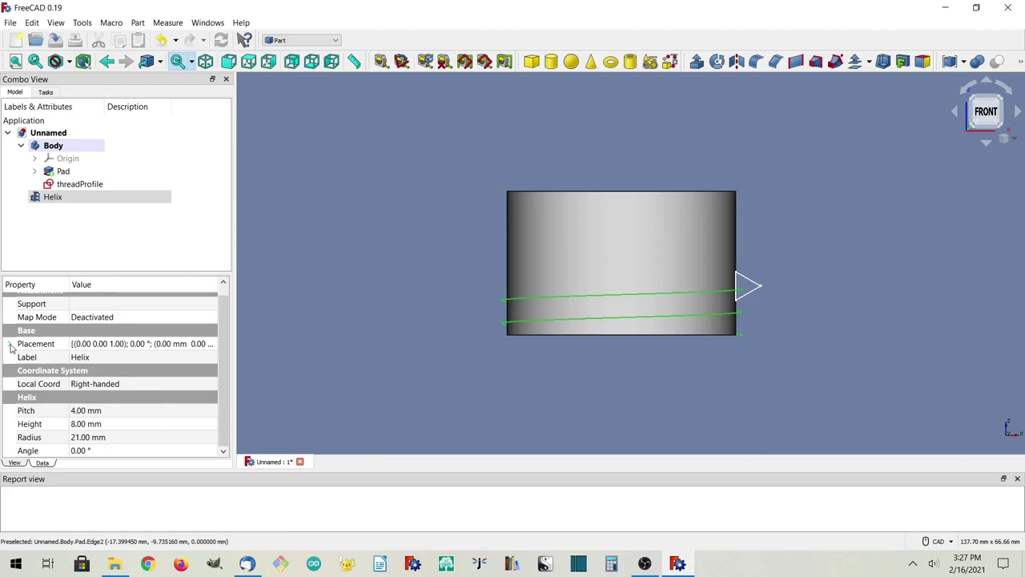
{"action": "left_click", "coordinate": [83, 201]}
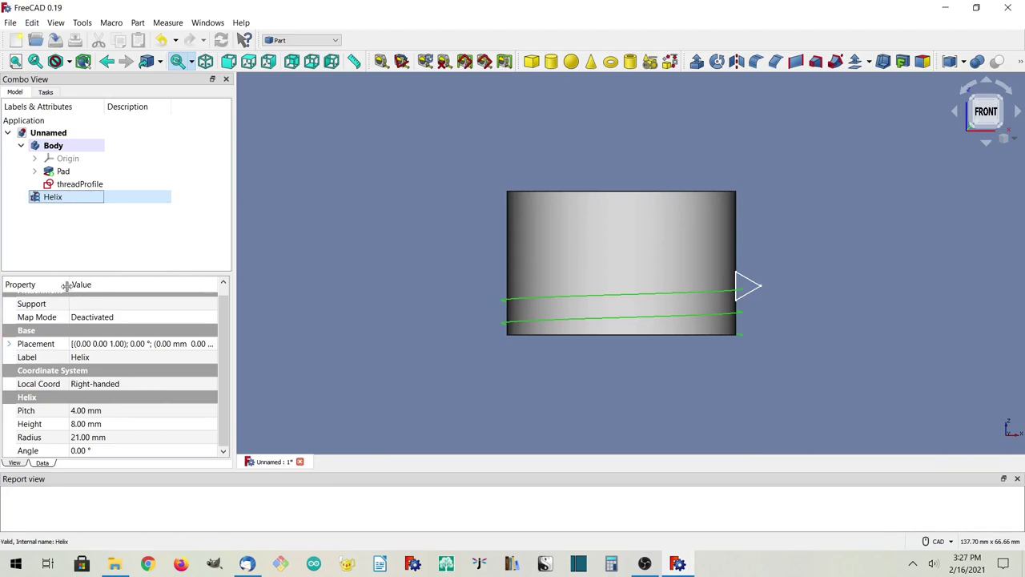
{"action": "left_click", "coordinate": [9, 344]}
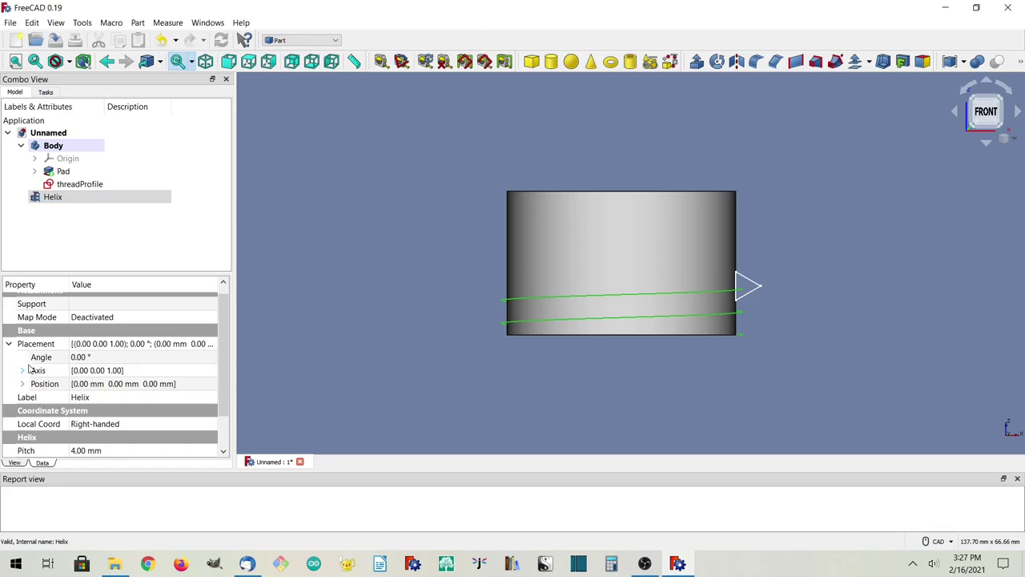
{"action": "left_click", "coordinate": [22, 383]}
{"action": "left_click", "coordinate": [80, 423]}
{"action": "left_click", "coordinate": [80, 423]}
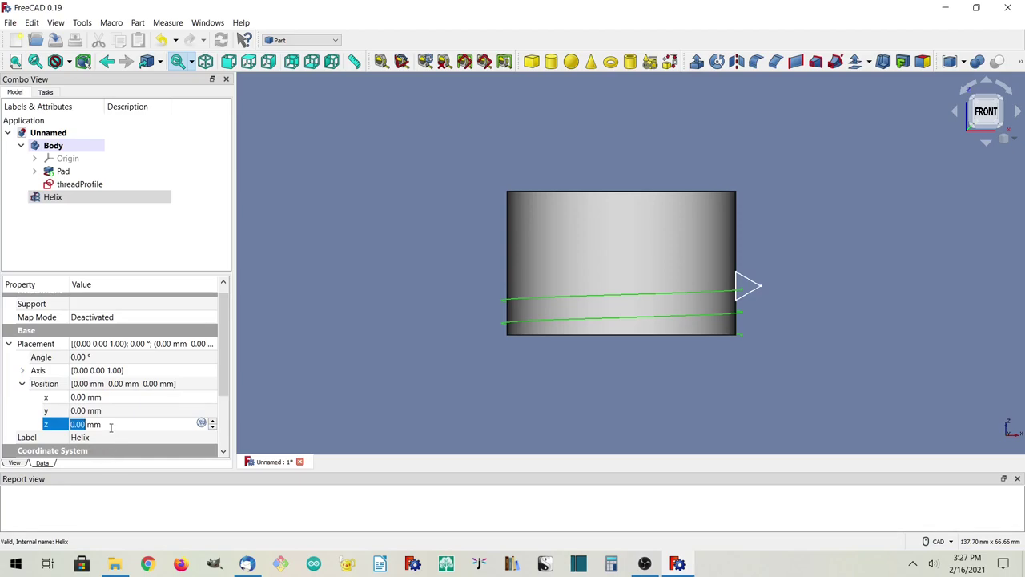
{"action": "type", "text": "6"}
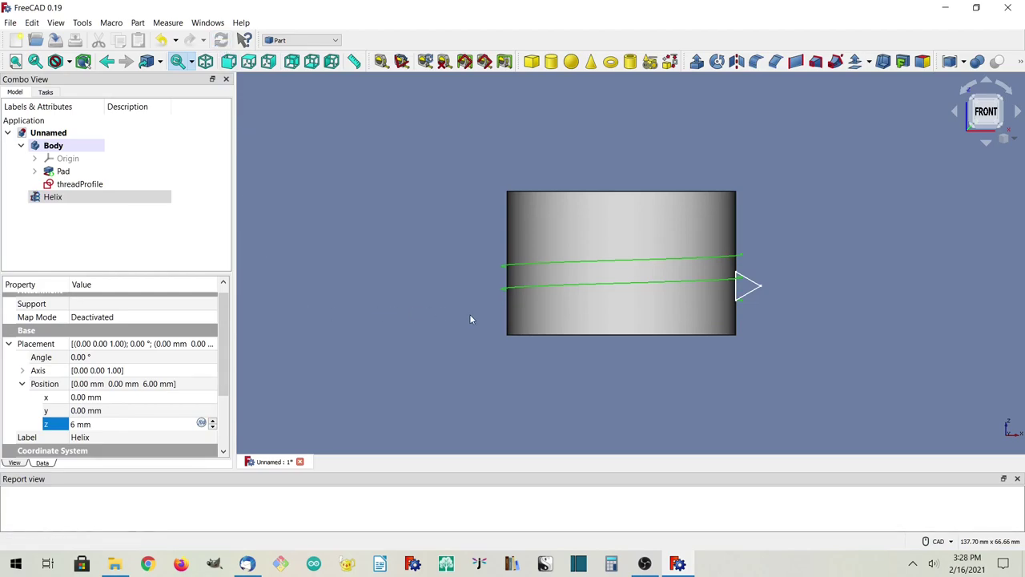
{"action": "middle_click_drag", "start_coordinate": [768, 314], "coordinate": [729, 324]}
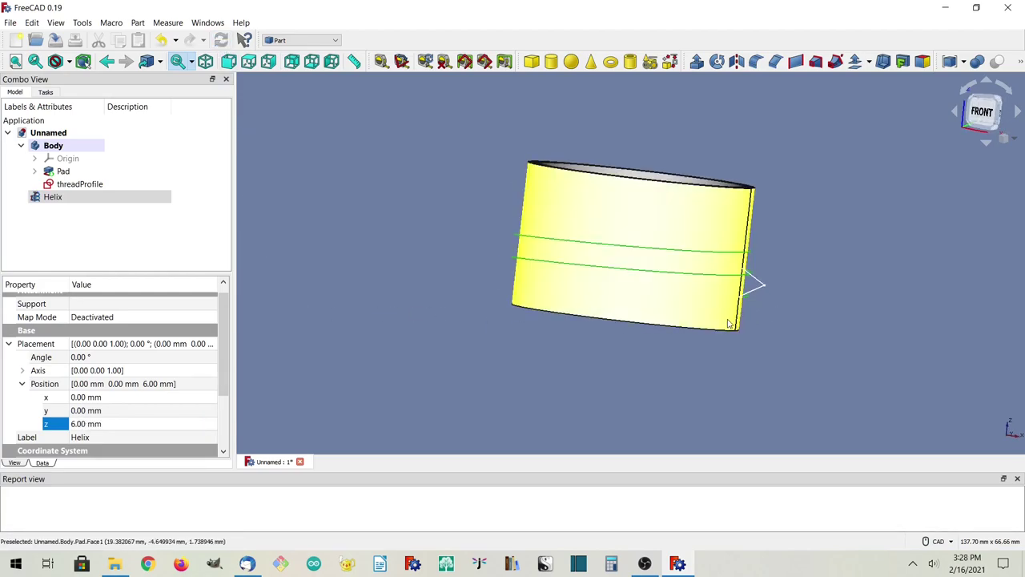
{"action": "scroll", "coordinate": [729, 325], "scroll_direction": "up", "scroll_amount": 5}
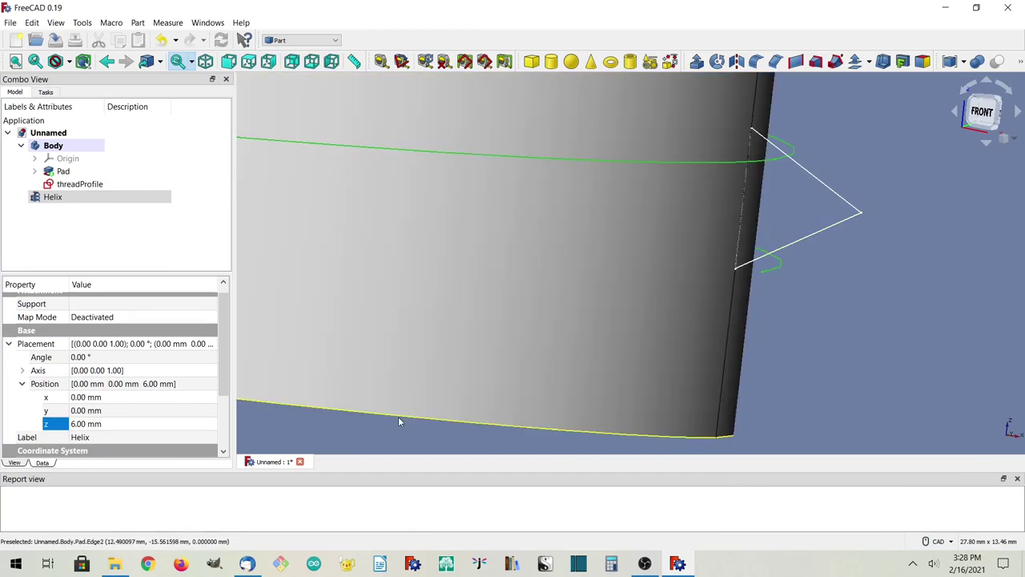
{"action": "middle_click_drag", "start_coordinate": [398, 416], "coordinate": [268, 131]}
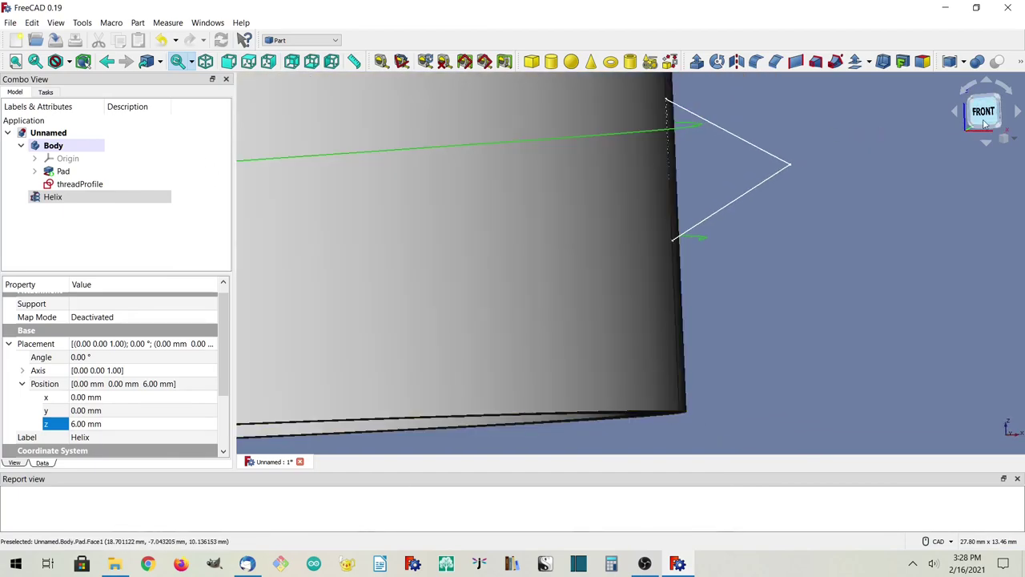
{"action": "left_click", "coordinate": [985, 119]}
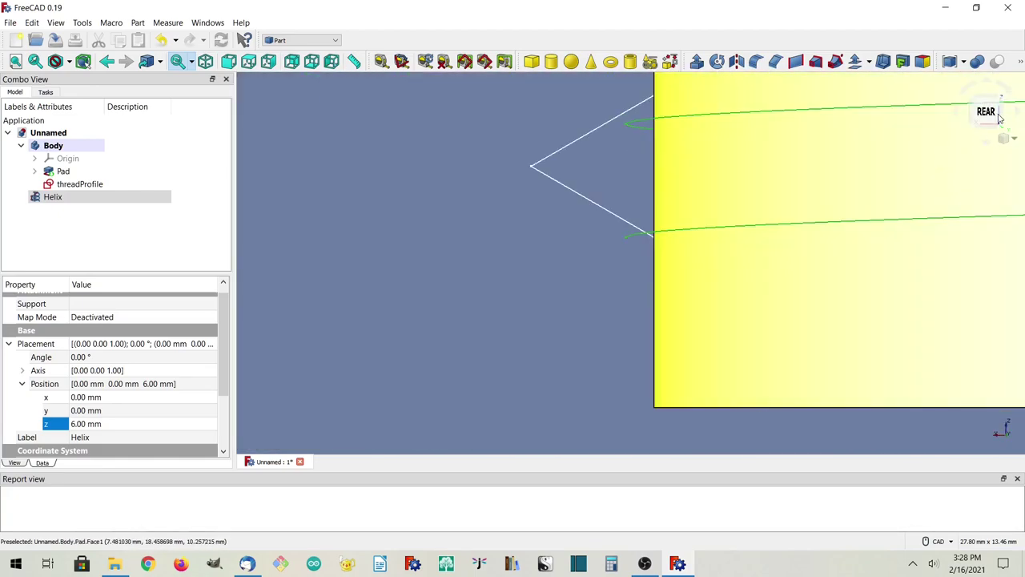
{"action": "left_click", "coordinate": [961, 119]}
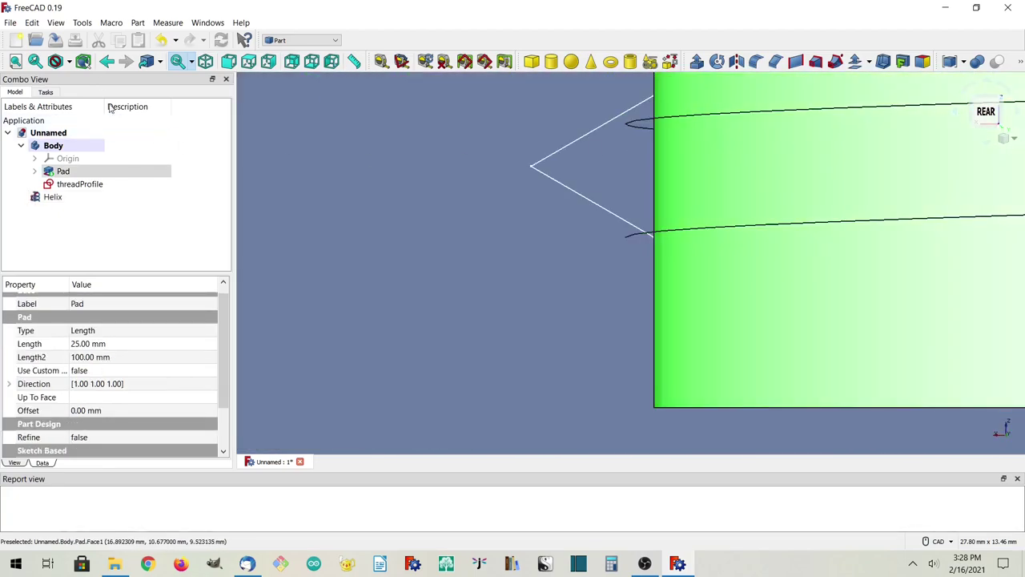
{"action": "left_click", "coordinate": [229, 61]}
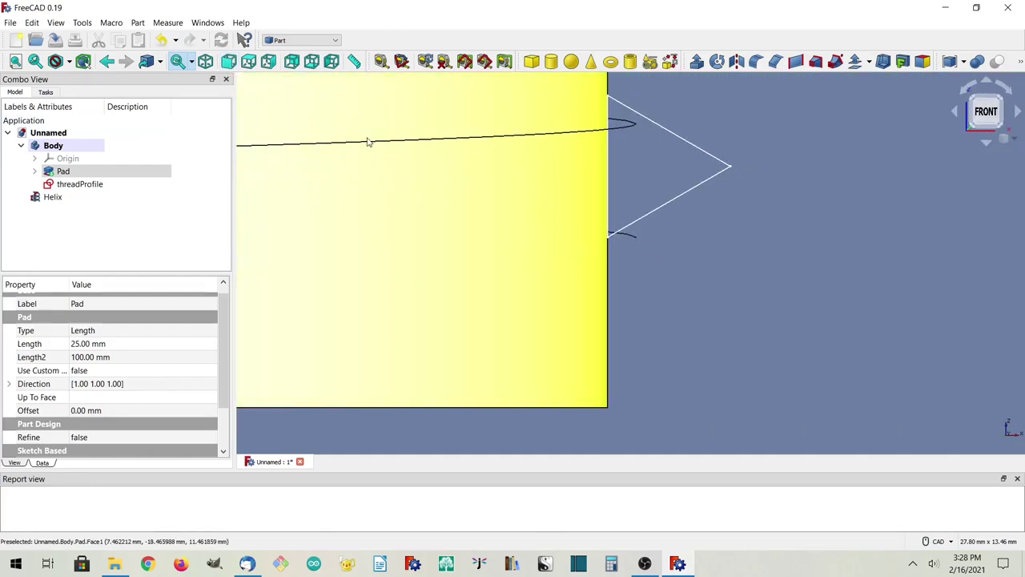
{"action": "scroll", "coordinate": [513, 233], "scroll_direction": "down", "scroll_amount": 5}
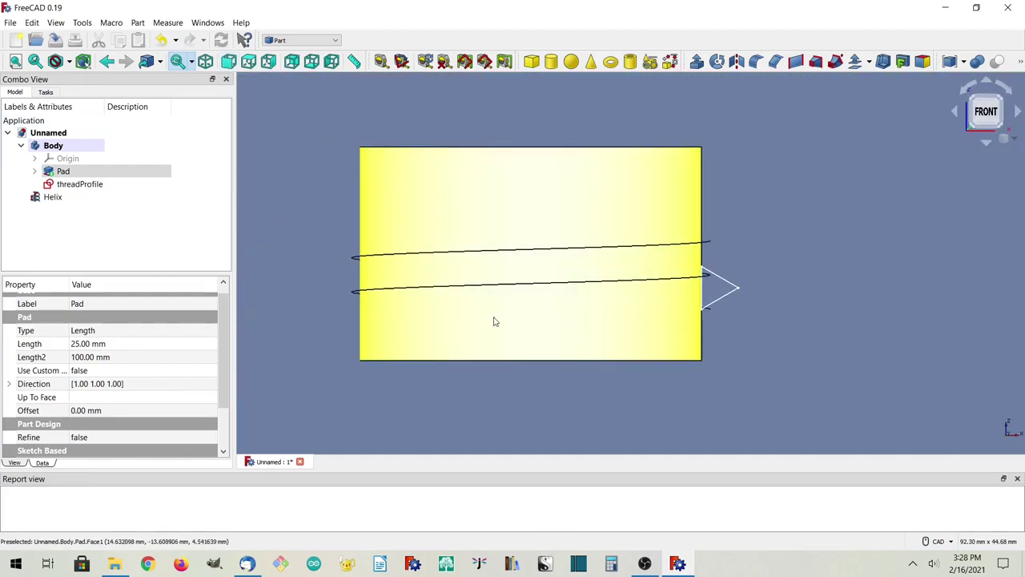
{"action": "left_click", "coordinate": [53, 196]}
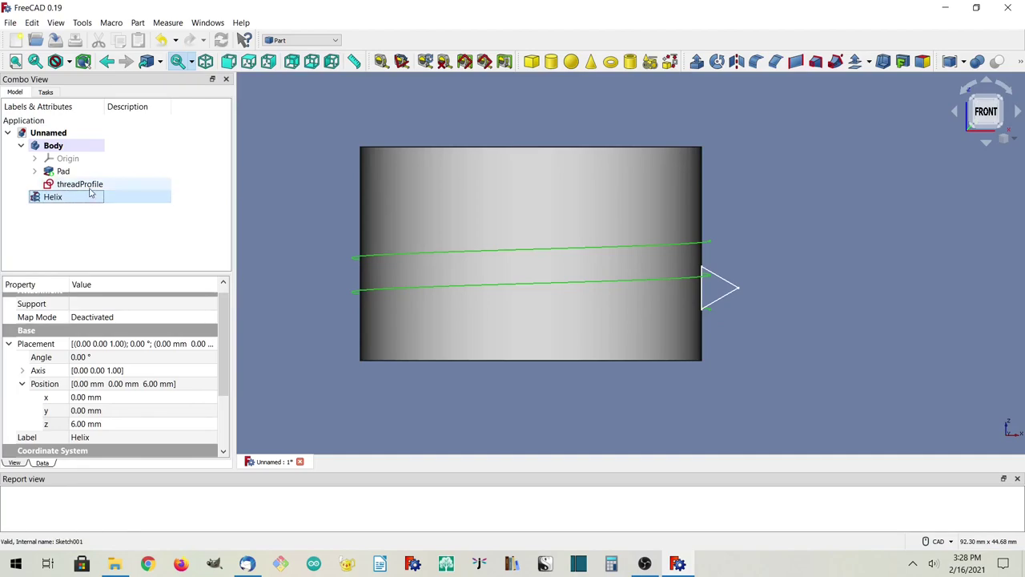
{"action": "key", "text": "Up"}
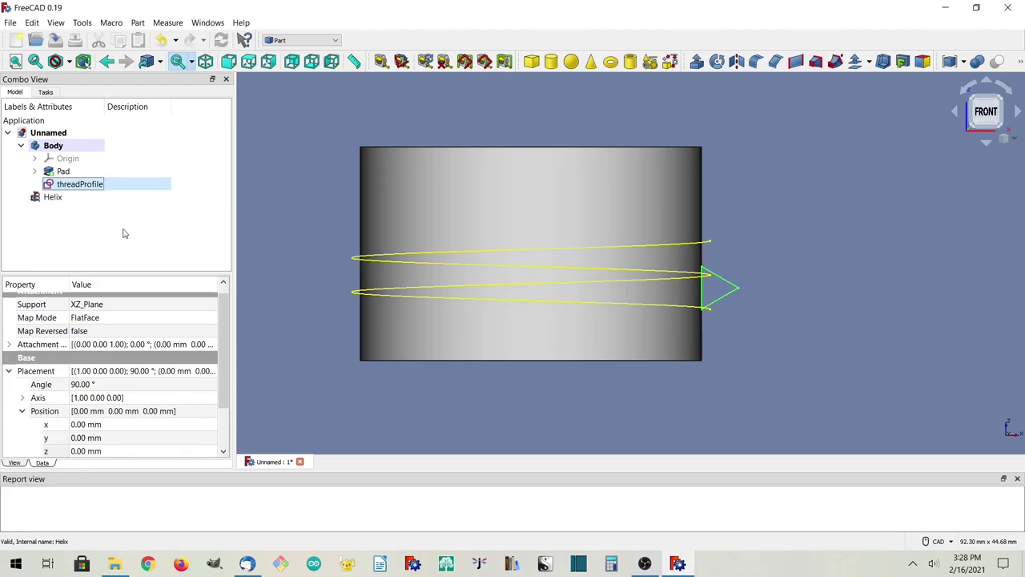
{"action": "left_click", "coordinate": [126, 239]}
{"action": "left_click", "coordinate": [83, 185]}
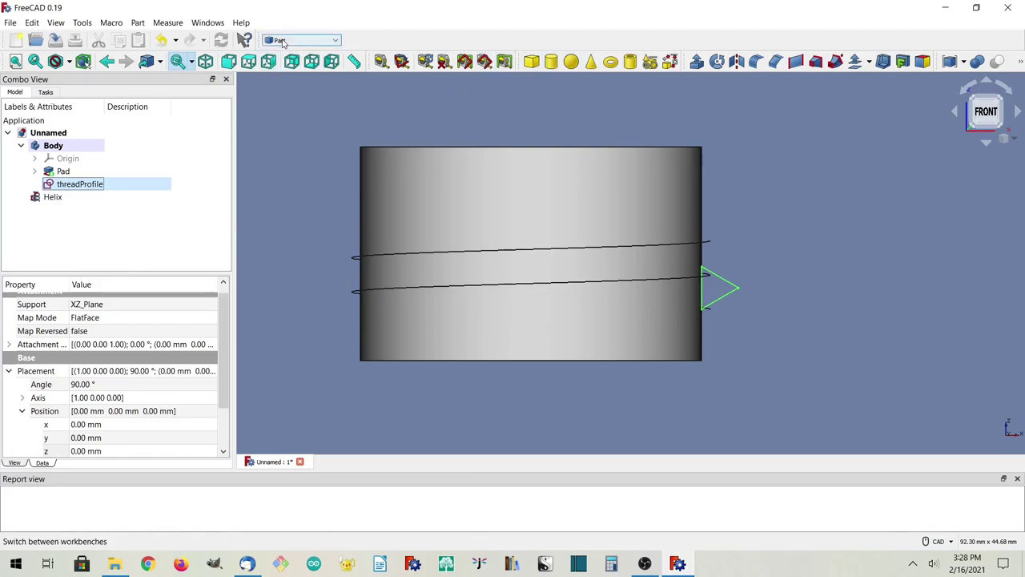
- Return to Part Design and make Body the active body
{"action": "left_click", "coordinate": [282, 41]}
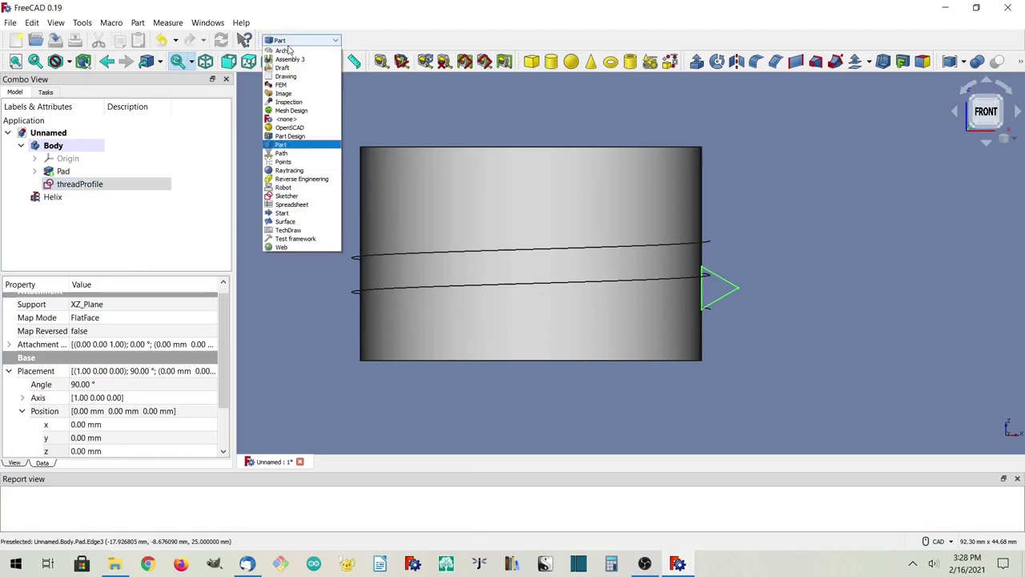
{"action": "left_click", "coordinate": [287, 137]}
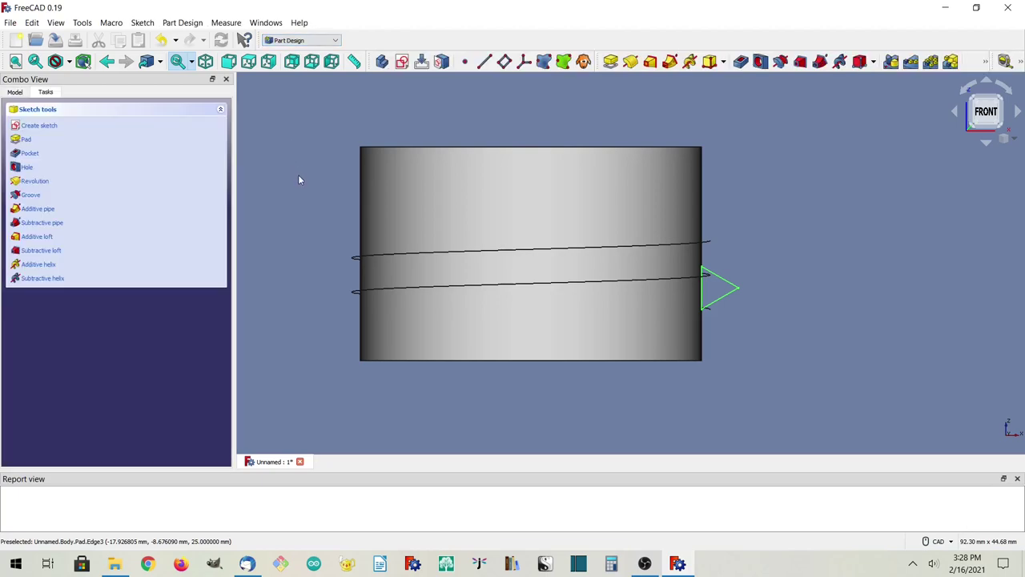
{"action": "left_click", "coordinate": [13, 92]}
{"action": "left_click", "coordinate": [53, 145]}
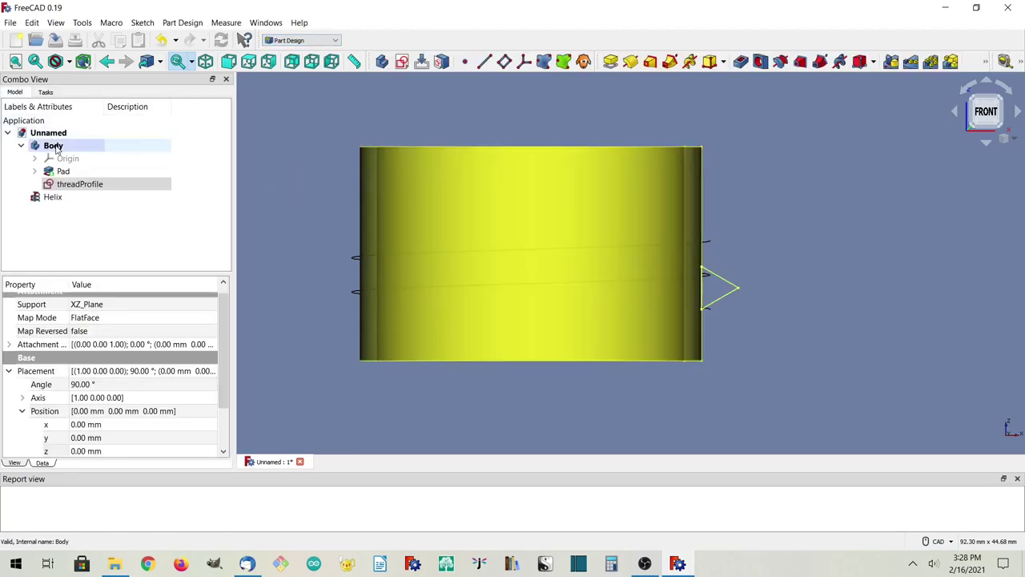
{"action": "double_click", "coordinate": [56, 147]}
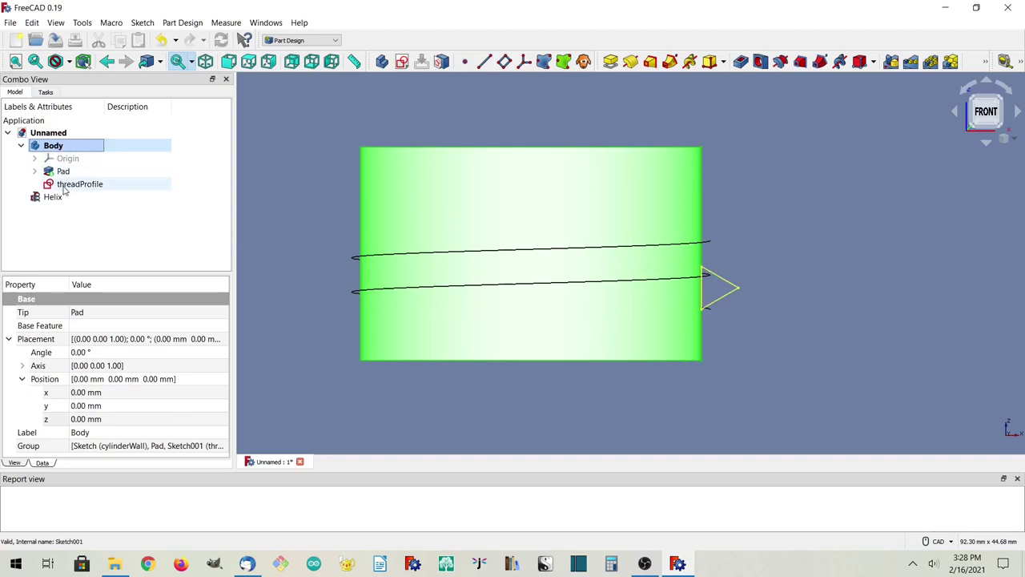
- Start an additive pipe of threadProfile using the Helix as its sweep path
{"action": "left_click", "coordinate": [72, 185]}
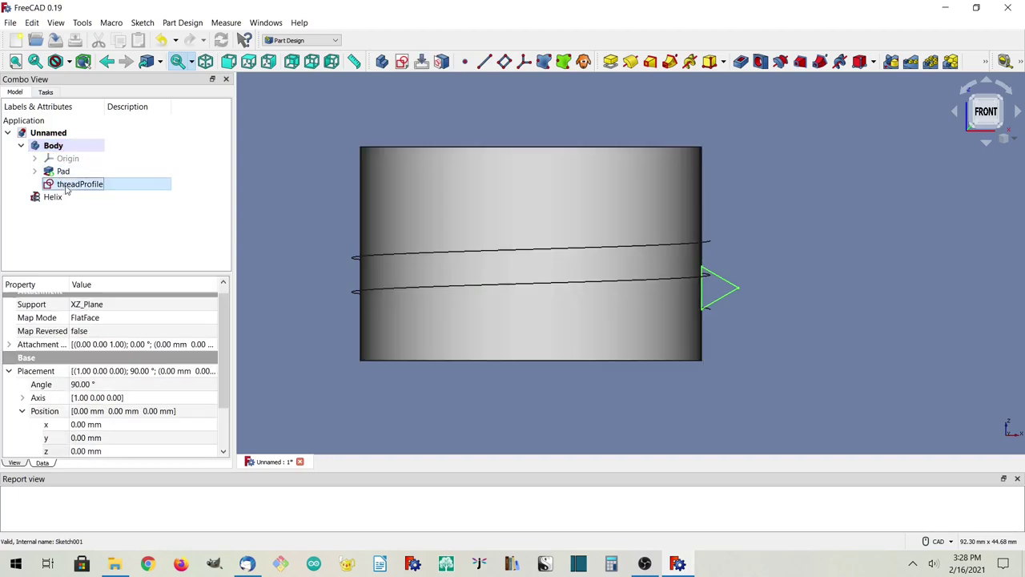
{"action": "left_click", "coordinate": [671, 63]}
{"action": "left_click", "coordinate": [34, 230]}
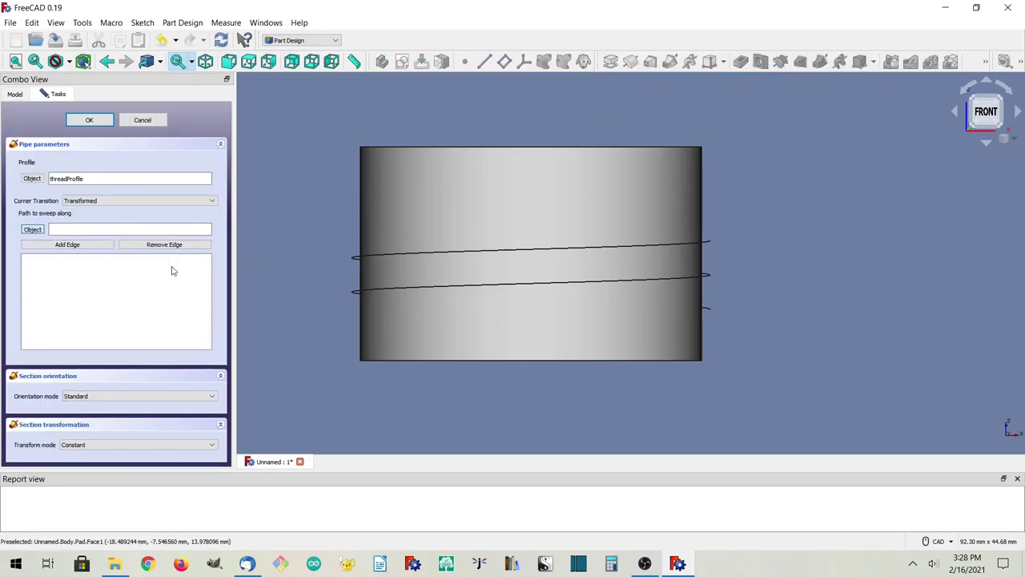
{"action": "left_click", "coordinate": [375, 291]}
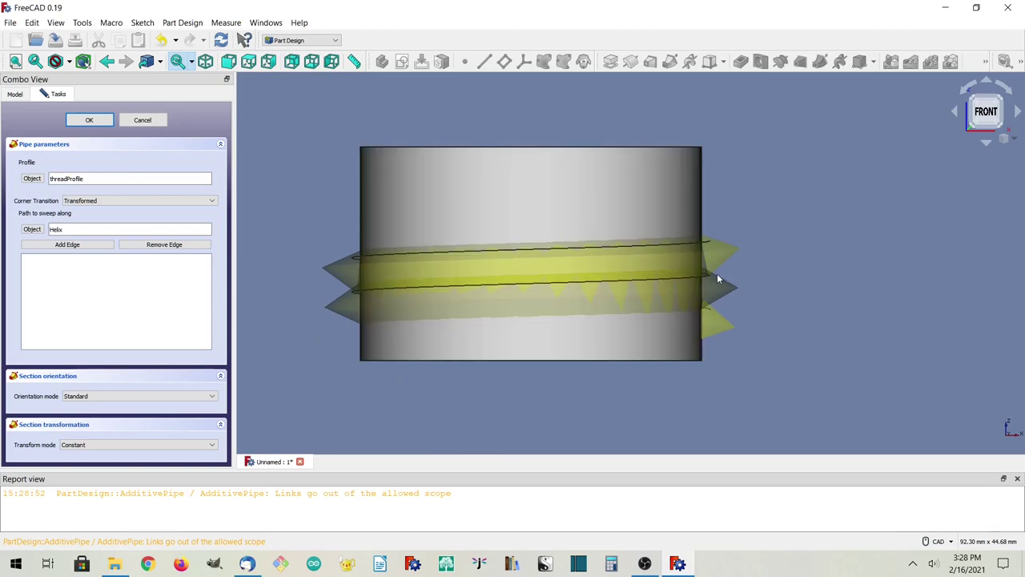
{"action": "scroll", "coordinate": [710, 277], "scroll_direction": "up", "scroll_amount": 5}
{"action": "scroll", "coordinate": [724, 218], "scroll_direction": "down", "scroll_amount": 3}
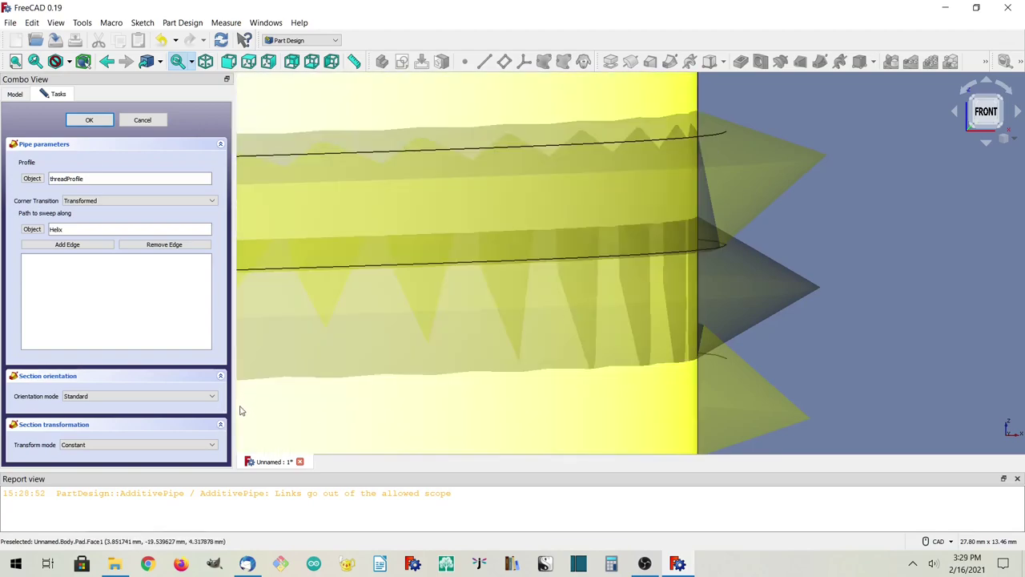
{"action": "left_click", "coordinate": [88, 398]}
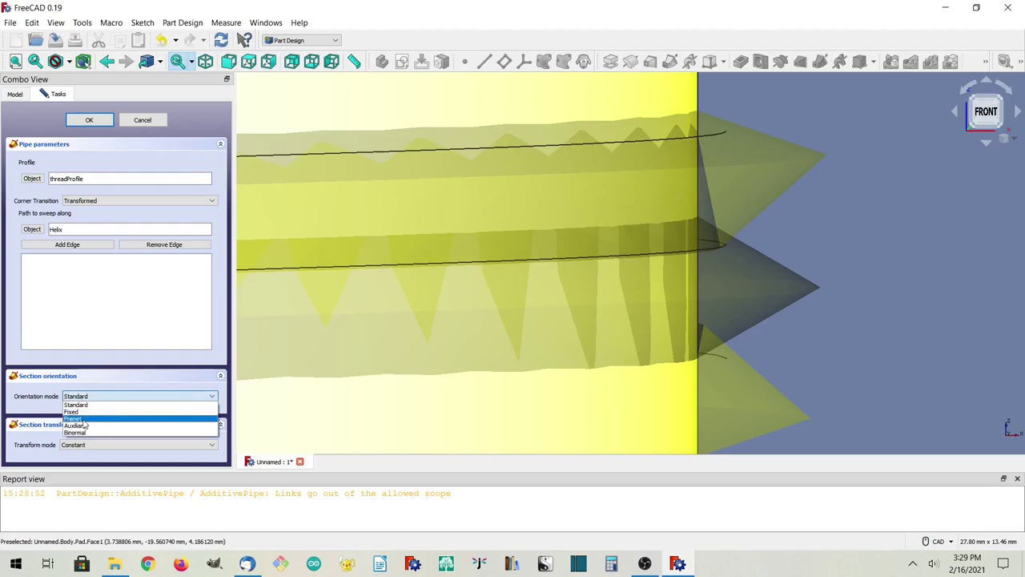
{"action": "key", "text": "Escape"}
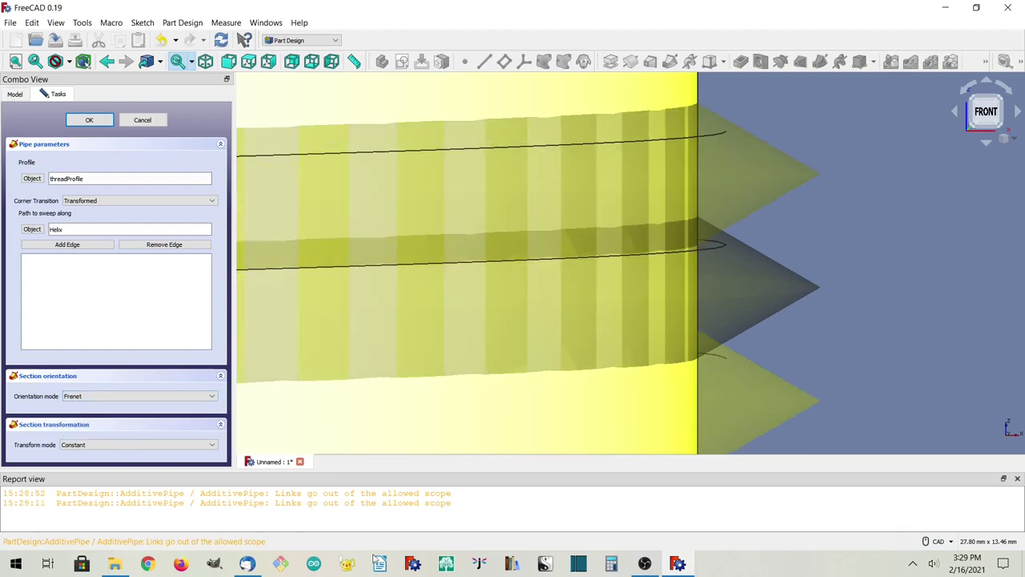
- Clear the Report view, attempt the sweep, dismiss the outside-body warning and cancel the pipe
{"action": "right_click", "coordinate": [382, 508]}
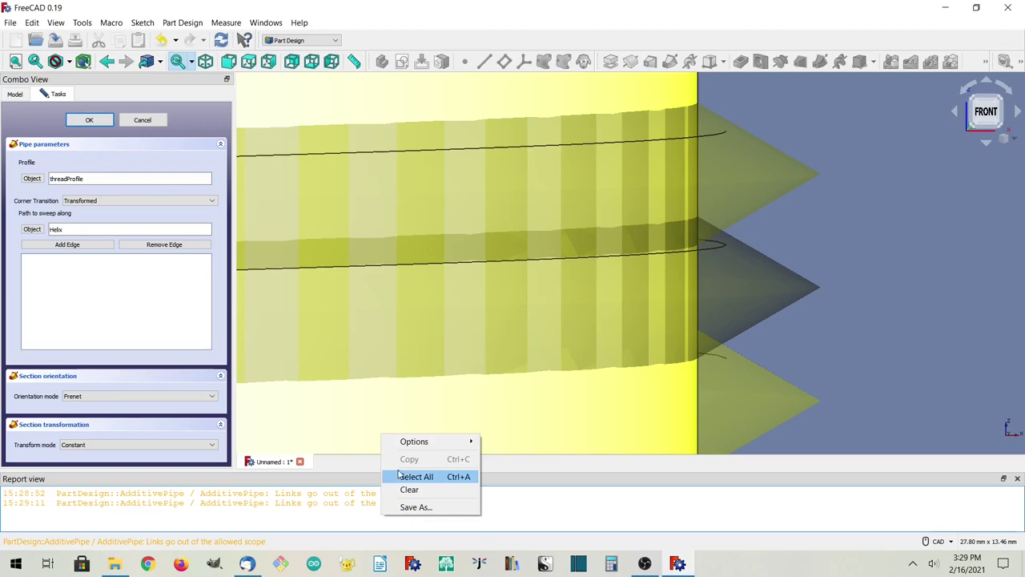
{"action": "left_click", "coordinate": [405, 488]}
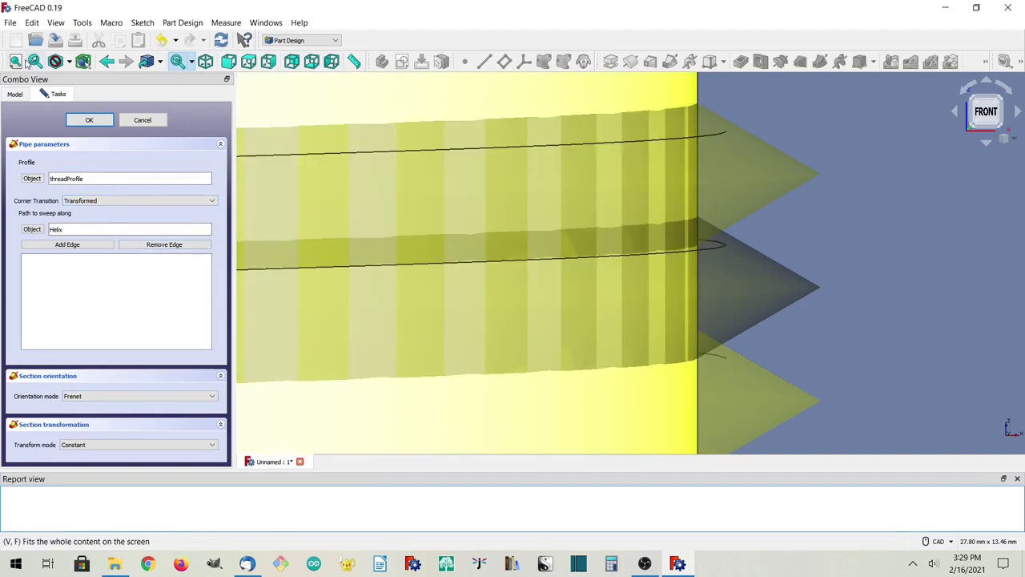
{"action": "left_click", "coordinate": [89, 121]}
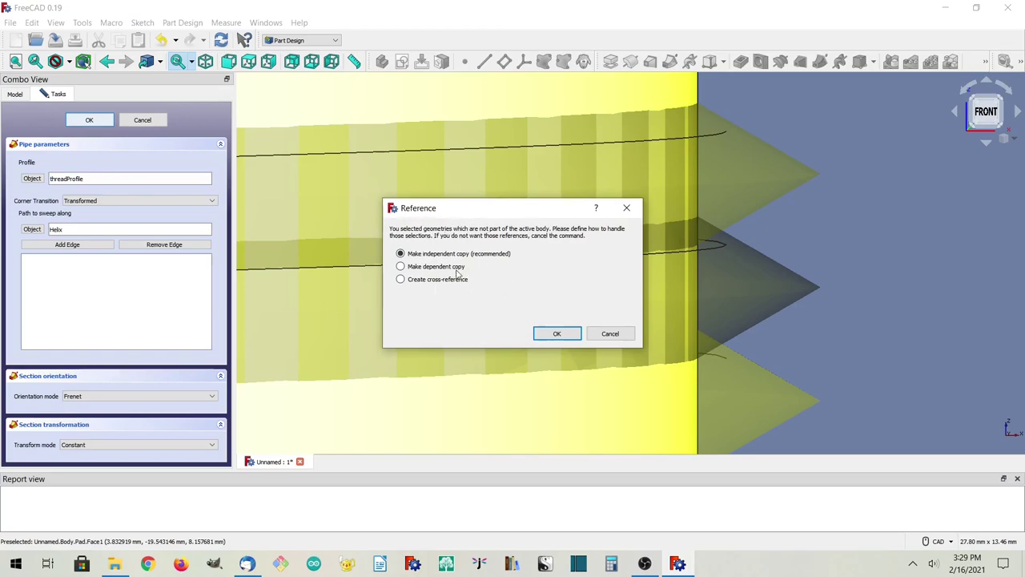
{"action": "left_click", "coordinate": [610, 333]}
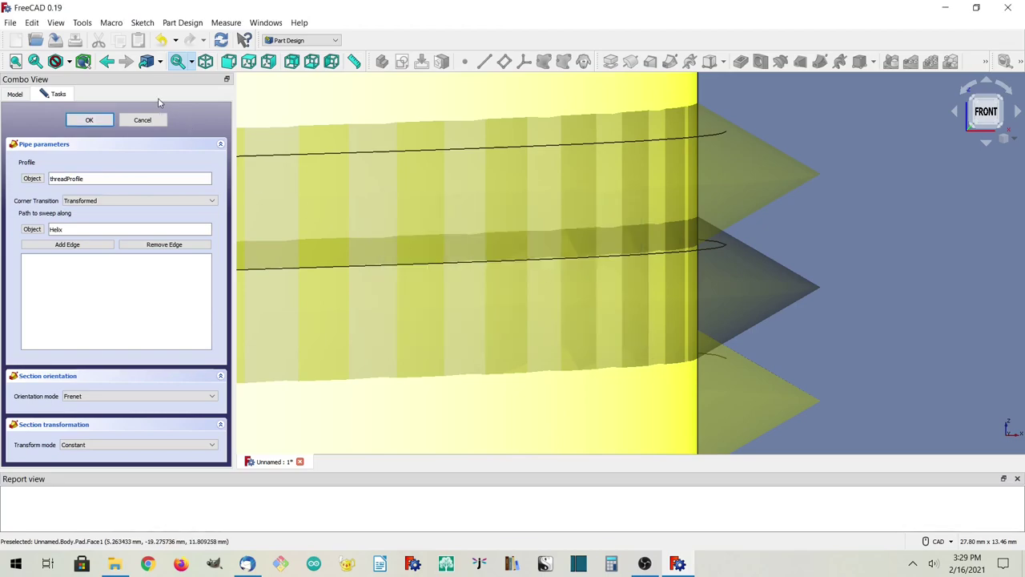
{"action": "left_click", "coordinate": [131, 123]}
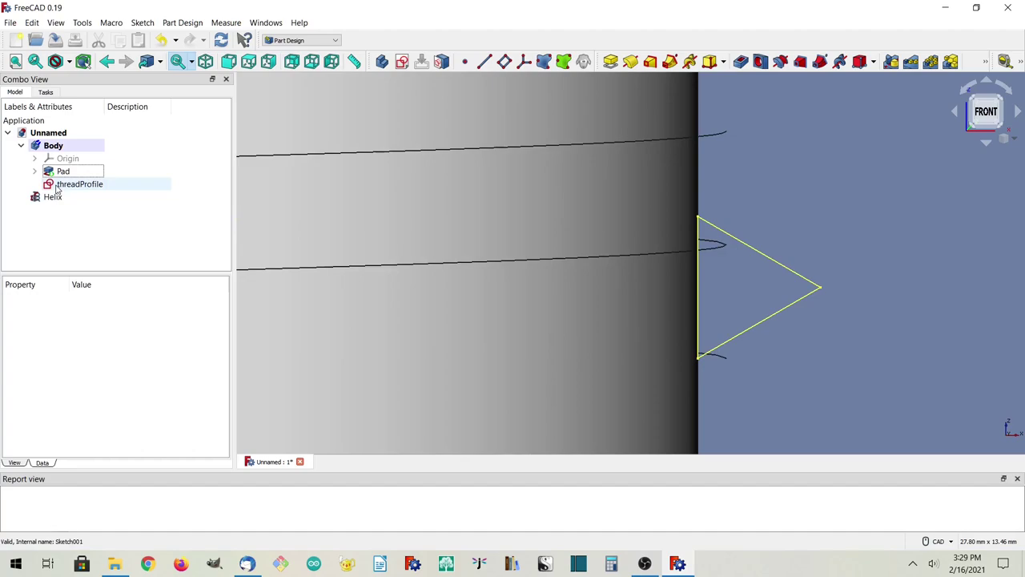
{"action": "left_click", "coordinate": [50, 196]}
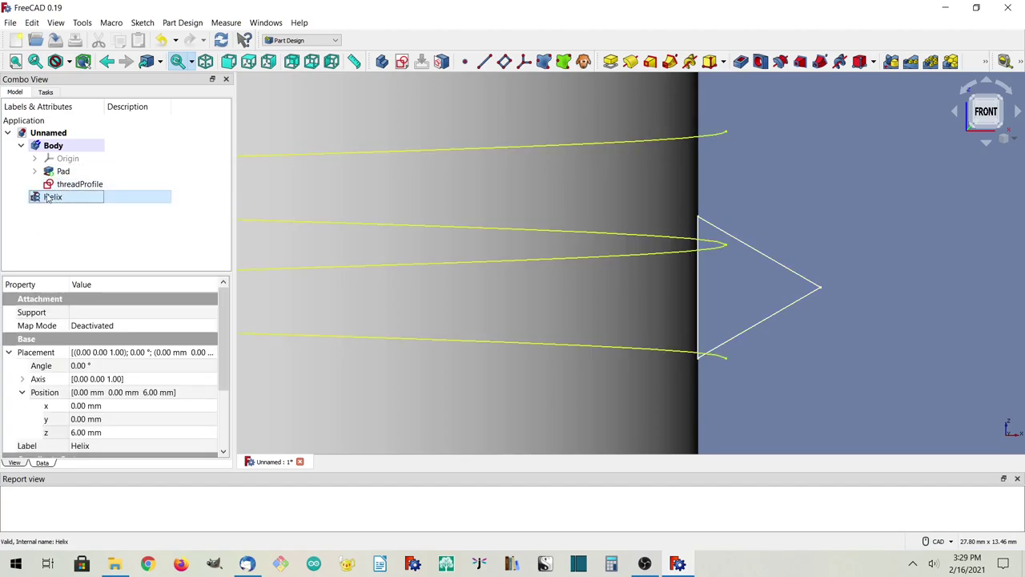
{"action": "left_click", "coordinate": [59, 146]}
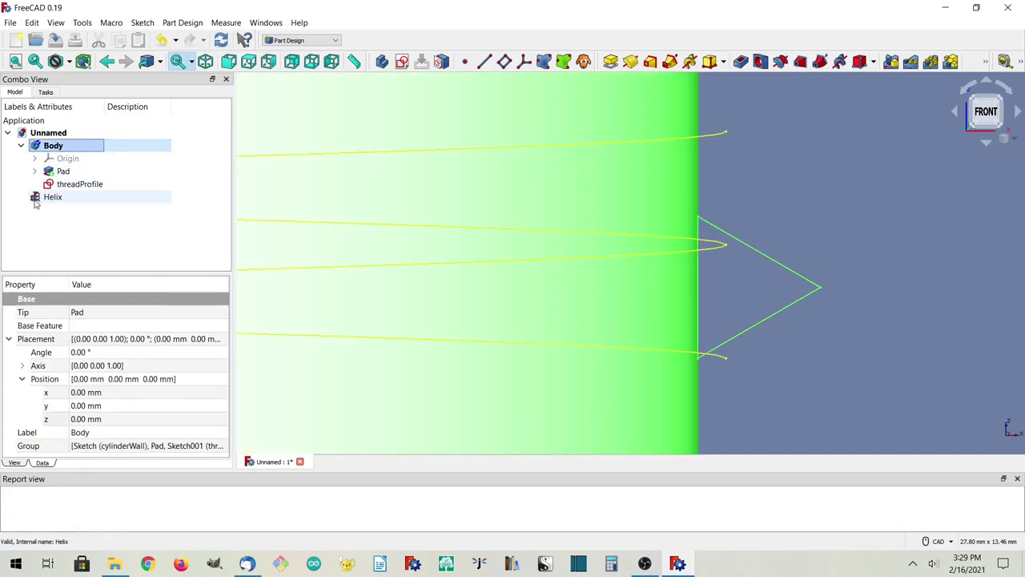
{"action": "left_click", "coordinate": [34, 199]}
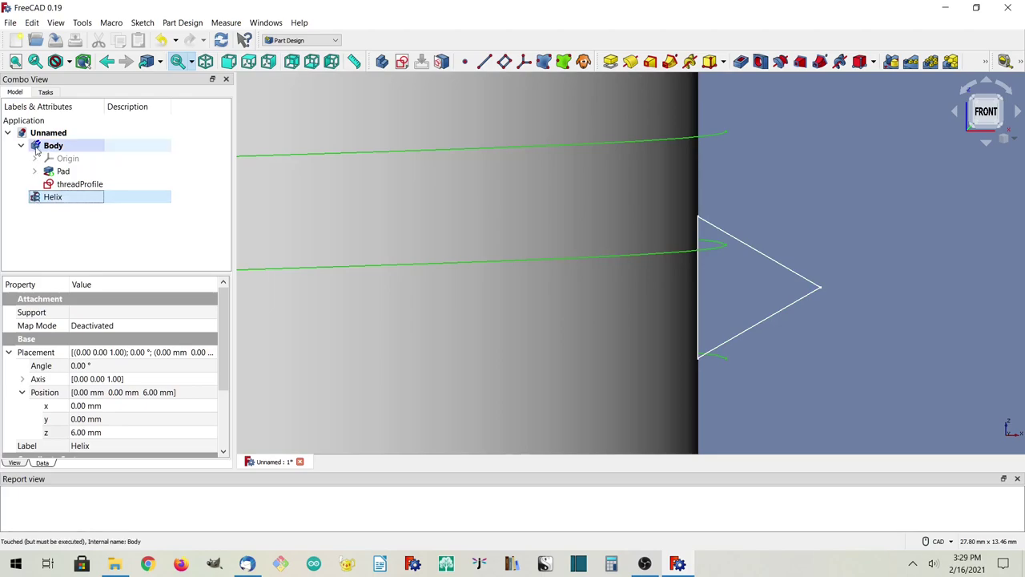
{"action": "left_click", "coordinate": [20, 145]}
{"action": "left_click", "coordinate": [21, 146]}
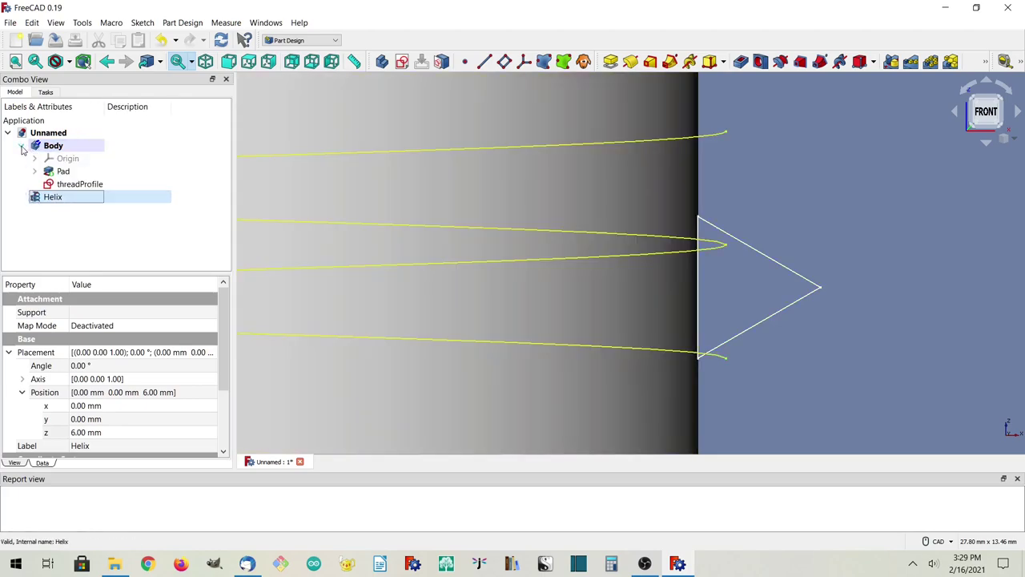
{"action": "left_click", "coordinate": [57, 147]}
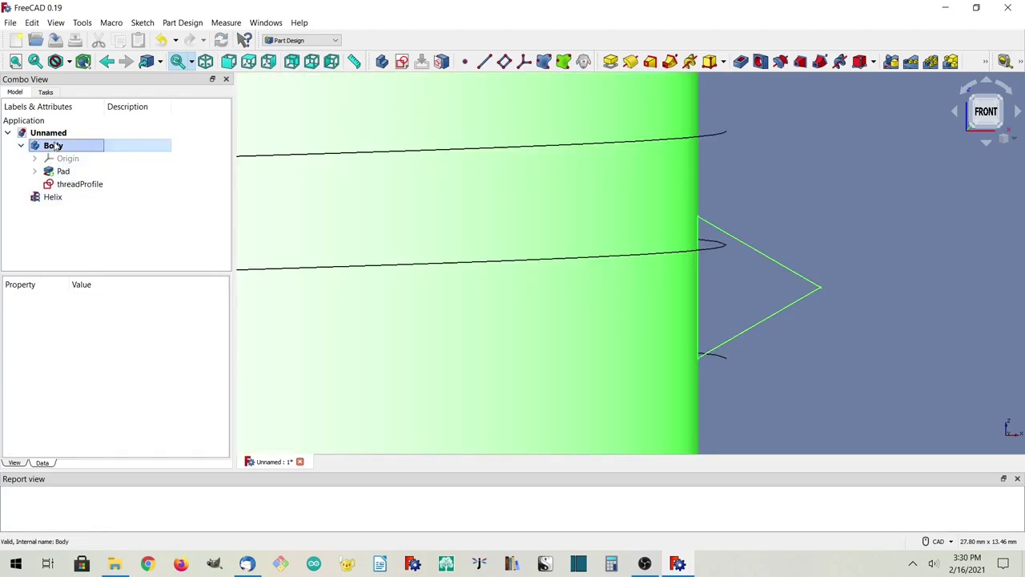
{"action": "left_click", "coordinate": [58, 205]}
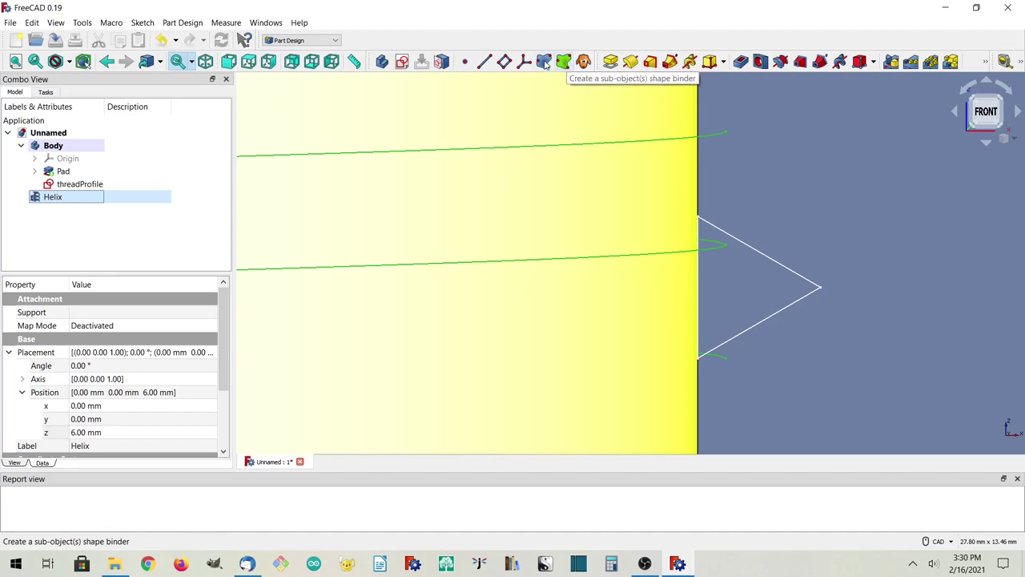
- Create a sub-object ShapeBinder of the Helix inside the Body and toggle its visibility
{"action": "left_click", "coordinate": [543, 62]}
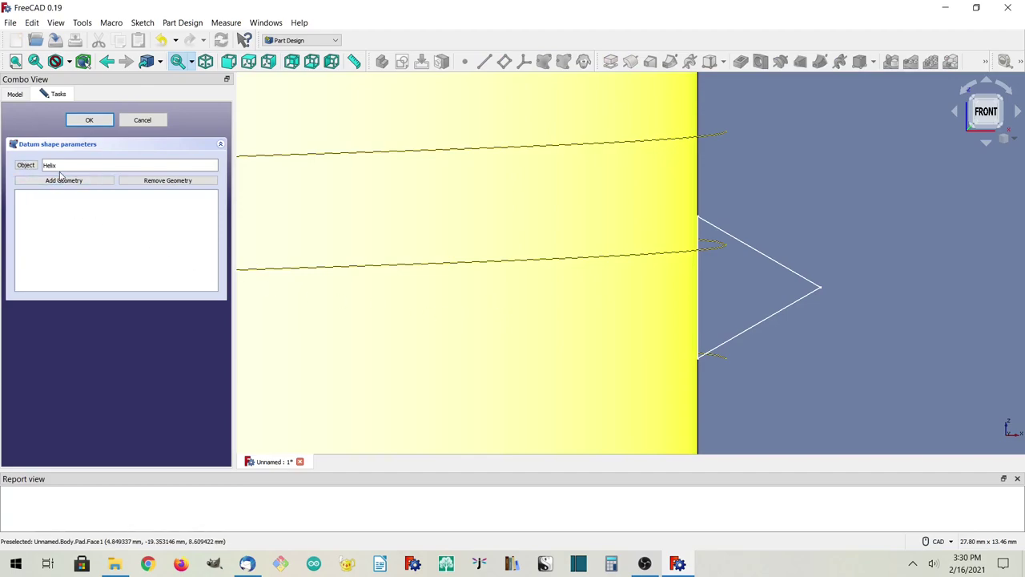
{"action": "left_click", "coordinate": [89, 120]}
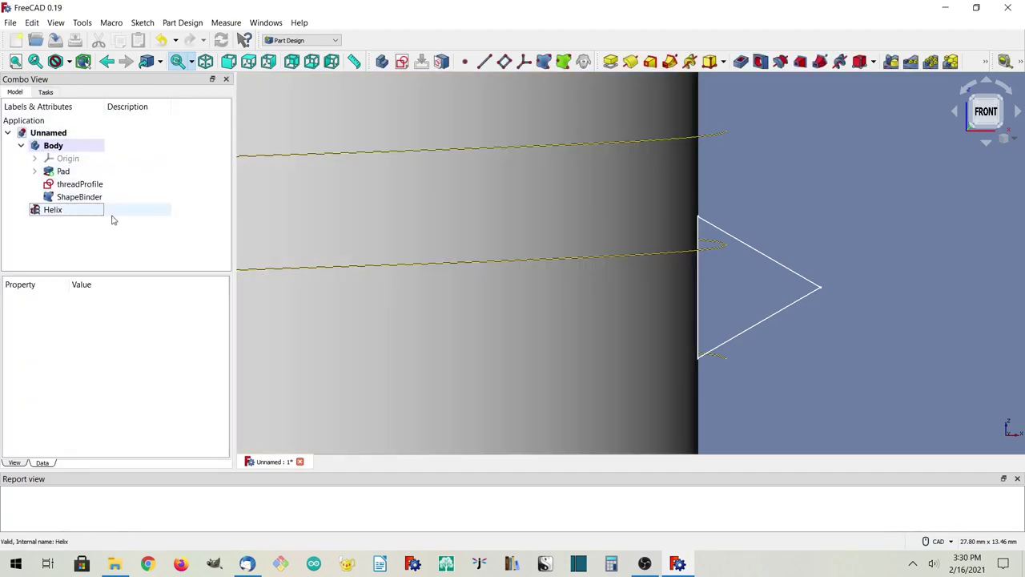
{"action": "left_click", "coordinate": [61, 197]}
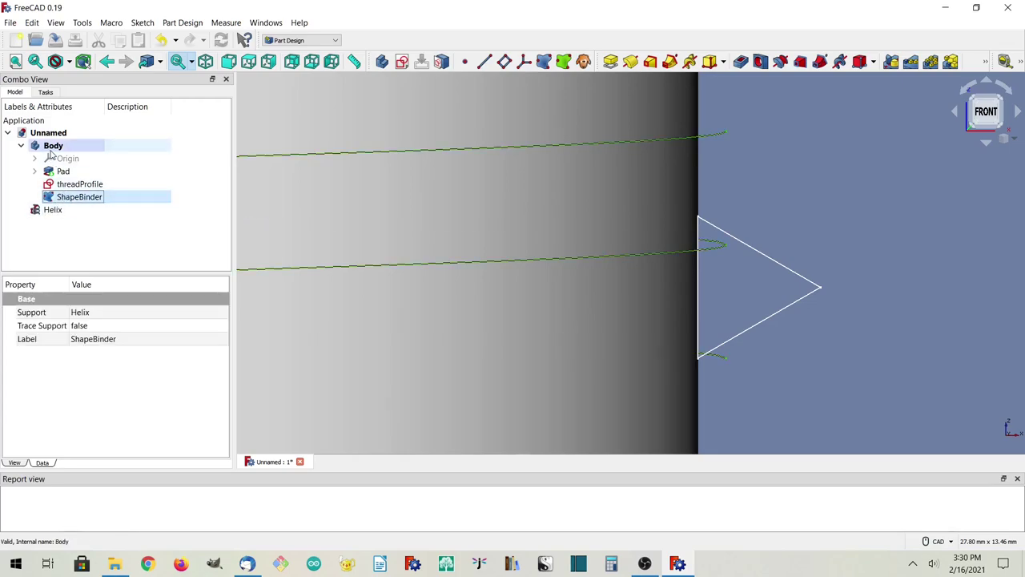
{"action": "left_click", "coordinate": [51, 210]}
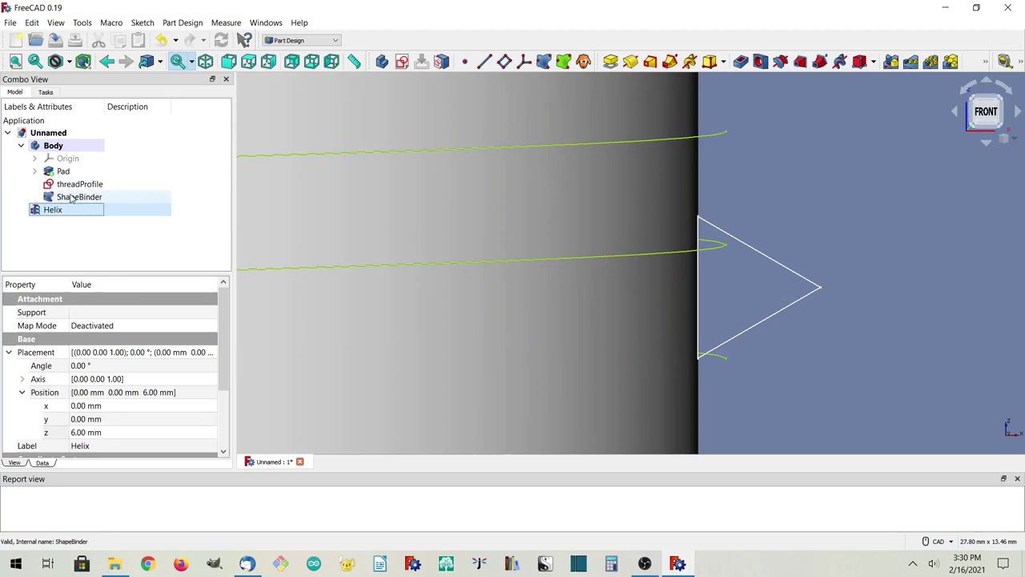
{"action": "left_click", "coordinate": [71, 198]}
{"action": "left_click", "coordinate": [46, 211]}
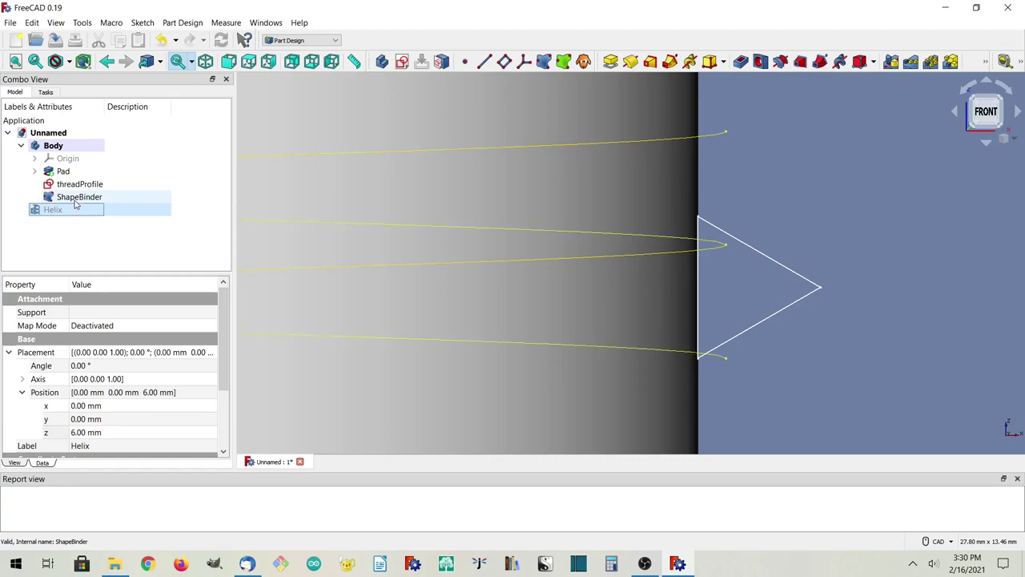
{"action": "left_click", "coordinate": [73, 200]}
{"action": "key", "text": "space"}
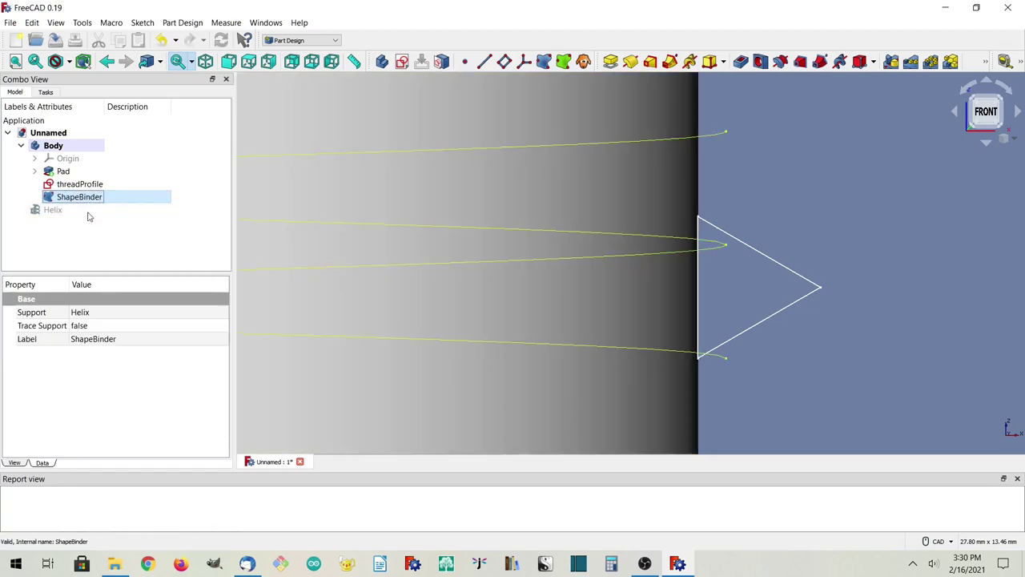
- Select the threadProfile sketch and pan out to frame the whole cylinder
{"action": "left_click", "coordinate": [93, 242]}
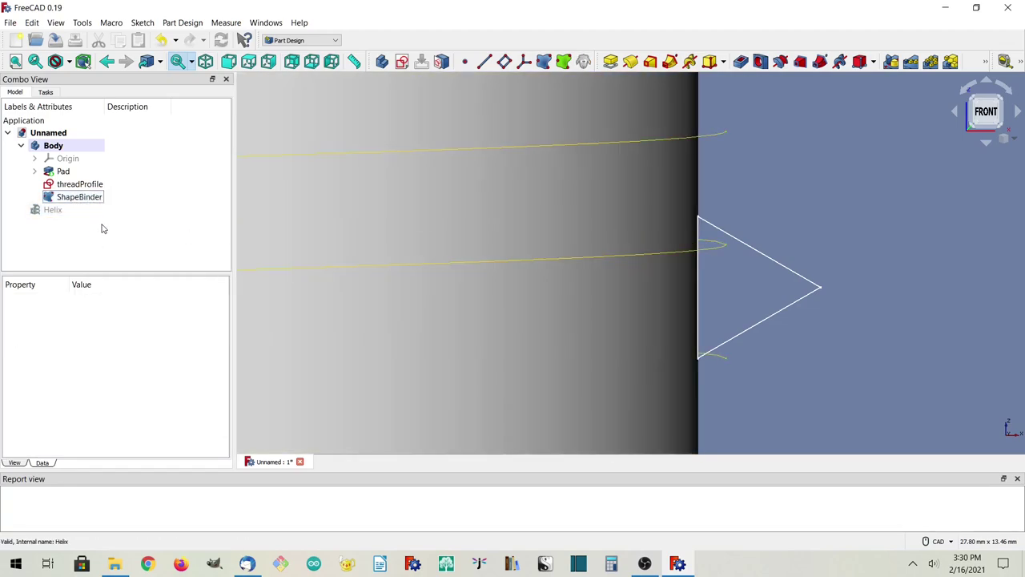
{"action": "left_click", "coordinate": [80, 185]}
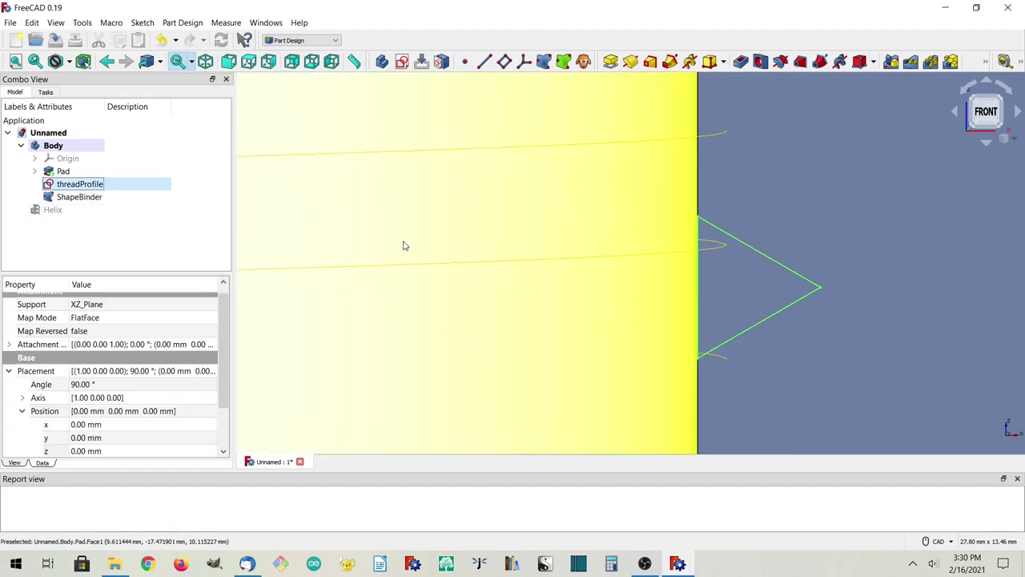
{"action": "scroll", "coordinate": [407, 246], "scroll_direction": "down", "scroll_amount": 3}
{"action": "left_click", "coordinate": [614, 332]}
{"action": "middle_click_drag", "start_coordinate": [398, 272], "coordinate": [721, 345]}
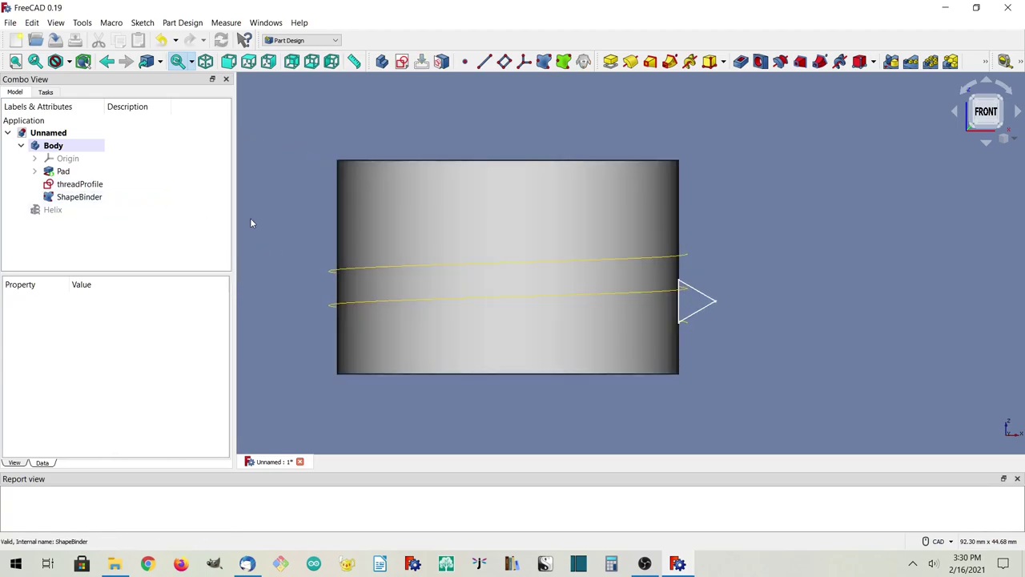
- Make an Additive Pipe from threadProfile, using the ShapeBinder edge as path with Frenet orientation
{"action": "left_click", "coordinate": [85, 187]}
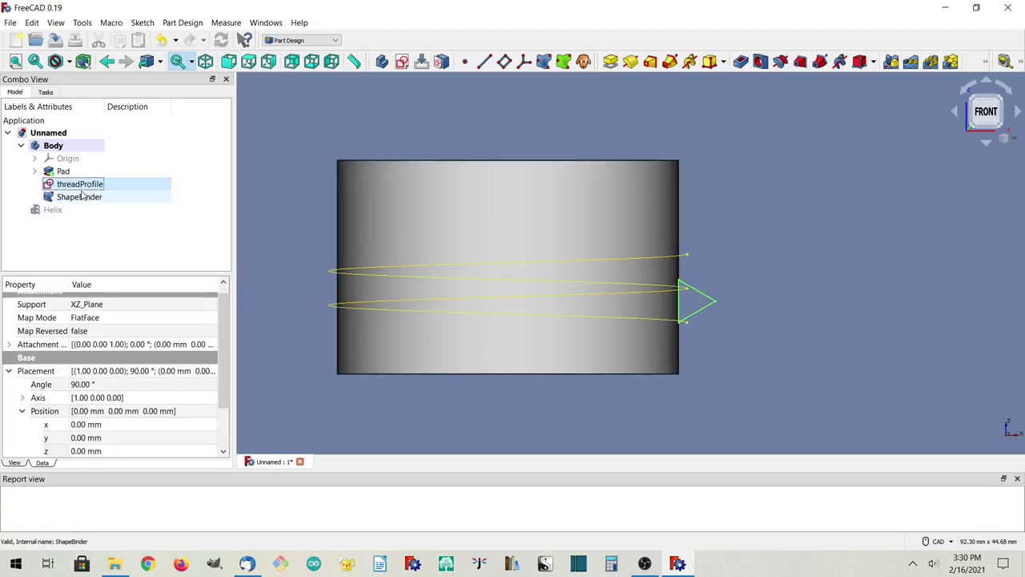
{"action": "left_click", "coordinate": [675, 65]}
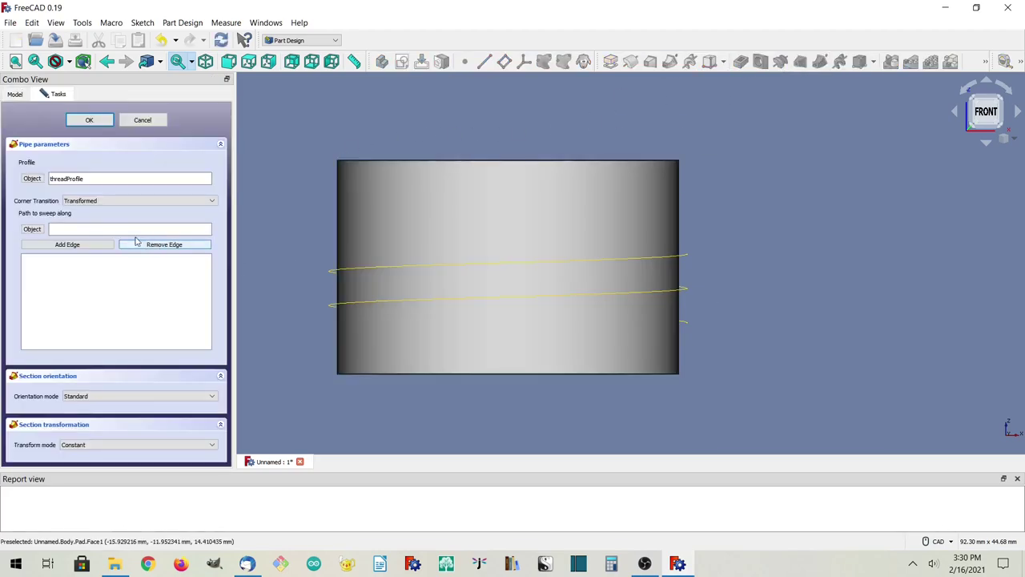
{"action": "left_click", "coordinate": [32, 230]}
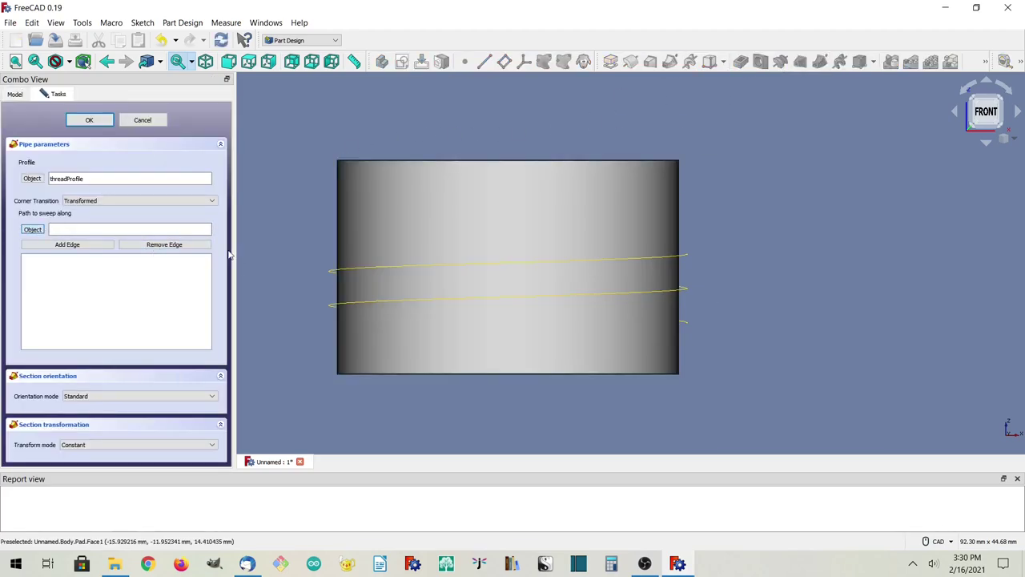
{"action": "left_click", "coordinate": [330, 309]}
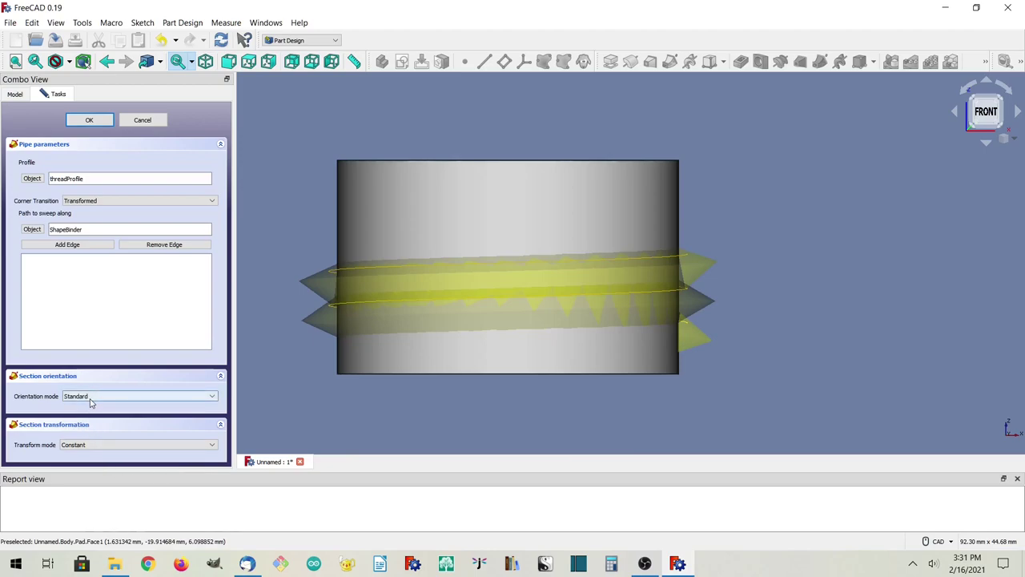
{"action": "left_click", "coordinate": [90, 397]}
{"action": "left_click", "coordinate": [88, 398]}
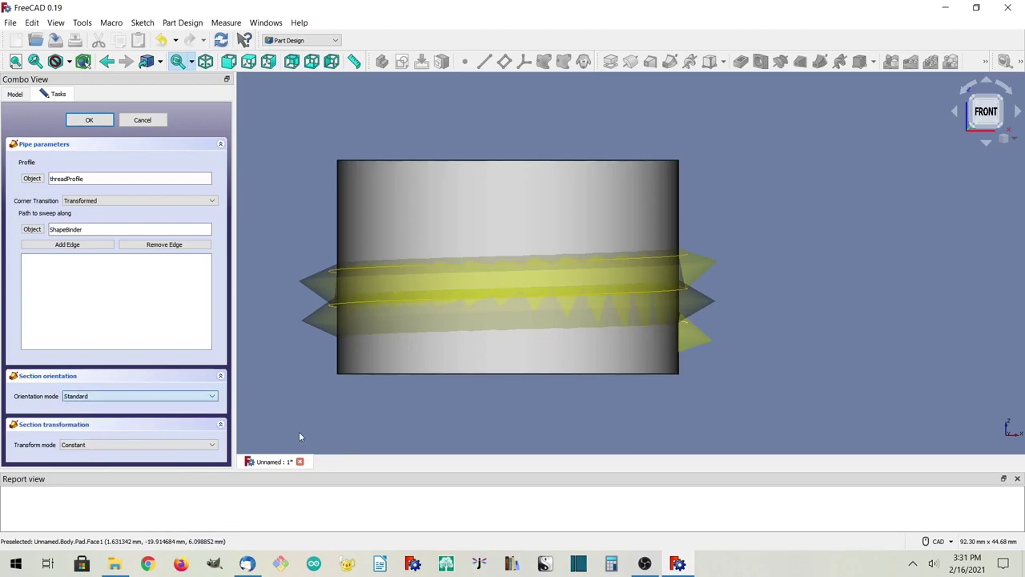
{"action": "key", "text": "Down"}
{"action": "key", "text": "Down"}
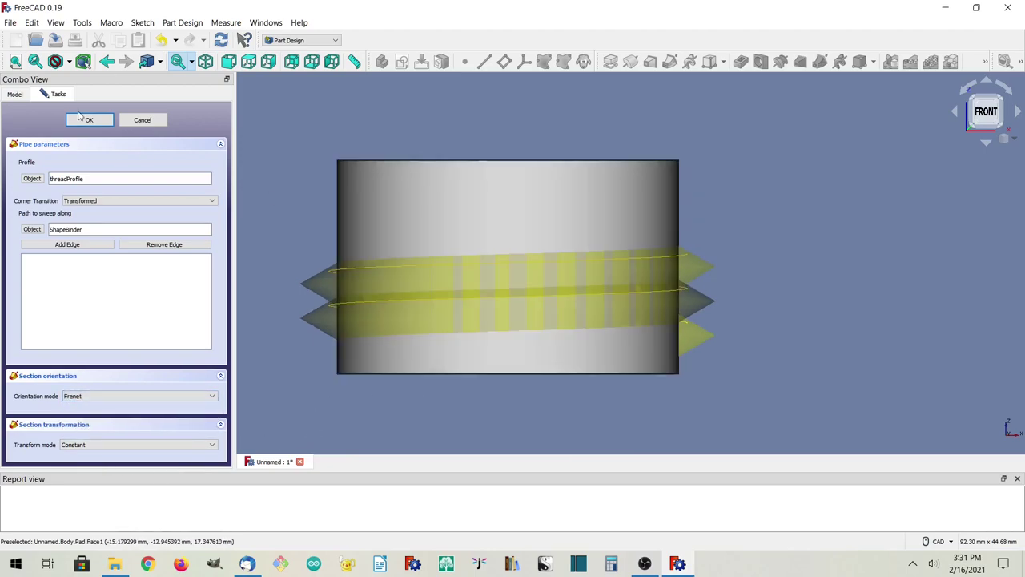
{"action": "left_click", "coordinate": [85, 122]}
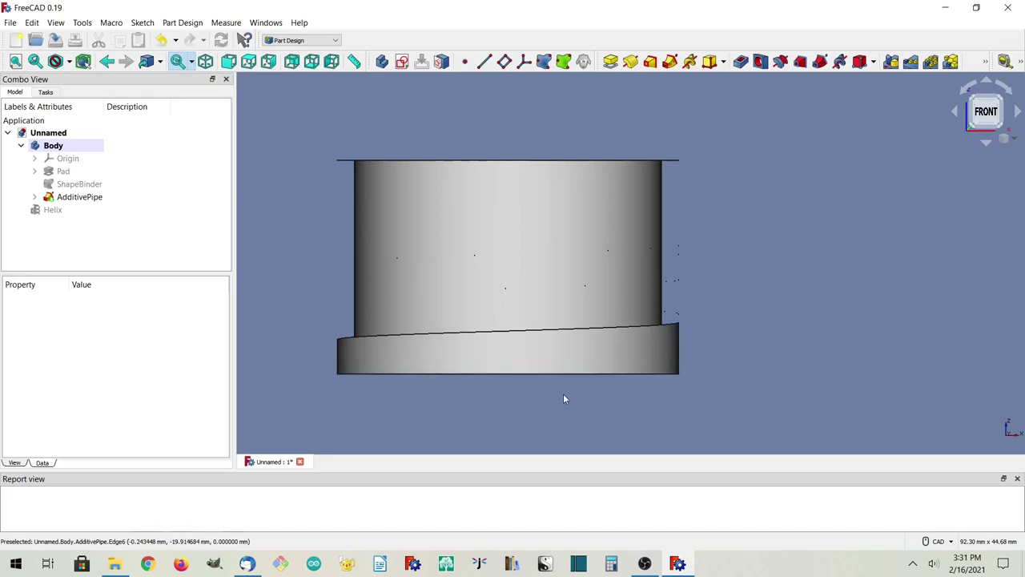
- Delete the AdditivePipe thread sweep
{"action": "middle_click_drag", "start_coordinate": [515, 409], "coordinate": [523, 401]}
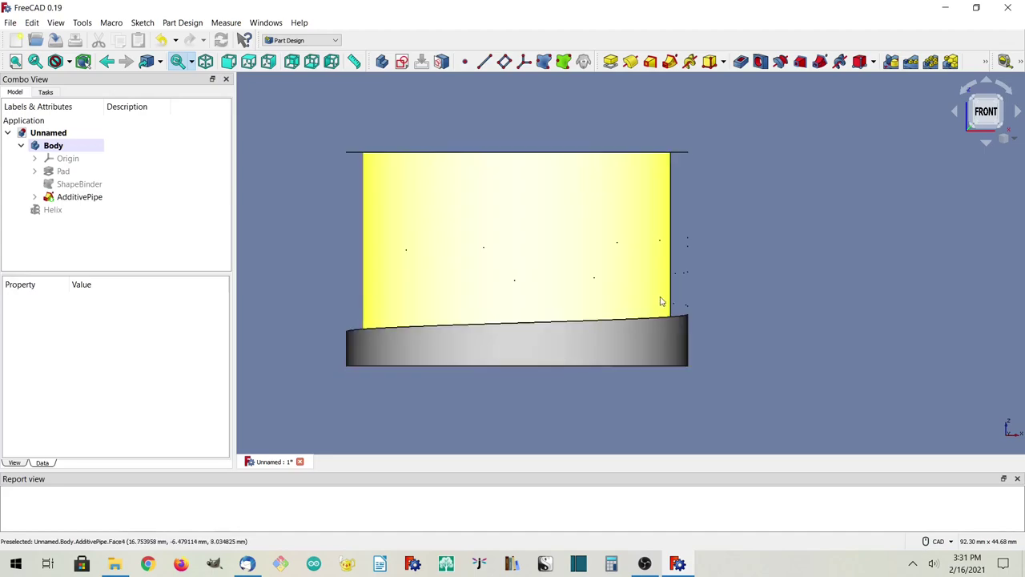
{"action": "middle_click_drag", "start_coordinate": [661, 297], "coordinate": [595, 302]}
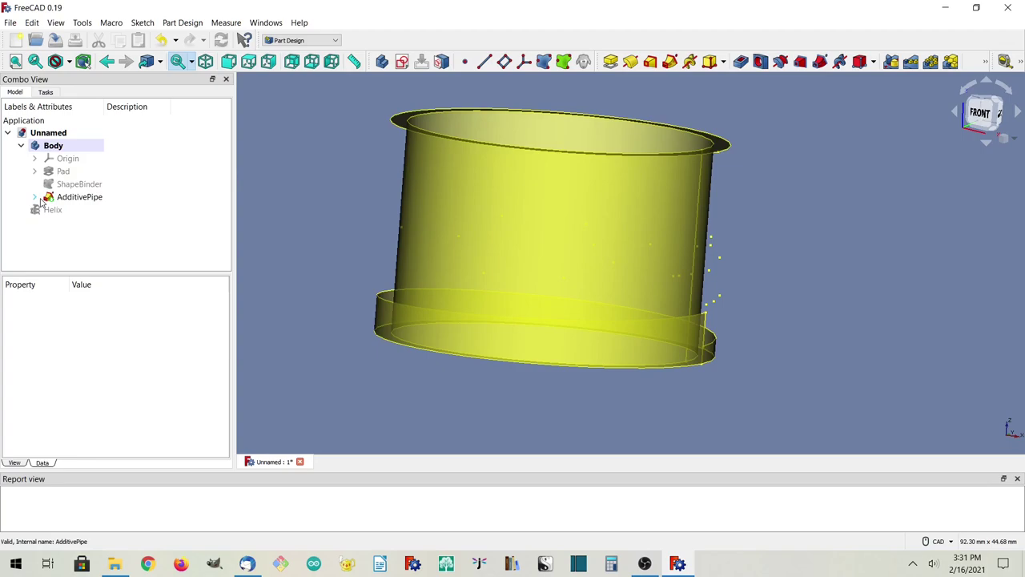
{"action": "left_click", "coordinate": [87, 198]}
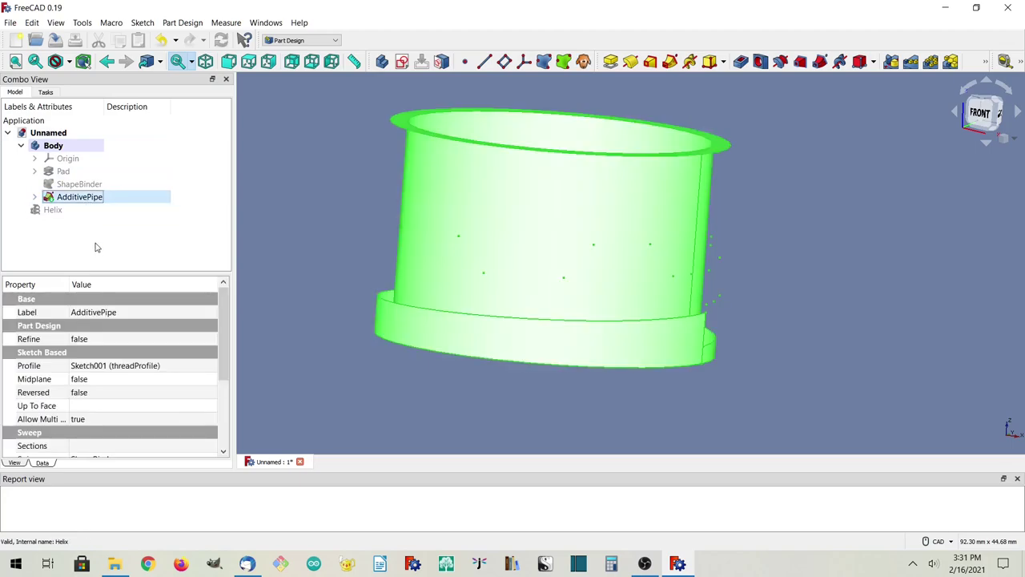
{"action": "key", "text": "Delete"}
- Make the threadProfile sketch and the ShapeBinder helix visible again
{"action": "left_click", "coordinate": [76, 184]}
{"action": "key", "text": "space"}
{"action": "left_click", "coordinate": [77, 200]}
{"action": "key", "text": "space"}
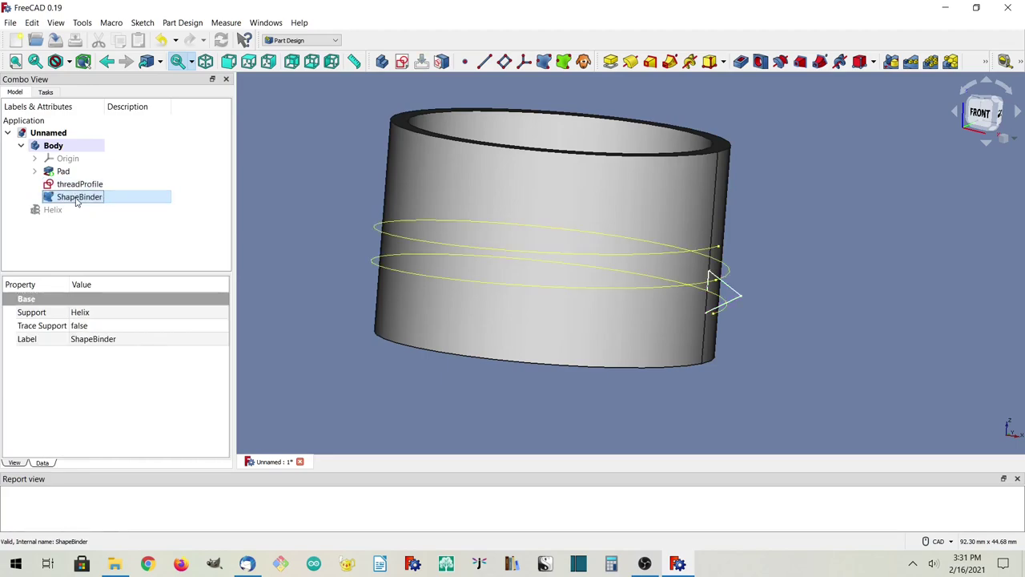
{"action": "left_click", "coordinate": [74, 186]}
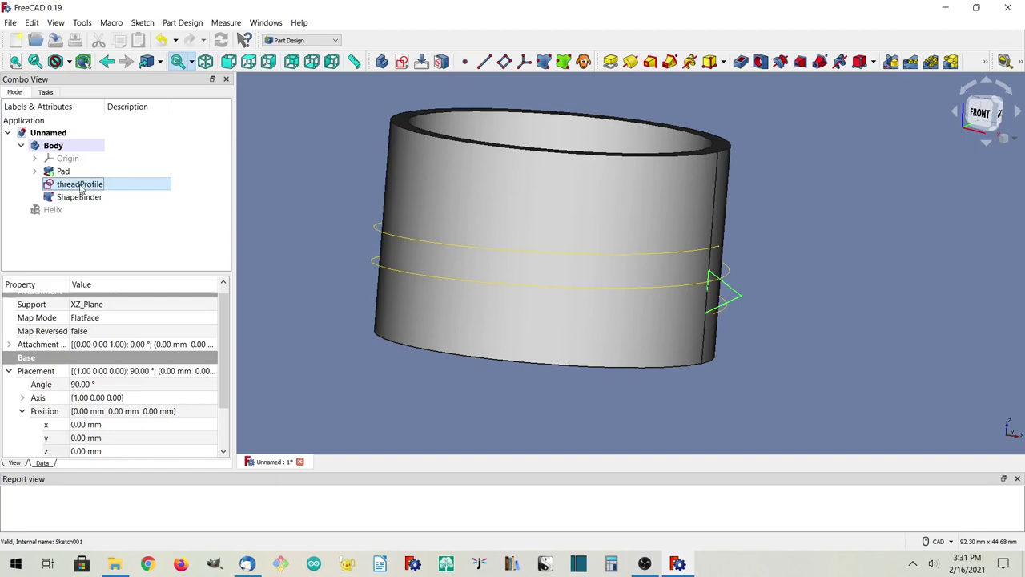
- Change threadProfile's 20 mm distance from the axis to 19.25 mm
{"action": "double_click", "coordinate": [80, 185]}
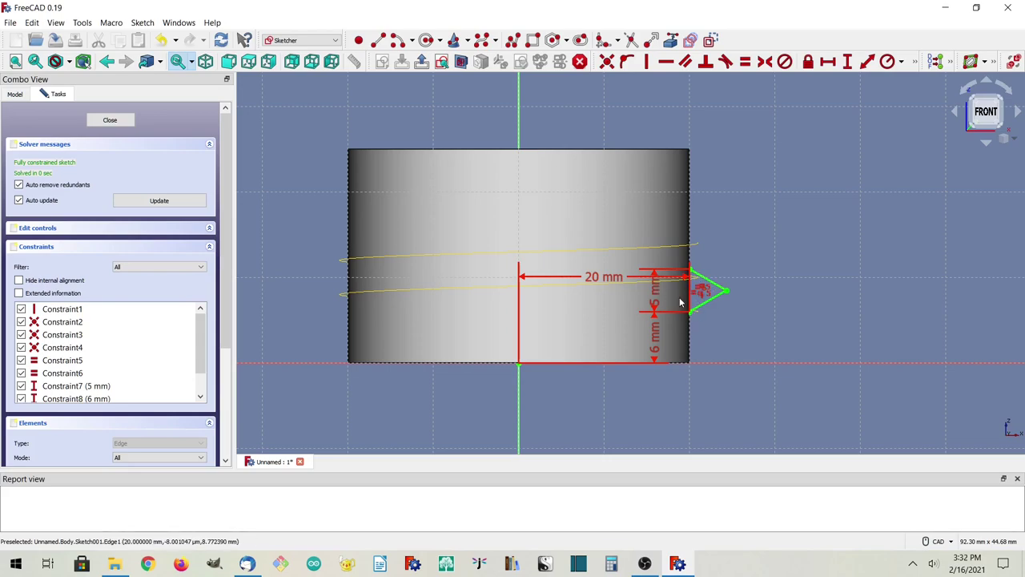
{"action": "double_click", "coordinate": [592, 281]}
{"action": "type", "text": "19.25"}
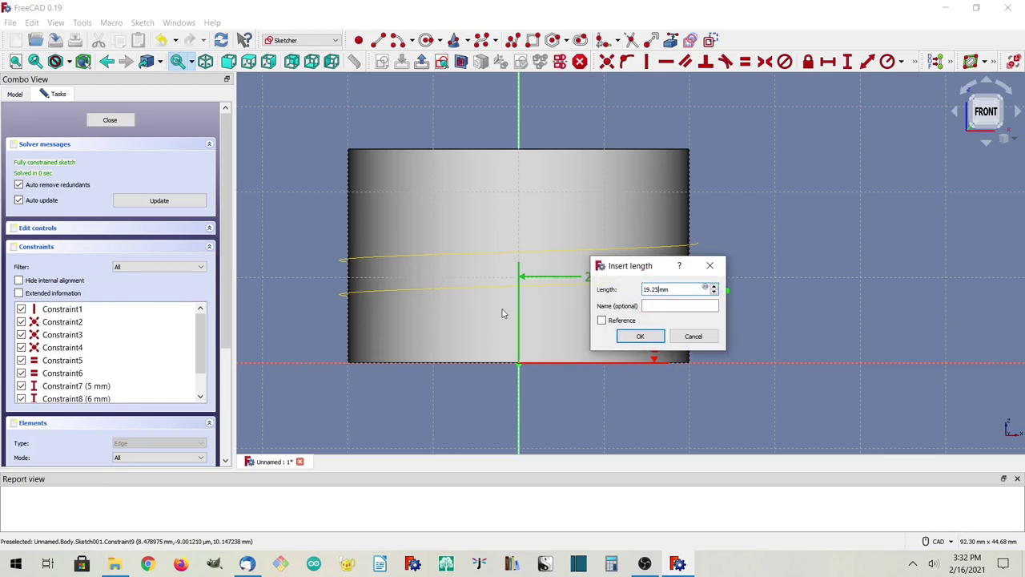
{"action": "left_click", "coordinate": [654, 336]}
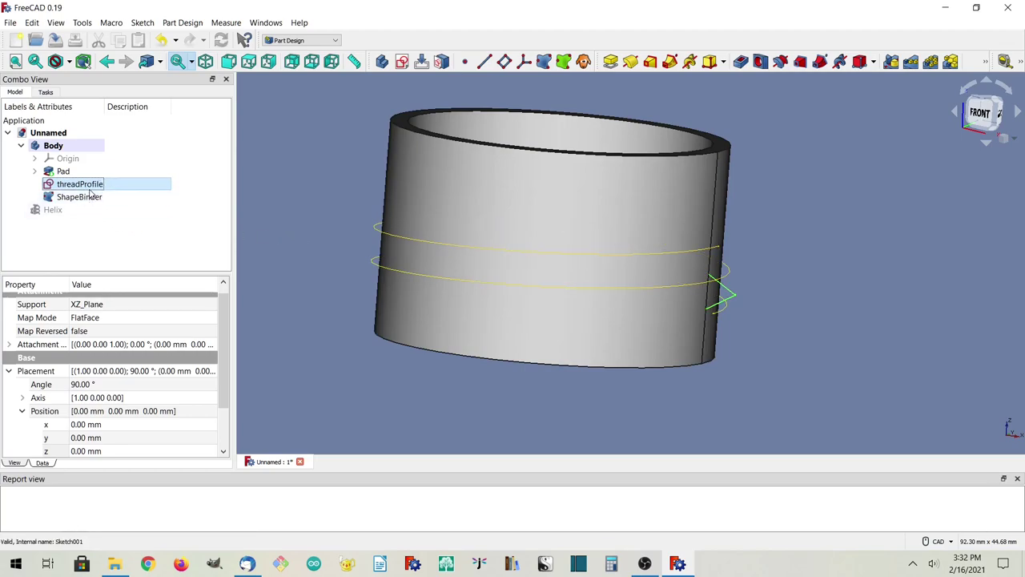
- Sweep threadProfile along the ShapeBinder helix as an Additive Pipe with Frenet orientation
{"action": "left_click", "coordinate": [672, 62]}
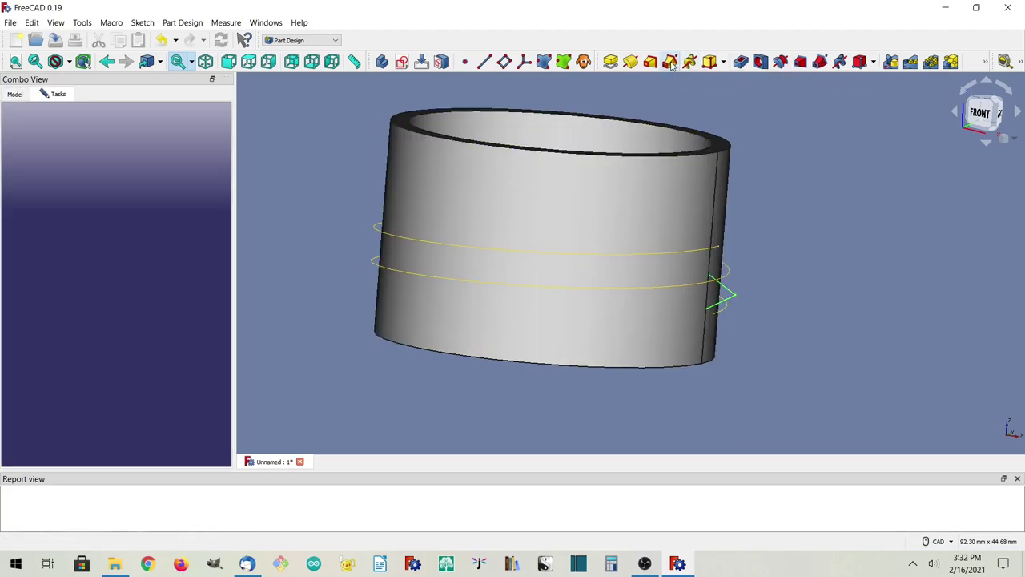
{"action": "left_click", "coordinate": [31, 230]}
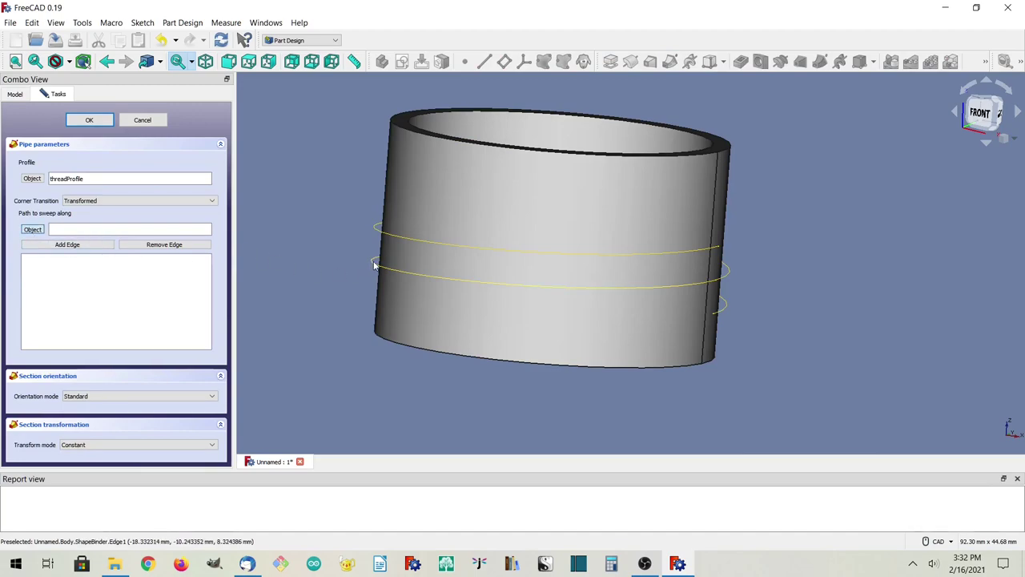
{"action": "left_click", "coordinate": [326, 335]}
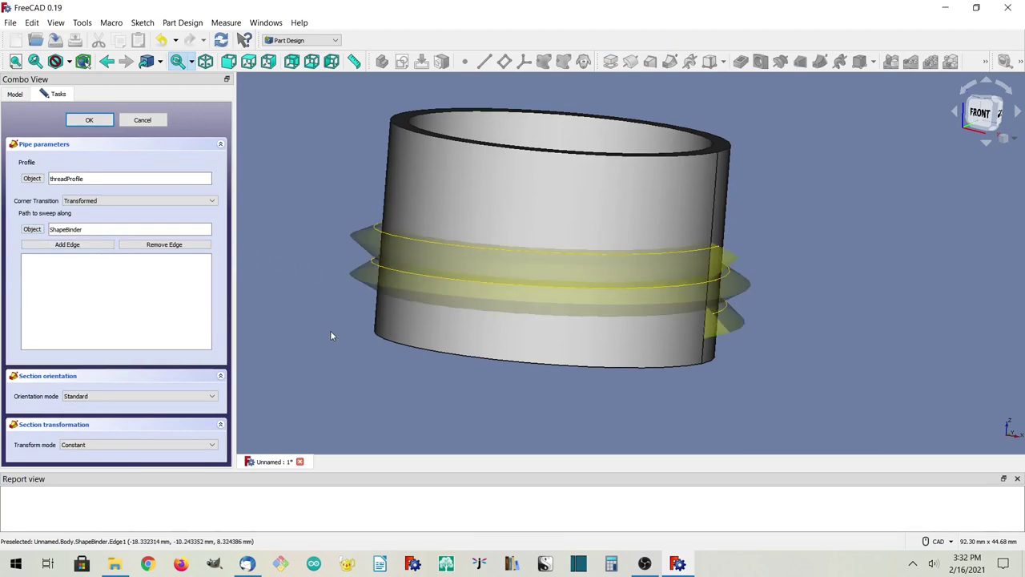
{"action": "left_click", "coordinate": [982, 112]}
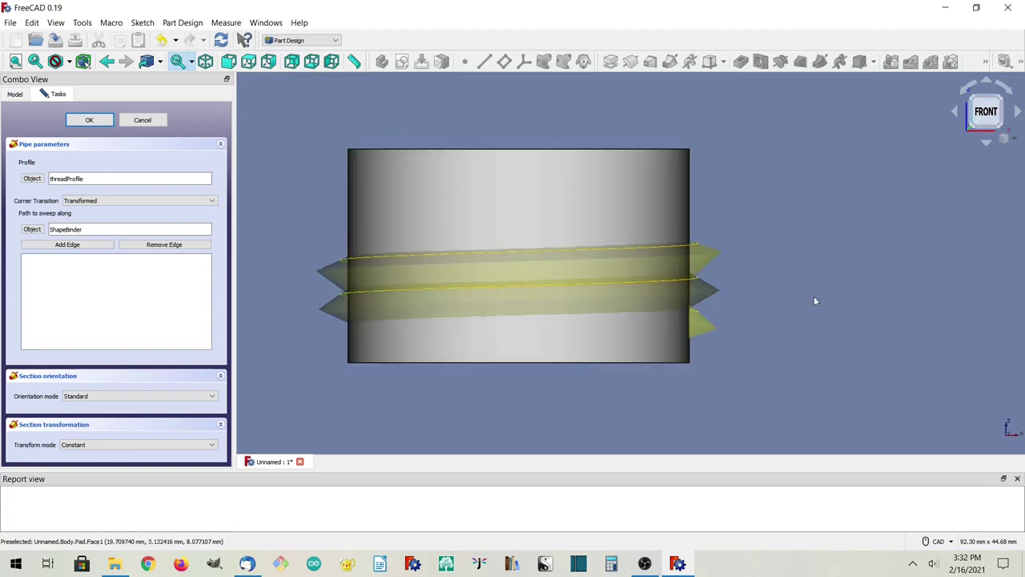
{"action": "left_click", "coordinate": [79, 398]}
{"action": "key", "text": "Escape"}
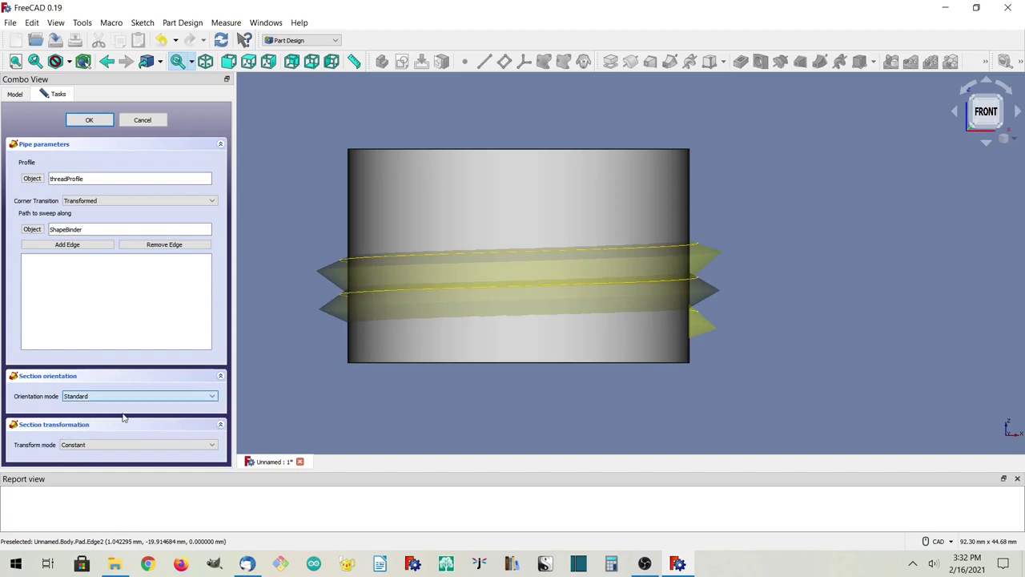
{"action": "key", "text": "Down"}
{"action": "key", "text": "Down"}
{"action": "scroll", "coordinate": [679, 264], "scroll_direction": "up", "scroll_amount": 4}
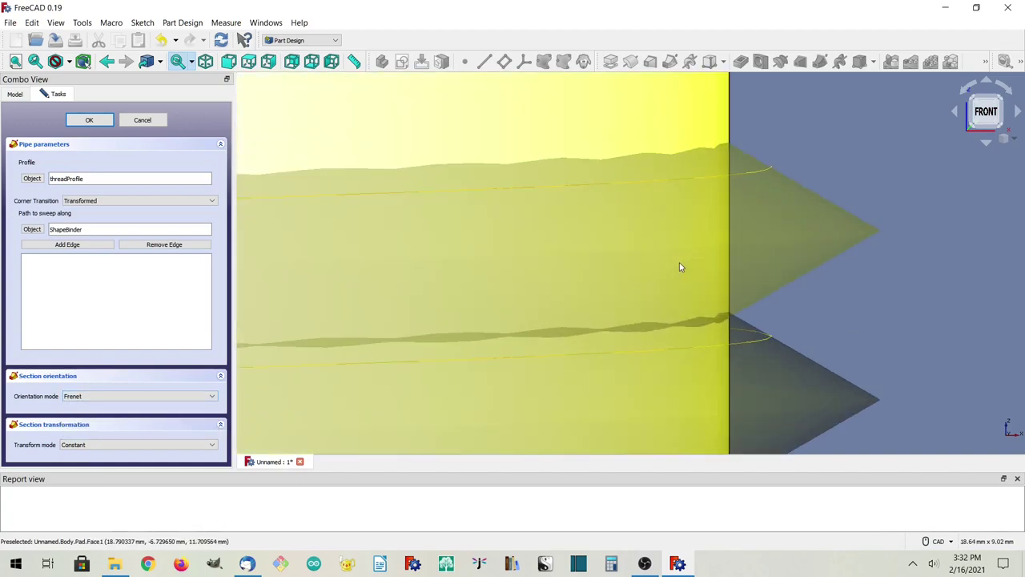
{"action": "scroll", "coordinate": [679, 264], "scroll_direction": "down", "scroll_amount": 6}
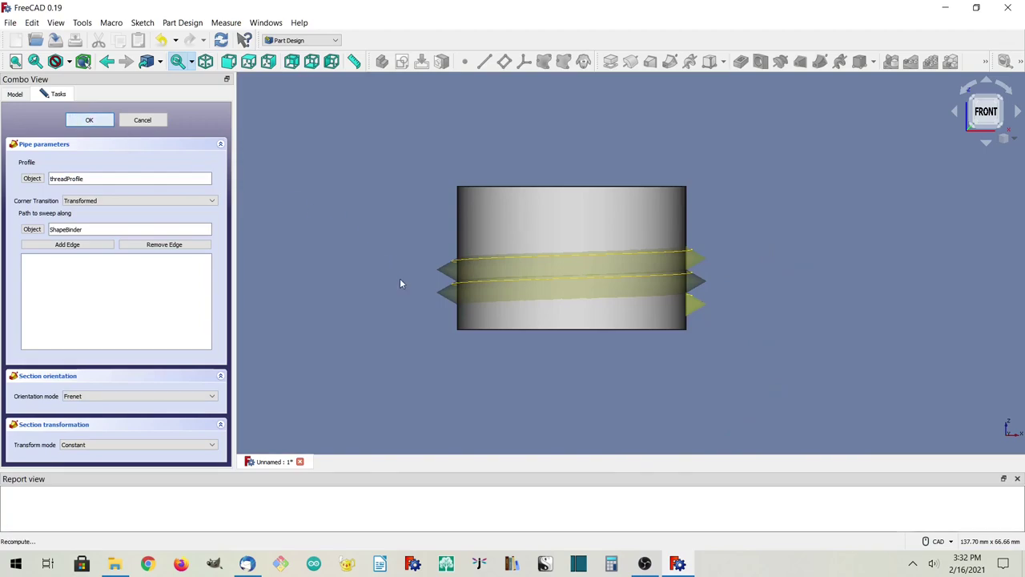
{"action": "mouse_move", "coordinate": [623, 305]}
{"action": "middle_mouse_down"}
{"action": "mouse_move", "coordinate": [602, 337]}
{"action": "mouse_move", "coordinate": [481, 344]}
{"action": "mouse_move", "coordinate": [427, 285]}
{"action": "mouse_move", "coordinate": [648, 320]}
{"action": "mouse_move", "coordinate": [611, 337]}
{"action": "mouse_move", "coordinate": [545, 323]}
{"action": "mouse_move", "coordinate": [602, 327]}
{"action": "mouse_move", "coordinate": [612, 243]}
{"action": "mouse_move", "coordinate": [613, 339]}
{"action": "mouse_move", "coordinate": [579, 343]}
{"action": "mouse_move", "coordinate": [595, 315]}
{"action": "mouse_move", "coordinate": [579, 296]}
{"action": "mouse_move", "coordinate": [510, 295]}
{"action": "mouse_move", "coordinate": [633, 312]}
{"action": "middle_mouse_up"}
{"action": "scroll", "coordinate": [724, 327], "scroll_direction": "up", "scroll_amount": 2}
{"action": "scroll", "coordinate": [724, 327], "scroll_direction": "up", "scroll_amount": 4}
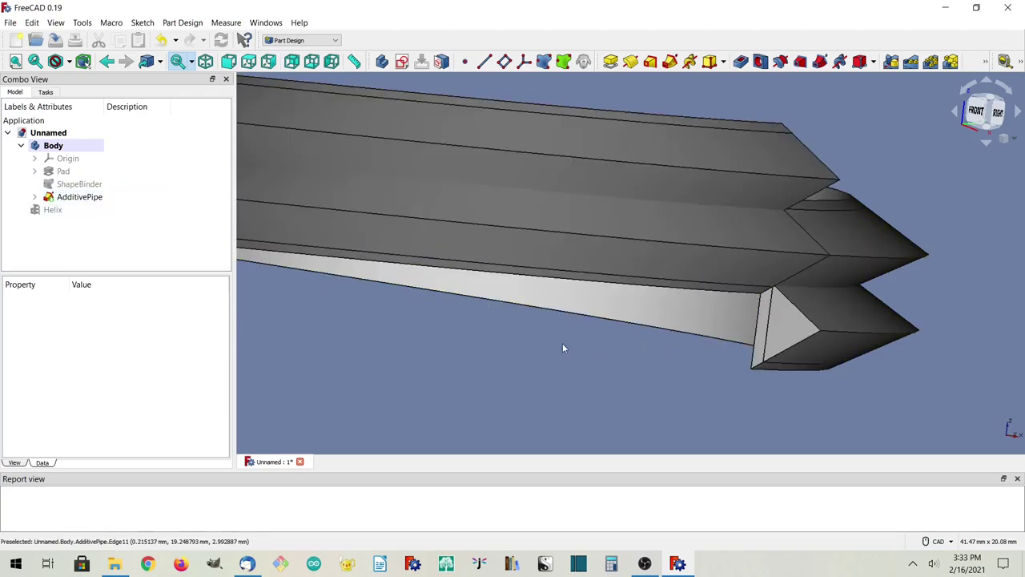
- Delete the AdditivePipe thread sweep
{"action": "left_click", "coordinate": [81, 200]}
{"action": "key", "text": "Delete"}
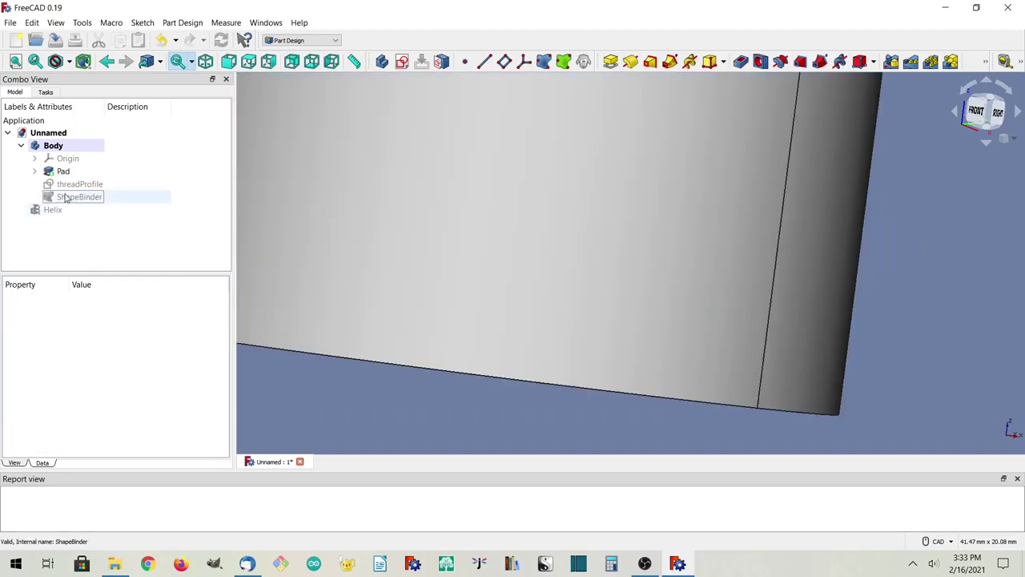
{"action": "key", "text": "Up"}
{"action": "left_click", "coordinate": [57, 199]}
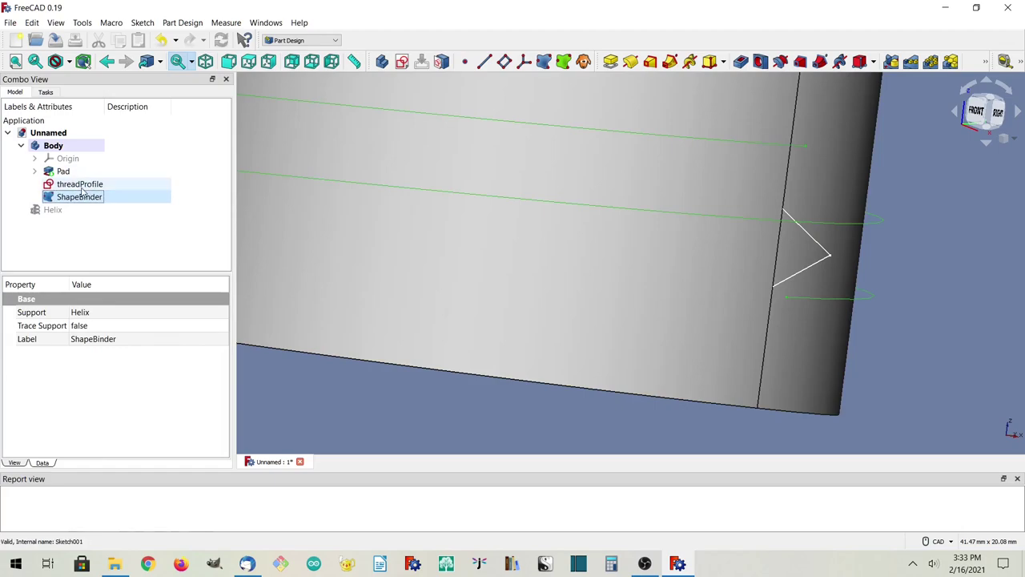
- Change the threadProfile sketch's 5 mm dimension to 3 mm
{"action": "left_click", "coordinate": [81, 185]}
{"action": "double_click", "coordinate": [81, 187]}
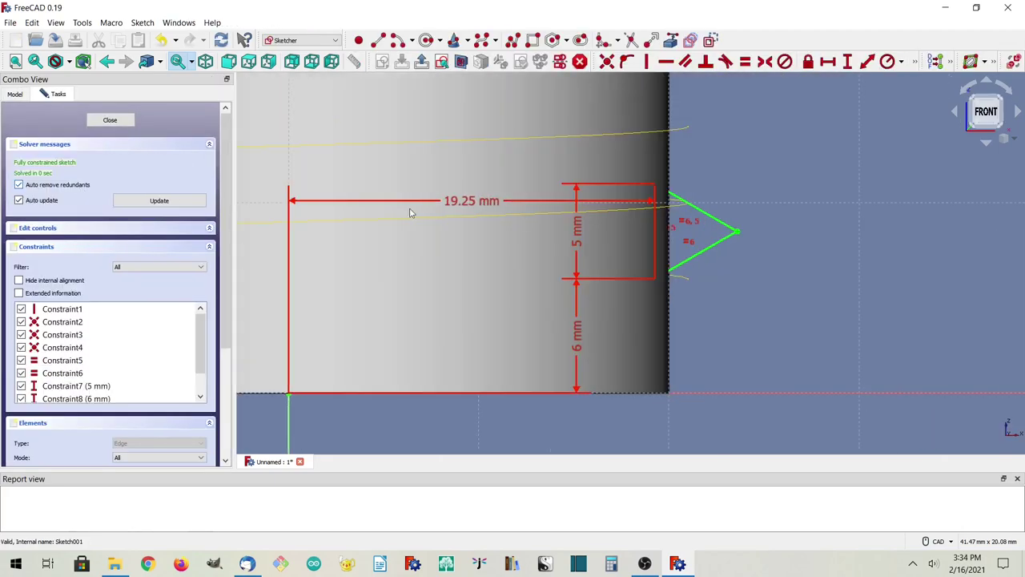
{"action": "scroll", "coordinate": [666, 248], "scroll_direction": "up", "scroll_amount": 3}
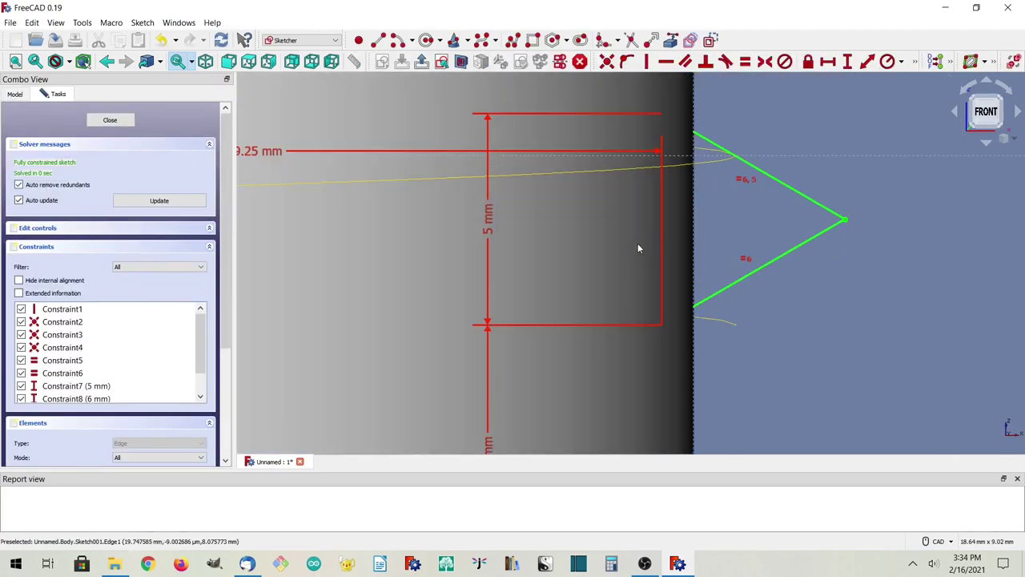
{"action": "left_click", "coordinate": [490, 230]}
{"action": "double_click", "coordinate": [490, 230]}
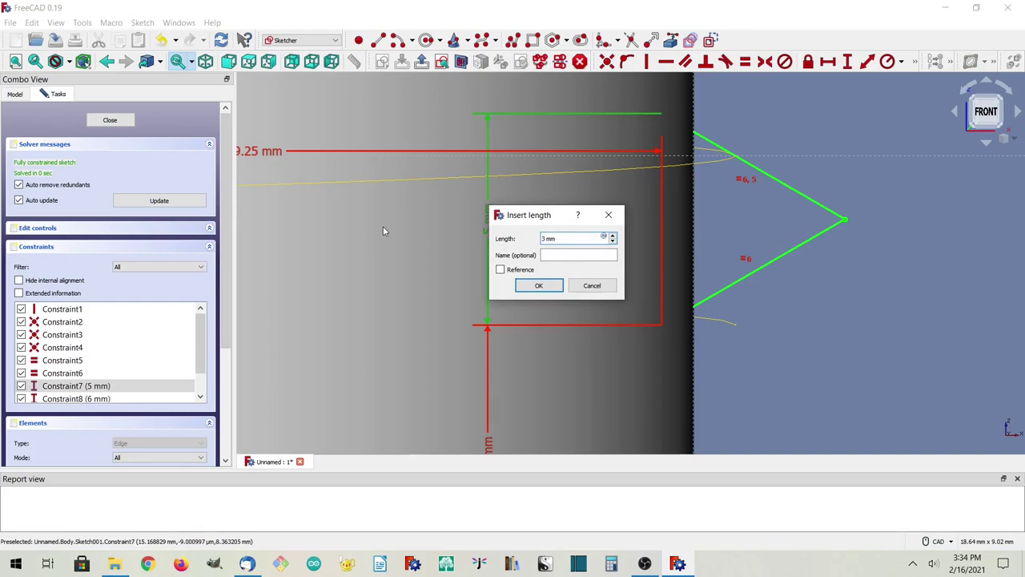
{"action": "left_click", "coordinate": [525, 281]}
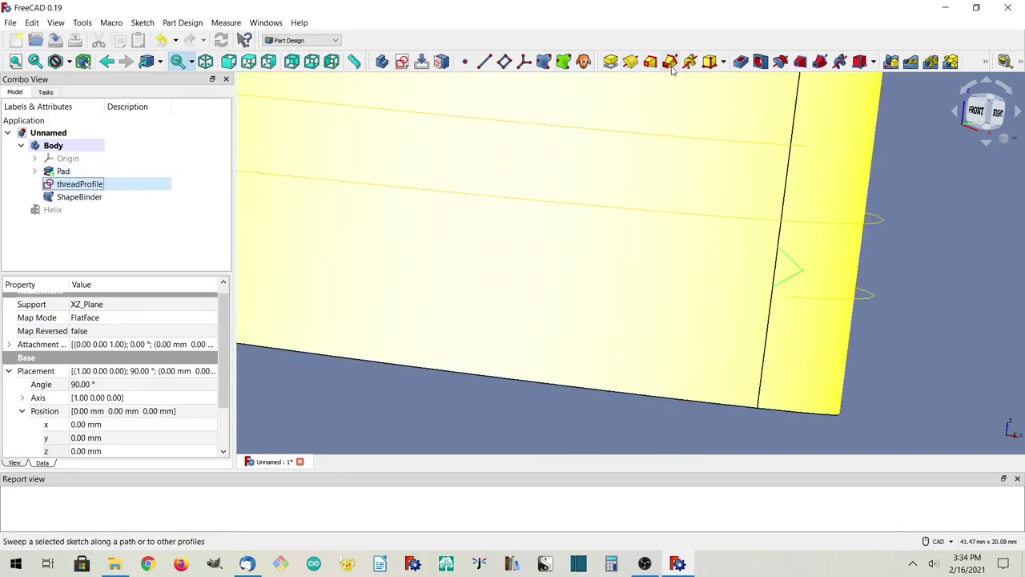
- Sweep the resized 3 mm threadProfile along the helix binder with Frenet orientation
{"action": "left_click", "coordinate": [671, 63]}
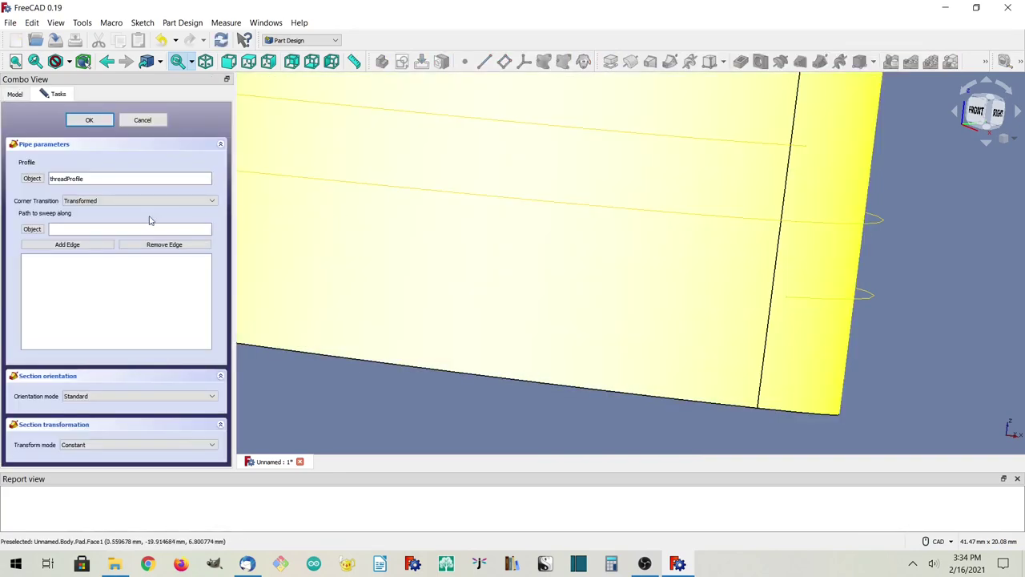
{"action": "left_click", "coordinate": [32, 229]}
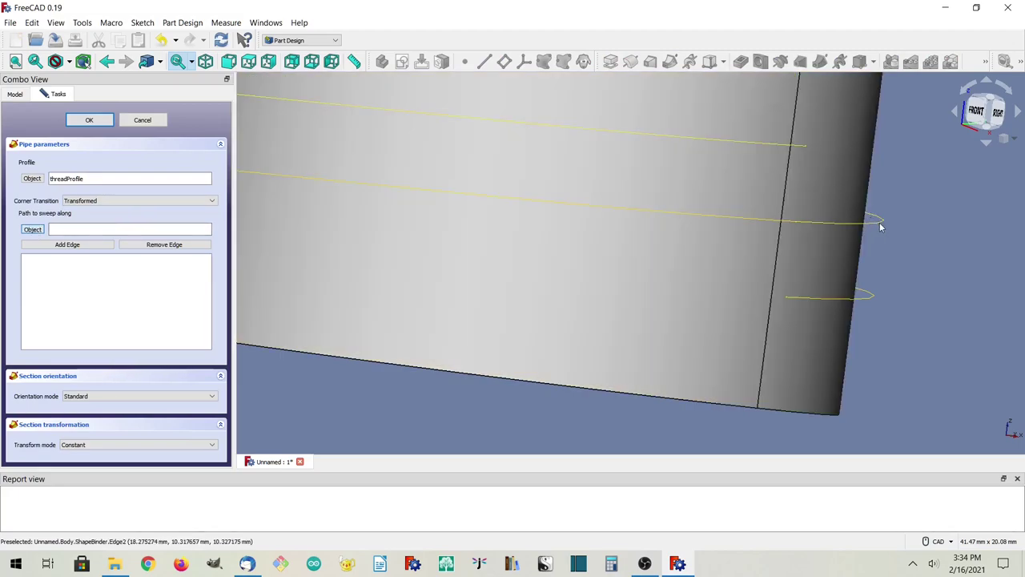
{"action": "left_click", "coordinate": [880, 222]}
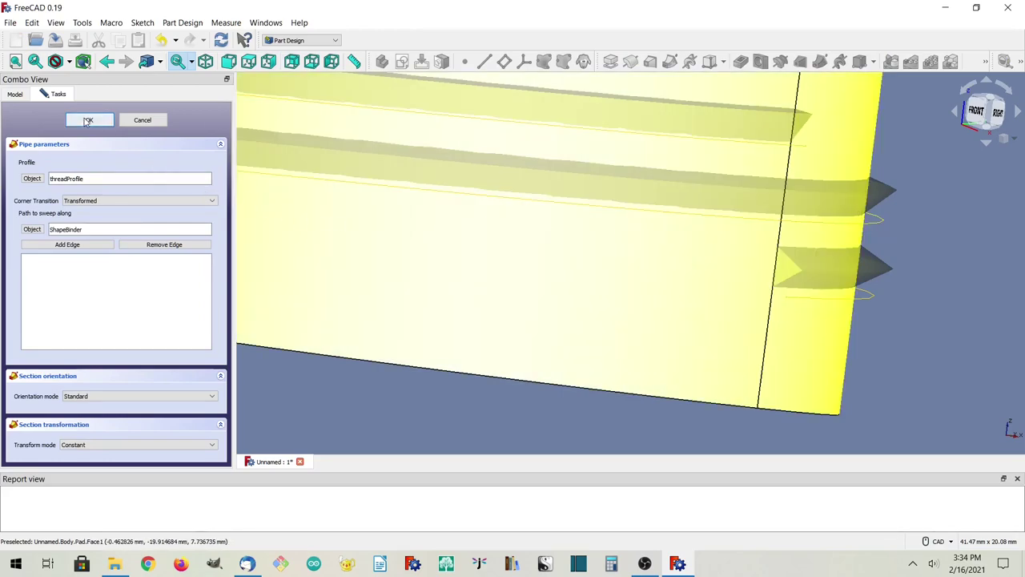
{"action": "left_click", "coordinate": [96, 396]}
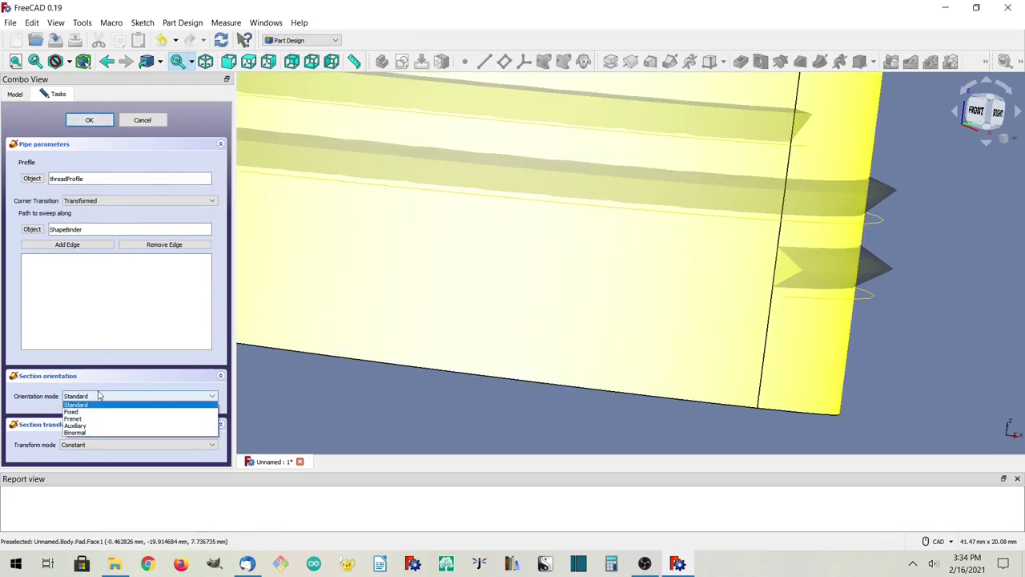
{"action": "key", "text": "Escape"}
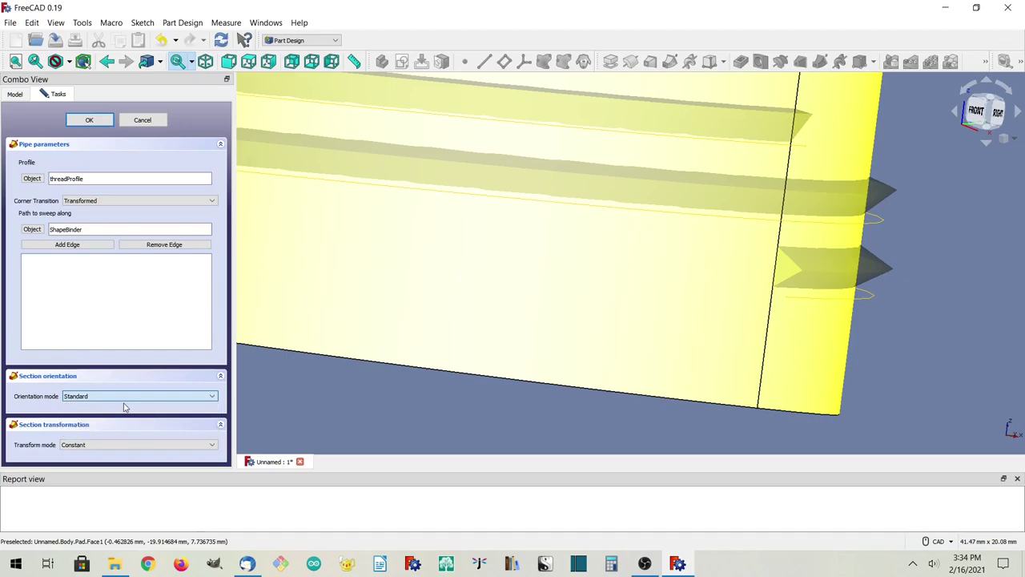
{"action": "scroll", "coordinate": [154, 392], "scroll_direction": "down", "scroll_amount": 2}
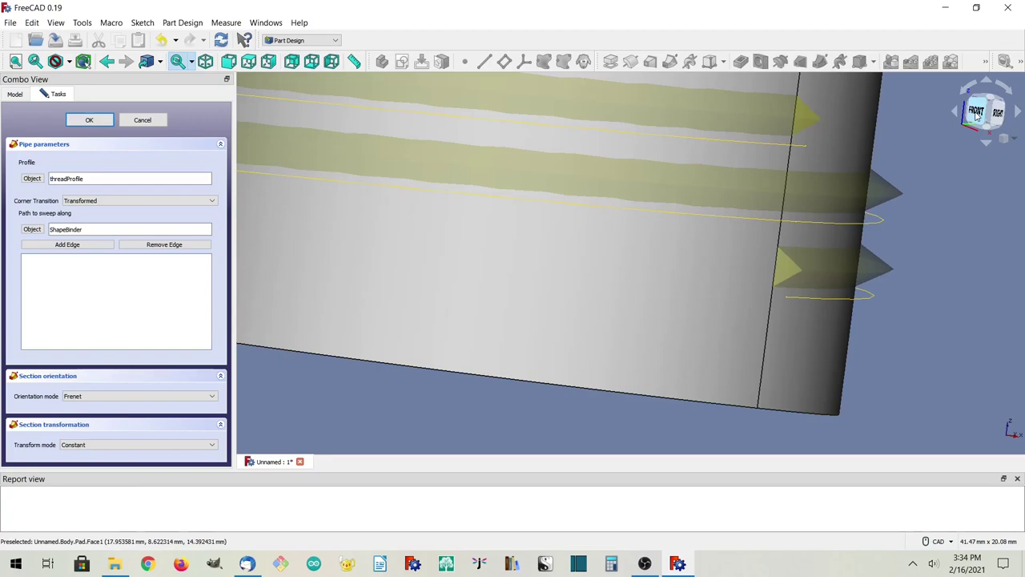
{"action": "left_click", "coordinate": [977, 115]}
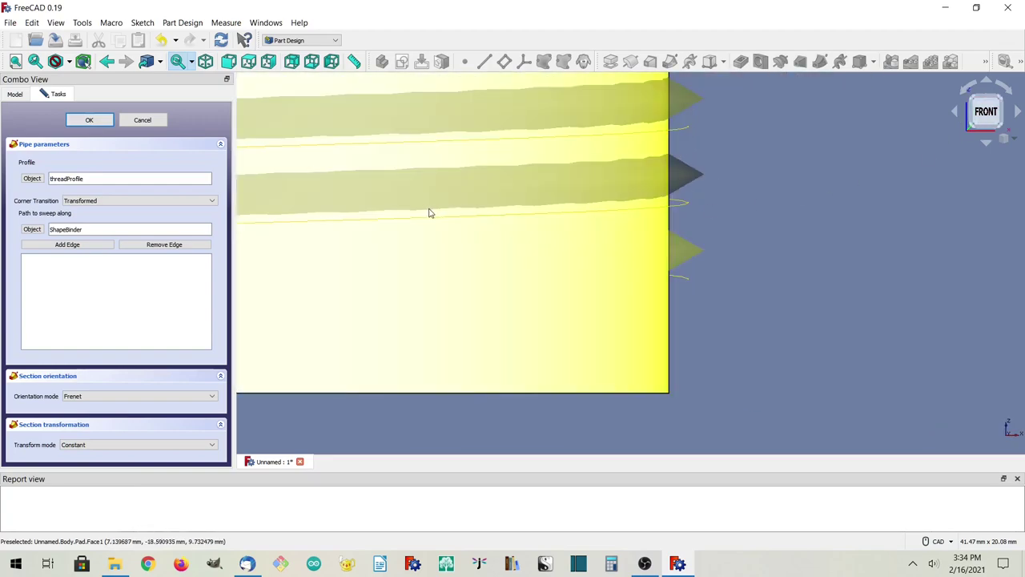
{"action": "scroll", "coordinate": [444, 219], "scroll_direction": "down", "scroll_amount": 2}
{"action": "middle_click_drag", "start_coordinate": [572, 260], "coordinate": [646, 286]}
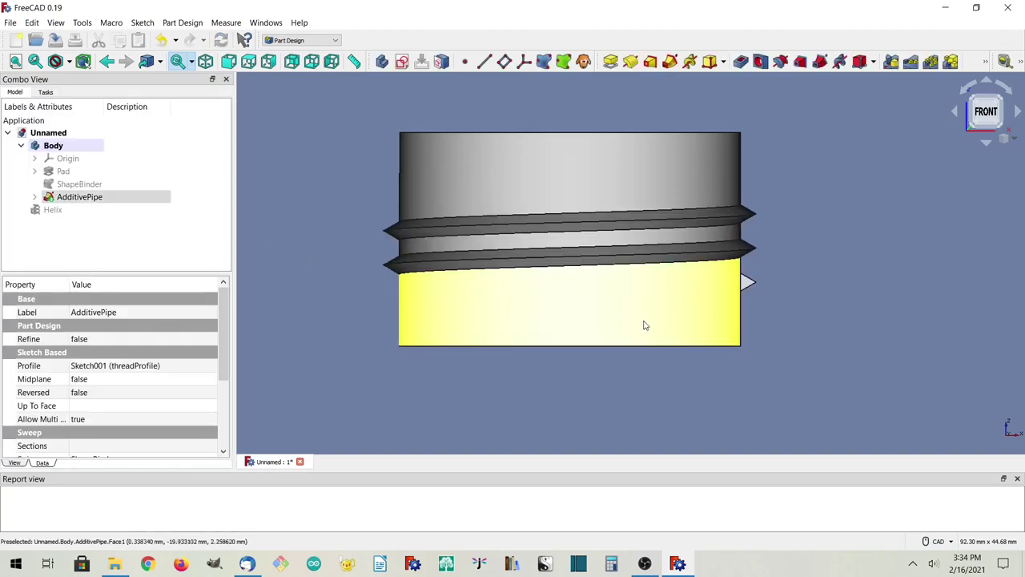
- Orbit around the ring to inspect the two turns of thread ridges
{"action": "middle_click_drag", "start_coordinate": [697, 323], "coordinate": [492, 302]}
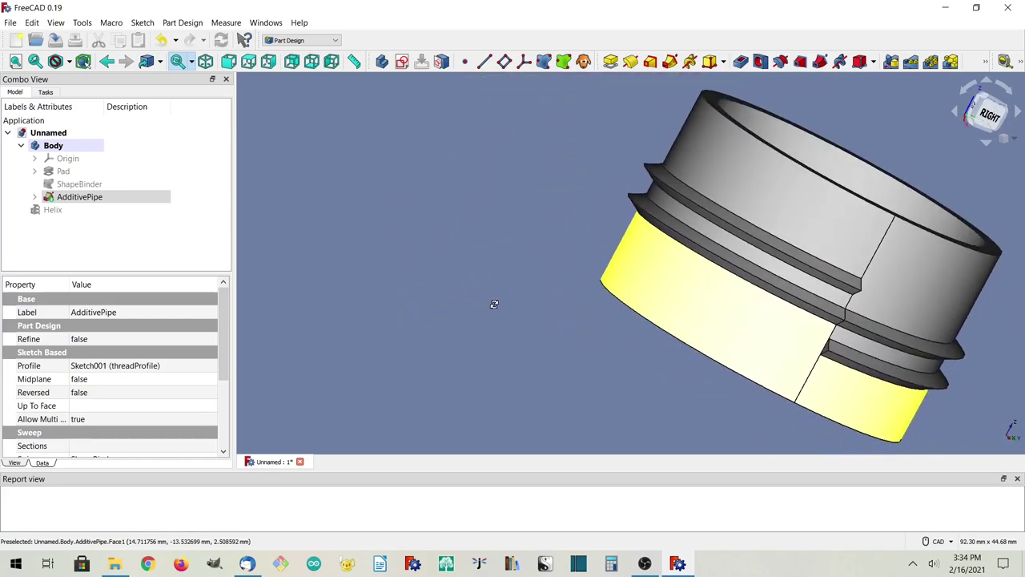
{"action": "left_click", "coordinate": [779, 283]}
{"action": "middle_click_drag", "start_coordinate": [779, 283], "coordinate": [579, 286]}
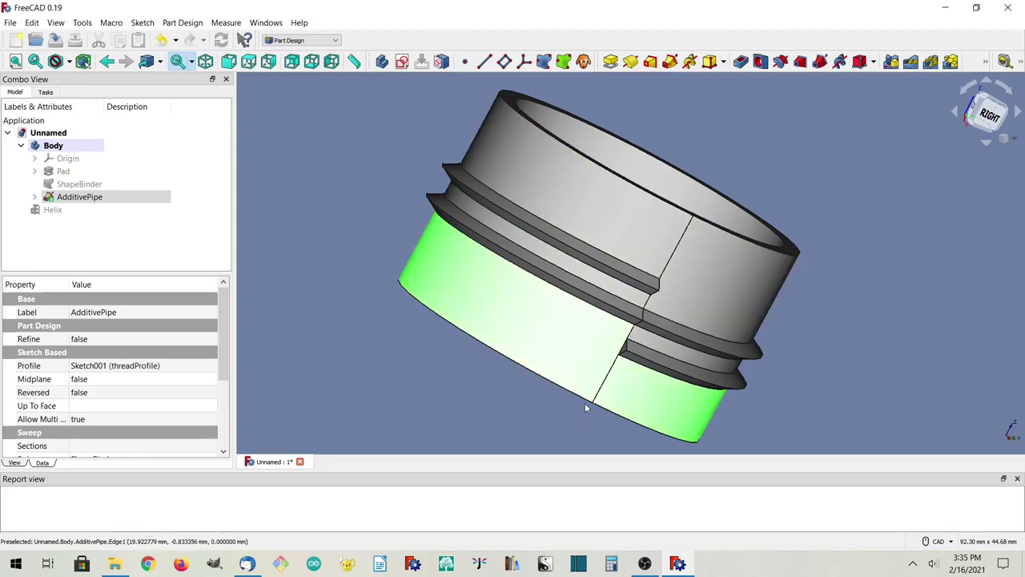
{"action": "left_click", "coordinate": [385, 238]}
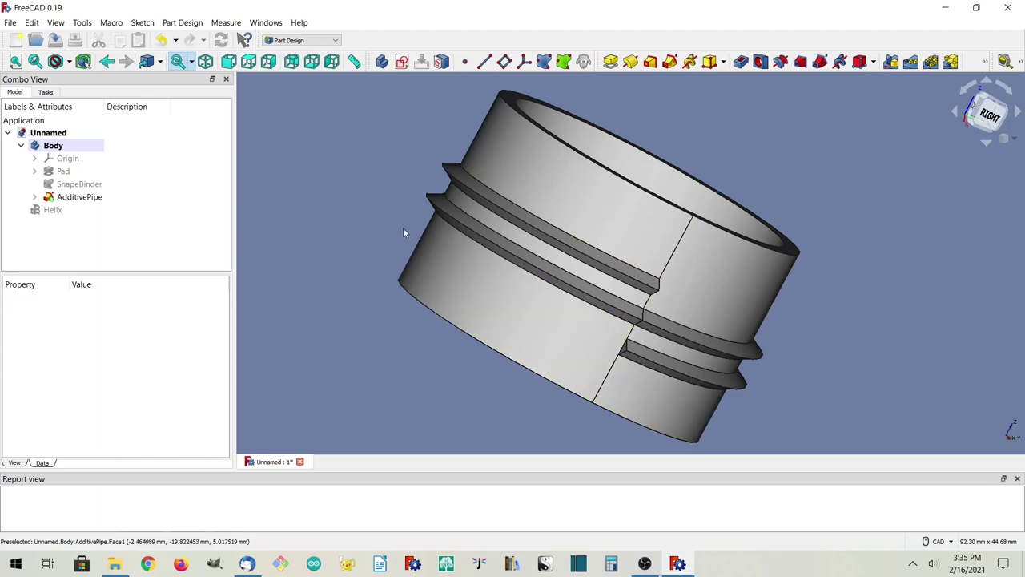
- Switch to the Part workbench with AdditivePipe selected
{"action": "left_click", "coordinate": [74, 199]}
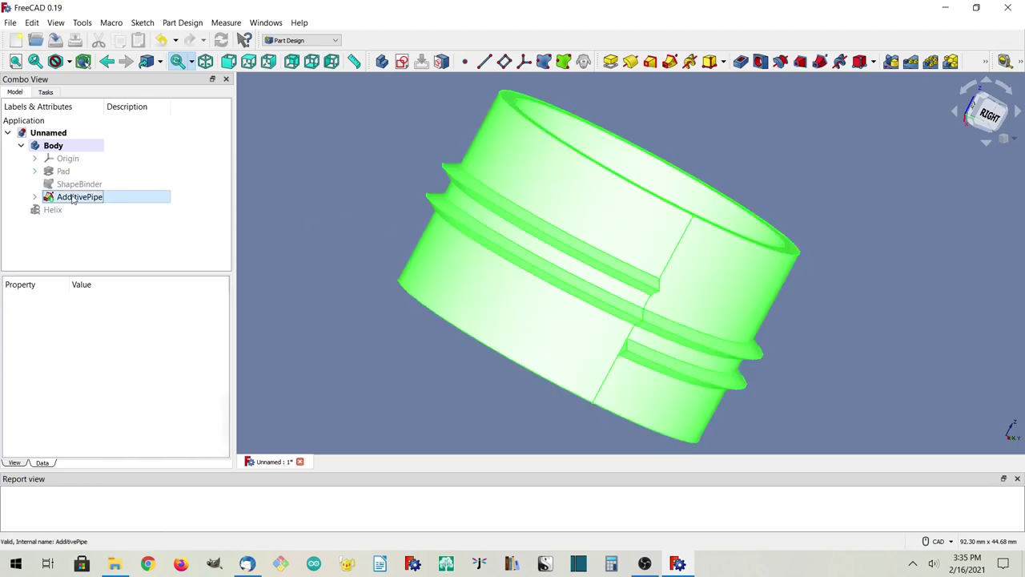
{"action": "left_click", "coordinate": [298, 40]}
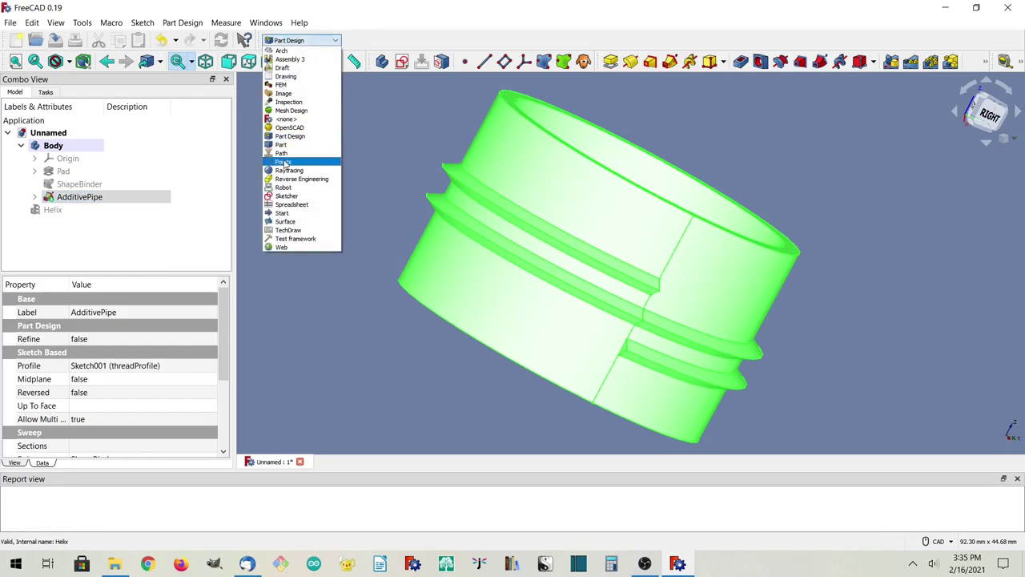
{"action": "left_click", "coordinate": [282, 145]}
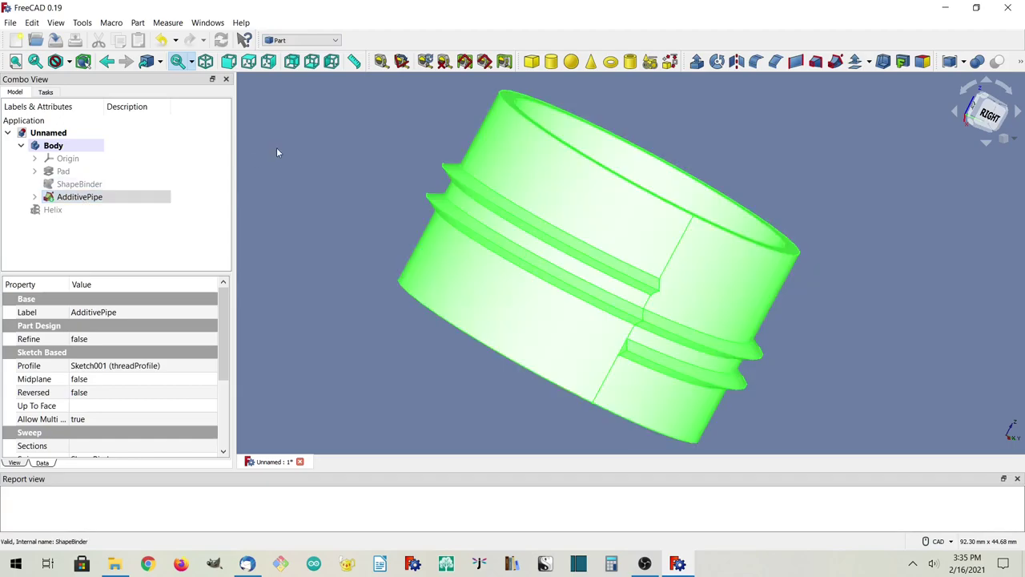
{"action": "left_click", "coordinate": [137, 24]}
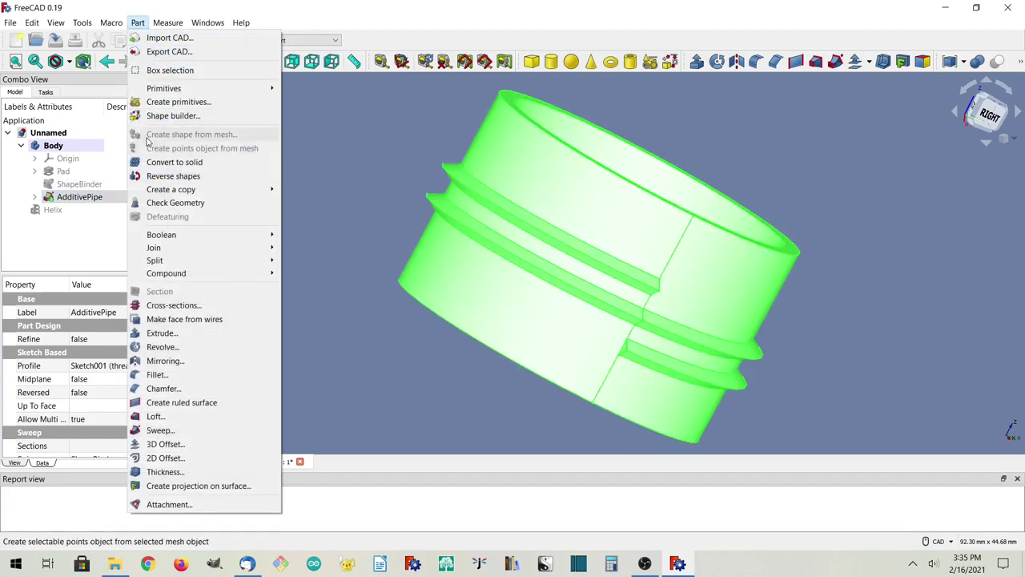
{"action": "left_click", "coordinate": [353, 175]}
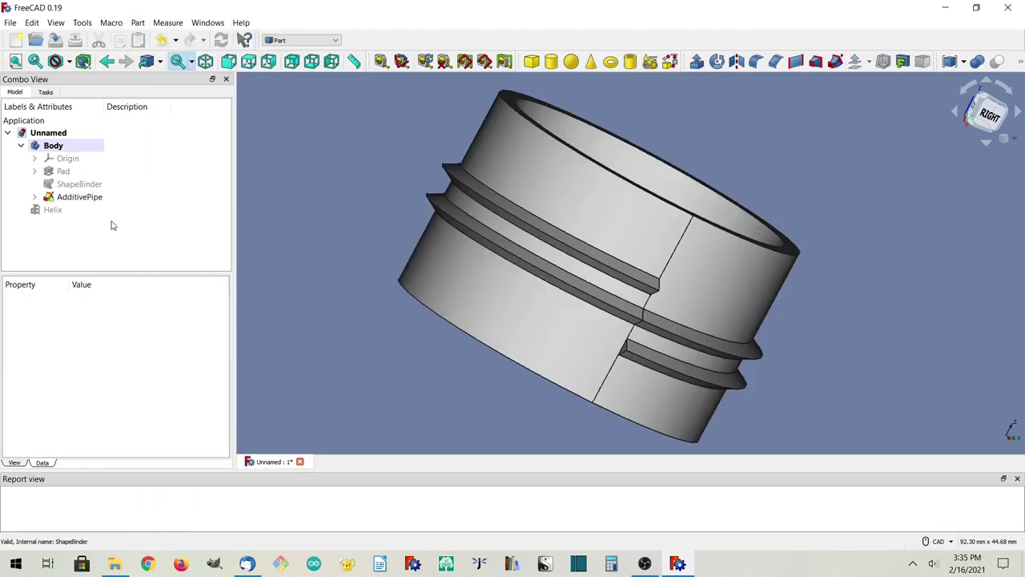
- Create a refined-shape copy of AdditivePipe, AdditivePipe001, and inspect it
{"action": "left_click", "coordinate": [77, 200]}
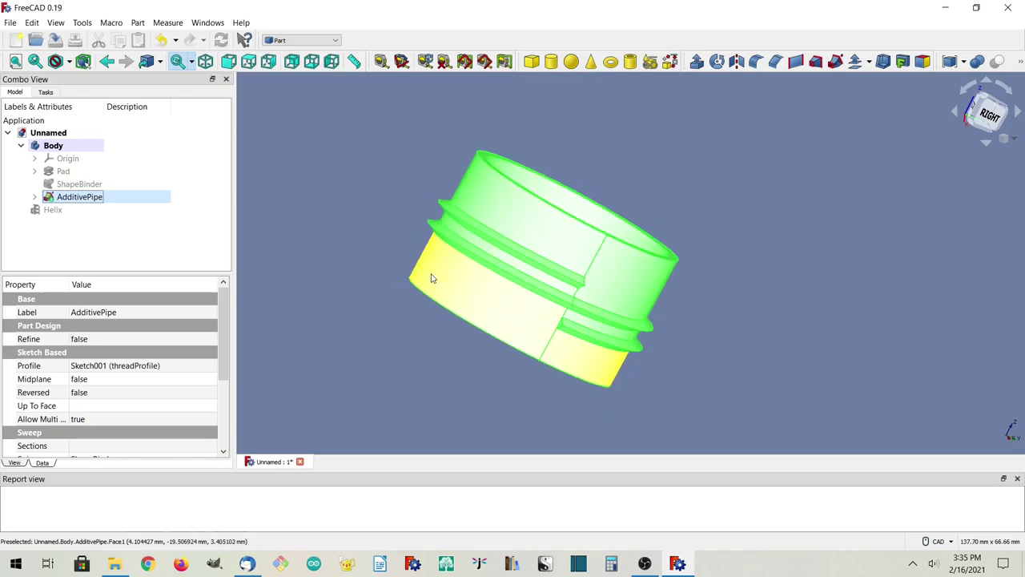
{"action": "left_click", "coordinate": [138, 23]}
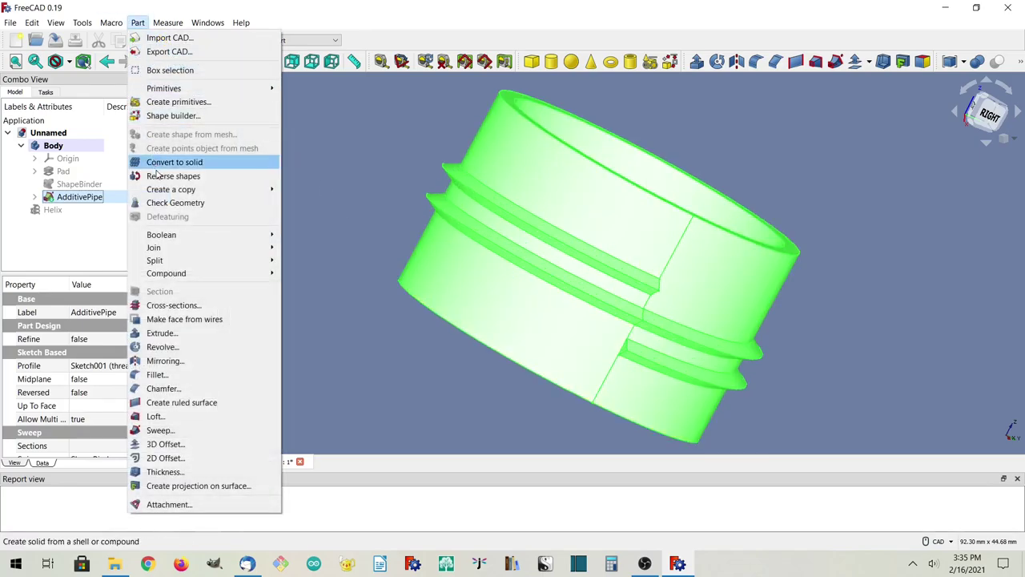
{"action": "mouse_move", "coordinate": [160, 192]}
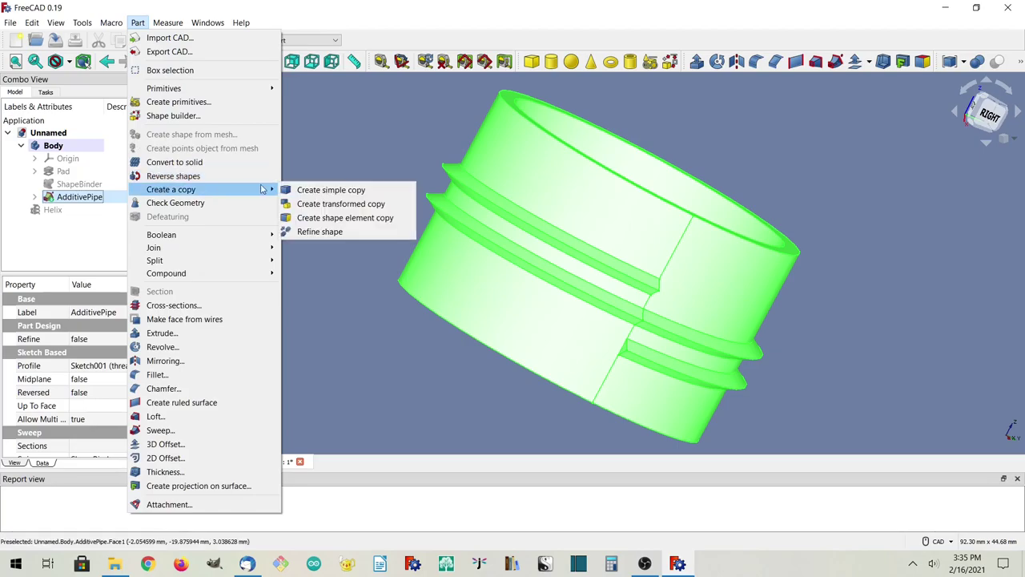
{"action": "left_click", "coordinate": [318, 232]}
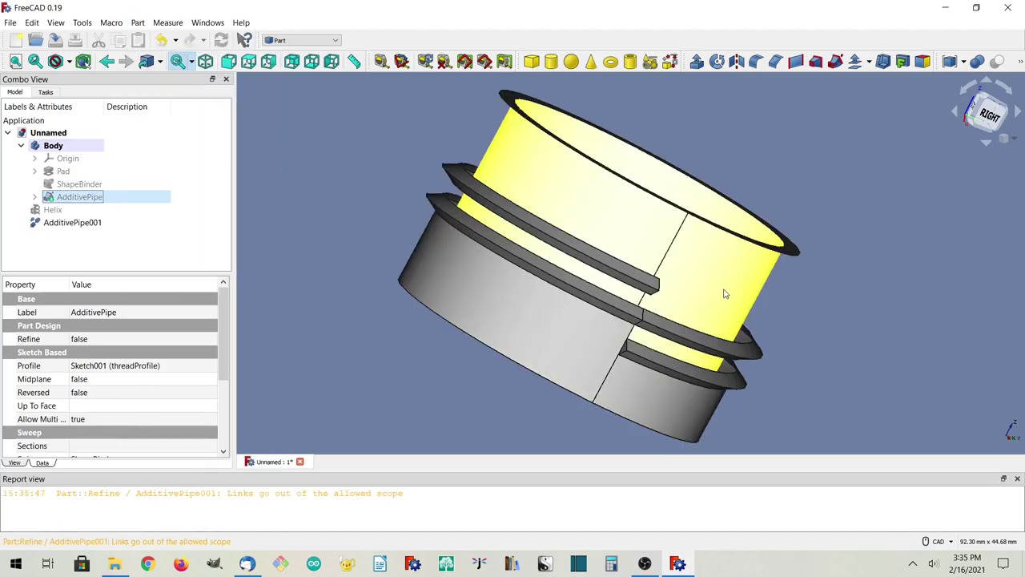
{"action": "mouse_move", "coordinate": [745, 290]}
{"action": "middle_mouse_down"}
{"action": "mouse_move", "coordinate": [755, 267]}
{"action": "mouse_move", "coordinate": [721, 249]}
{"action": "mouse_move", "coordinate": [755, 254]}
{"action": "mouse_move", "coordinate": [732, 284]}
{"action": "middle_mouse_up"}
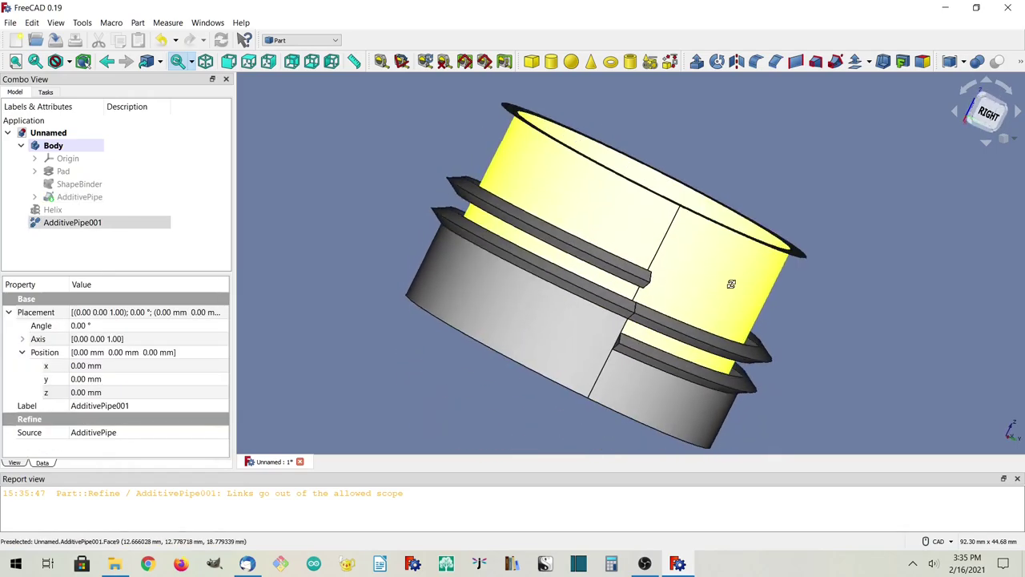
{"action": "left_click", "coordinate": [725, 288]}
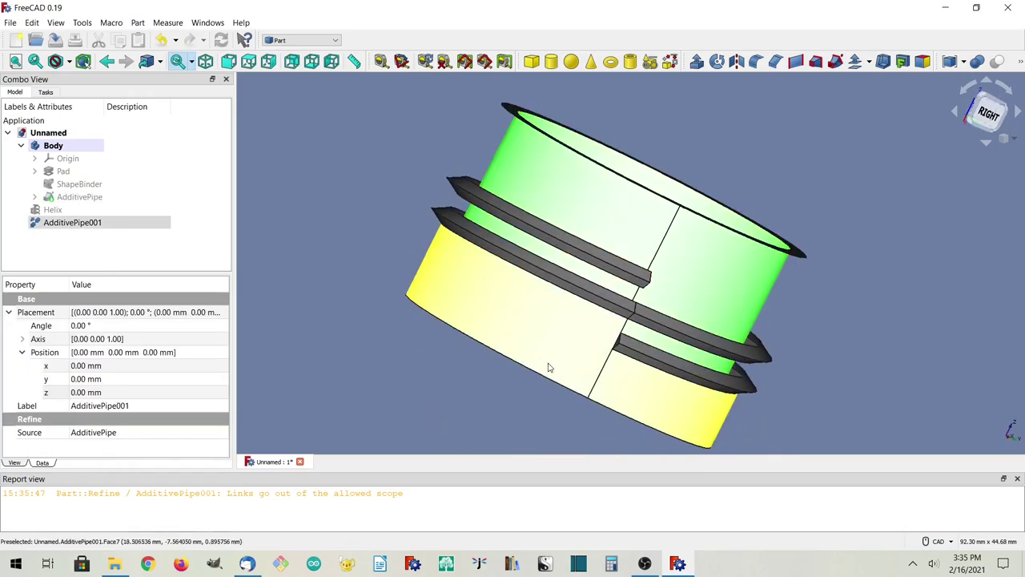
{"action": "left_click", "coordinate": [697, 271]}
{"action": "mouse_move", "coordinate": [700, 298]}
{"action": "middle_mouse_down"}
{"action": "mouse_move", "coordinate": [709, 249]}
{"action": "mouse_move", "coordinate": [699, 290]}
{"action": "middle_mouse_up"}
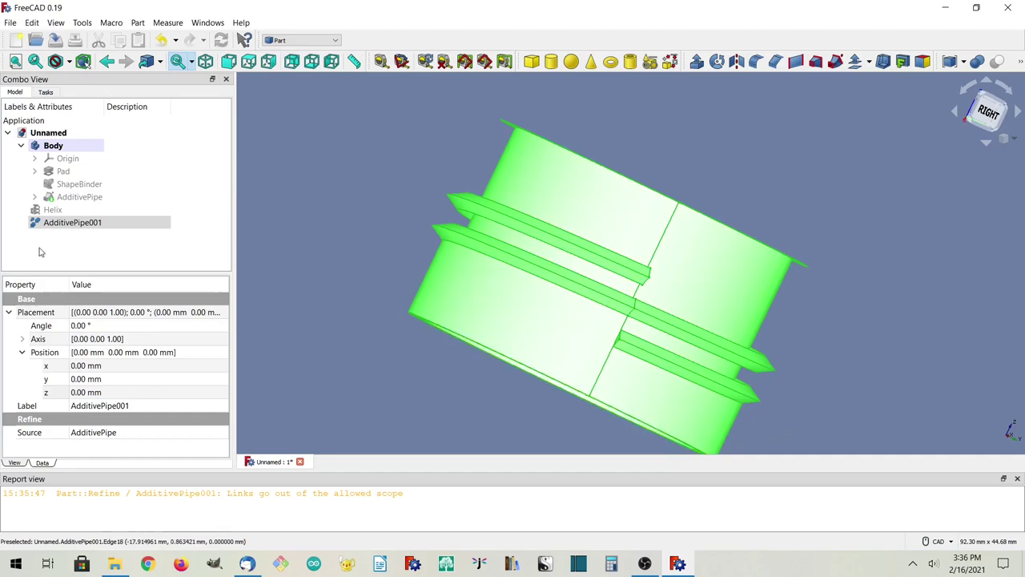
- Delete AdditivePipe001, show the original AdditivePipe, and expand it to reveal threadProfile
{"action": "left_click", "coordinate": [62, 225]}
{"action": "key", "text": "Delete"}
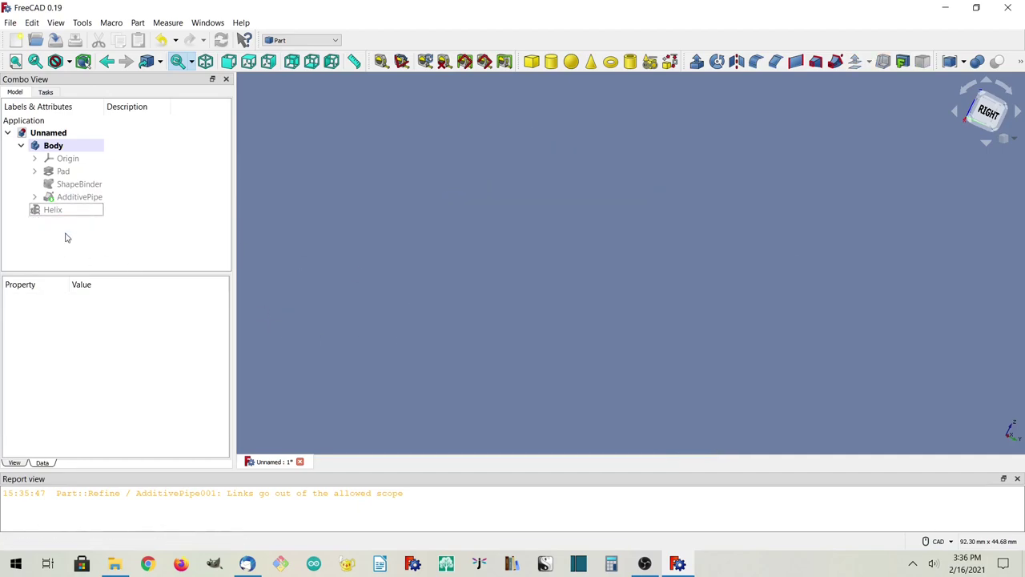
{"action": "left_click", "coordinate": [55, 200]}
{"action": "key", "text": "space"}
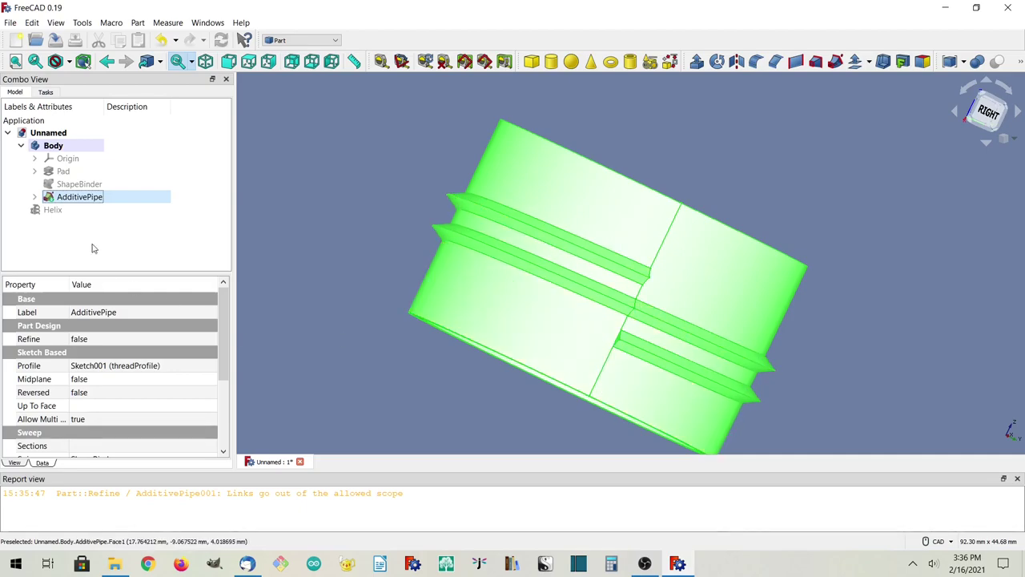
{"action": "left_click", "coordinate": [35, 197]}
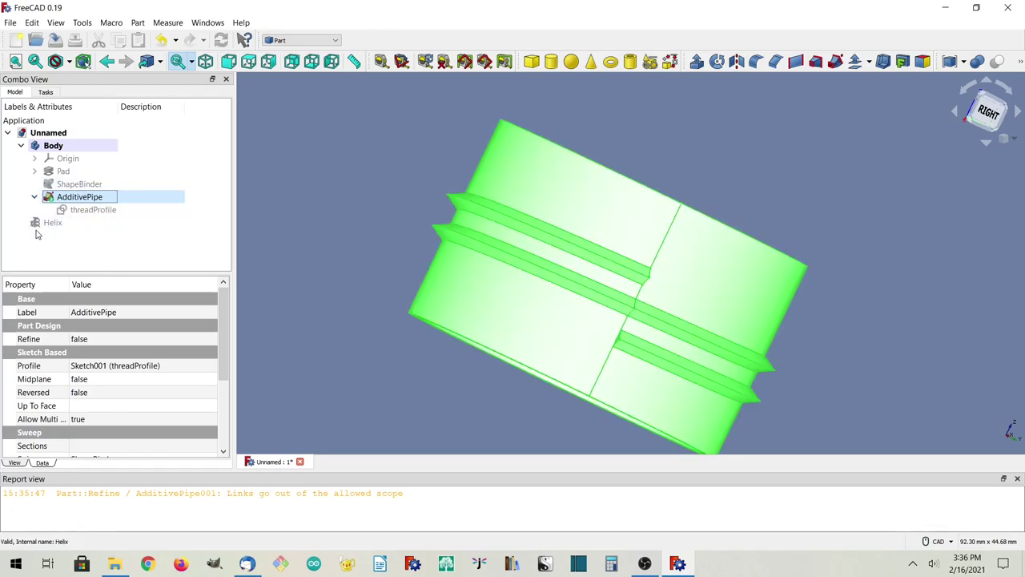
{"action": "left_click", "coordinate": [50, 223]}
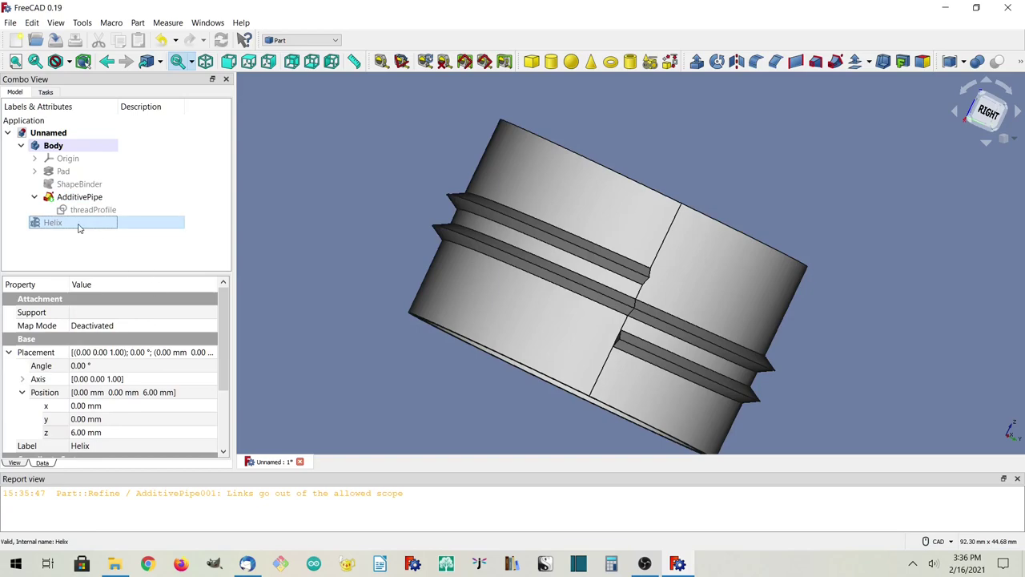
- Change the Helix placement angle to 2° and recompute so the thread ridges shift
{"action": "left_click", "coordinate": [56, 431]}
{"action": "scroll", "coordinate": [56, 432], "scroll_direction": "down", "scroll_amount": 2}
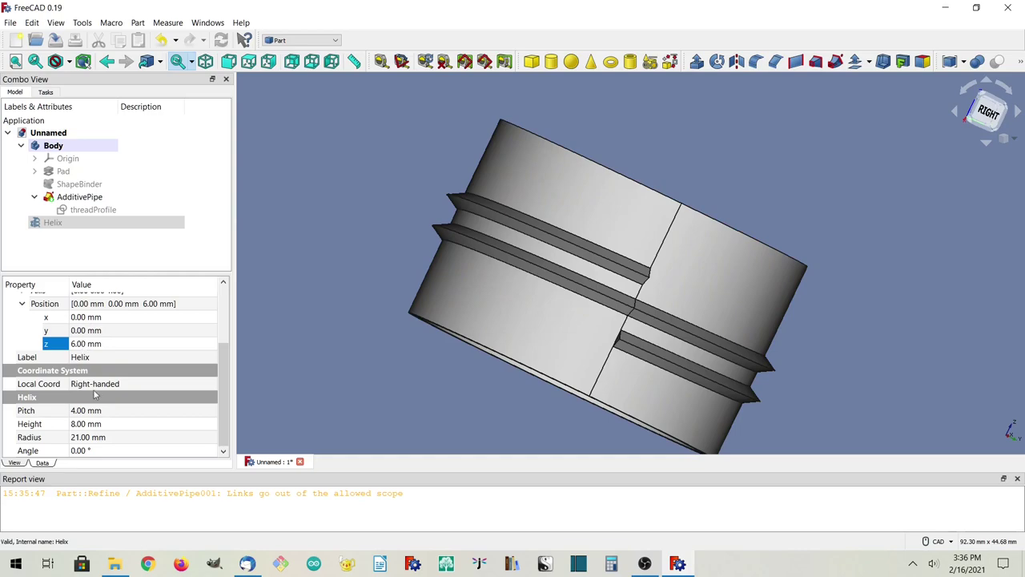
{"action": "scroll", "coordinate": [97, 421], "scroll_direction": "up", "scroll_amount": 2}
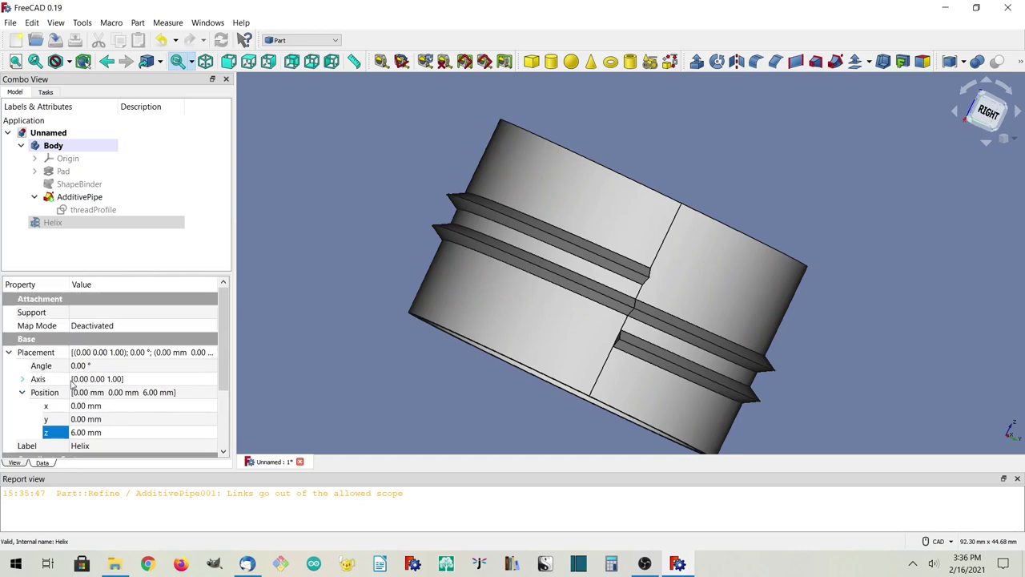
{"action": "left_click", "coordinate": [54, 223]}
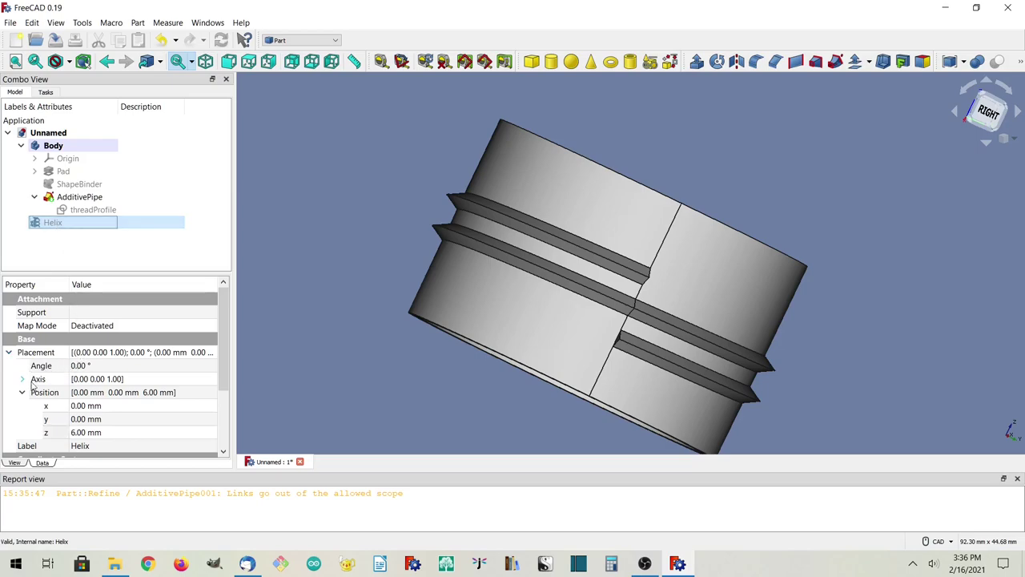
{"action": "left_click", "coordinate": [76, 366]}
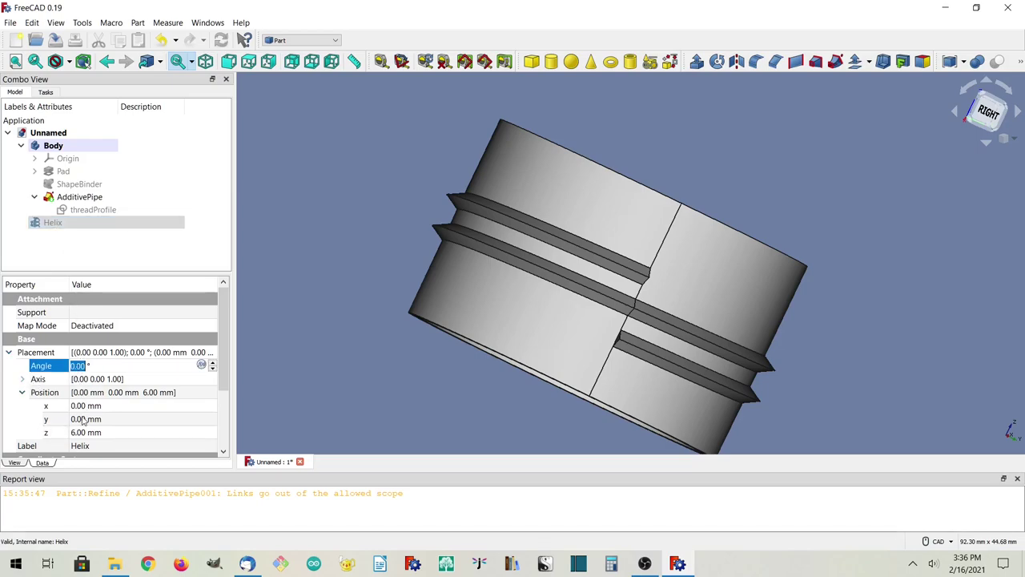
{"action": "type", "text": "2"}
{"action": "left_click", "coordinate": [221, 40]}
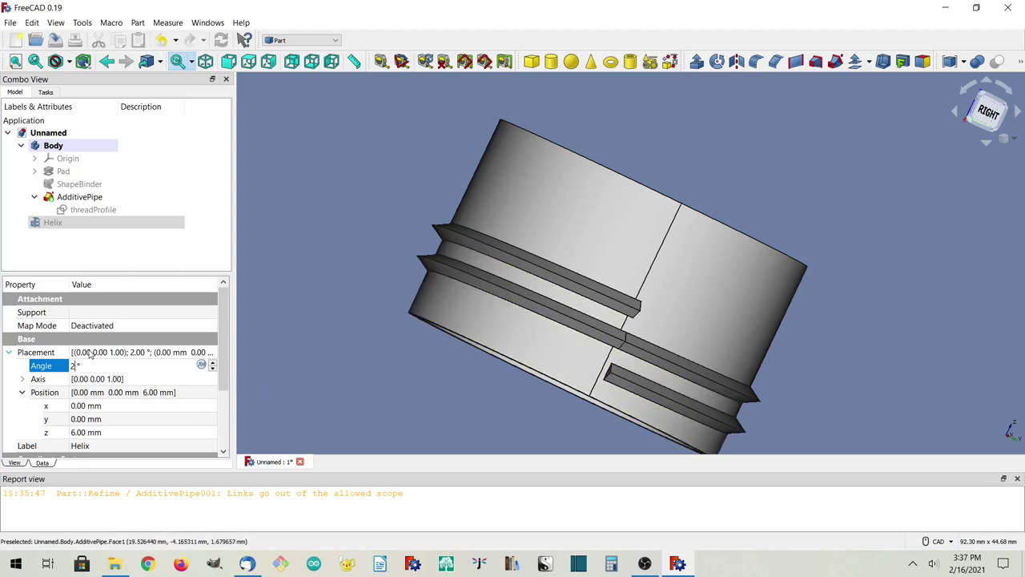
- Set the threadProfile attachment offset axis components to y 1 and z 0
{"action": "left_click", "coordinate": [76, 212]}
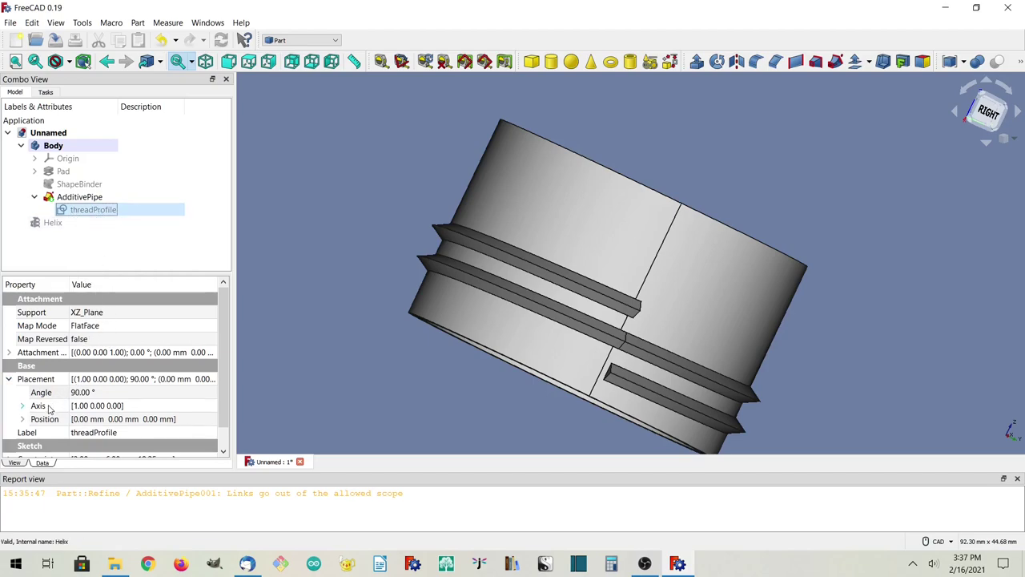
{"action": "left_click", "coordinate": [9, 353]}
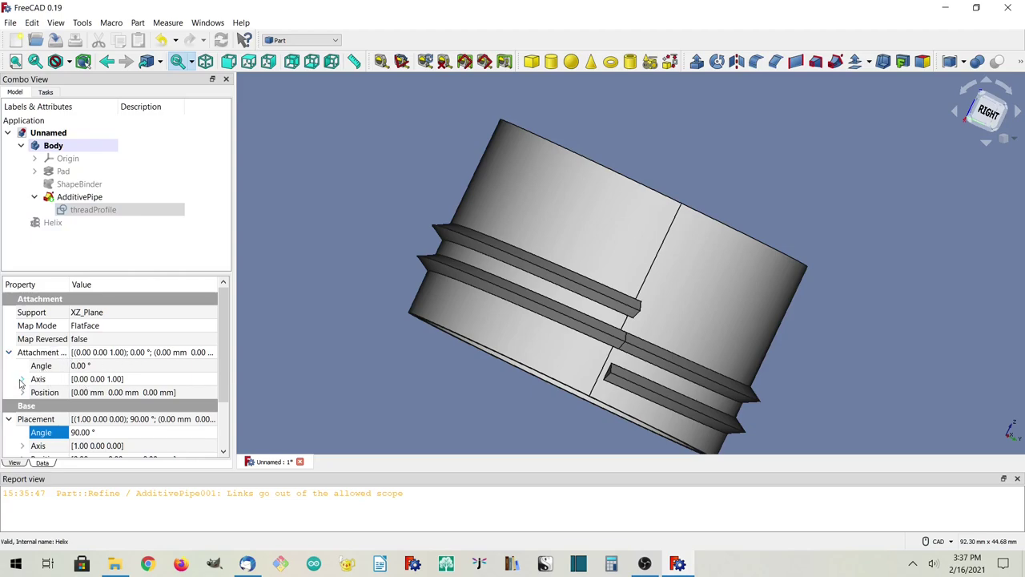
{"action": "left_click", "coordinate": [22, 379]}
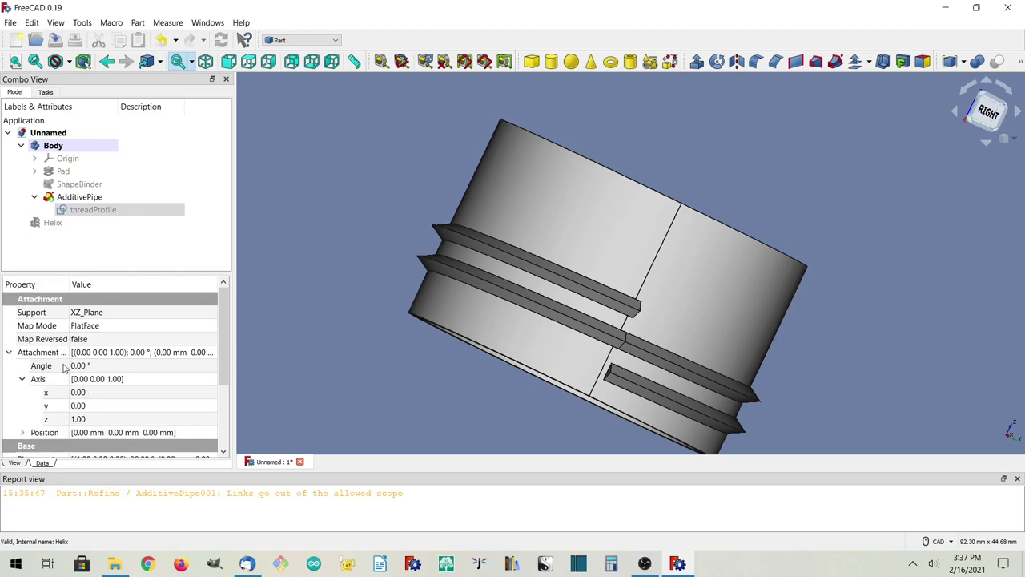
{"action": "left_click", "coordinate": [77, 407]}
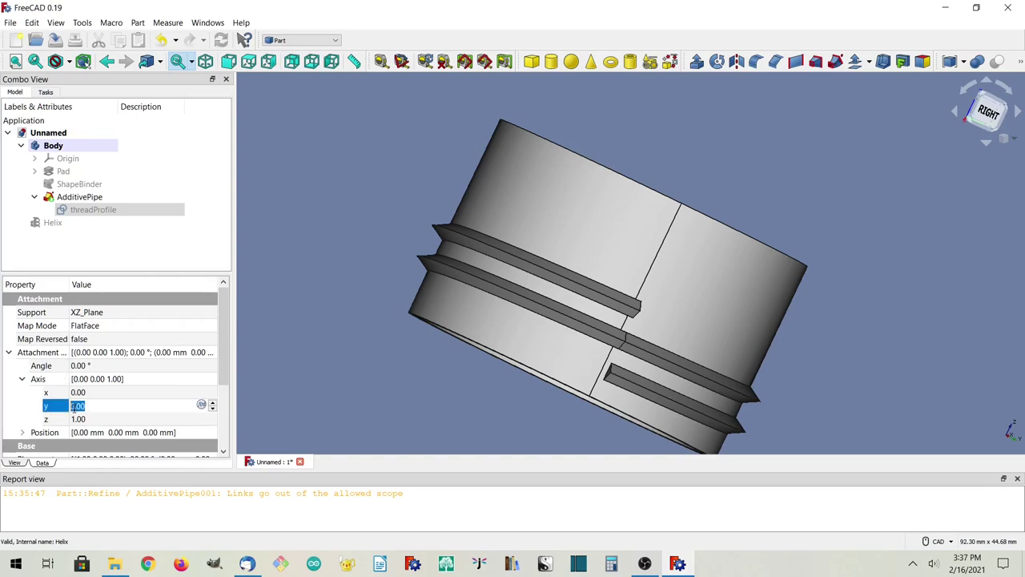
{"action": "type", "text": "1"}
{"action": "key", "text": "Return"}
{"action": "key", "text": "Return"}
{"action": "type", "text": "0"}
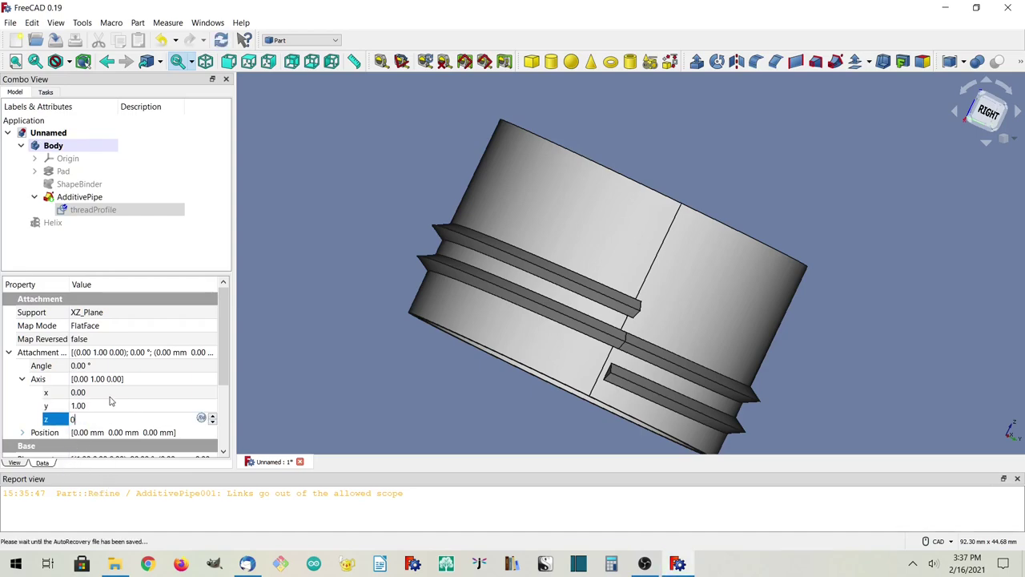
{"action": "key", "text": "Return"}
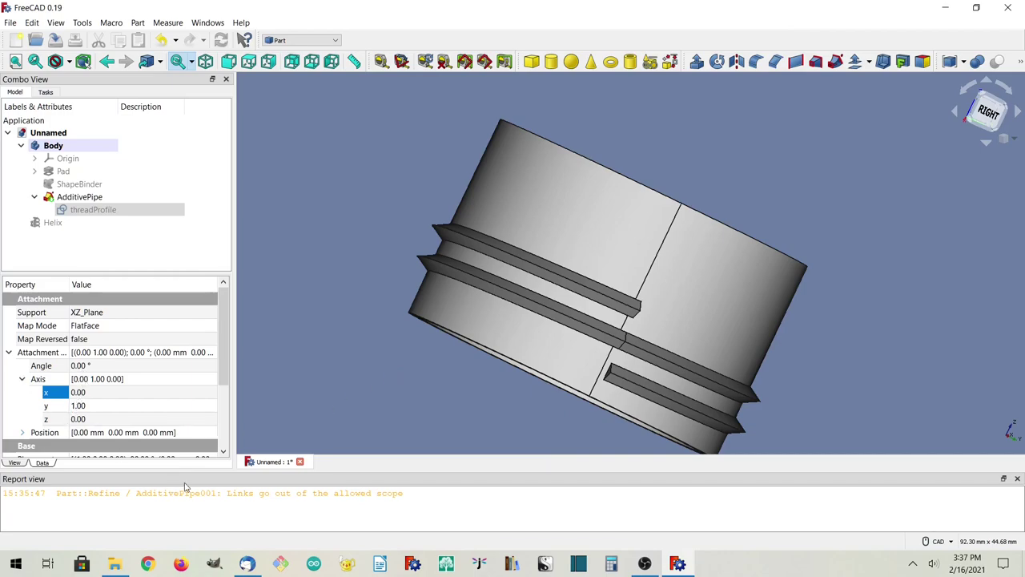
- Clear the report log errors, then set the threadProfile attachment angle to 2° and recompute
{"action": "right_click", "coordinate": [219, 511]}
{"action": "left_click", "coordinate": [244, 486]}
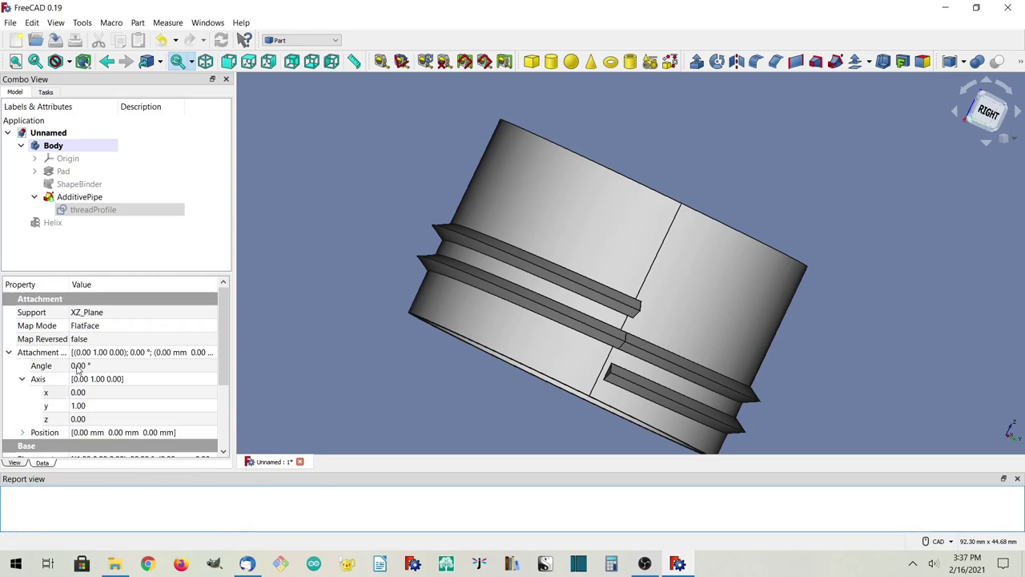
{"action": "left_click", "coordinate": [78, 366]}
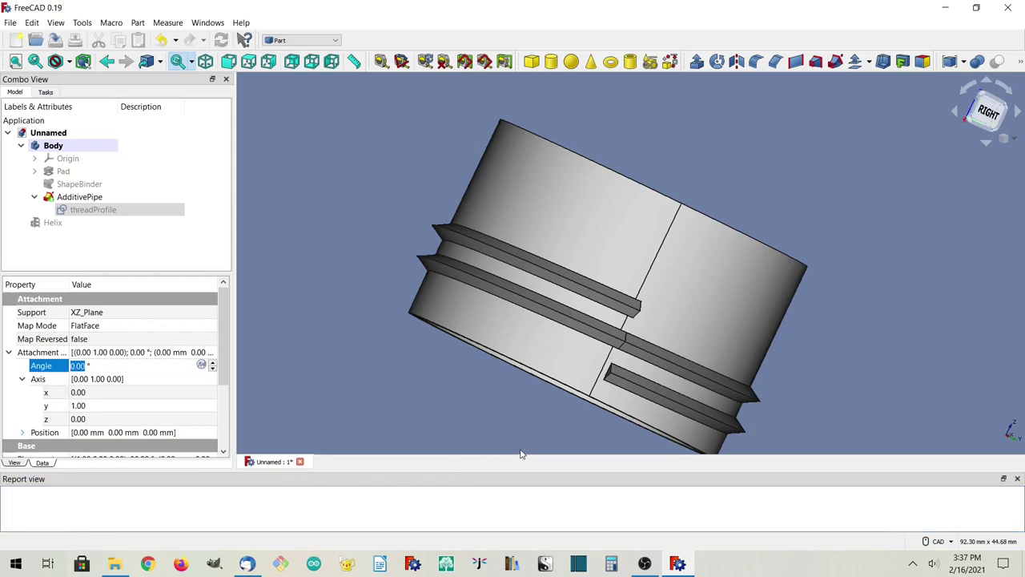
{"action": "left_click", "coordinate": [96, 209]}
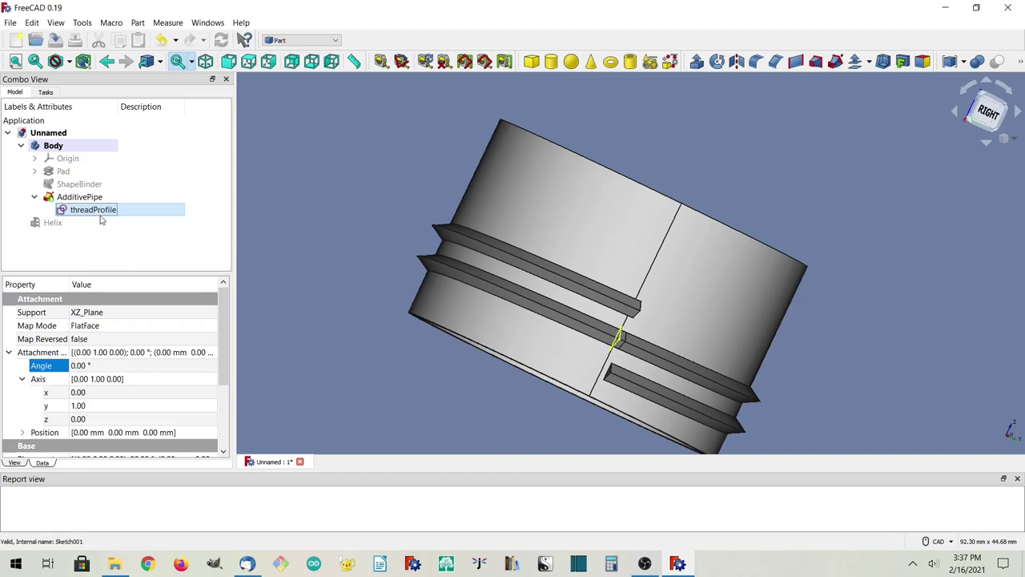
{"action": "left_click", "coordinate": [523, 388]}
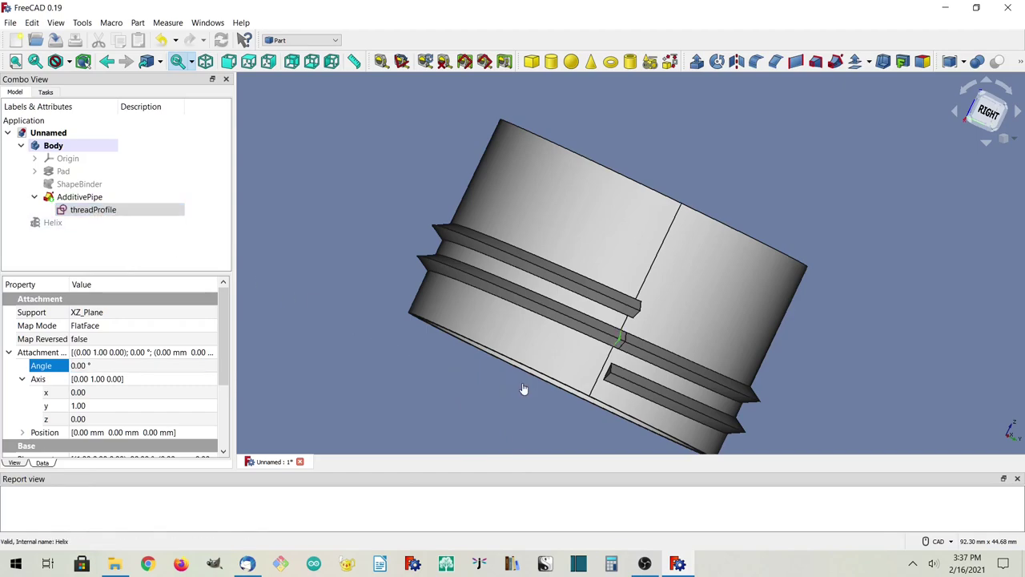
{"action": "left_click", "coordinate": [66, 213]}
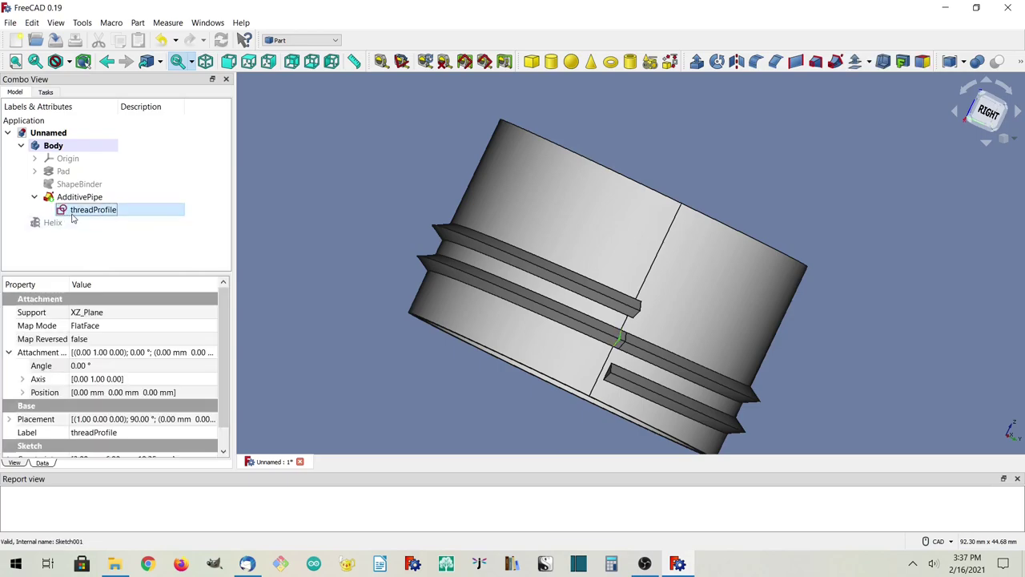
{"action": "left_click", "coordinate": [80, 366]}
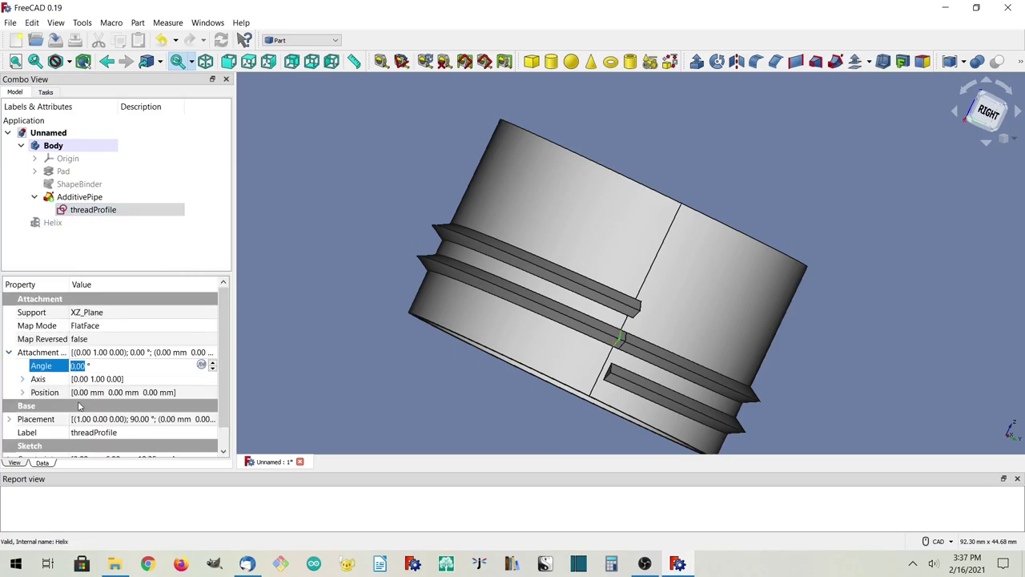
{"action": "type", "text": "2"}
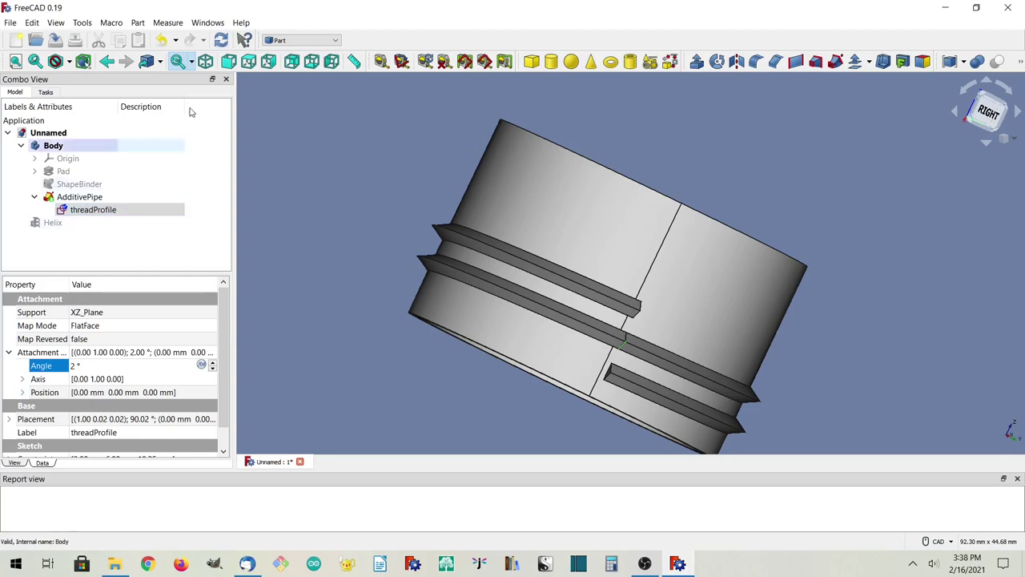
{"action": "left_click", "coordinate": [222, 42]}
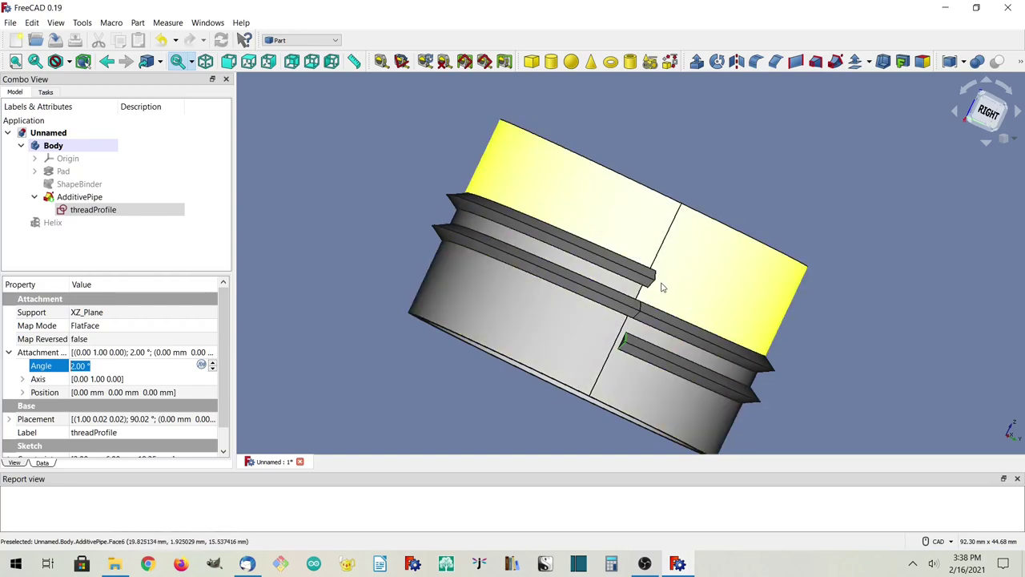
{"action": "middle_click_drag", "start_coordinate": [377, 229], "coordinate": [520, 339]}
{"action": "left_click", "coordinate": [386, 301]}
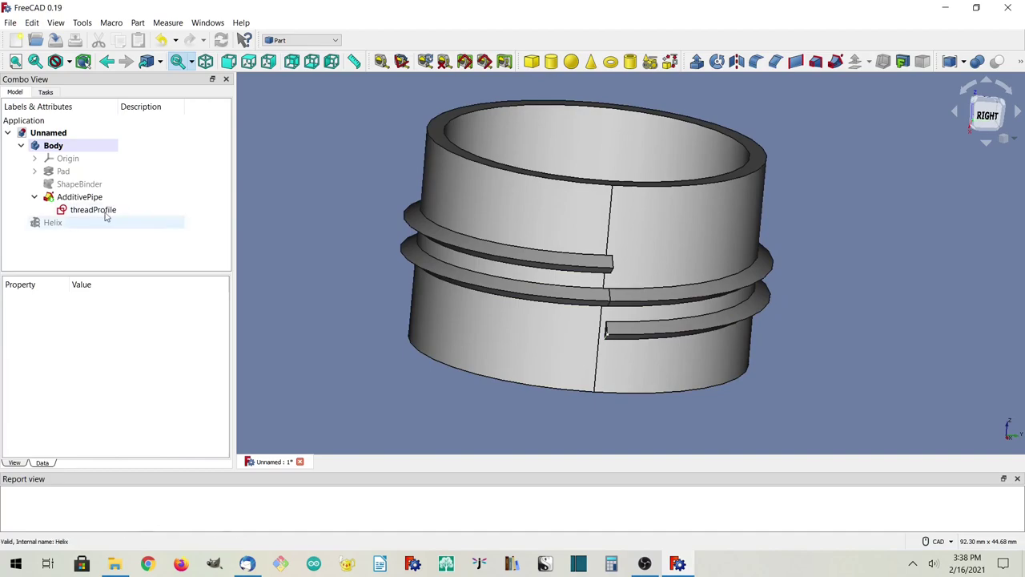
{"action": "left_click", "coordinate": [76, 197]}
{"action": "left_click", "coordinate": [72, 198]}
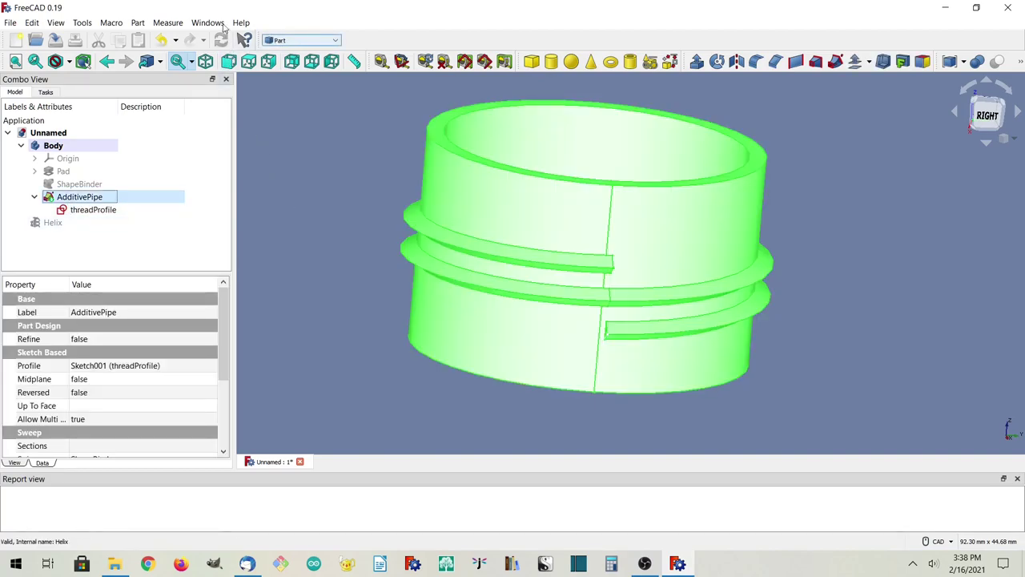
{"action": "left_click", "coordinate": [137, 22]}
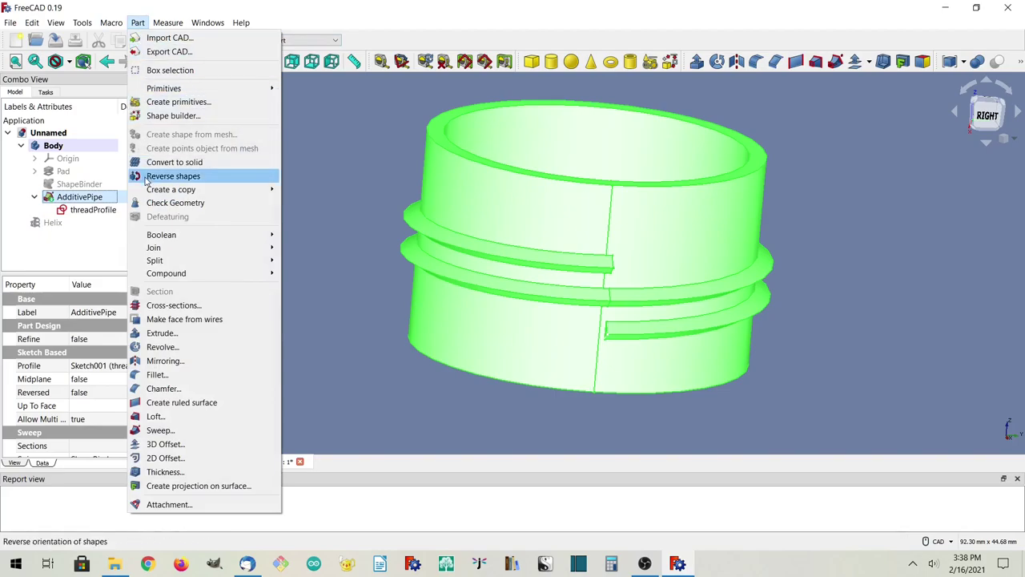
{"action": "mouse_move", "coordinate": [153, 192]}
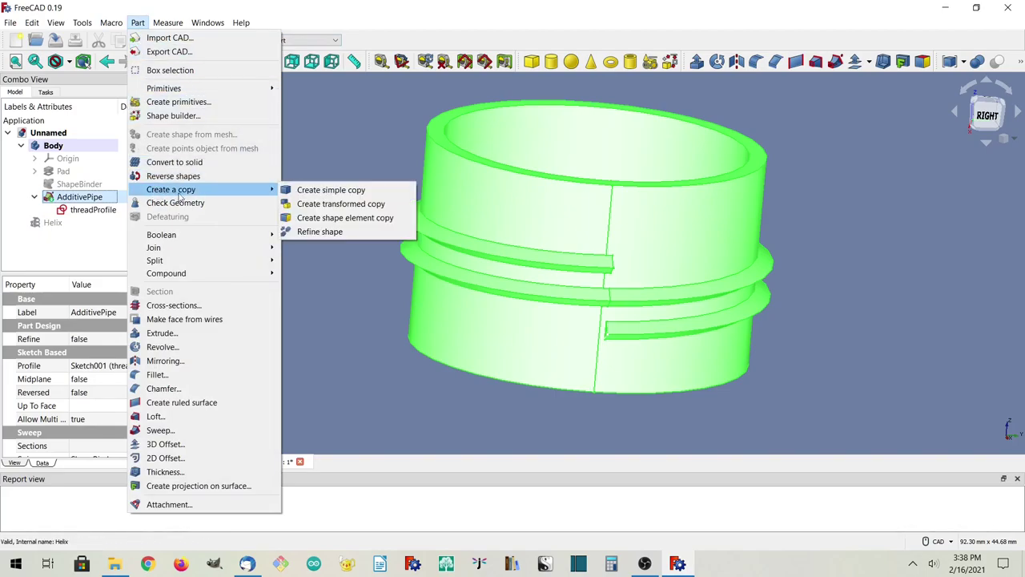
{"action": "left_click", "coordinate": [319, 231]}
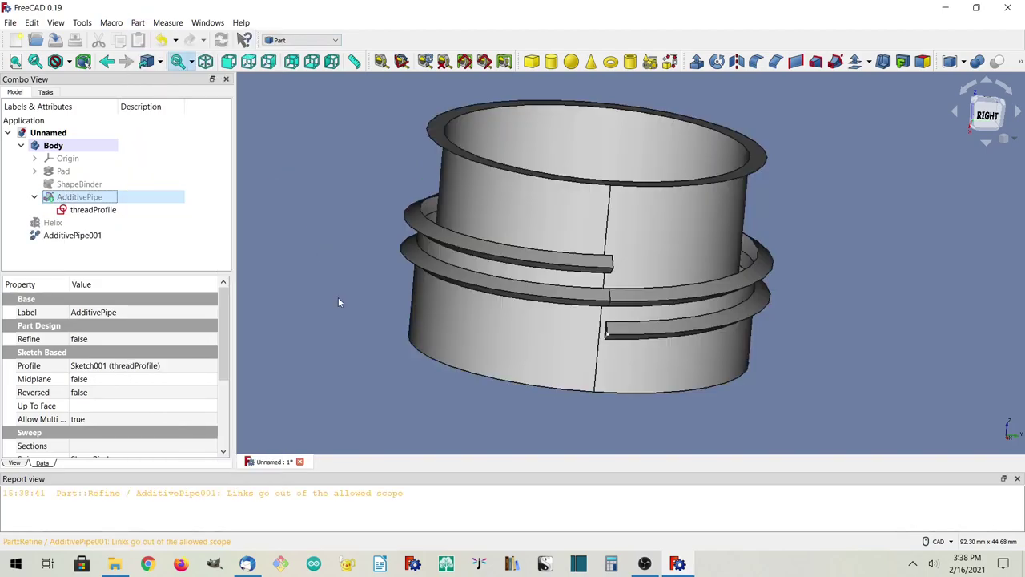
{"action": "left_click", "coordinate": [677, 259]}
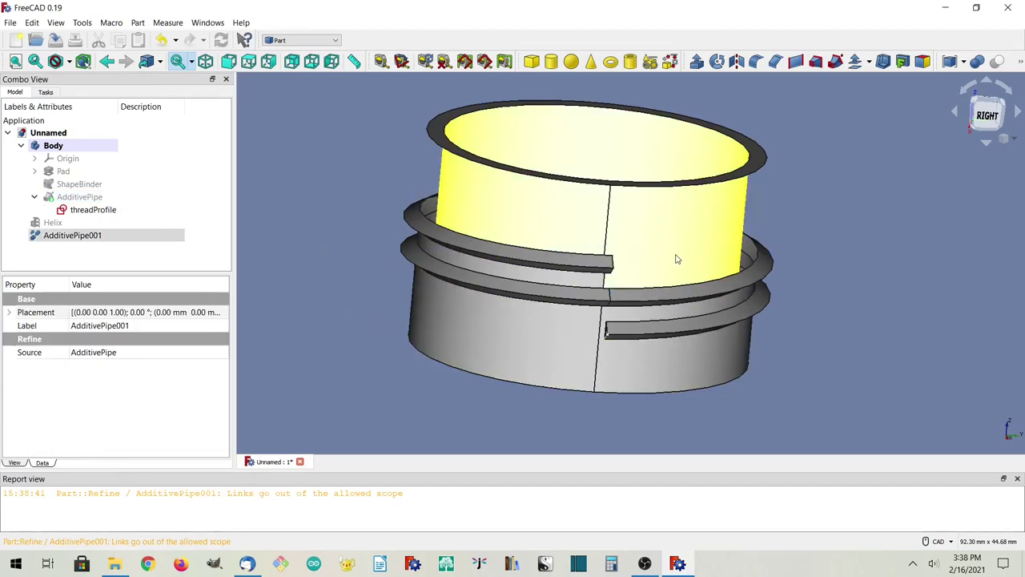
{"action": "left_click", "coordinate": [680, 240]}
{"action": "middle_click_drag", "start_coordinate": [675, 275], "coordinate": [719, 294]}
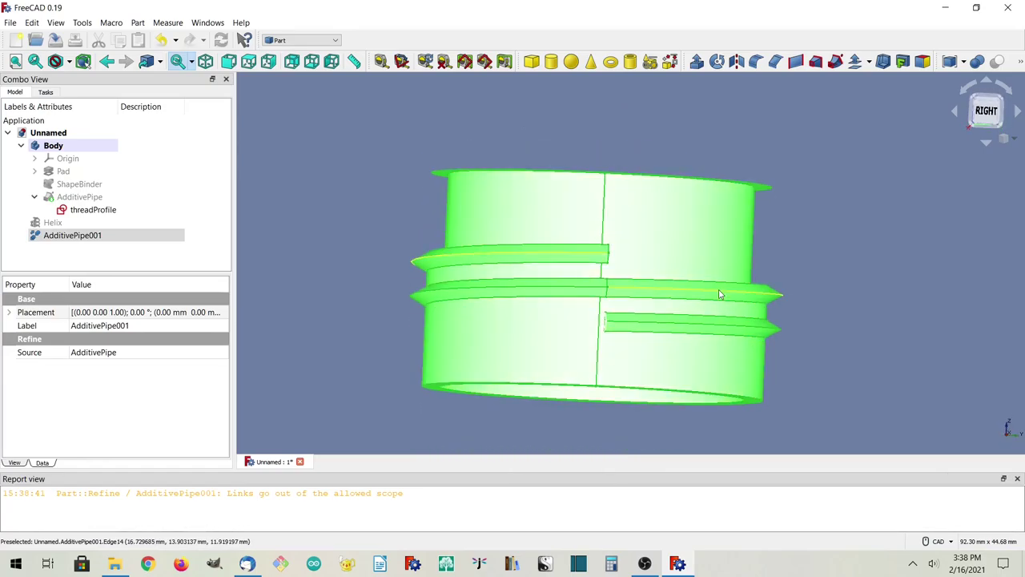
{"action": "left_click", "coordinate": [810, 242]}
{"action": "left_click", "coordinate": [71, 237]}
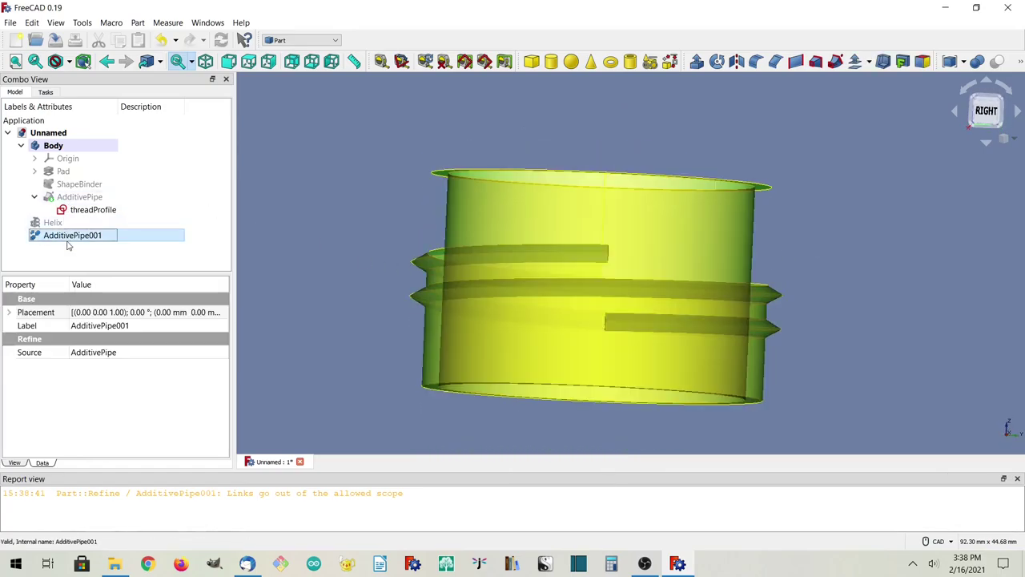
{"action": "key", "text": "Delete"}
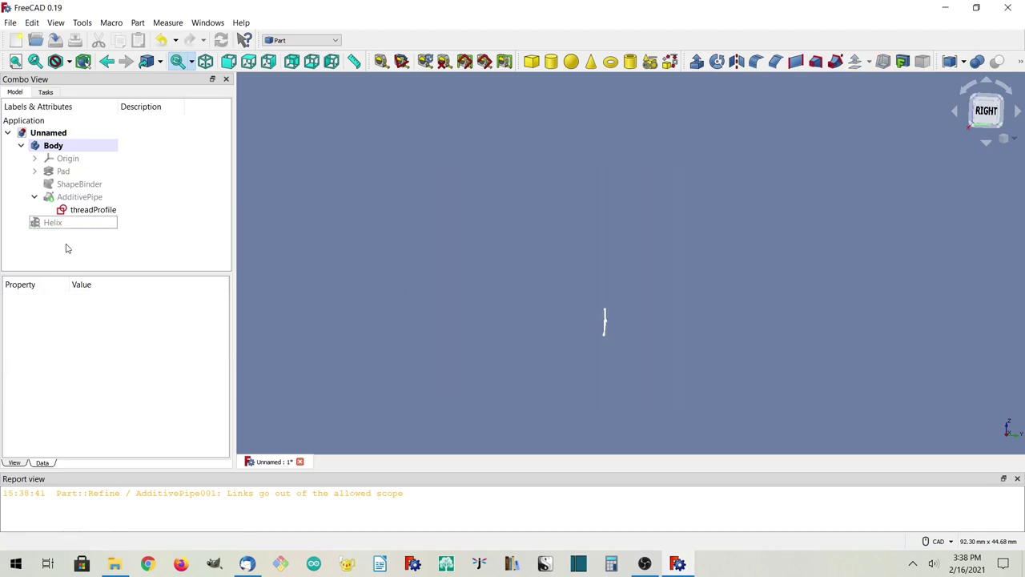
{"action": "left_click", "coordinate": [78, 197]}
{"action": "key", "text": "space"}
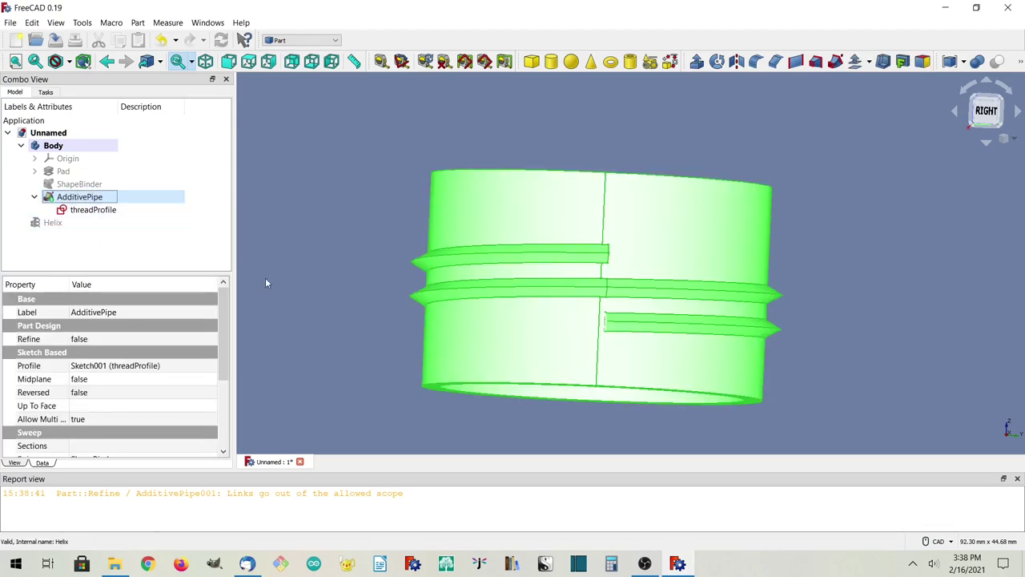
{"action": "left_click", "coordinate": [364, 287]}
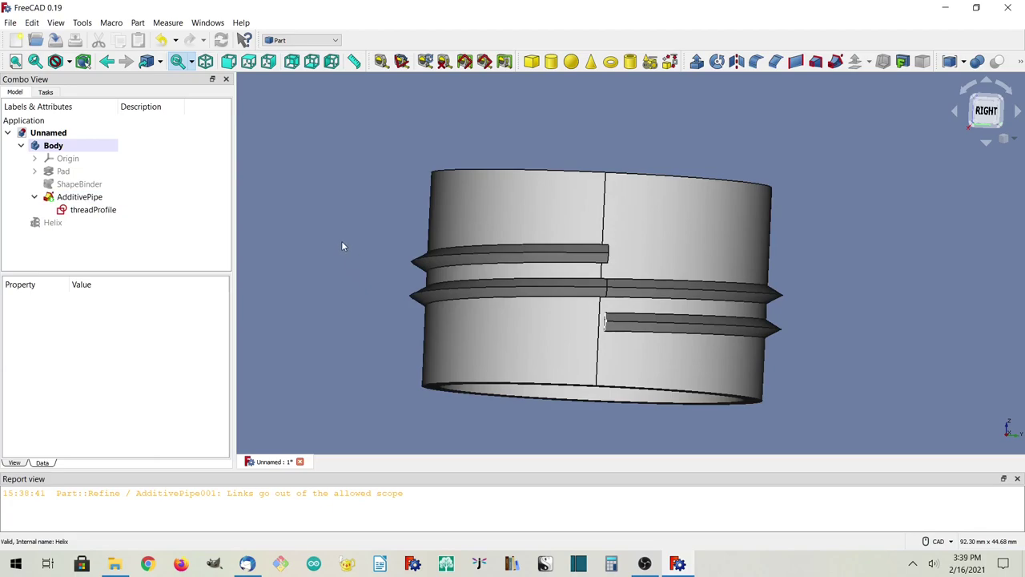
{"action": "right_click", "coordinate": [338, 505]}
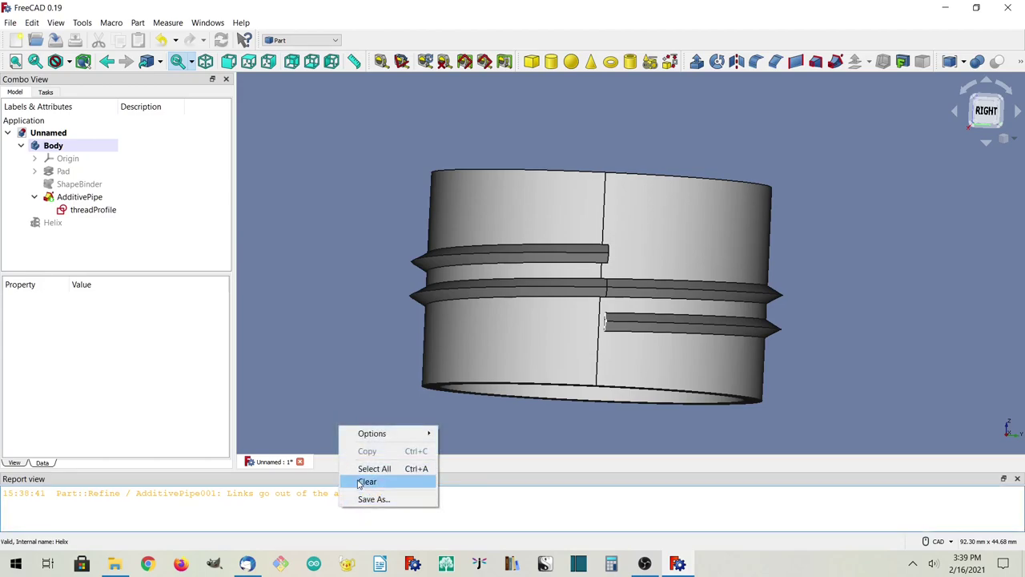
{"action": "left_click", "coordinate": [362, 483]}
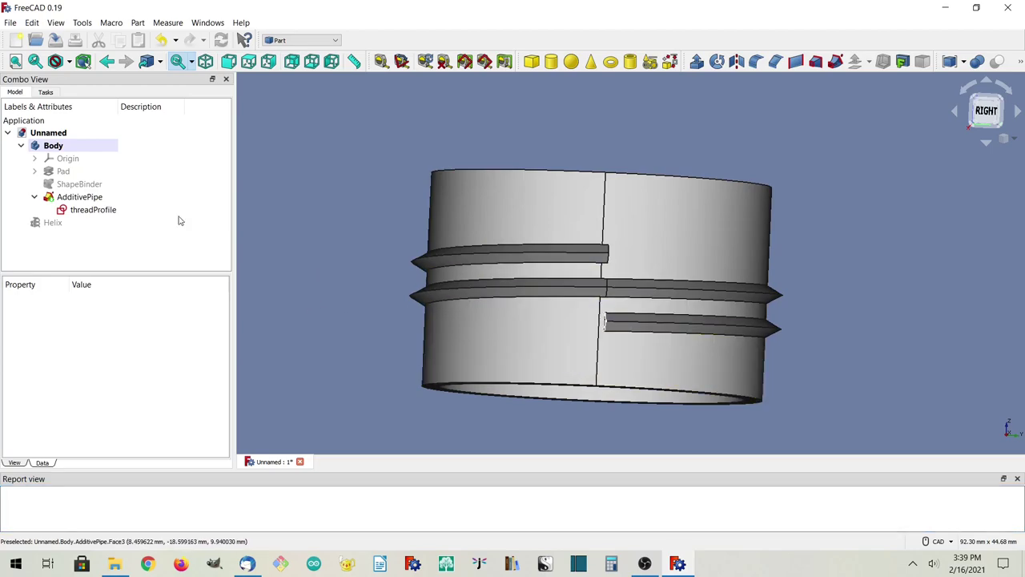
- Reduce the Helix height from 8 mm to 7.95 mm and orbit to inspect the thread ridges
{"action": "left_click", "coordinate": [47, 224]}
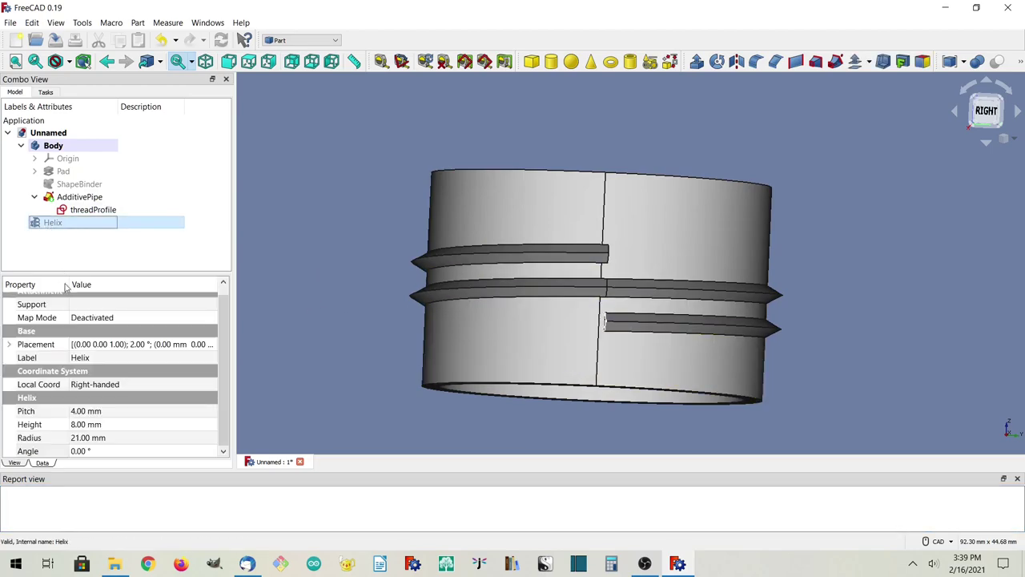
{"action": "left_click", "coordinate": [101, 426]}
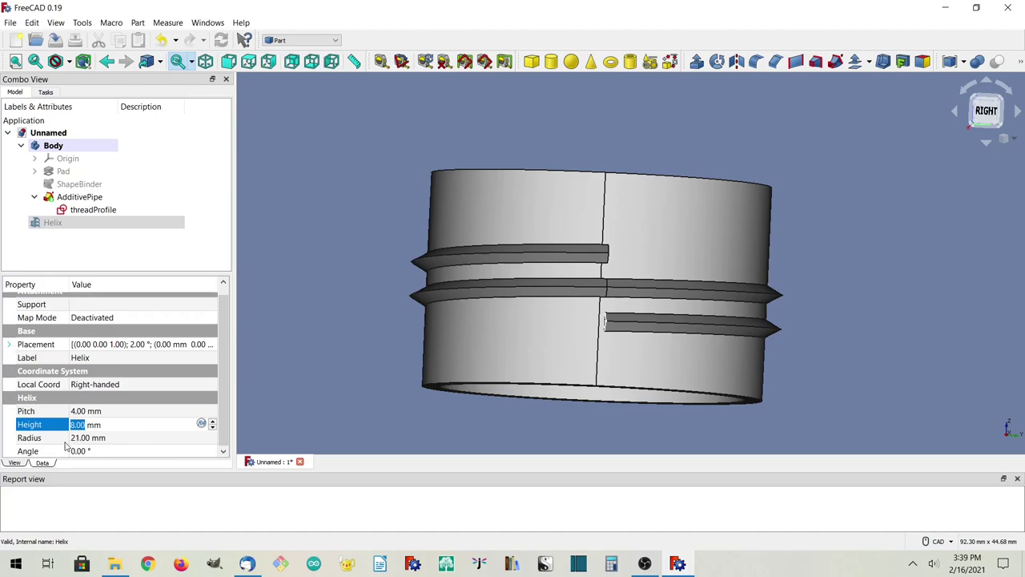
{"action": "type", "text": "7.95"}
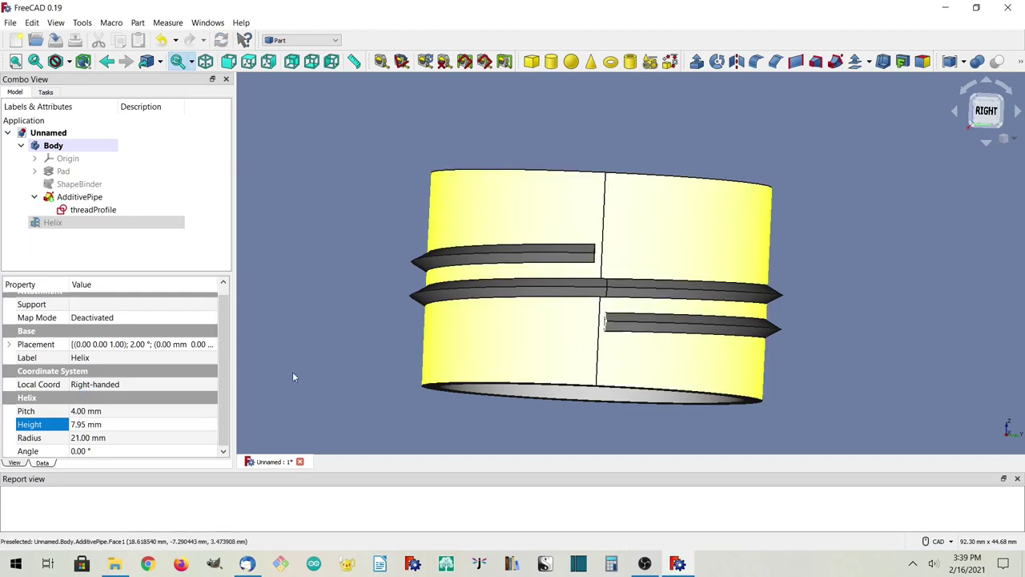
{"action": "left_click", "coordinate": [560, 340]}
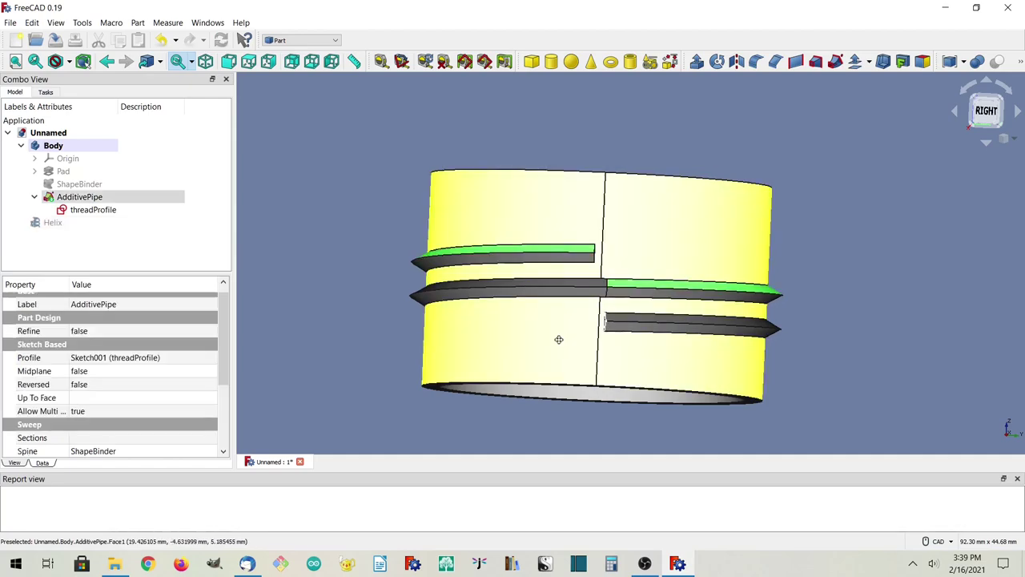
{"action": "right_click", "coordinate": [560, 341]}
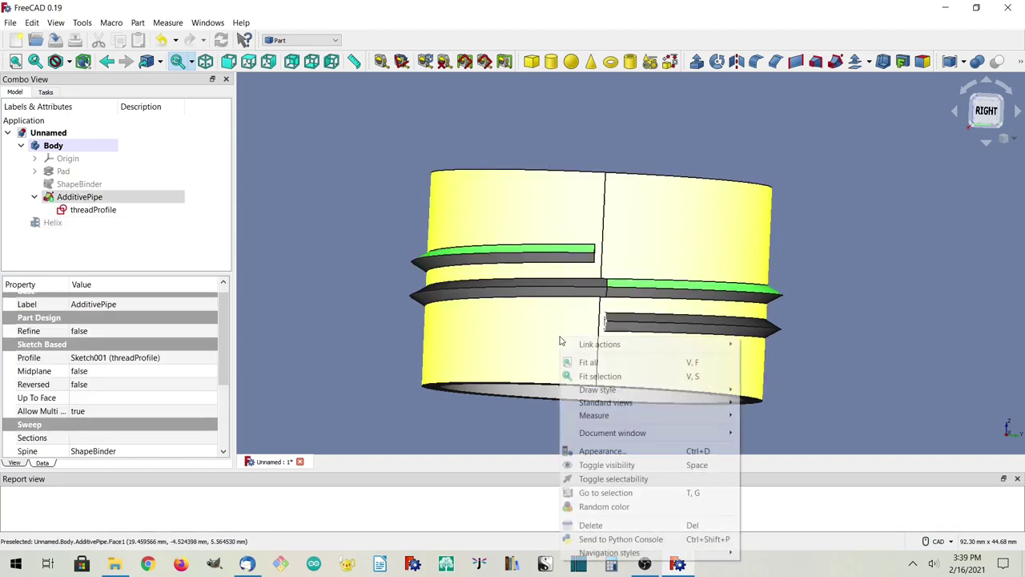
{"action": "left_click", "coordinate": [400, 320]}
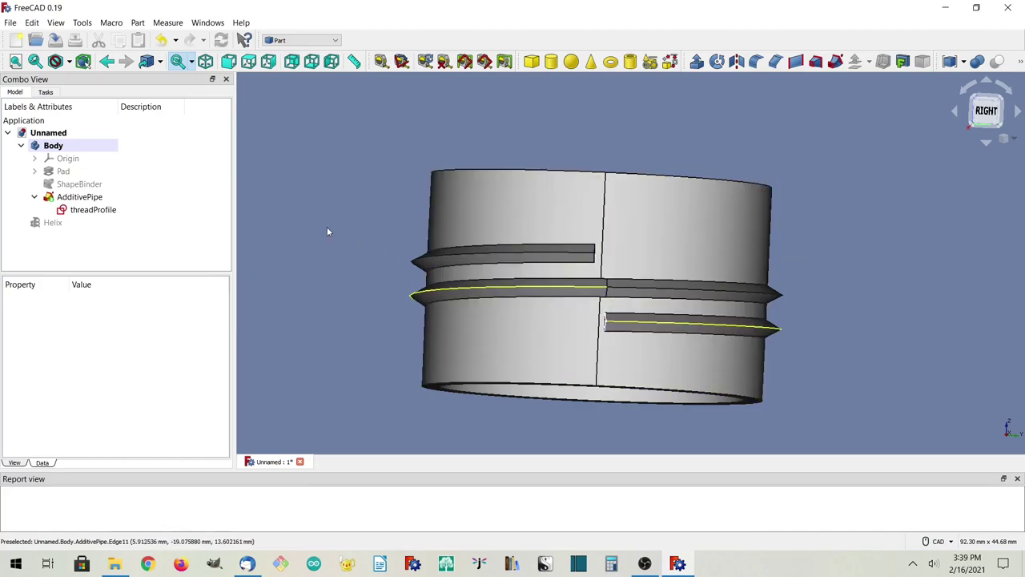
{"action": "middle_click_drag", "start_coordinate": [545, 303], "coordinate": [529, 325]}
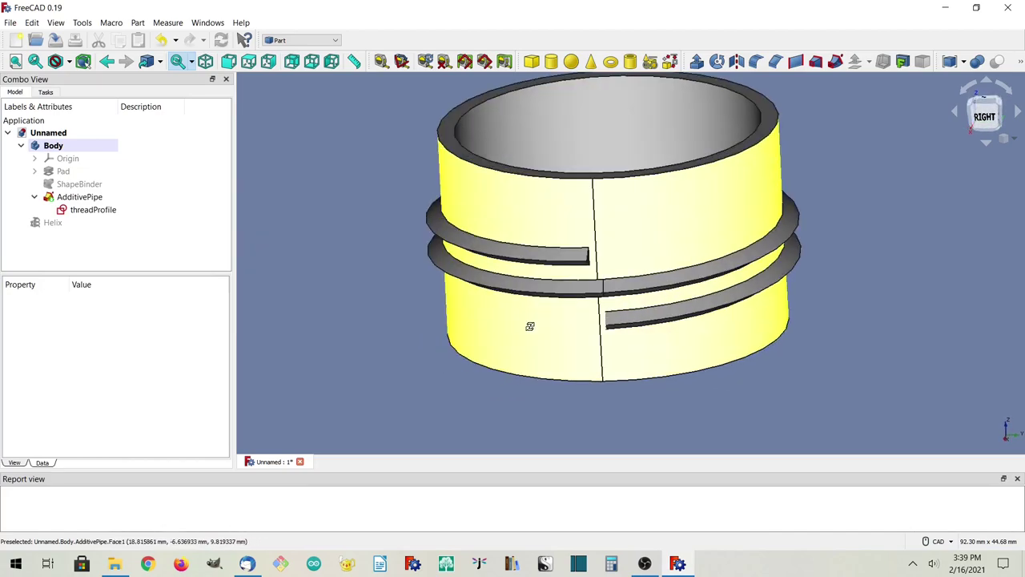
- Make a refined-shape copy of the AdditivePipe thread feature
{"action": "left_click", "coordinate": [138, 22]}
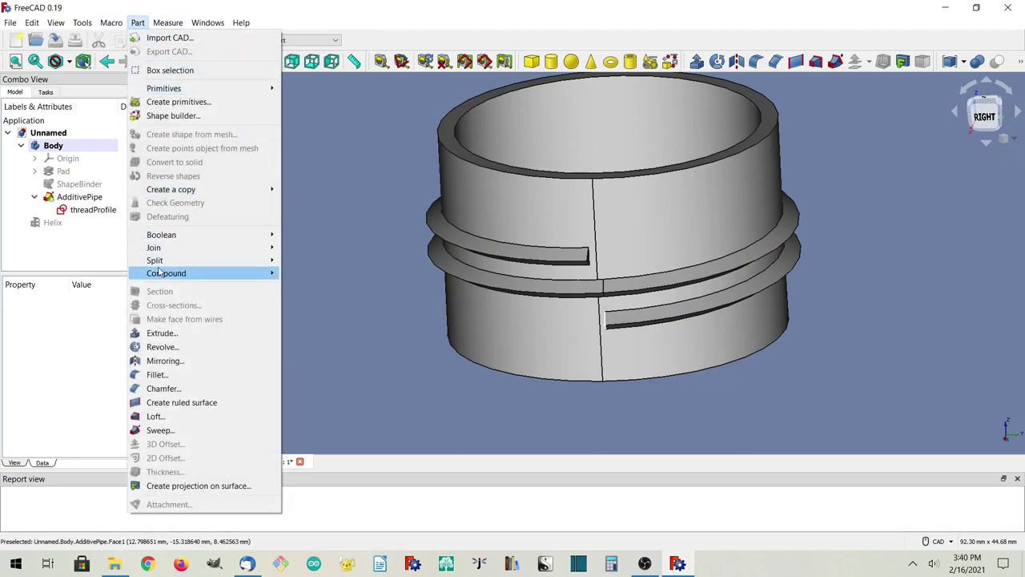
{"action": "mouse_move", "coordinate": [192, 189]}
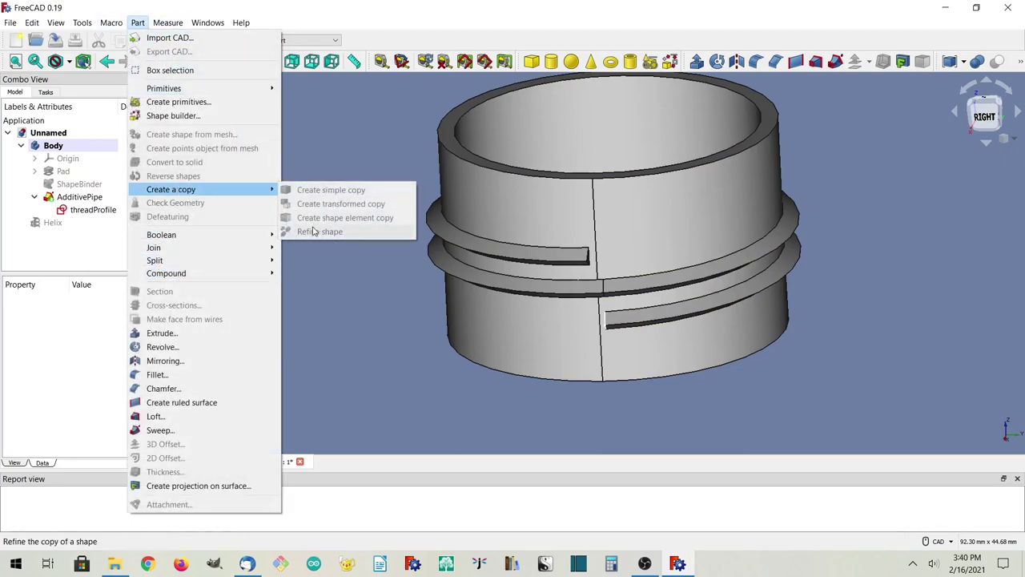
{"action": "left_click", "coordinate": [316, 275]}
{"action": "left_click", "coordinate": [85, 197]}
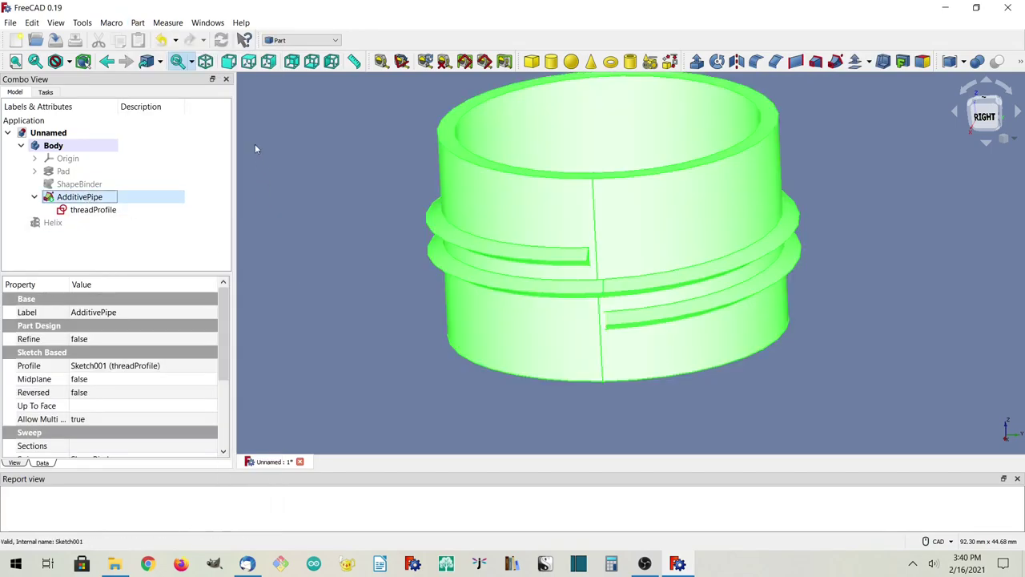
{"action": "left_click", "coordinate": [138, 22]}
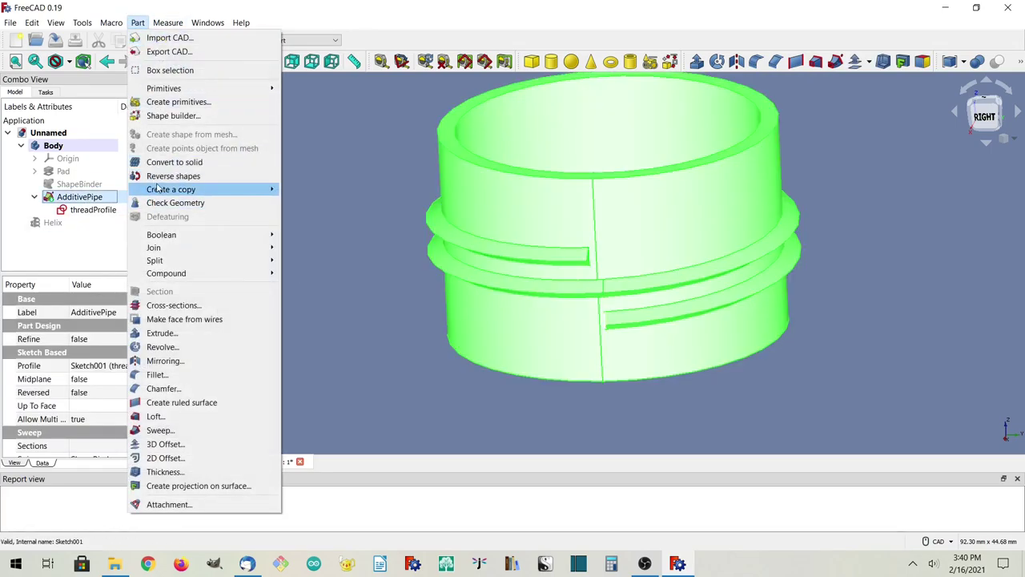
{"action": "mouse_move", "coordinate": [160, 190]}
{"action": "left_click", "coordinate": [325, 232]}
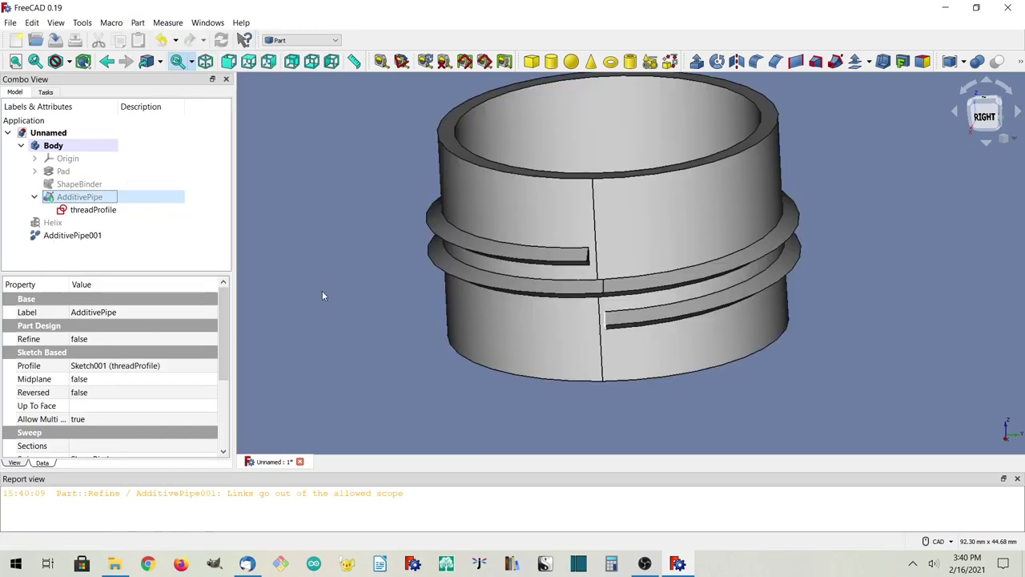
{"action": "middle_click_drag", "start_coordinate": [680, 343], "coordinate": [584, 337]}
- Delete the duplicate AdditivePipe001, keeping the original AdditivePipe
{"action": "left_click", "coordinate": [80, 236]}
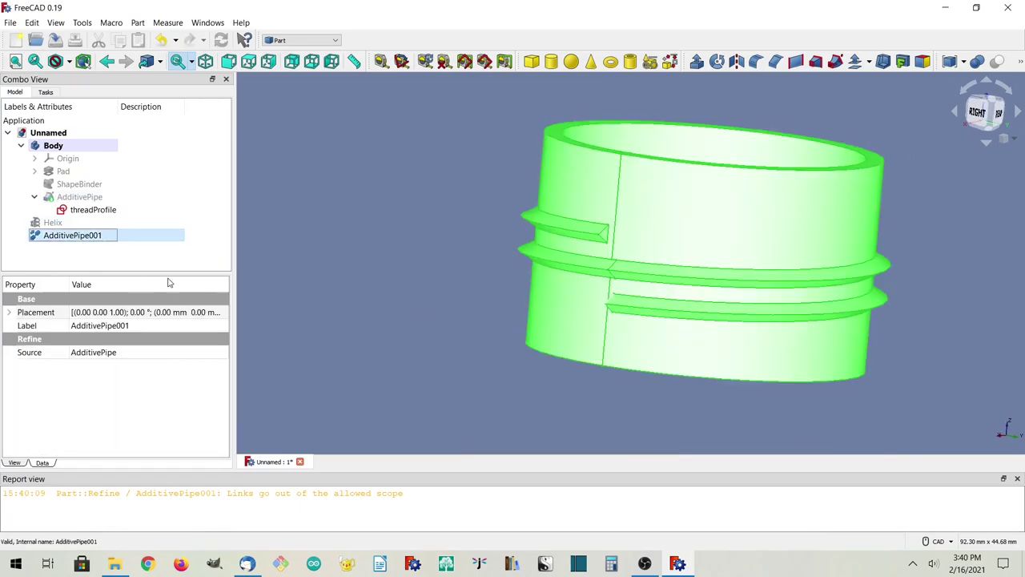
{"action": "key", "text": "Delete"}
{"action": "left_click", "coordinate": [80, 197]}
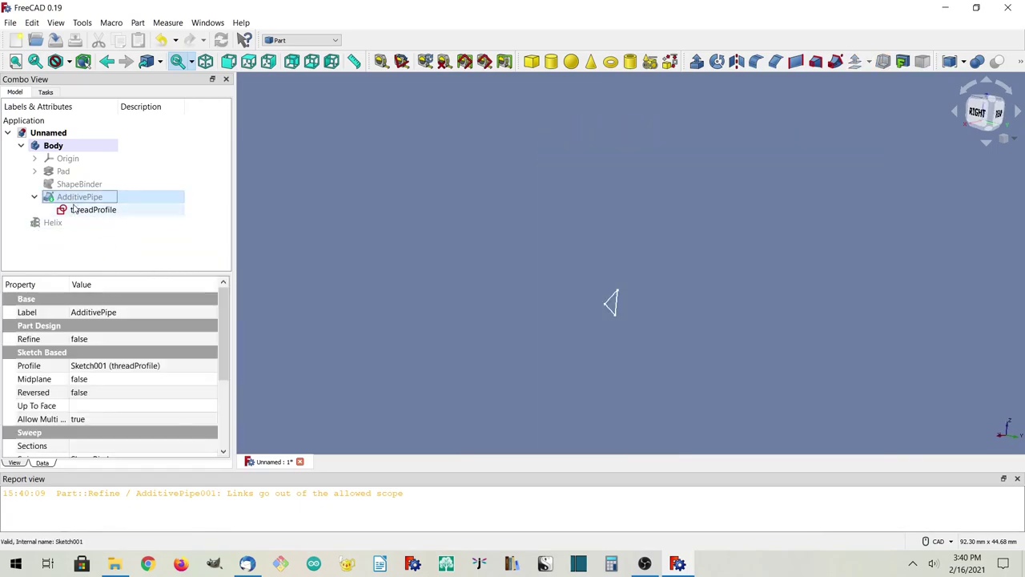
{"action": "key", "text": "space"}
{"action": "left_click", "coordinate": [90, 211]}
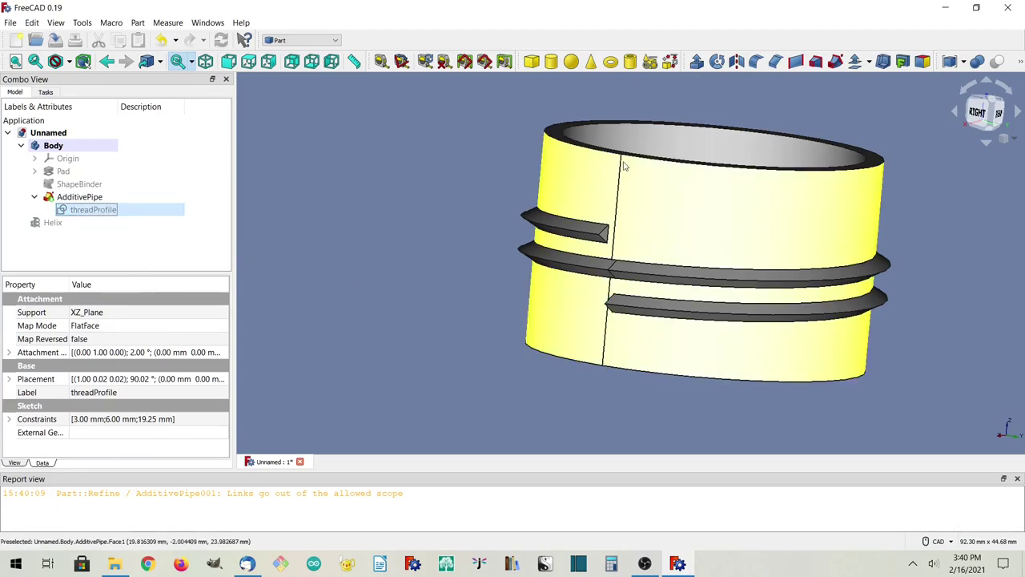
- Try an 8 mm Helix height with a recompute, then keep 7.95 mm
{"action": "left_click", "coordinate": [981, 114]}
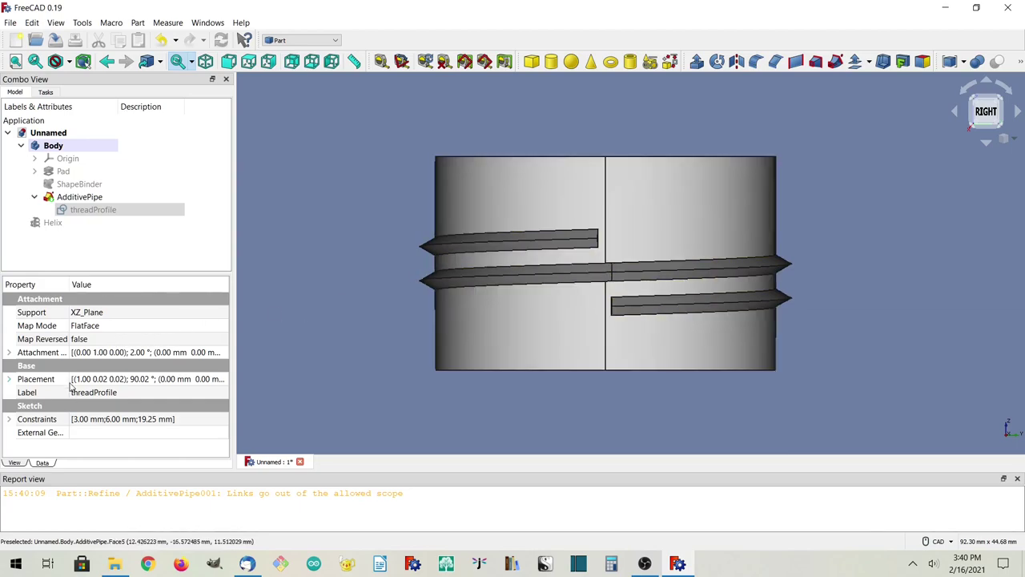
{"action": "left_click", "coordinate": [55, 223]}
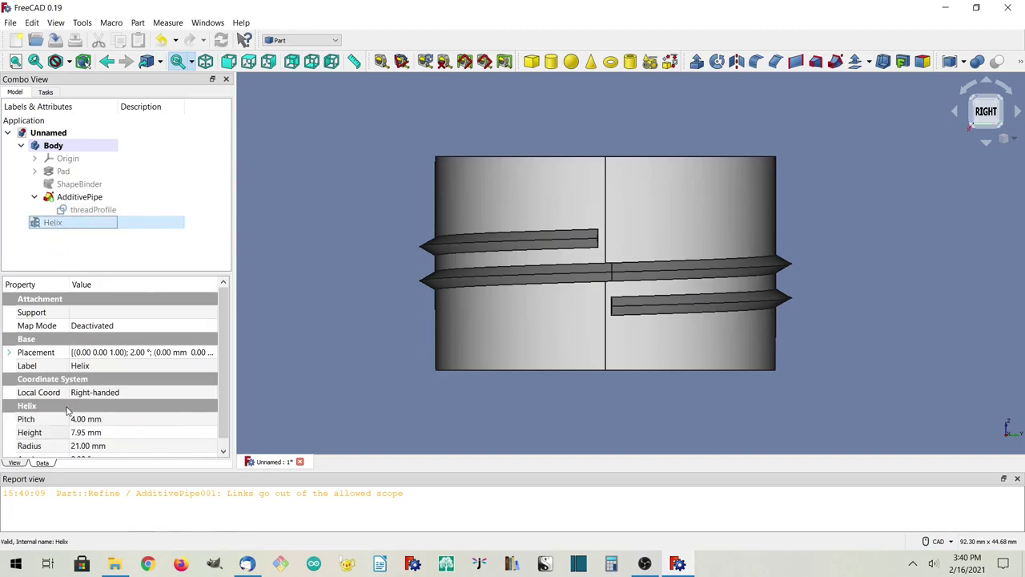
{"action": "left_click", "coordinate": [83, 433]}
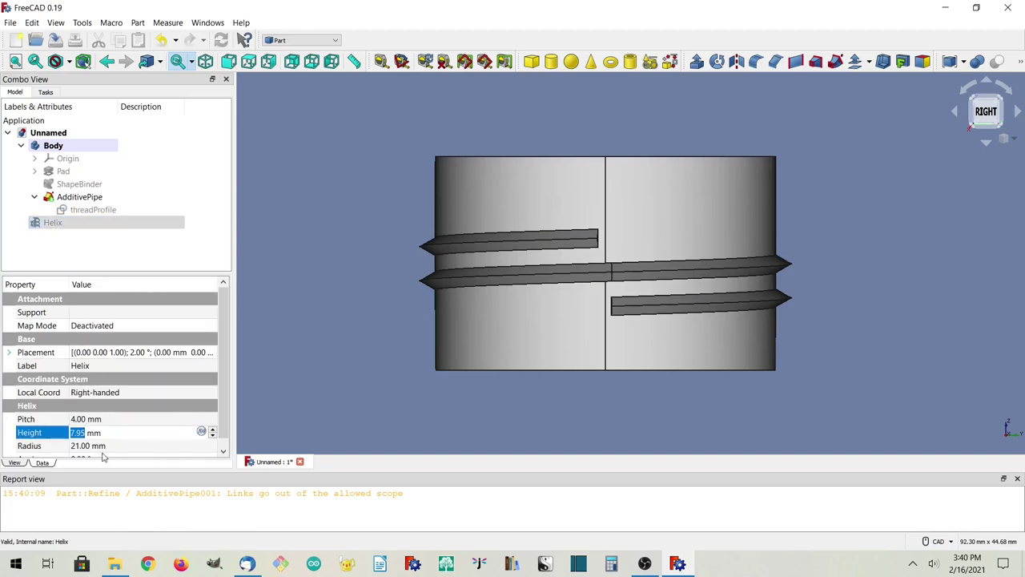
{"action": "type", "text": "8"}
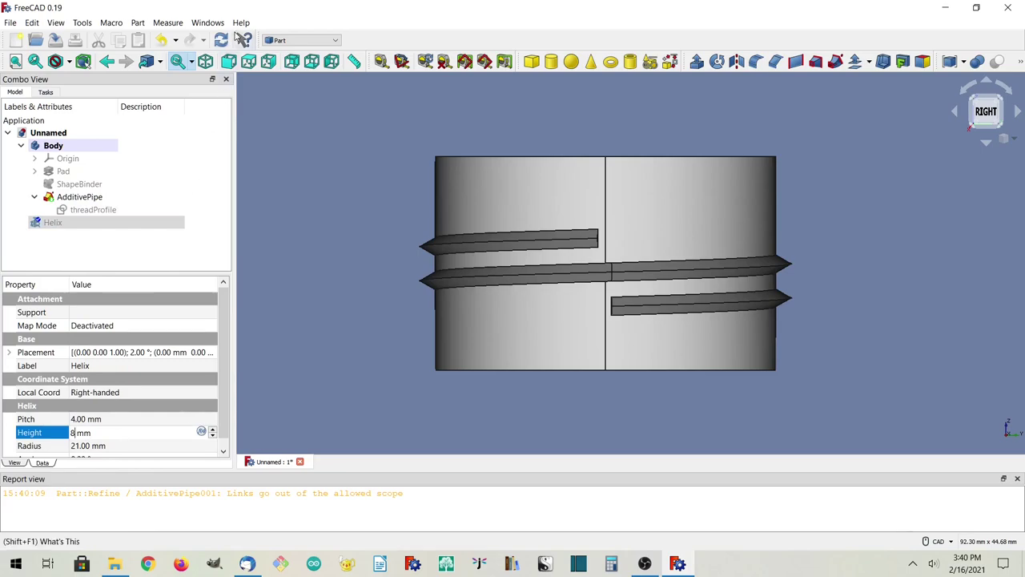
{"action": "left_click", "coordinate": [221, 40]}
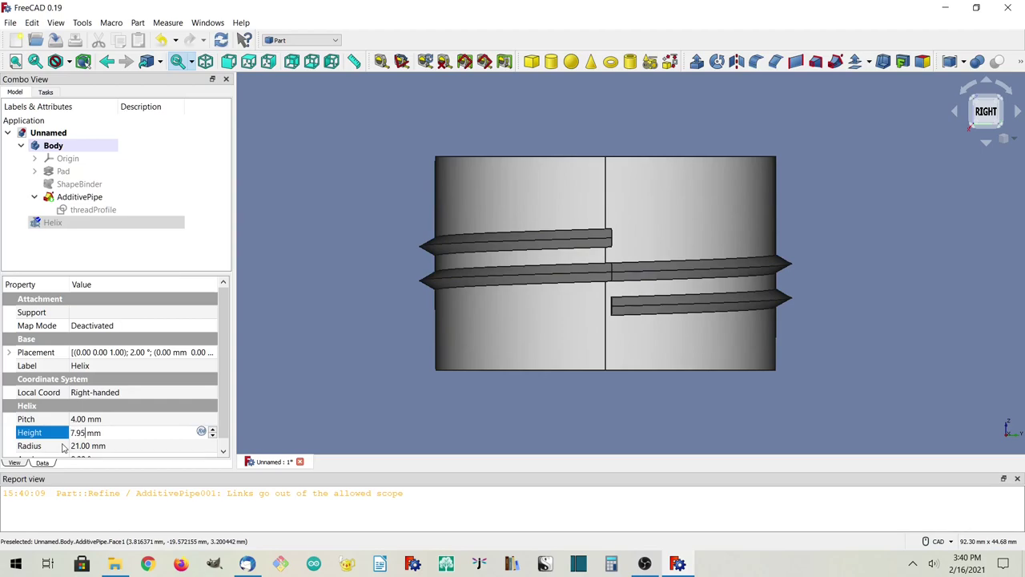
{"action": "key", "text": "Return"}
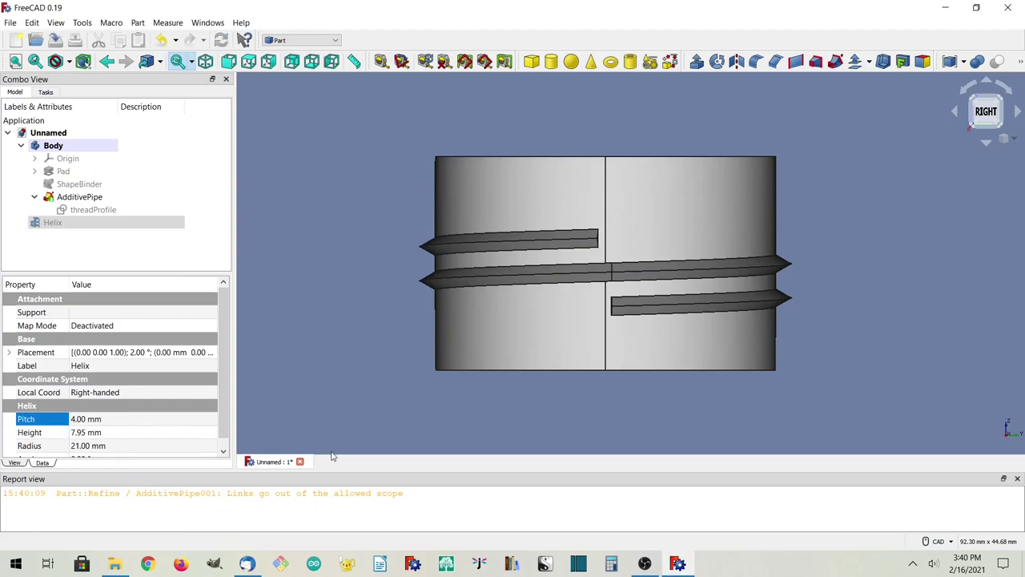
- Clear the warning from the report log and view the ring from above
{"action": "right_click", "coordinate": [438, 512]}
{"action": "left_click", "coordinate": [450, 484]}
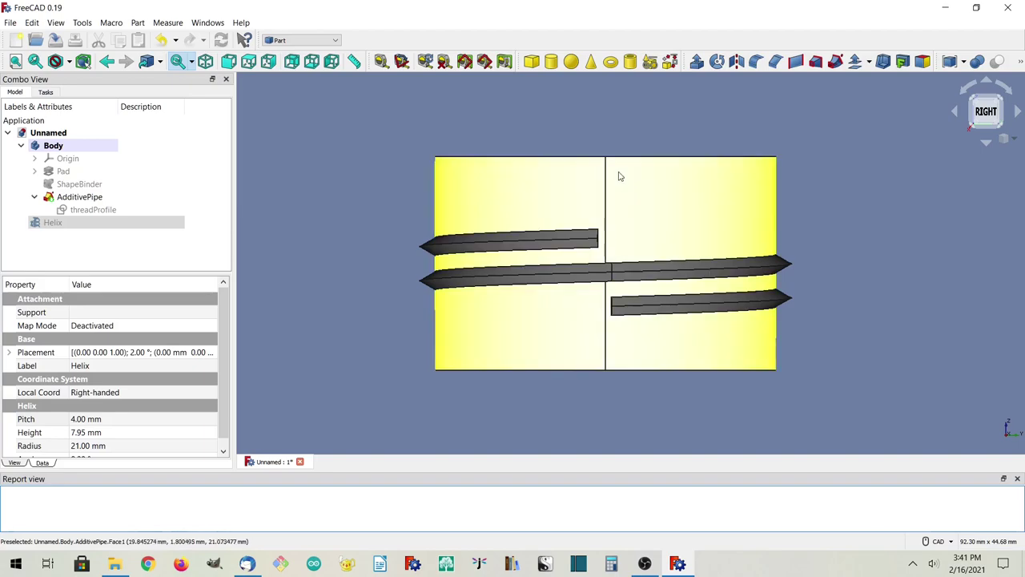
{"action": "middle_click_drag", "start_coordinate": [590, 238], "coordinate": [629, 314]}
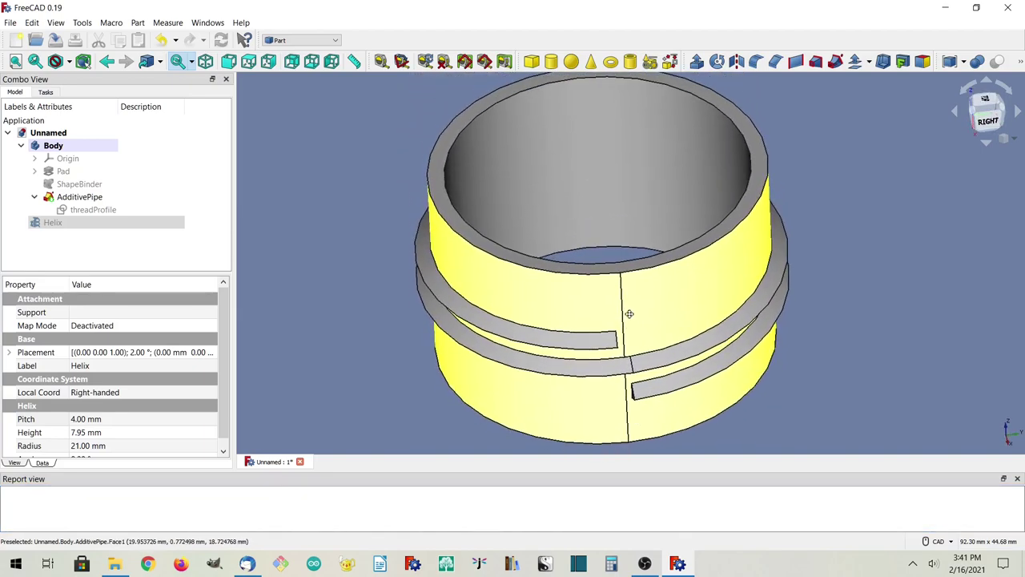
{"action": "left_click", "coordinate": [348, 321]}
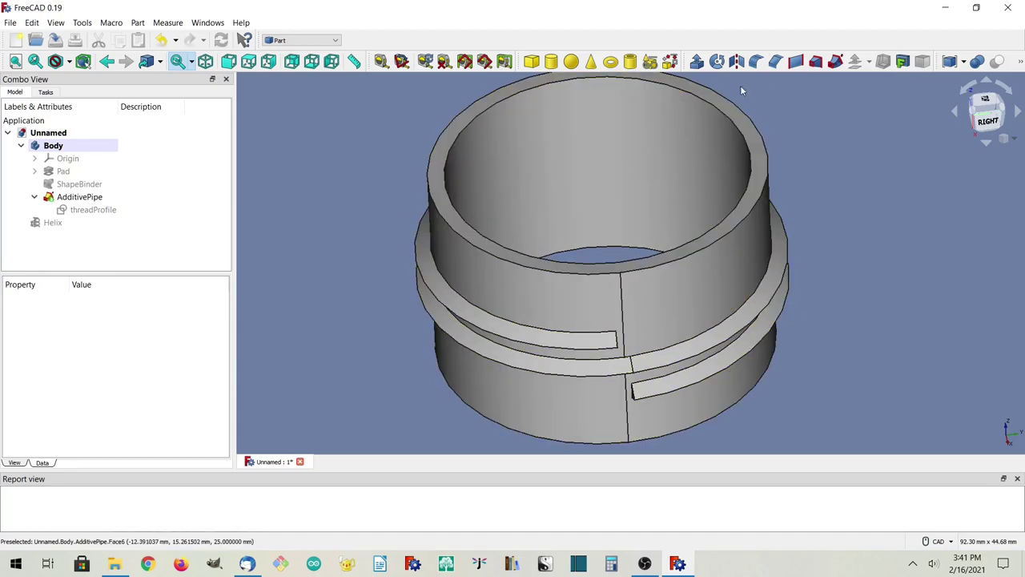
{"action": "left_click", "coordinate": [279, 40]}
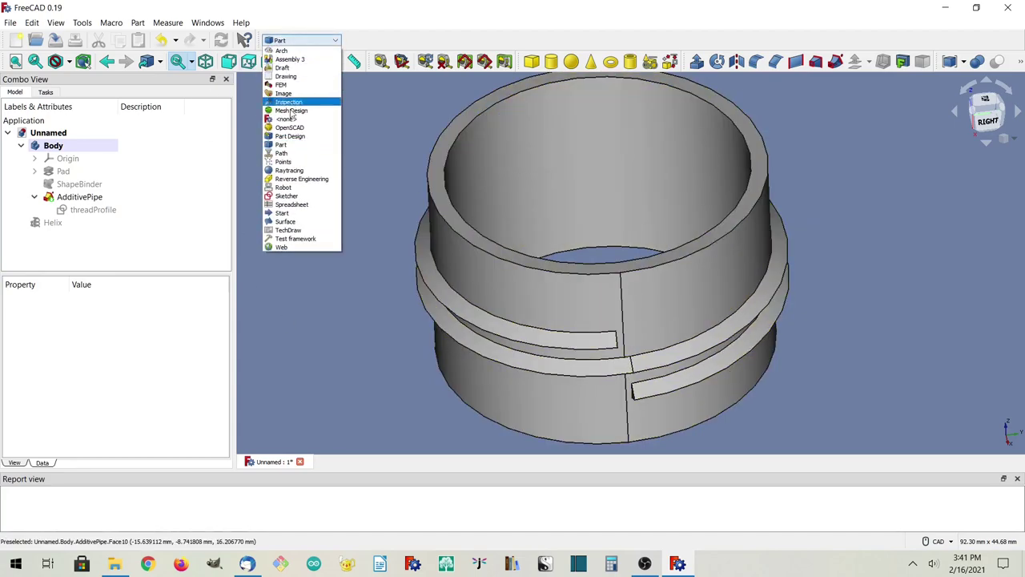
- Switch to Part Design and set the Helix height to 4 mm
{"action": "left_click", "coordinate": [290, 137]}
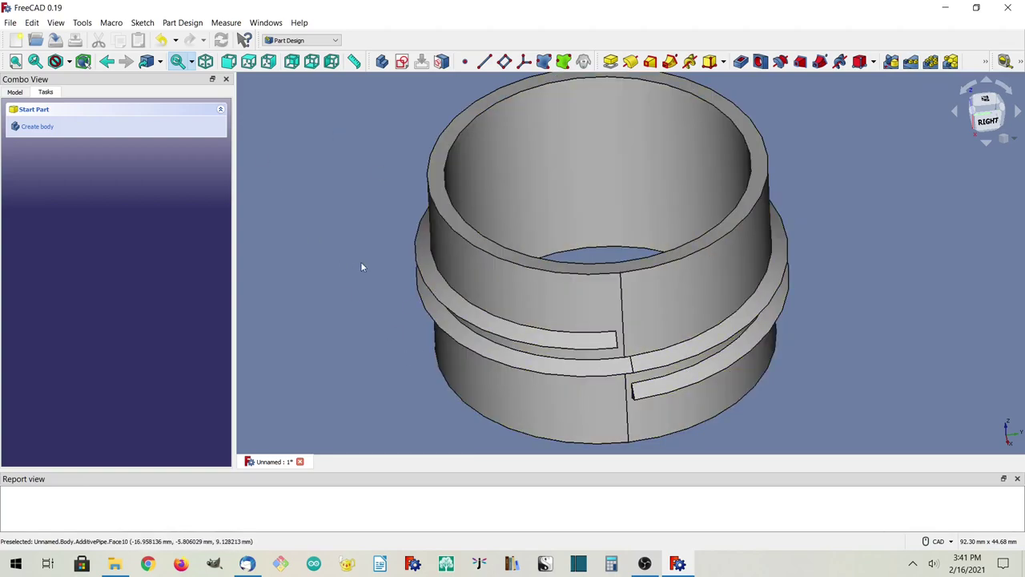
{"action": "left_click", "coordinate": [14, 92]}
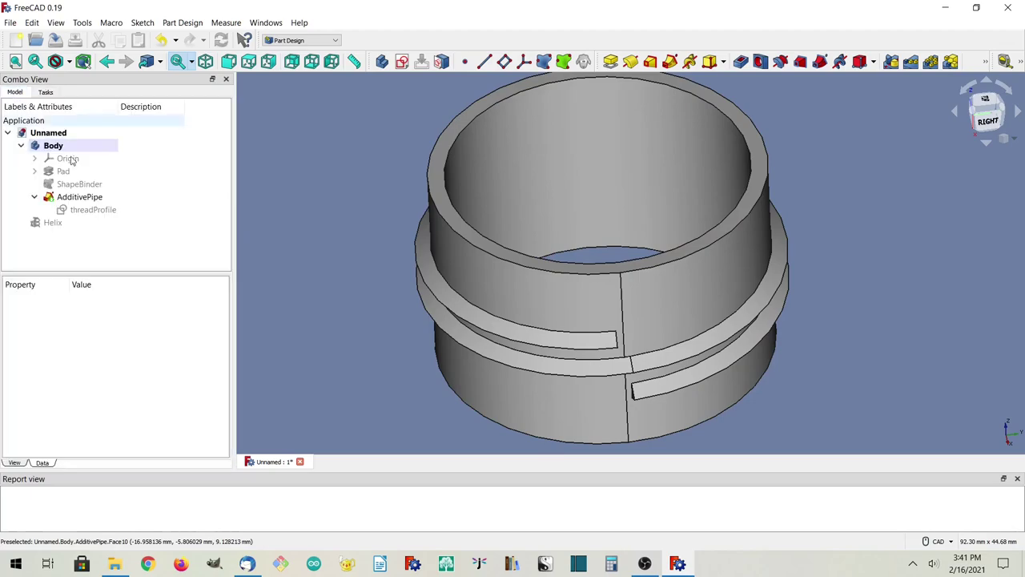
{"action": "left_click", "coordinate": [53, 223]}
{"action": "scroll", "coordinate": [105, 430], "scroll_direction": "down", "scroll_amount": 1}
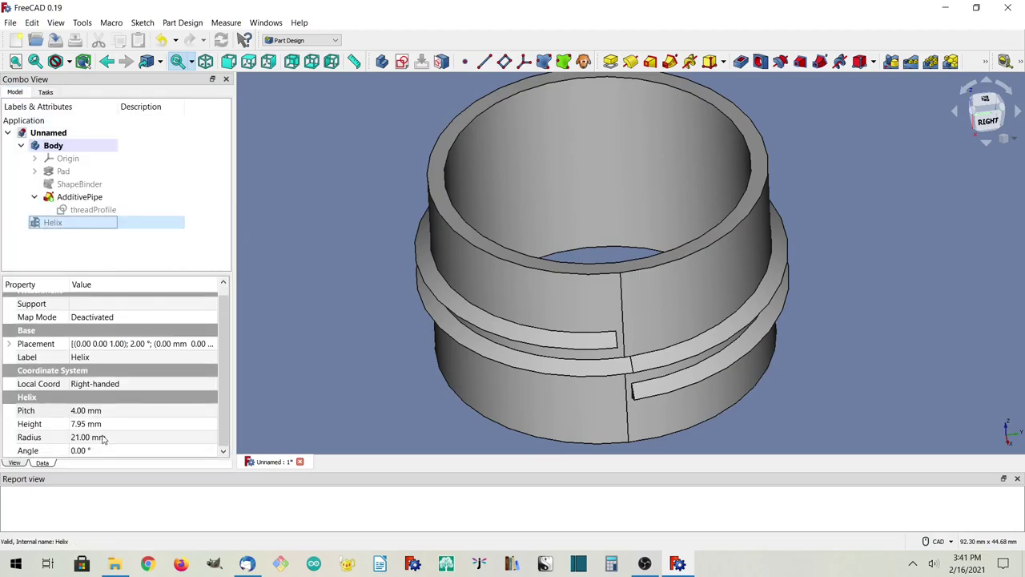
{"action": "left_click", "coordinate": [78, 427]}
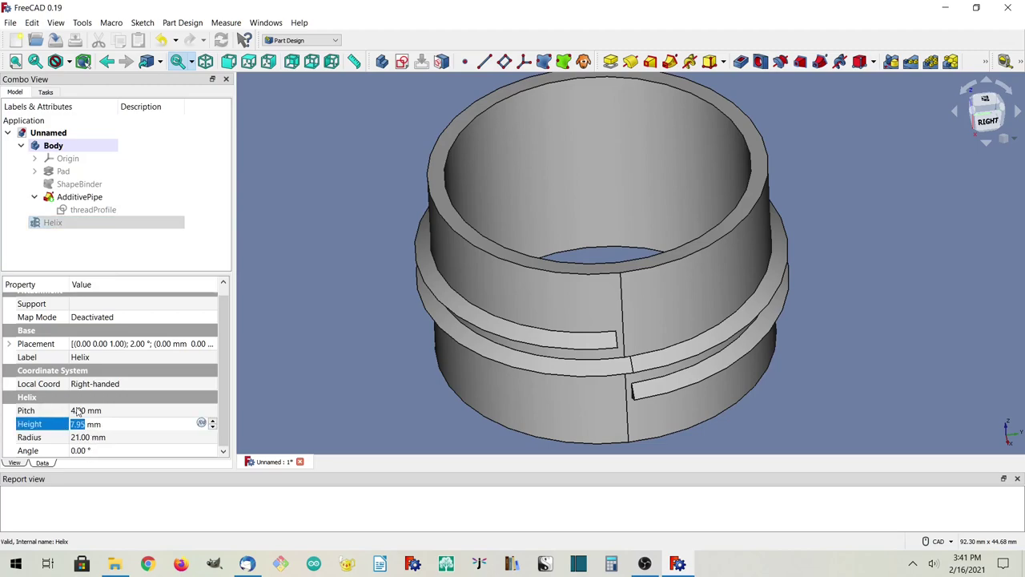
{"action": "type", "text": "4"}
{"action": "key", "text": "Return"}
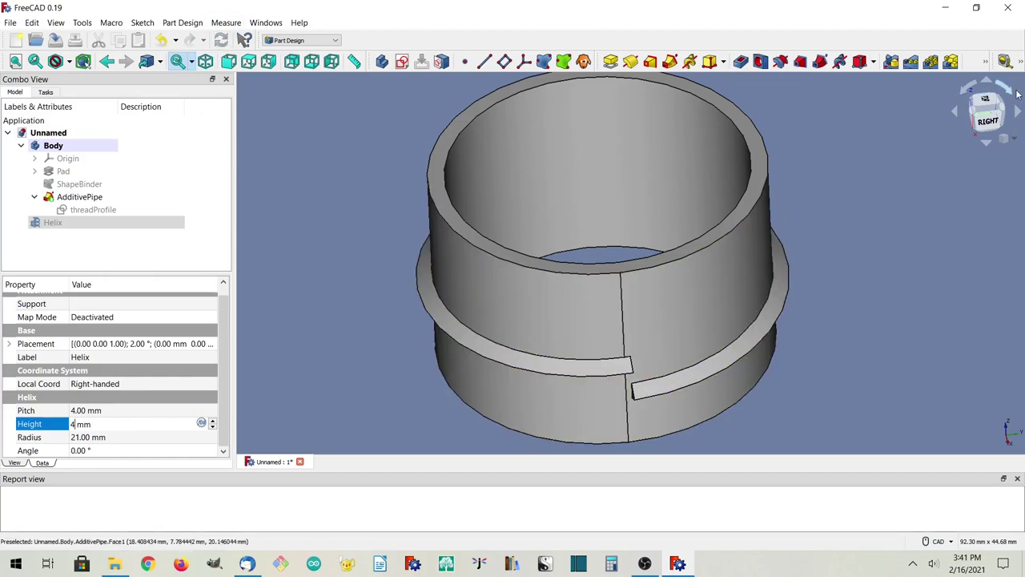
- Check the single-turn ring from the right and isometric views, then select AdditivePipe
{"action": "left_click", "coordinate": [989, 124]}
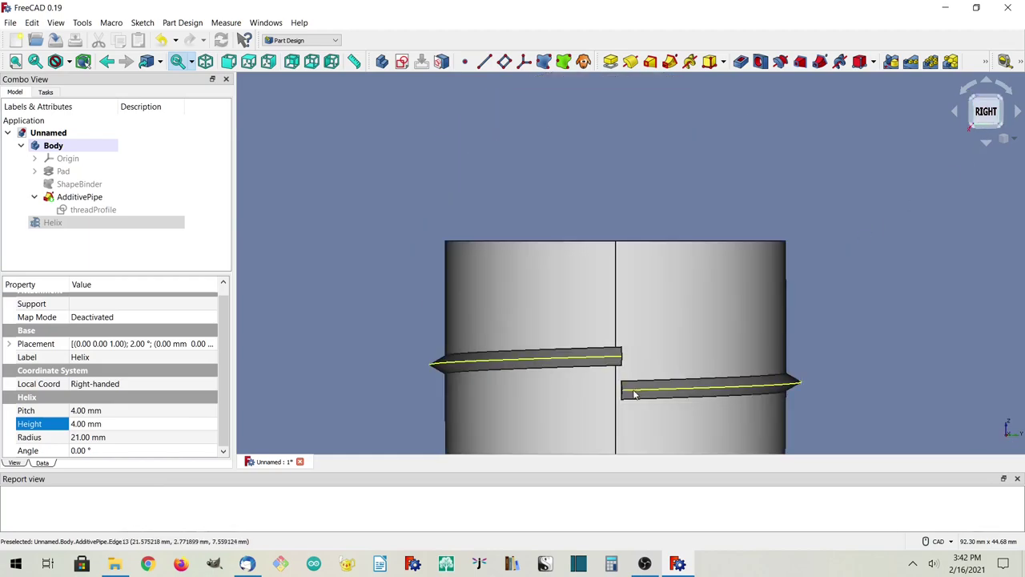
{"action": "left_click", "coordinate": [985, 112]}
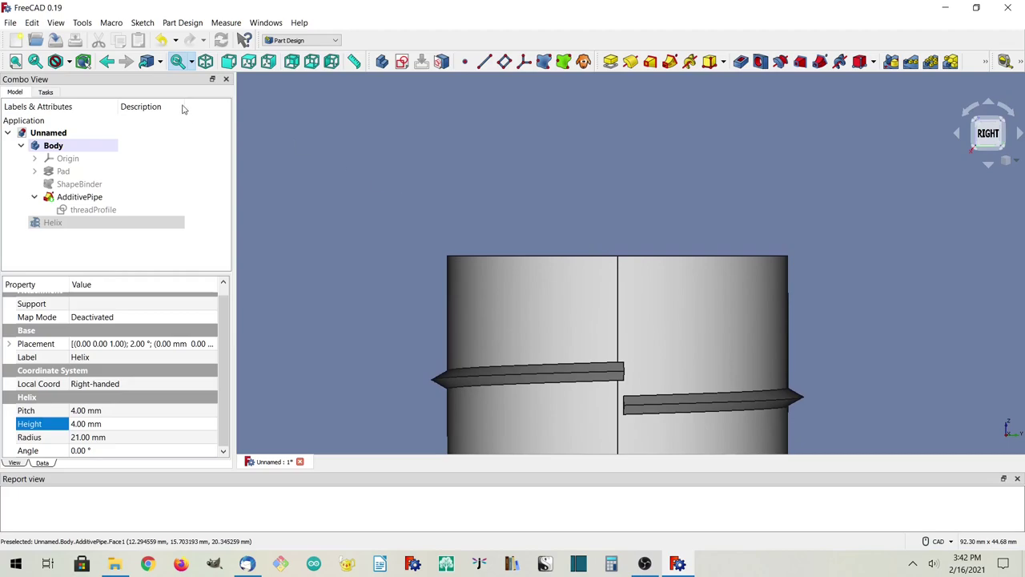
{"action": "left_click", "coordinate": [205, 61]}
{"action": "left_click", "coordinate": [15, 62]}
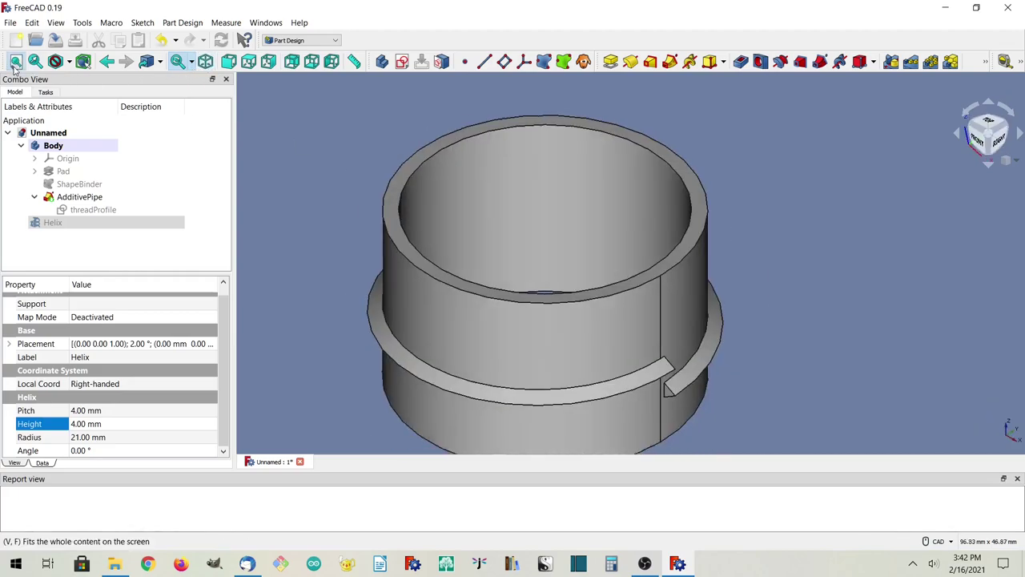
{"action": "scroll", "coordinate": [480, 365], "scroll_direction": "down", "scroll_amount": 2}
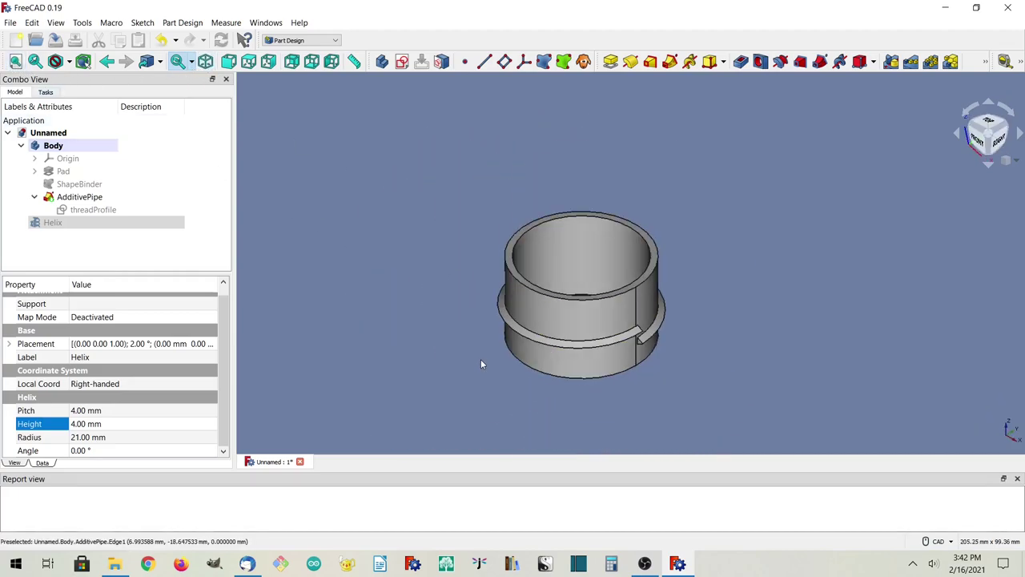
{"action": "scroll", "coordinate": [481, 364], "scroll_direction": "down", "scroll_amount": 1}
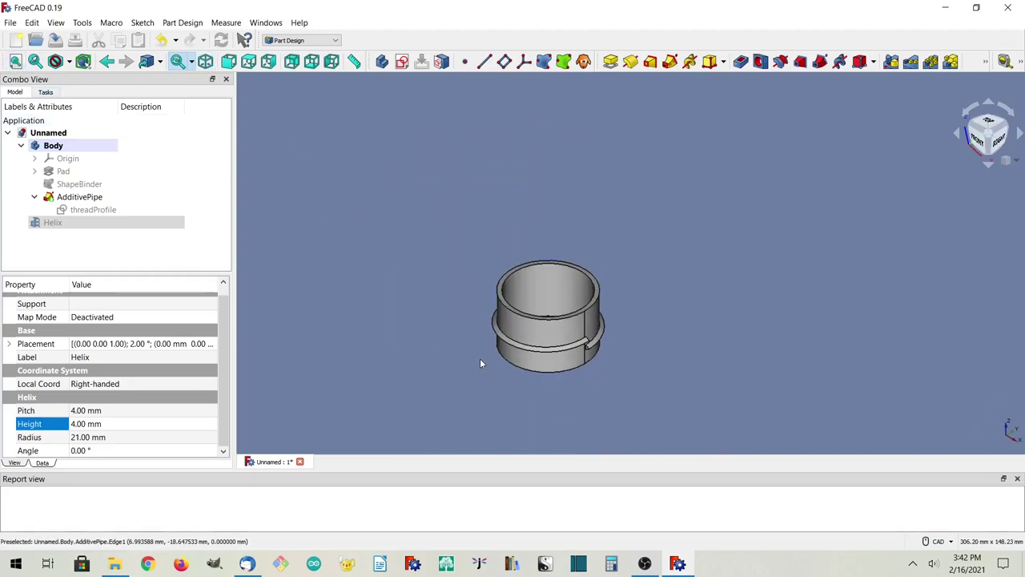
{"action": "left_click", "coordinate": [93, 197]}
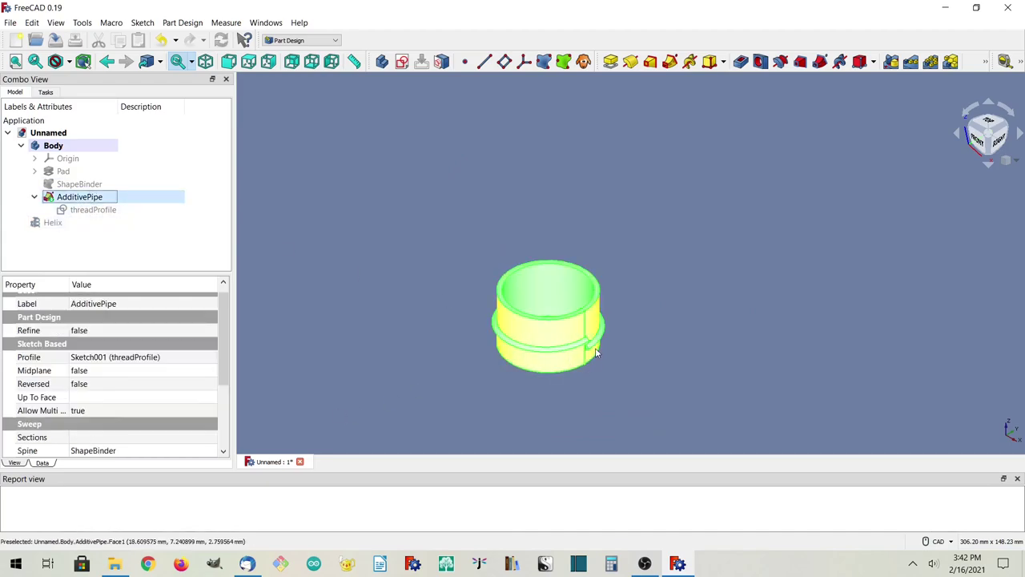
- Start a LinearPattern of the thread along the base Z axis with 3 occurrences
{"action": "left_click", "coordinate": [913, 64]}
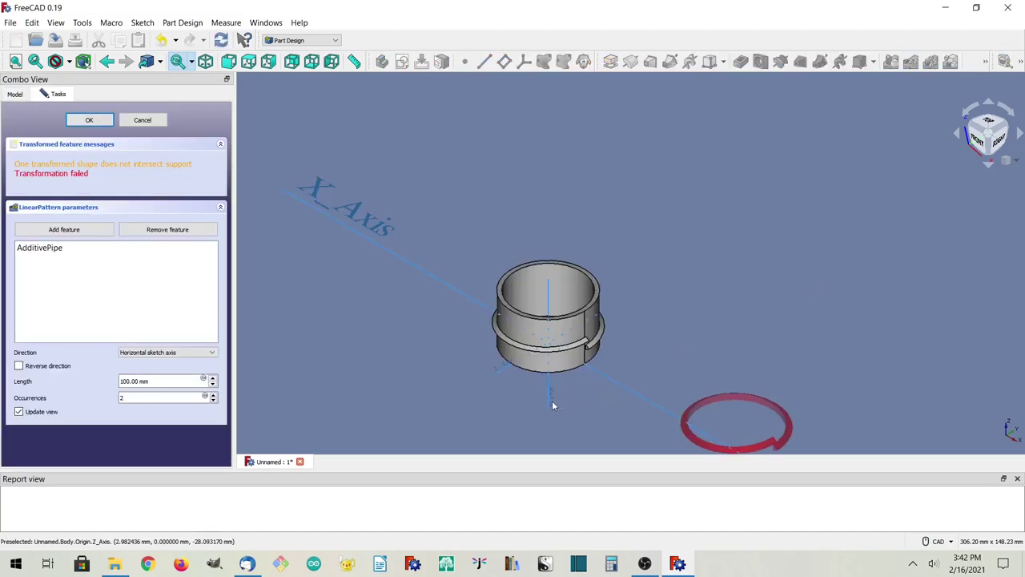
{"action": "left_click", "coordinate": [145, 355]}
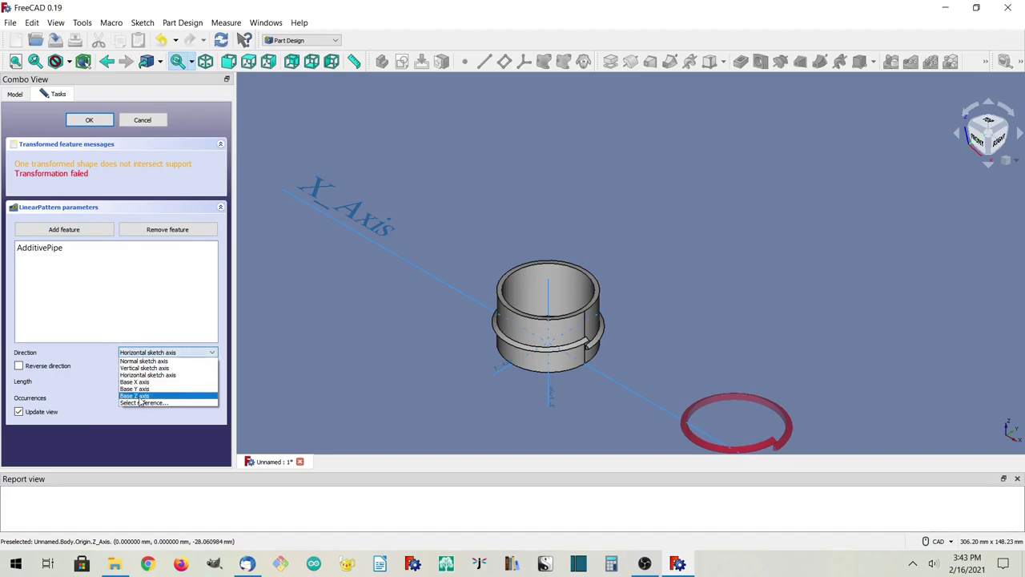
{"action": "left_click", "coordinate": [135, 396]}
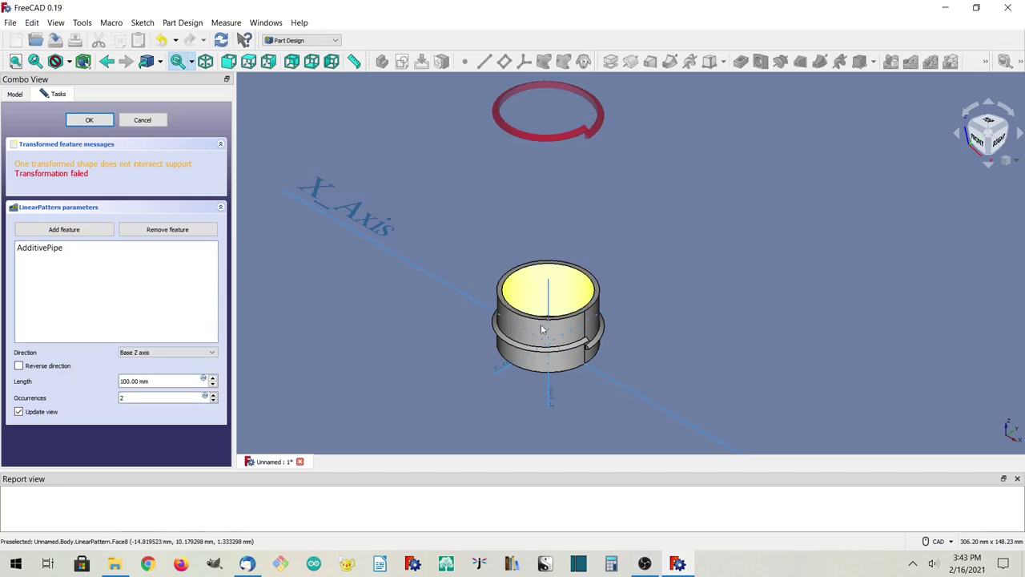
{"action": "double_click", "coordinate": [139, 381]}
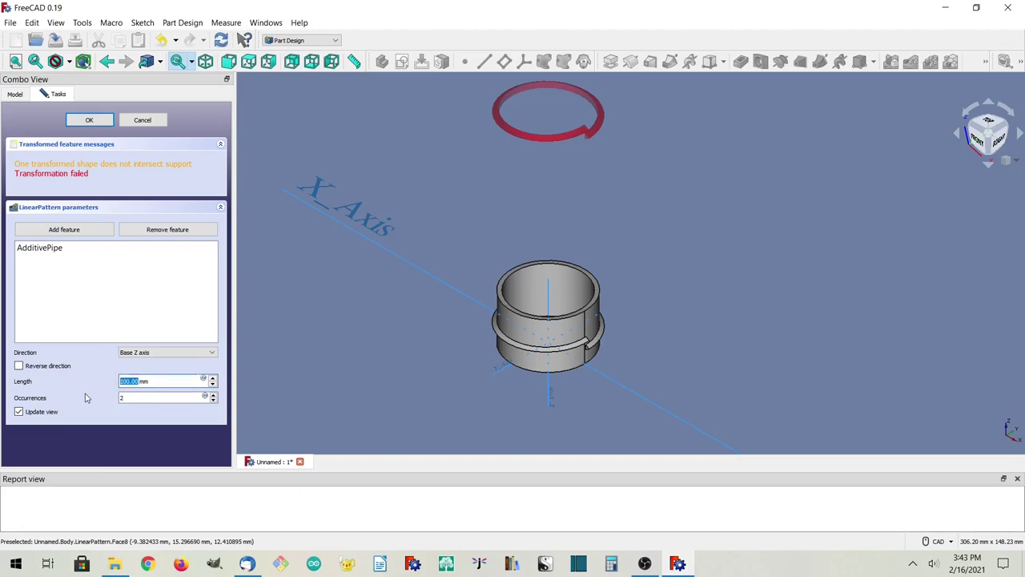
{"action": "key", "text": "Tab"}
{"action": "type", "text": "3"}
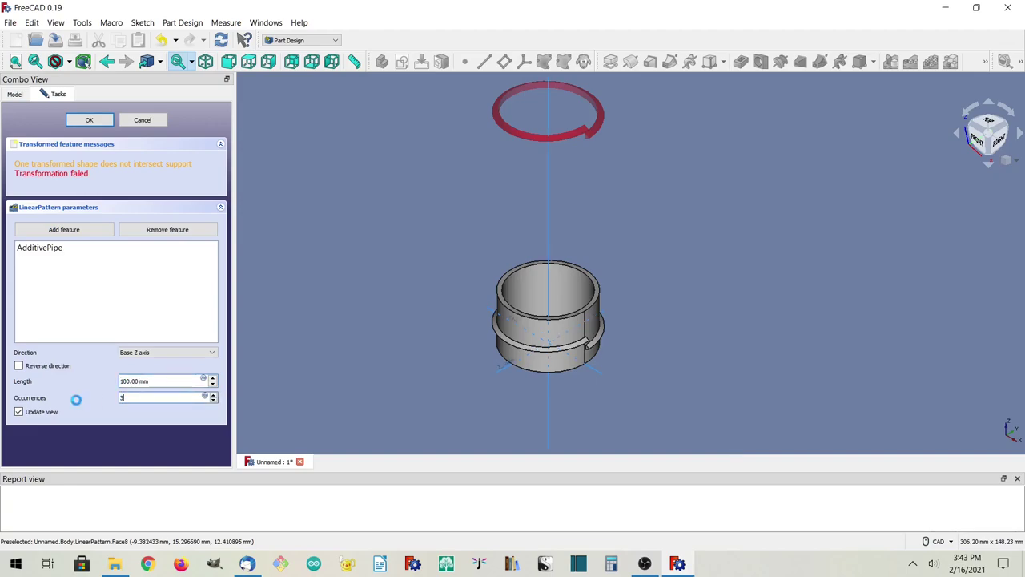
- Set the pattern length to 12 mm and inspect the three thread turns isometrically
{"action": "left_click", "coordinate": [137, 381]}
{"action": "double_click", "coordinate": [140, 382]}
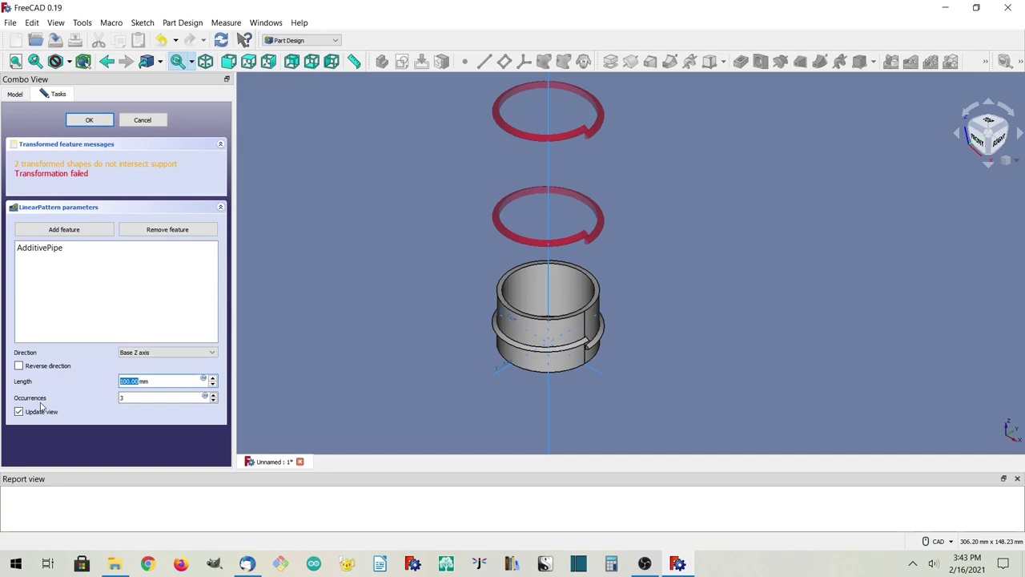
{"action": "type", "text": "12"}
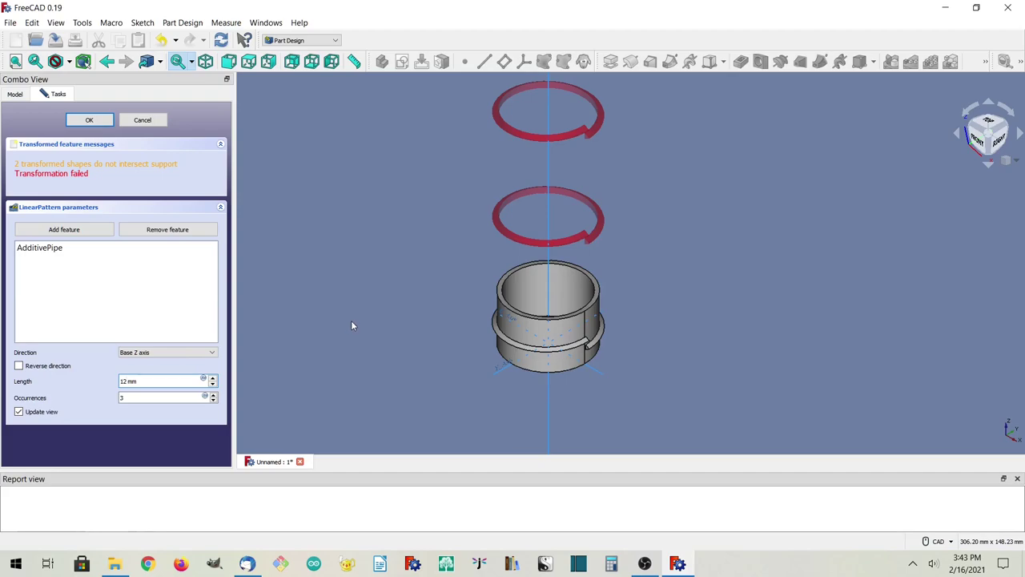
{"action": "left_click", "coordinate": [160, 397]}
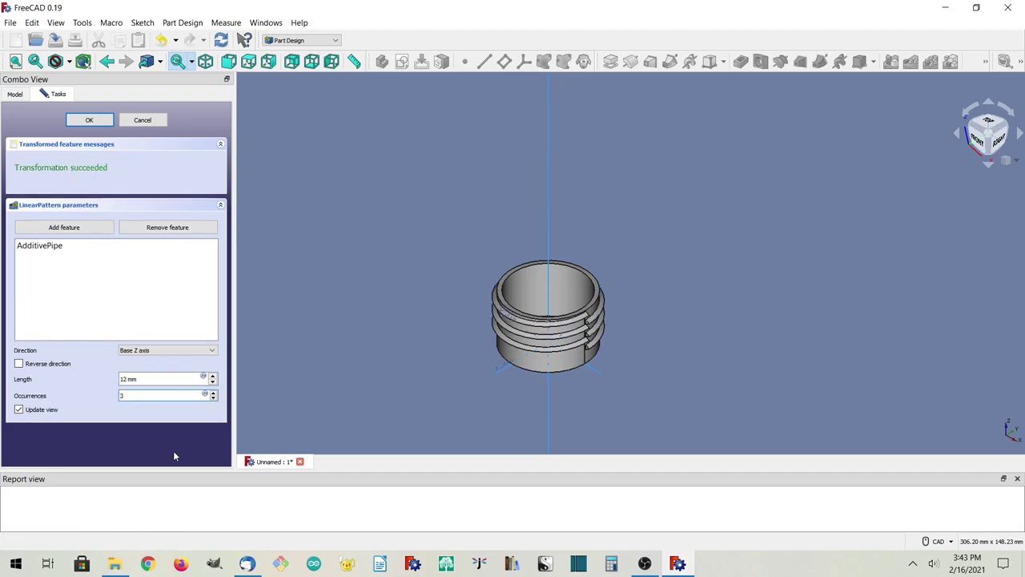
{"action": "middle_click_drag", "start_coordinate": [566, 362], "coordinate": [503, 341]}
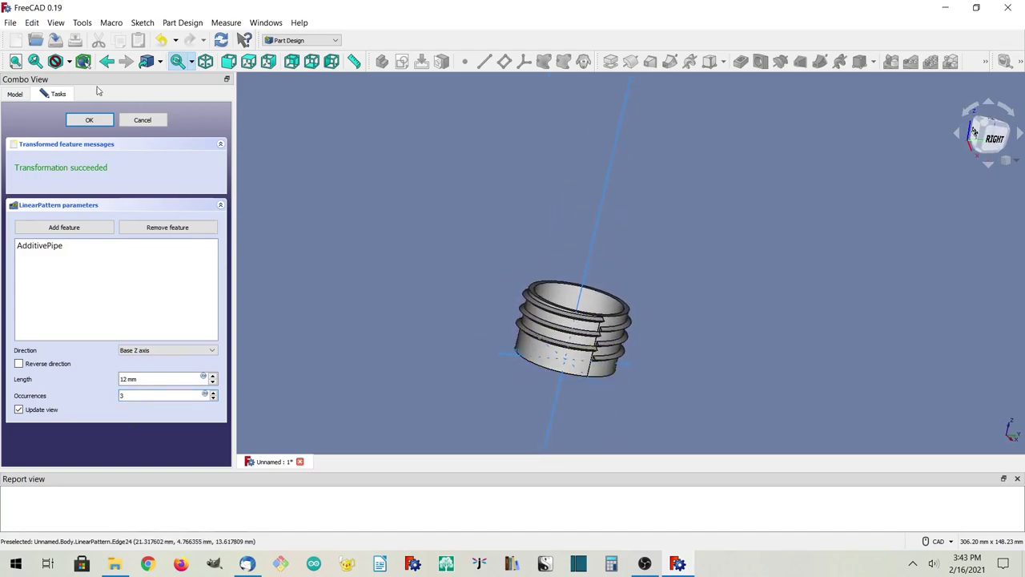
{"action": "left_click", "coordinate": [16, 62]}
{"action": "left_click", "coordinate": [205, 64]}
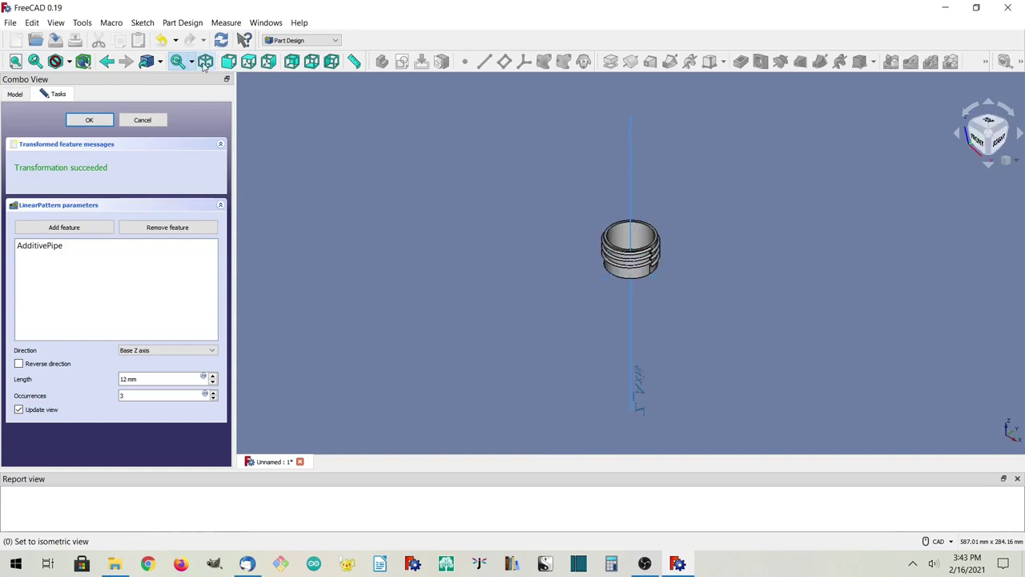
{"action": "scroll", "coordinate": [602, 250], "scroll_direction": "up", "scroll_amount": 5}
{"action": "scroll", "coordinate": [625, 253], "scroll_direction": "down", "scroll_amount": 2}
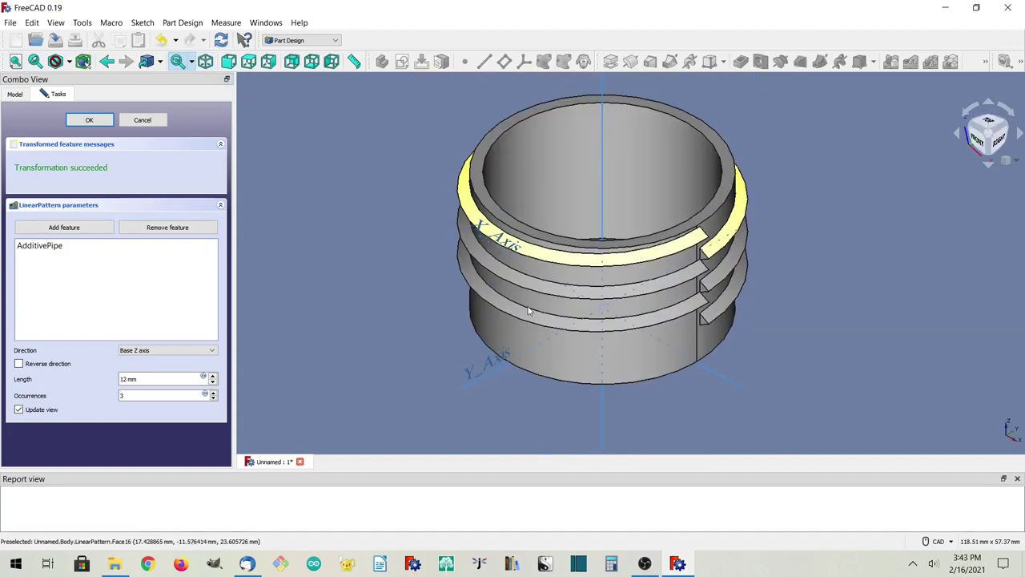
- Change the pattern length to 8 mm and confirm the LinearPattern with OK
{"action": "left_click", "coordinate": [999, 150]}
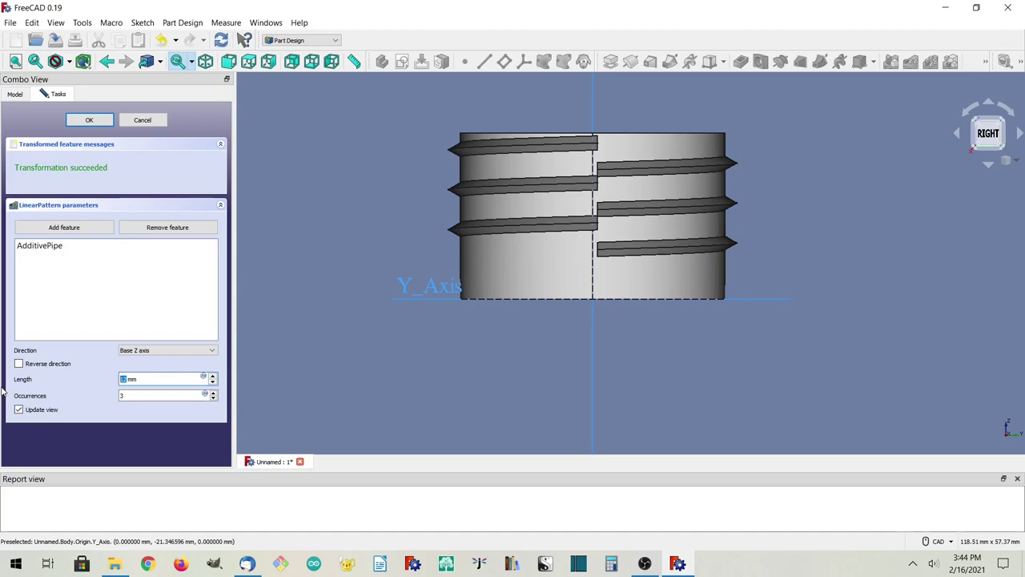
{"action": "left_click", "coordinate": [150, 397]}
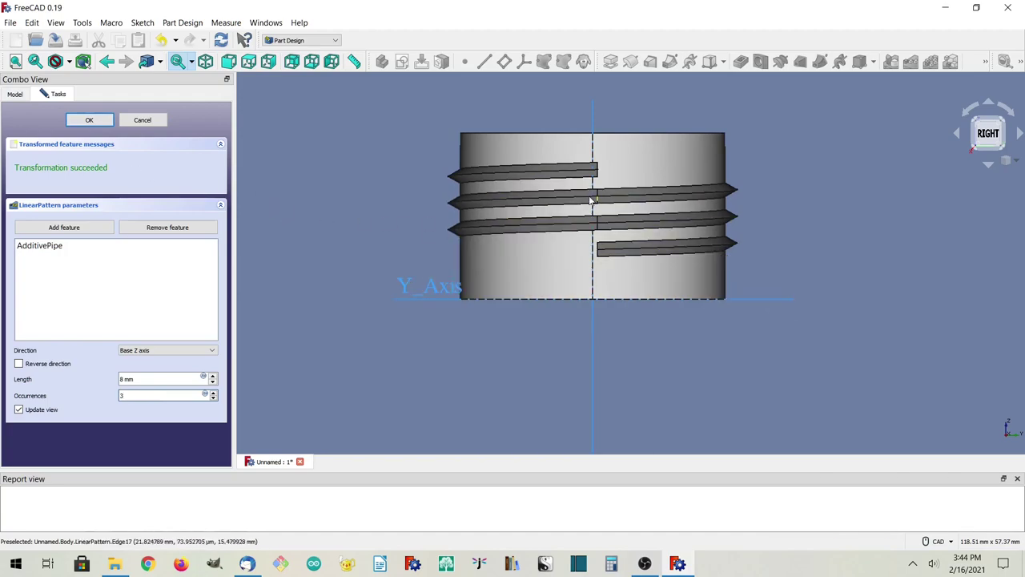
{"action": "left_click", "coordinate": [89, 119]}
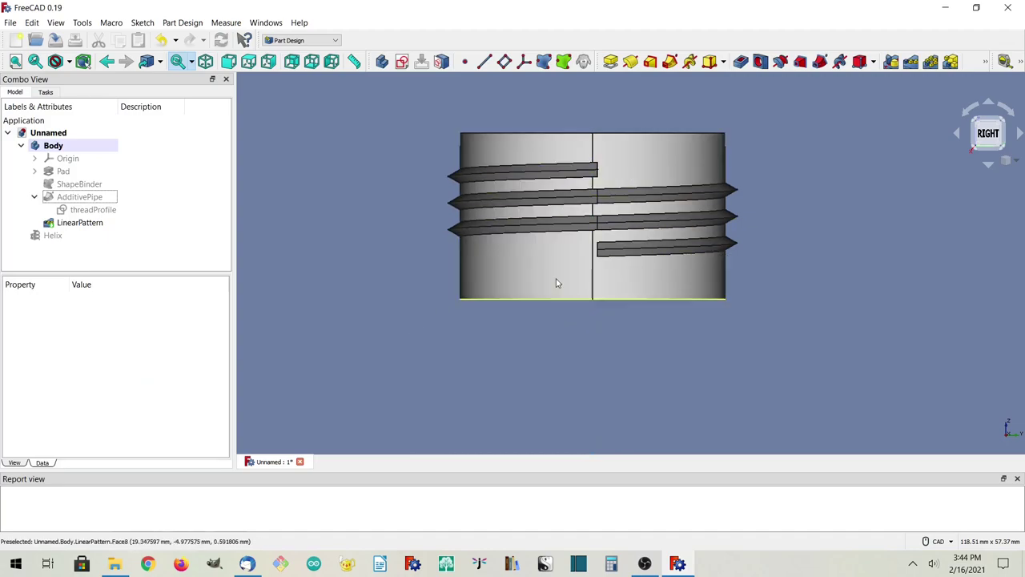
- Switch to the Part workbench and make a refined-shape copy of the LinearPattern
{"action": "middle_click_drag", "start_coordinate": [556, 274], "coordinate": [565, 311]}
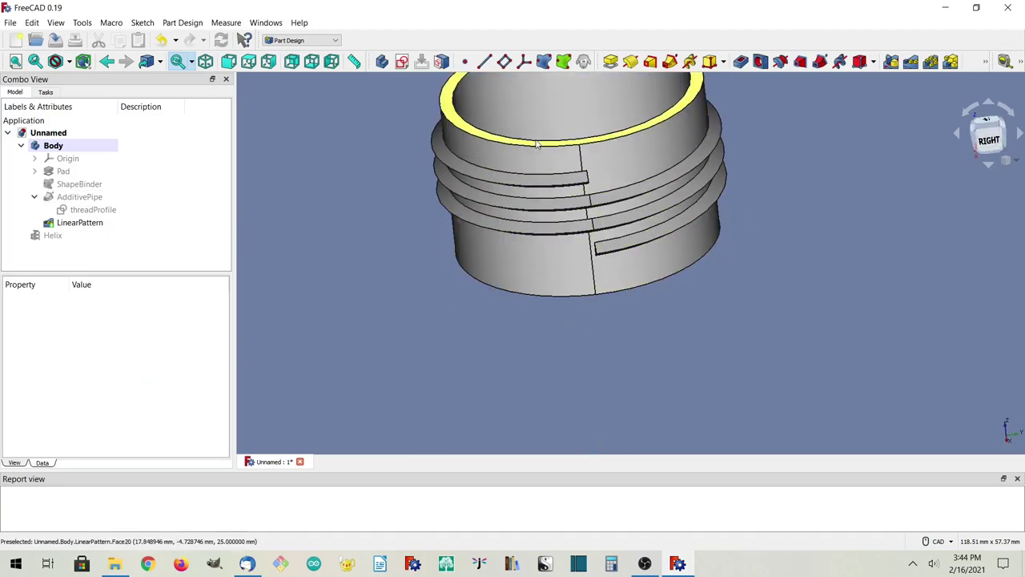
{"action": "middle_click_drag", "start_coordinate": [561, 254], "coordinate": [555, 357]}
{"action": "left_click", "coordinate": [288, 40]}
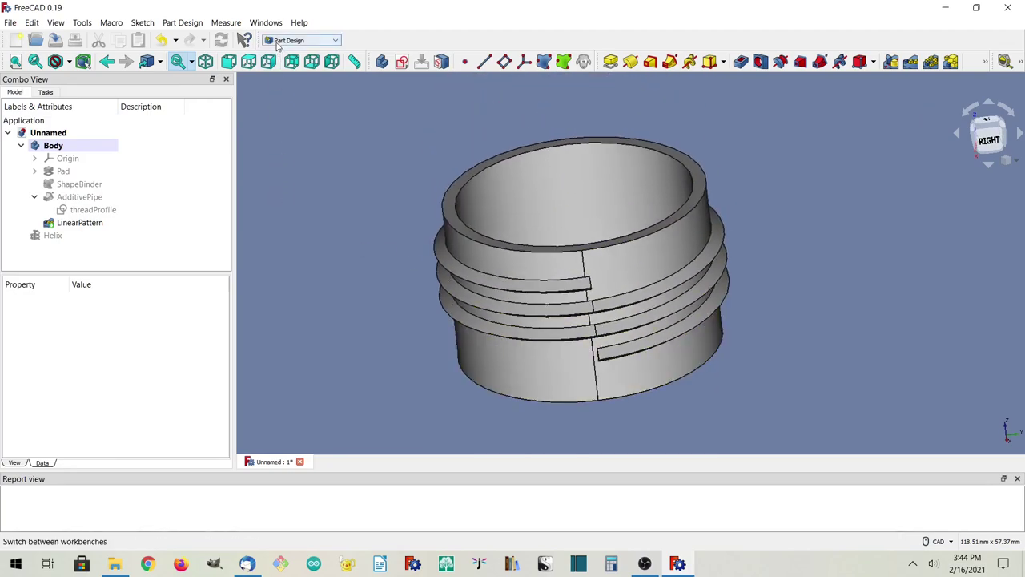
{"action": "left_click", "coordinate": [276, 141]}
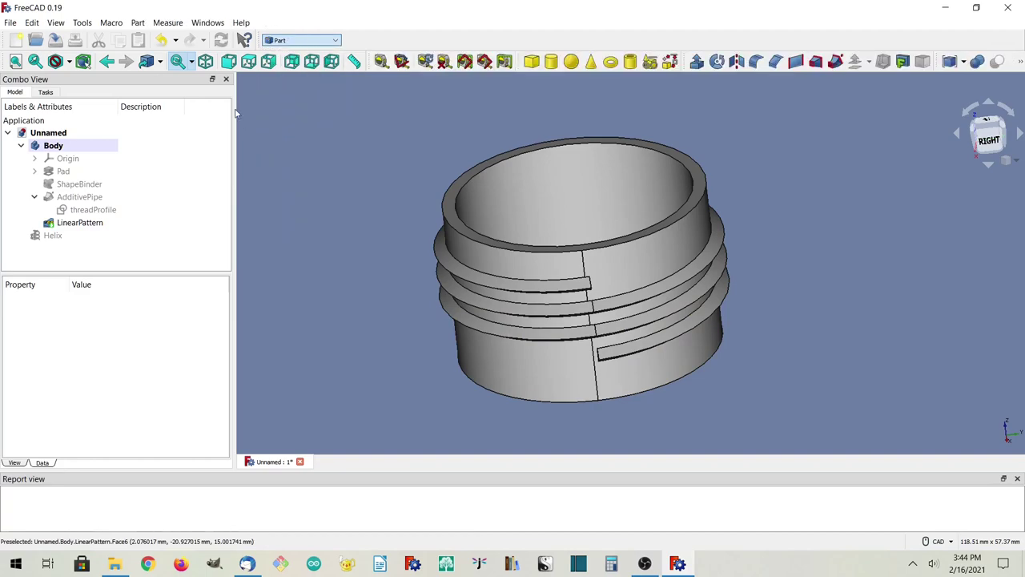
{"action": "left_click", "coordinate": [138, 23]}
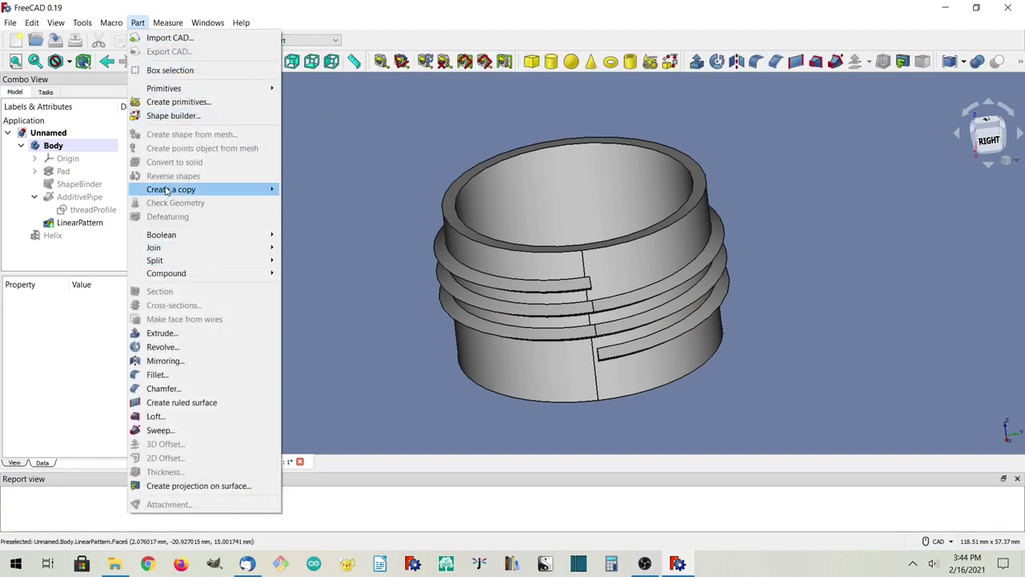
{"action": "mouse_move", "coordinate": [172, 190]}
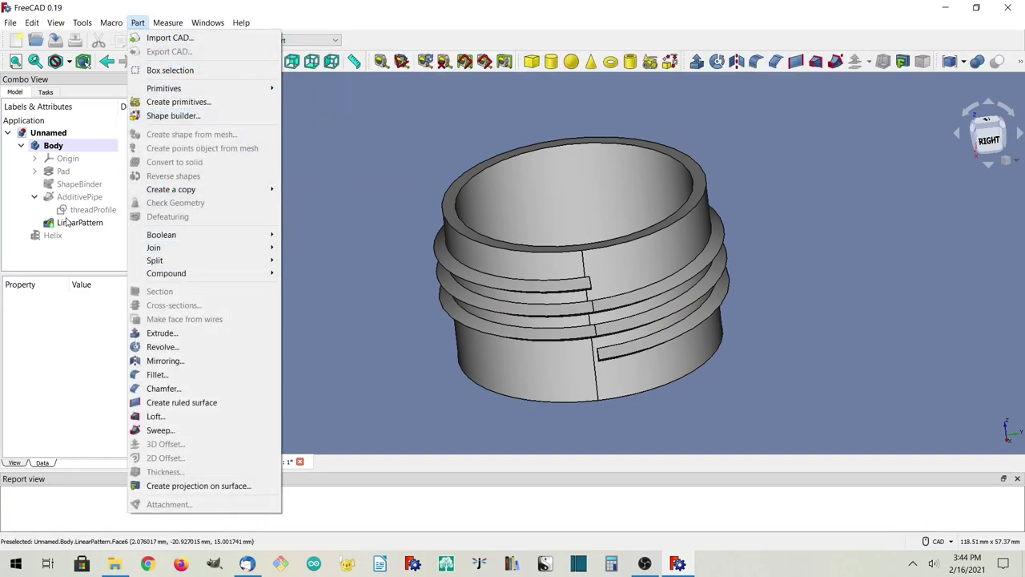
{"action": "left_click", "coordinate": [71, 222]}
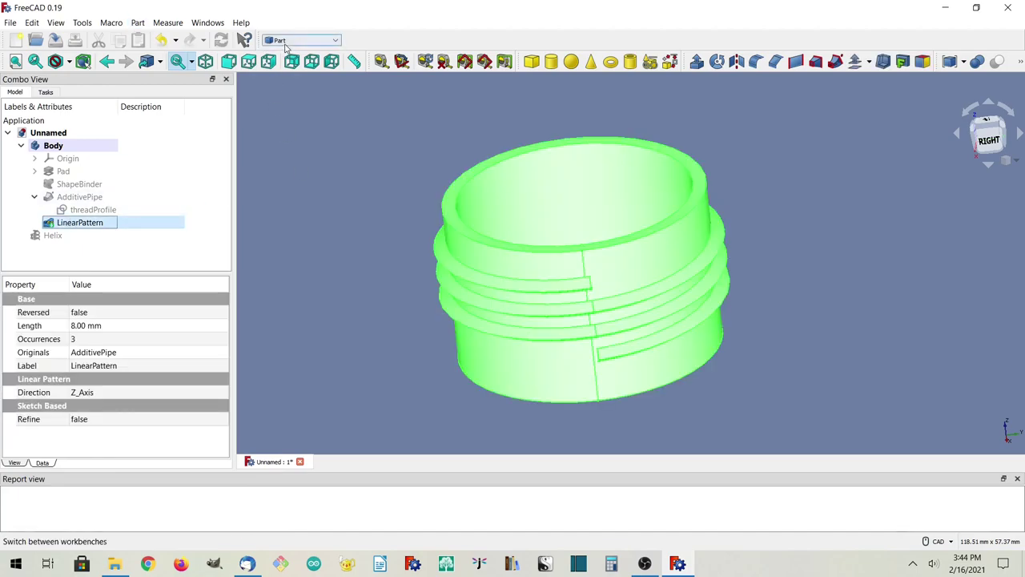
{"action": "left_click", "coordinate": [138, 23]}
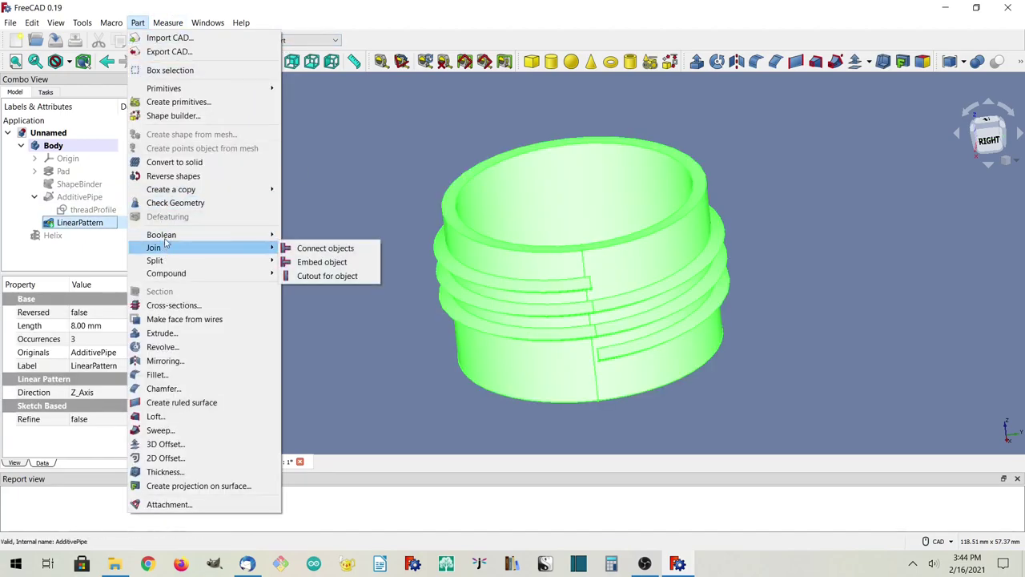
{"action": "mouse_move", "coordinate": [171, 192]}
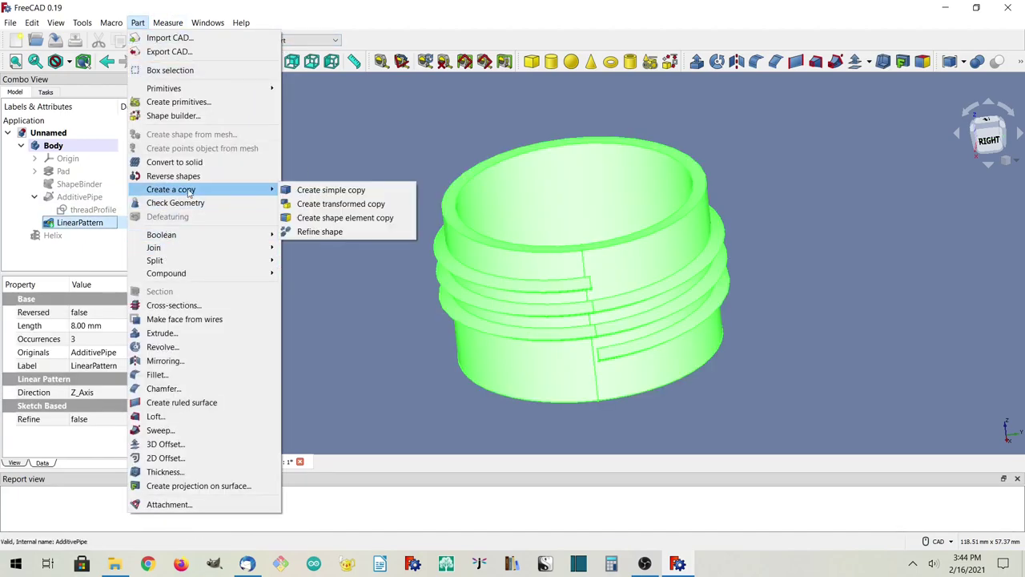
{"action": "left_click", "coordinate": [318, 232]}
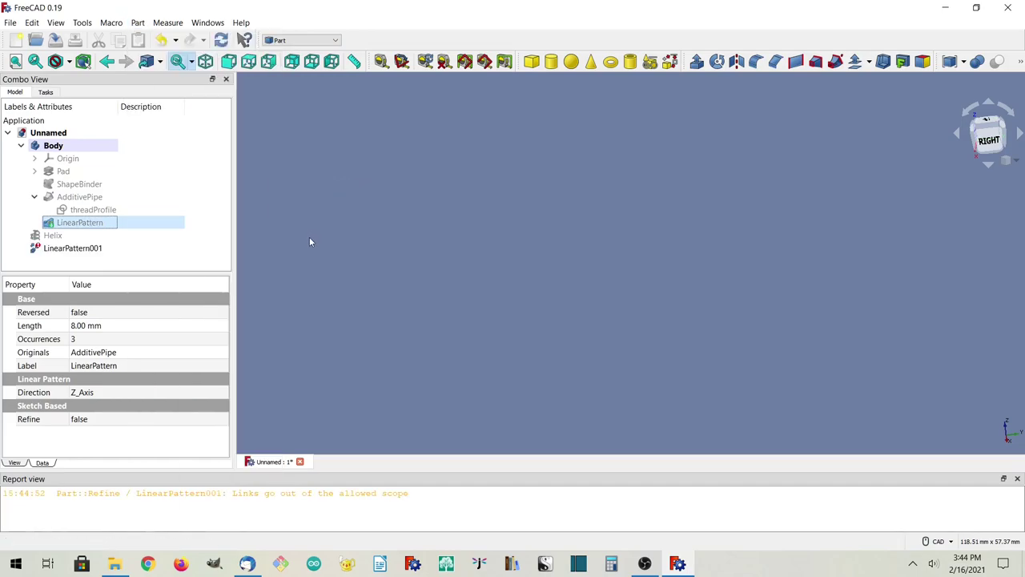
- Delete the failed LinearPattern001 copy and make the LinearPattern visible again
{"action": "left_click", "coordinate": [100, 250]}
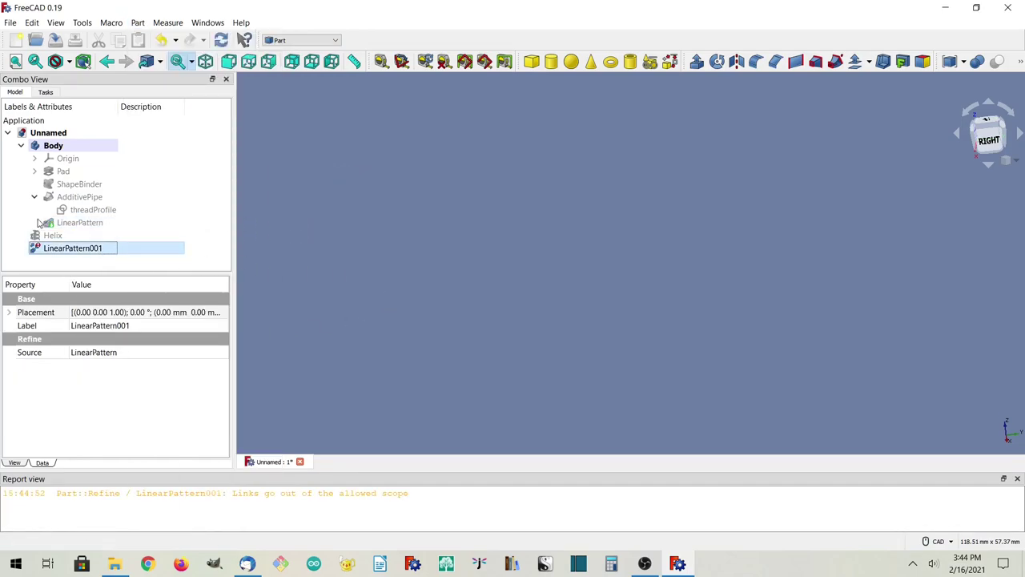
{"action": "right_click", "coordinate": [60, 254]}
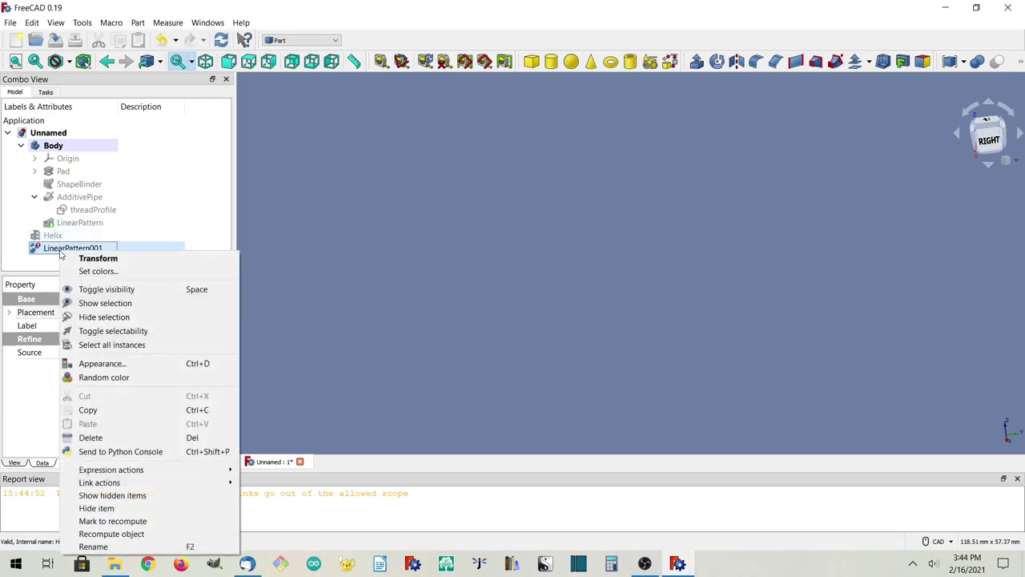
{"action": "left_click", "coordinate": [99, 442]}
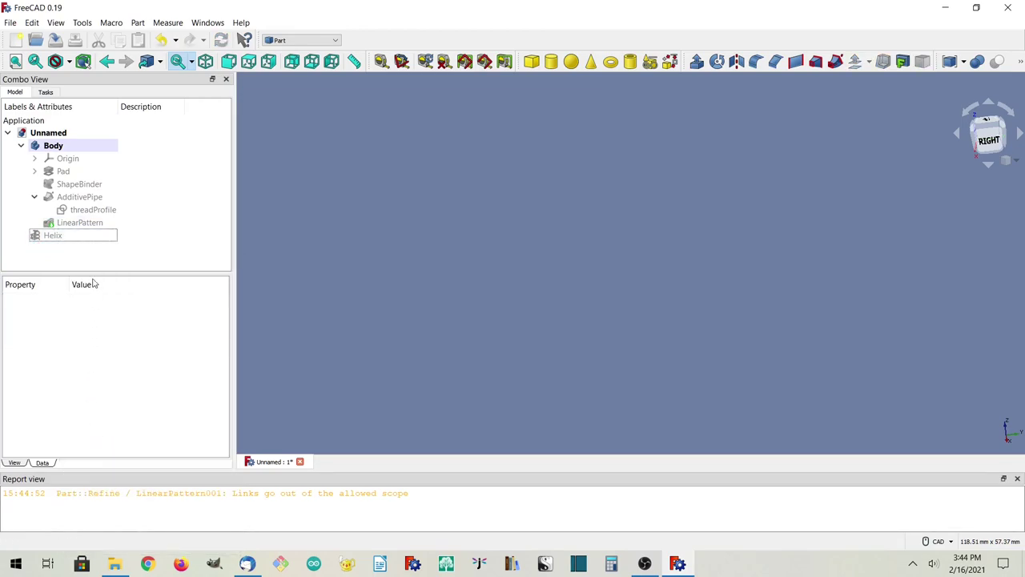
{"action": "left_click", "coordinate": [76, 199]}
{"action": "left_click", "coordinate": [80, 223]}
{"action": "key", "text": "space"}
- Select the Helix and edit its Height property to change it to 4.1 mm
{"action": "left_click", "coordinate": [408, 302]}
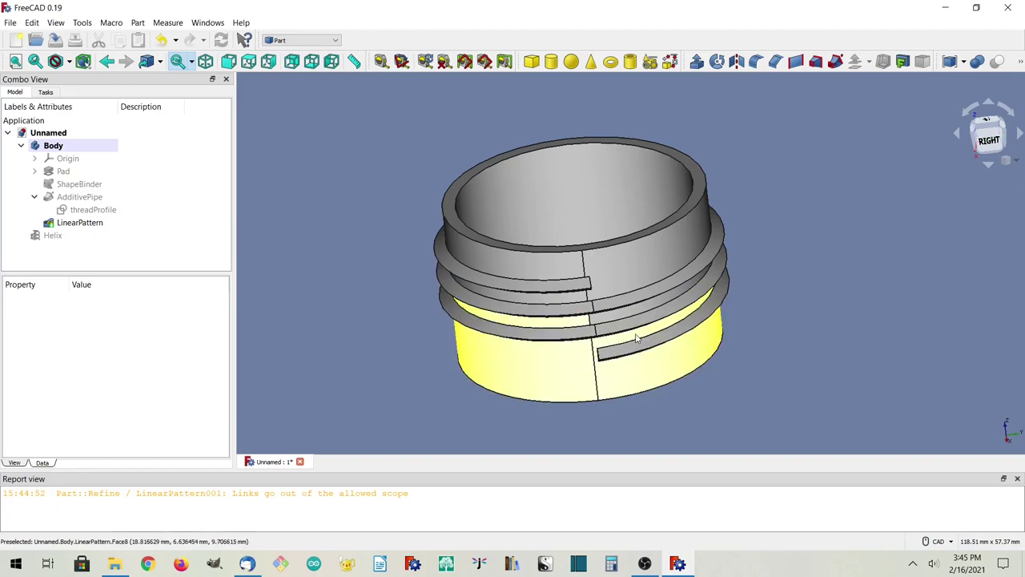
{"action": "left_click", "coordinate": [53, 235]}
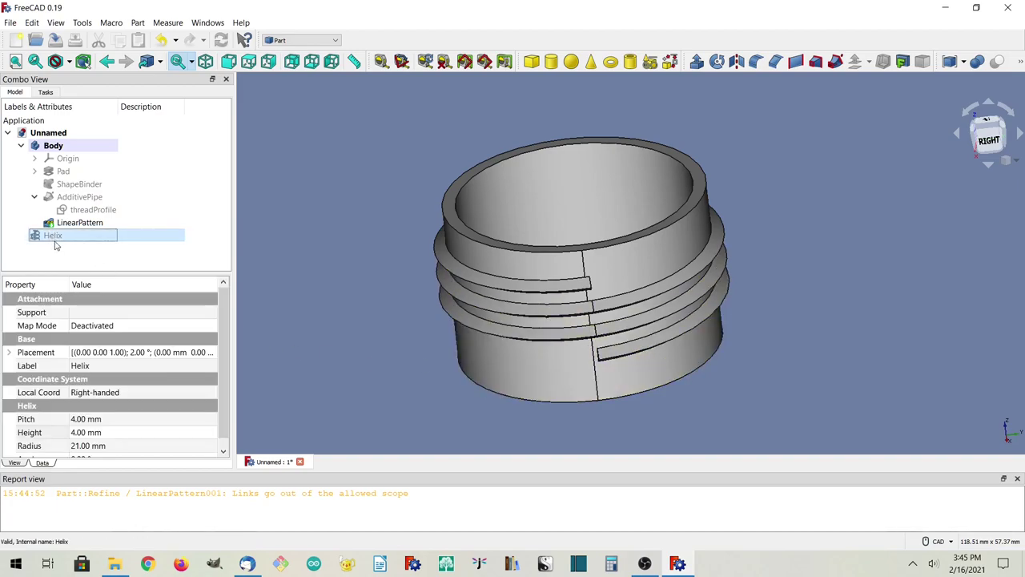
{"action": "scroll", "coordinate": [98, 423], "scroll_direction": "down", "scroll_amount": 1}
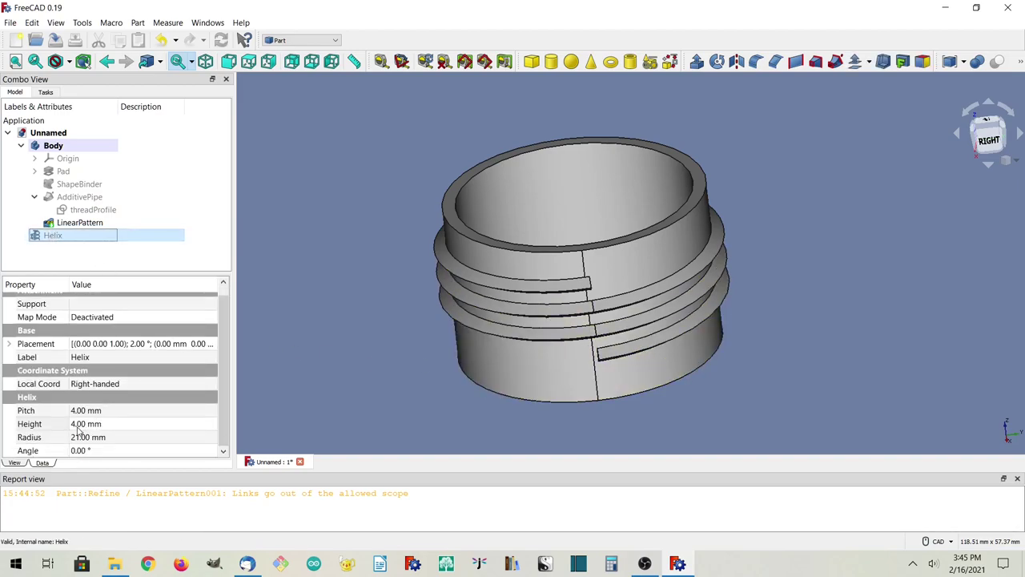
{"action": "left_click", "coordinate": [78, 428]}
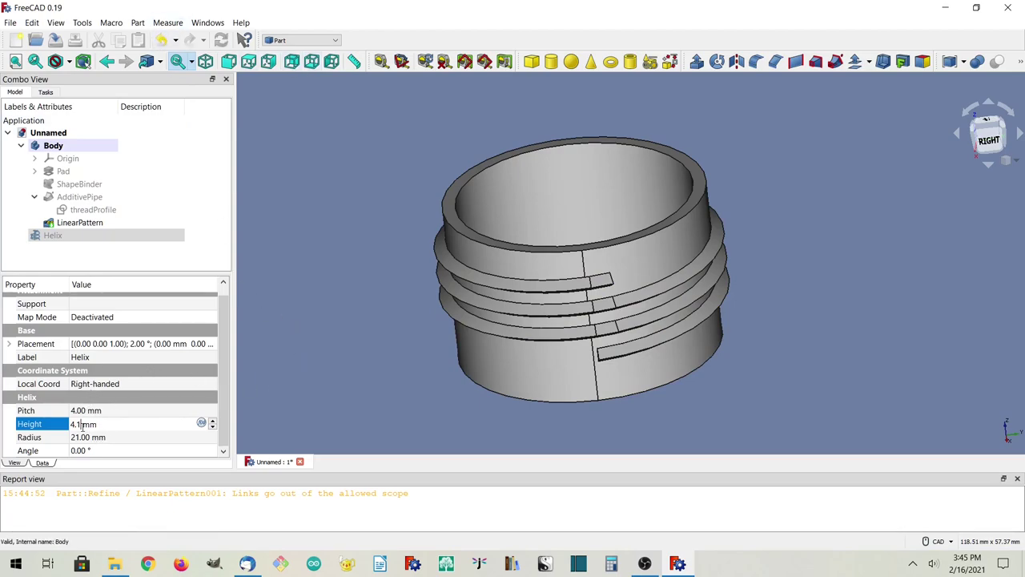
- Try a 3.95 mm helix height, then settle on 3.99 mm, recomputing the ring after each change
{"action": "type", "text": "3"}
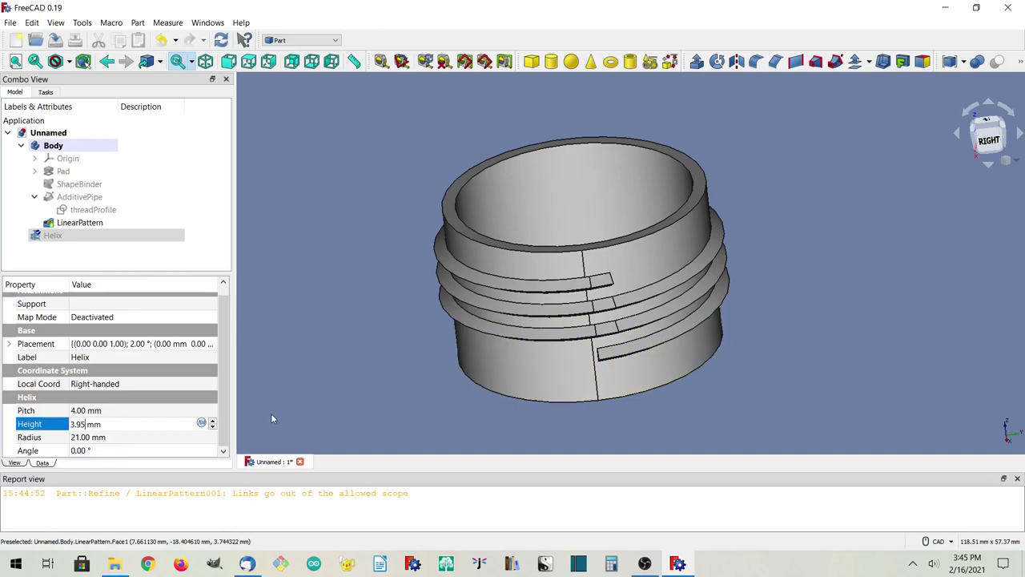
{"action": "left_click", "coordinate": [221, 39]}
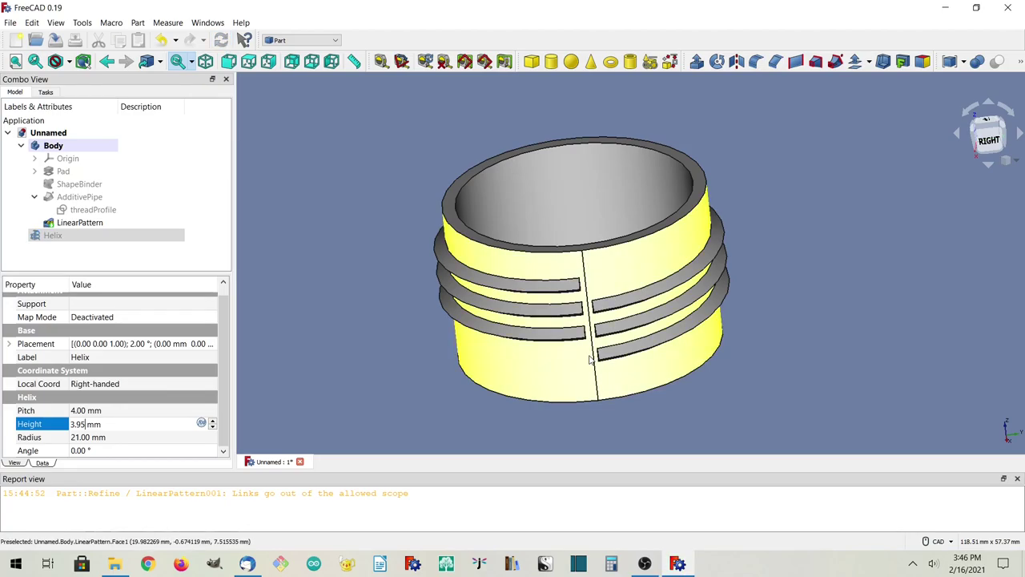
{"action": "mouse_move", "coordinate": [591, 361]}
{"action": "middle_mouse_down"}
{"action": "mouse_move", "coordinate": [594, 327]}
{"action": "mouse_move", "coordinate": [604, 362]}
{"action": "middle_mouse_up"}
{"action": "left_click", "coordinate": [81, 423]}
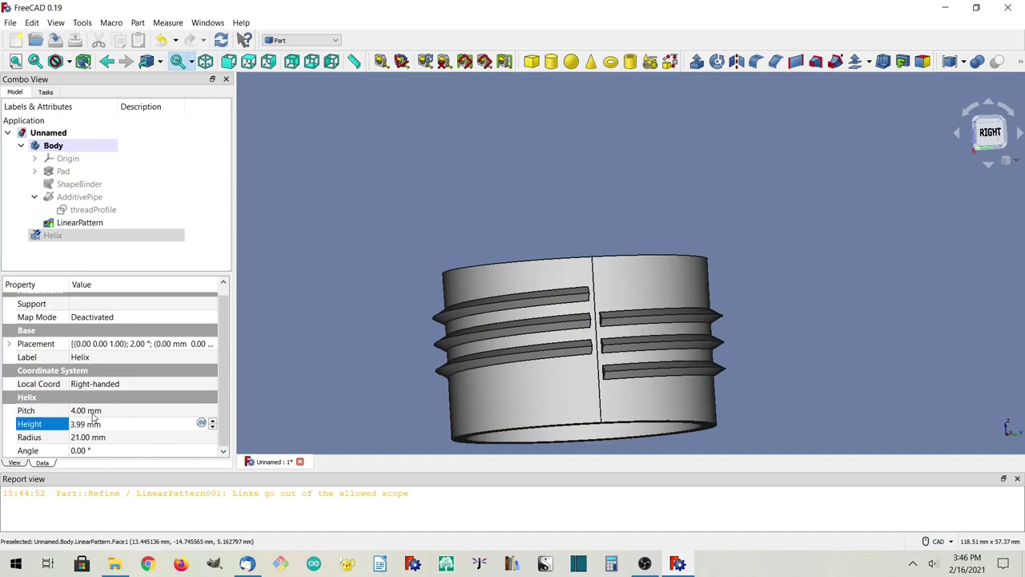
{"action": "left_click", "coordinate": [222, 40]}
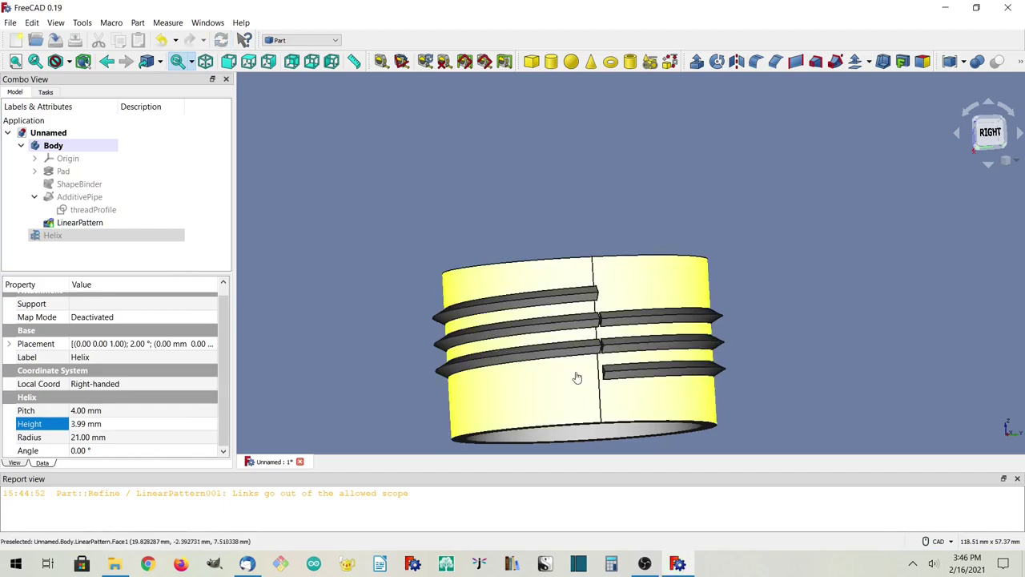
{"action": "middle_click_drag", "start_coordinate": [578, 371], "coordinate": [556, 374]}
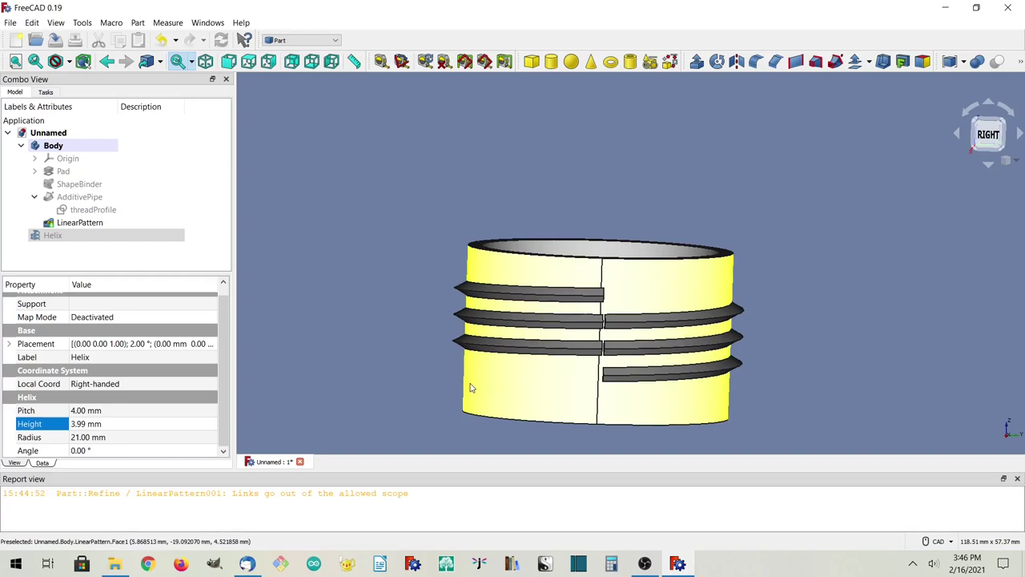
{"action": "left_click", "coordinate": [389, 368]}
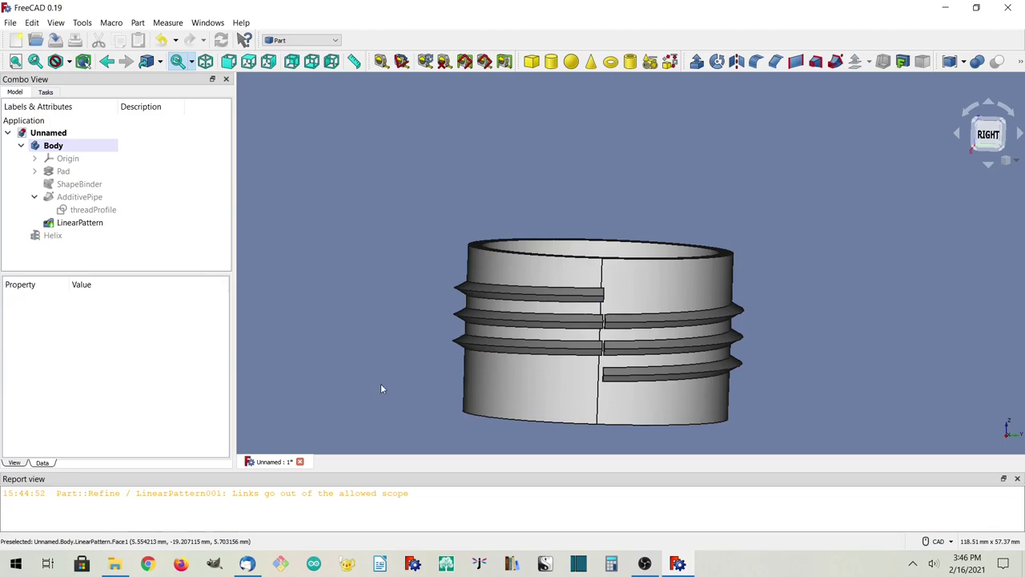
{"action": "left_click", "coordinate": [568, 293]}
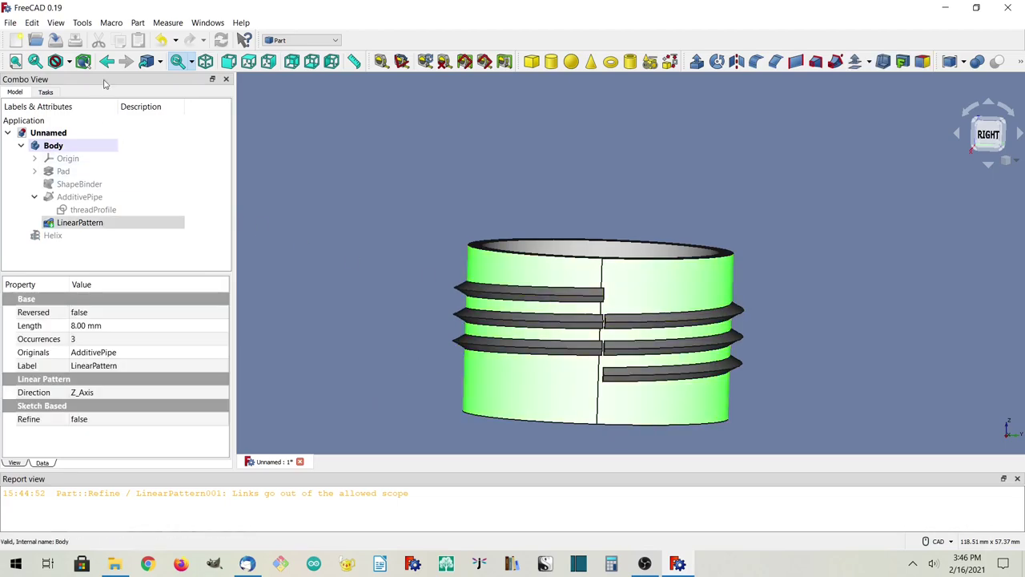
{"action": "left_click", "coordinate": [139, 23]}
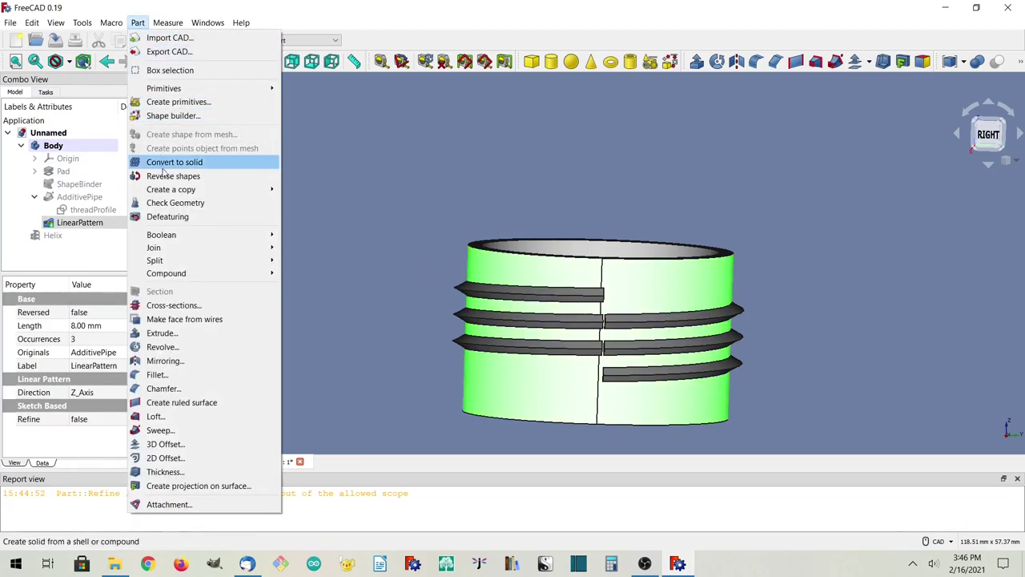
{"action": "mouse_move", "coordinate": [208, 22]}
{"action": "left_click", "coordinate": [371, 192]}
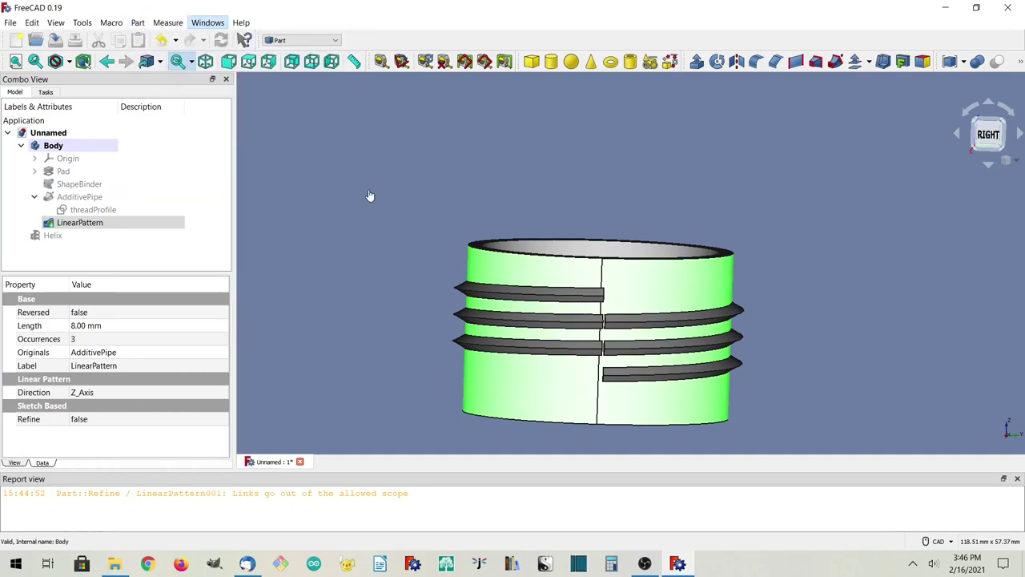
{"action": "left_click", "coordinate": [371, 192]}
{"action": "left_click", "coordinate": [302, 40]}
{"action": "left_click", "coordinate": [275, 296]}
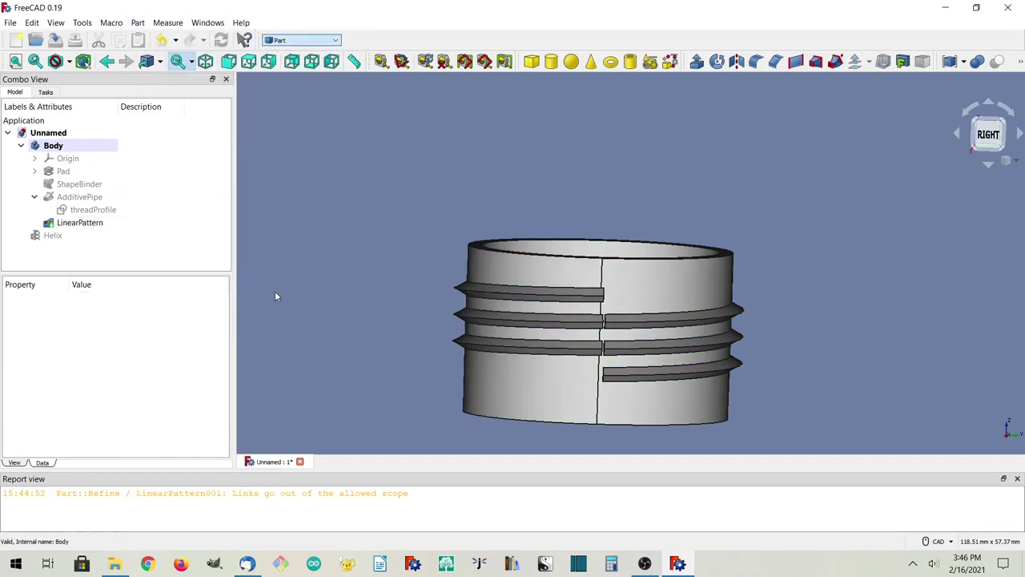
{"action": "left_click", "coordinate": [80, 223]}
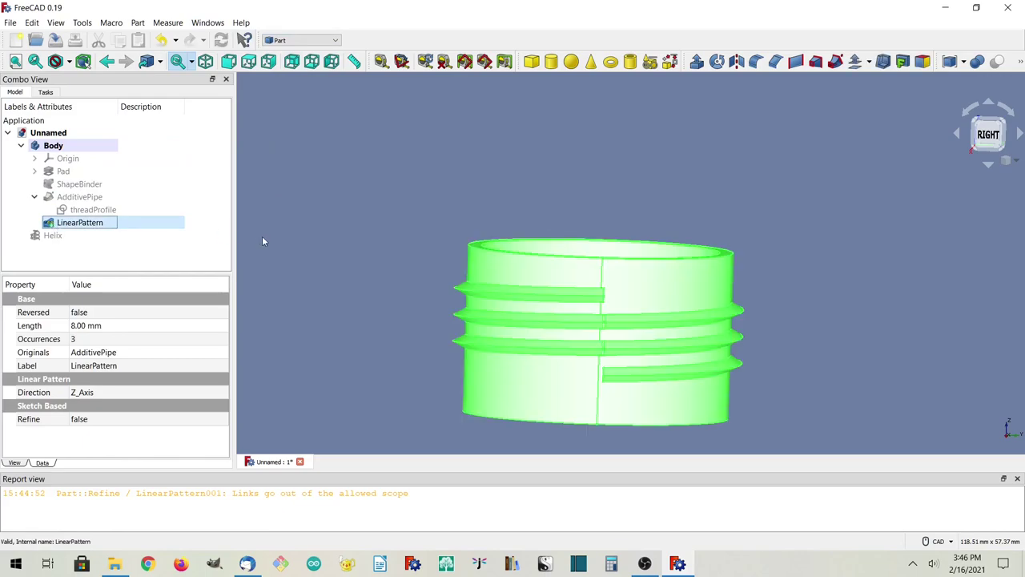
{"action": "left_click", "coordinate": [138, 23]}
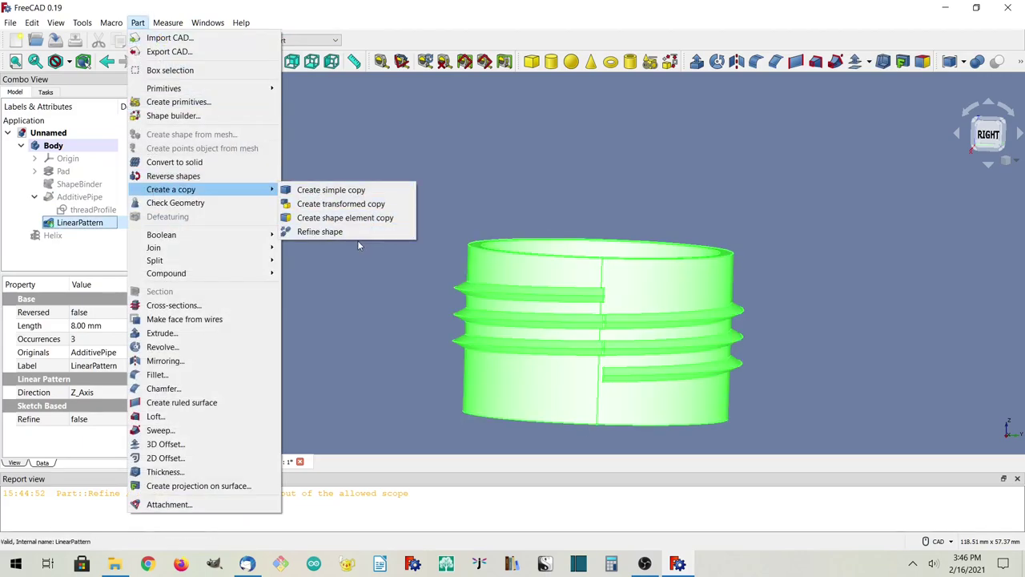
{"action": "left_click", "coordinate": [345, 233]}
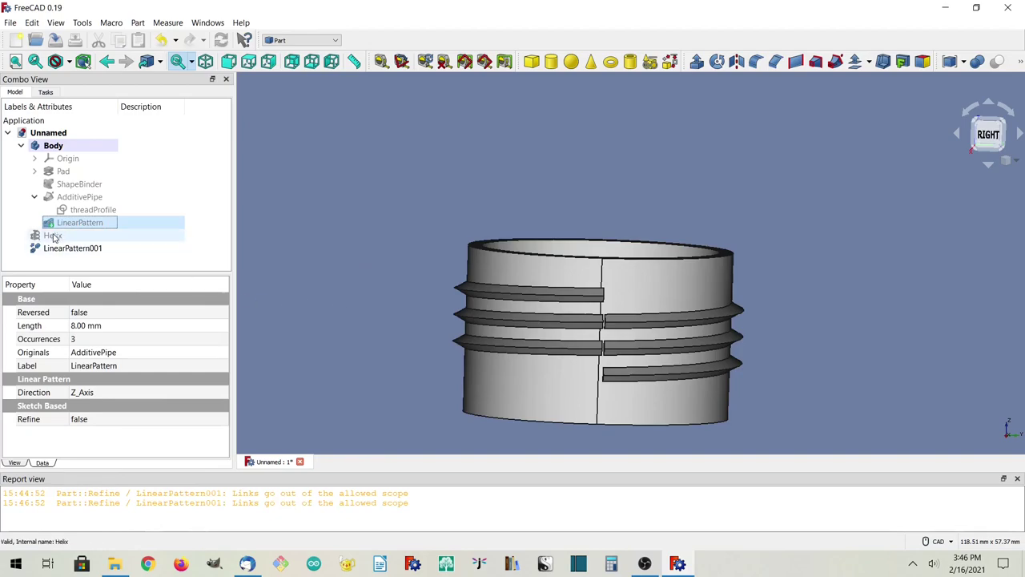
{"action": "left_click", "coordinate": [386, 301]}
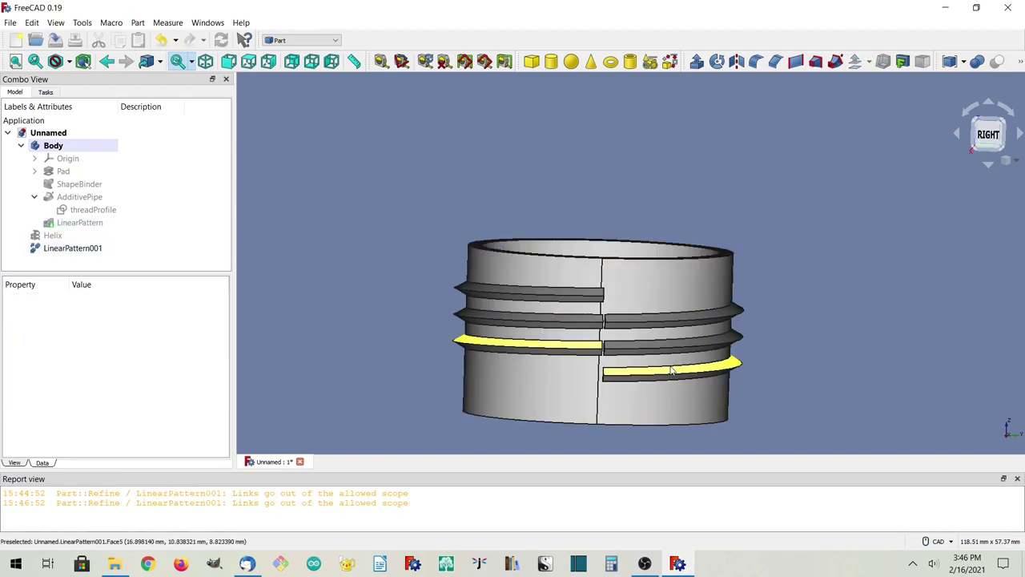
{"action": "middle_click_drag", "start_coordinate": [671, 340], "coordinate": [659, 360]}
{"action": "middle_click_drag", "start_coordinate": [647, 344], "coordinate": [646, 334]}
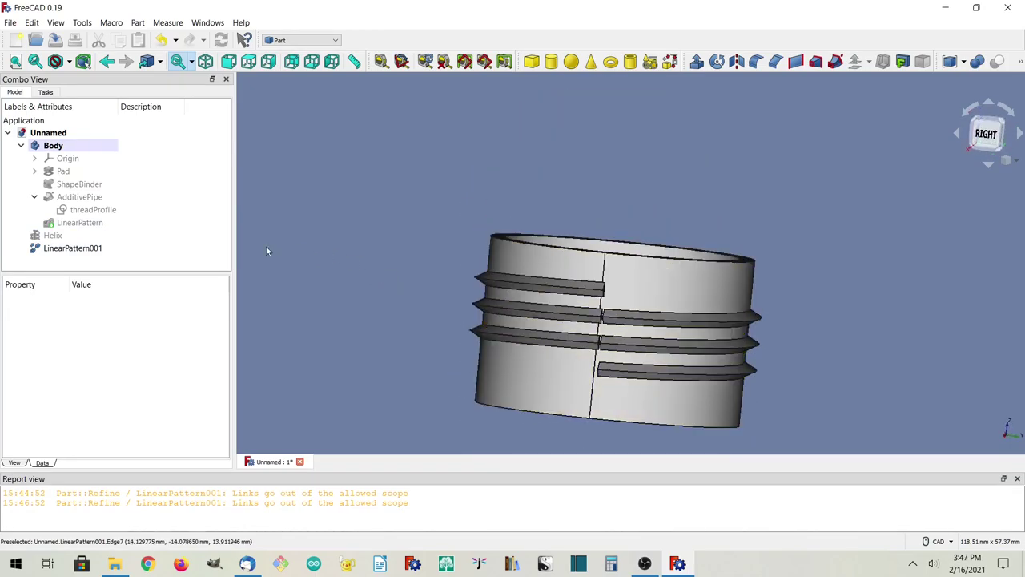
{"action": "left_click", "coordinate": [96, 249]}
{"action": "key", "text": "Delete"}
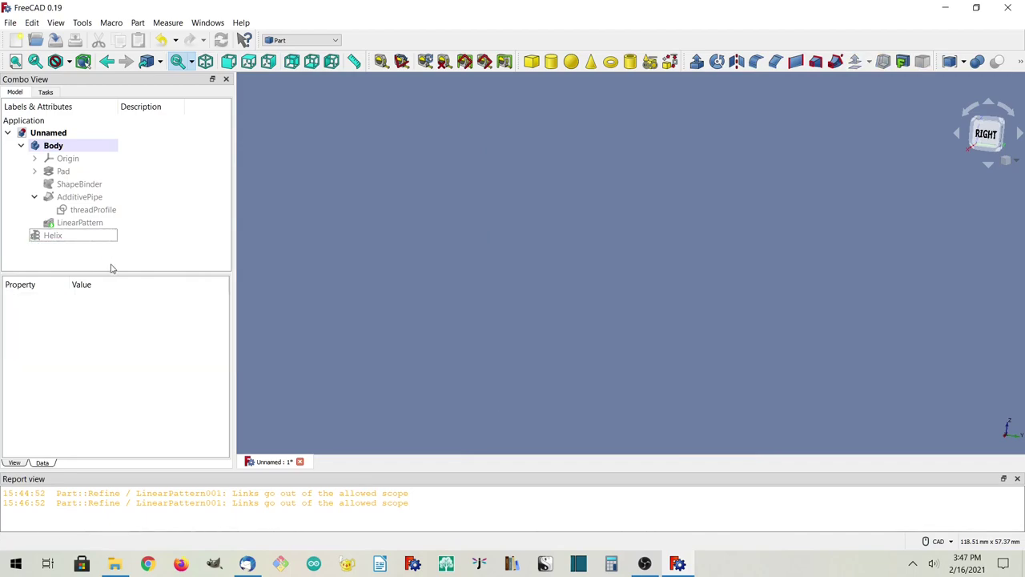
{"action": "left_click", "coordinate": [77, 225]}
{"action": "key", "text": "space"}
{"action": "left_click", "coordinate": [399, 297]}
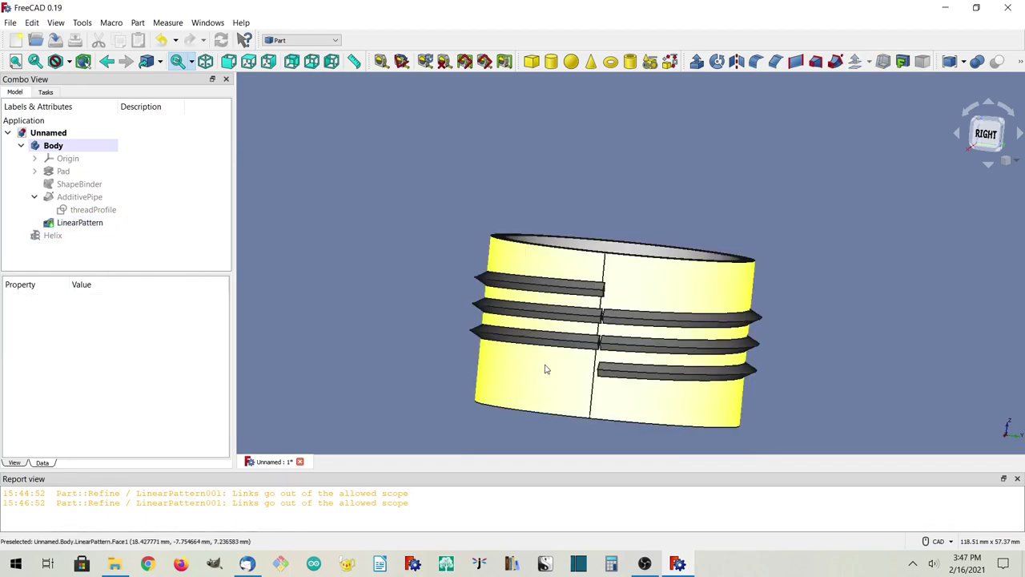
- Fit the ring in an isometric view, then switch to the front view and zoom in on the thread ridges
{"action": "left_click", "coordinate": [497, 278]}
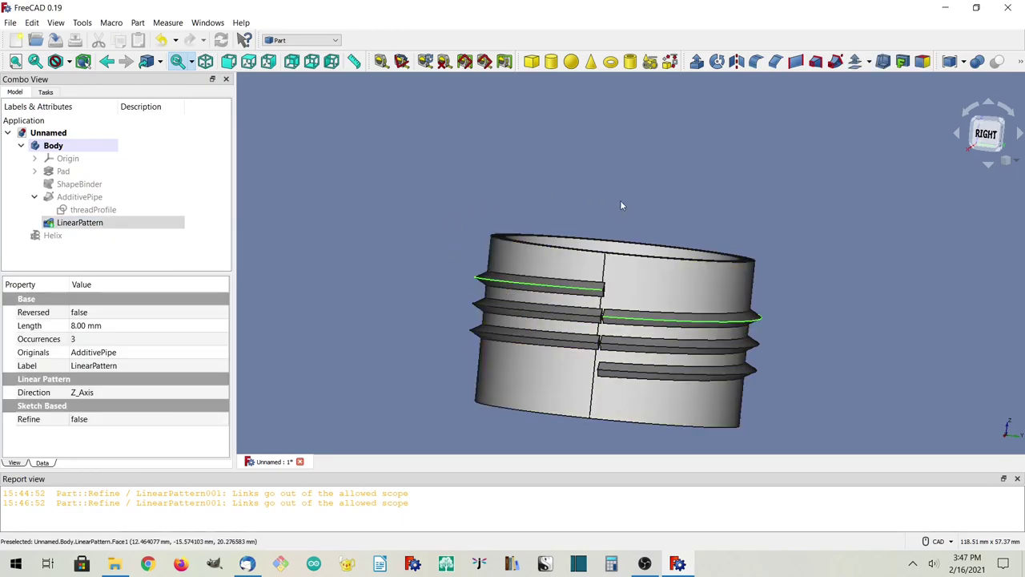
{"action": "middle_click_drag", "start_coordinate": [618, 202], "coordinate": [680, 234]}
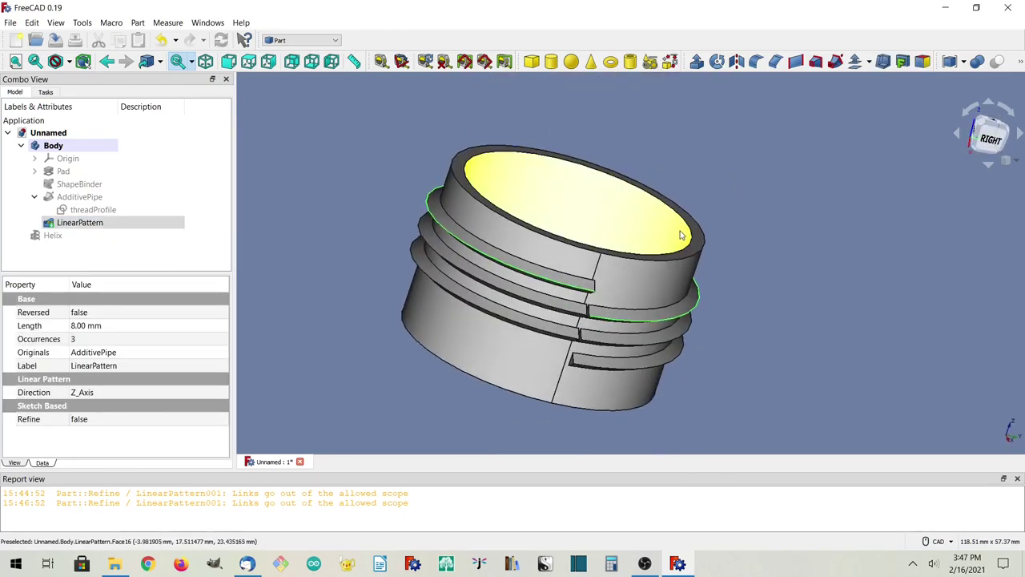
{"action": "left_click", "coordinate": [314, 210]}
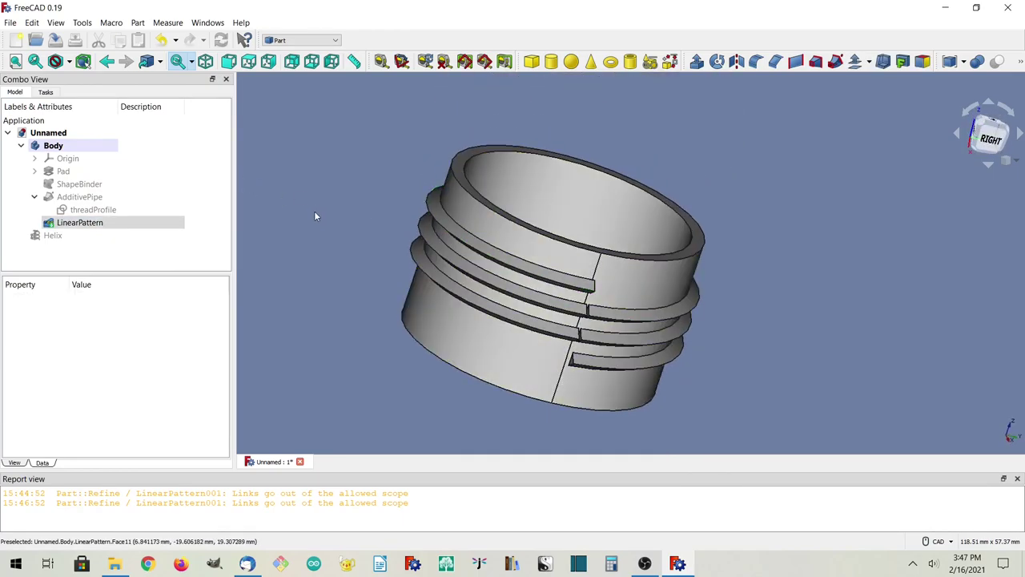
{"action": "left_click", "coordinate": [15, 61]}
{"action": "left_click", "coordinate": [206, 62]}
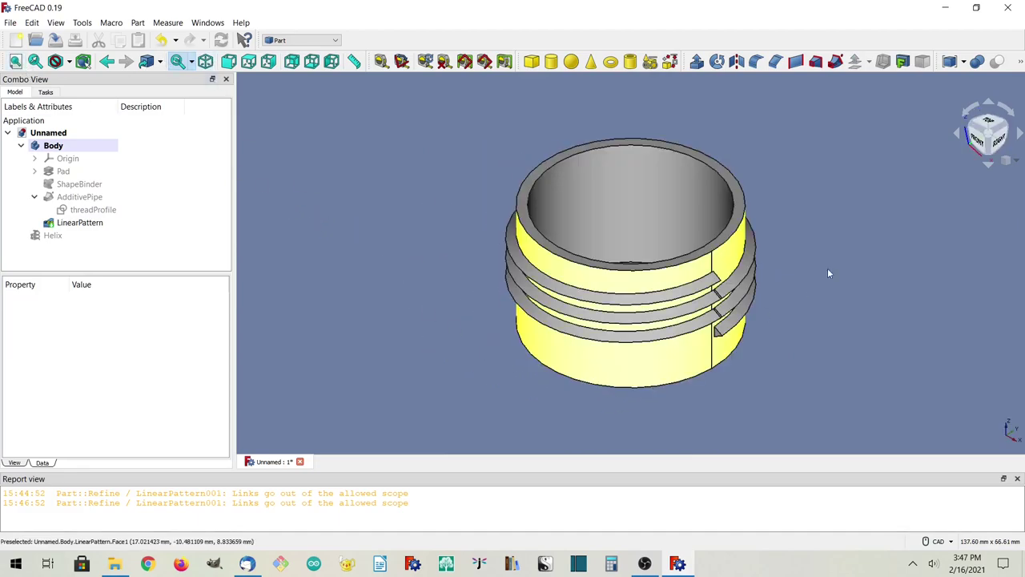
{"action": "left_click", "coordinate": [979, 143]}
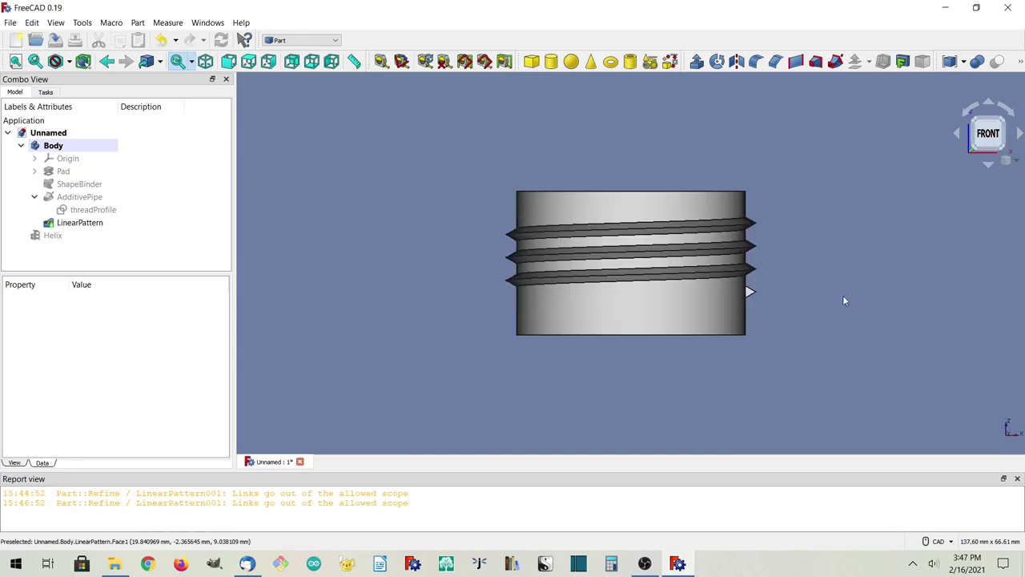
{"action": "scroll", "coordinate": [763, 300], "scroll_direction": "up", "scroll_amount": 5}
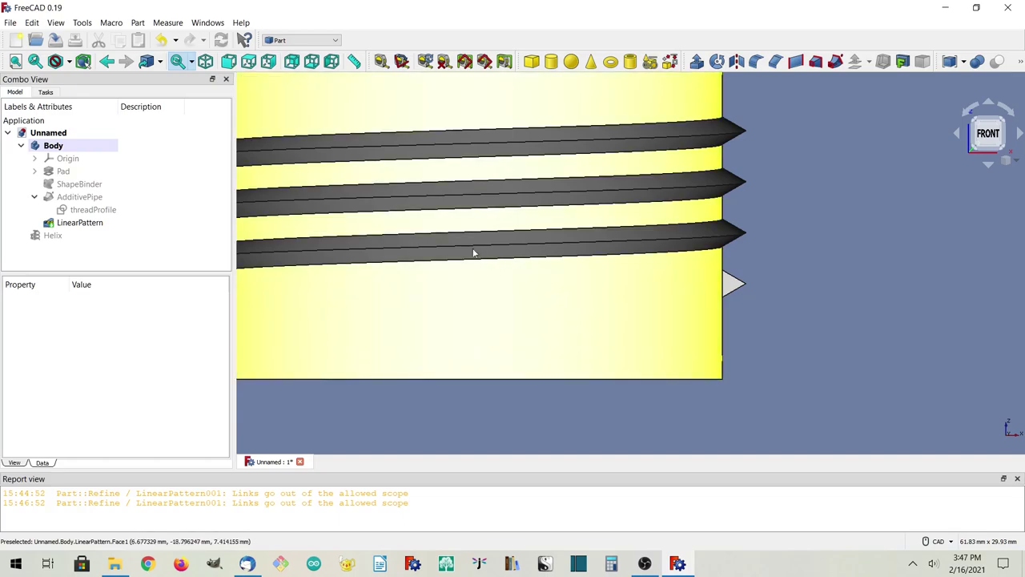
{"action": "double_click", "coordinate": [92, 210]}
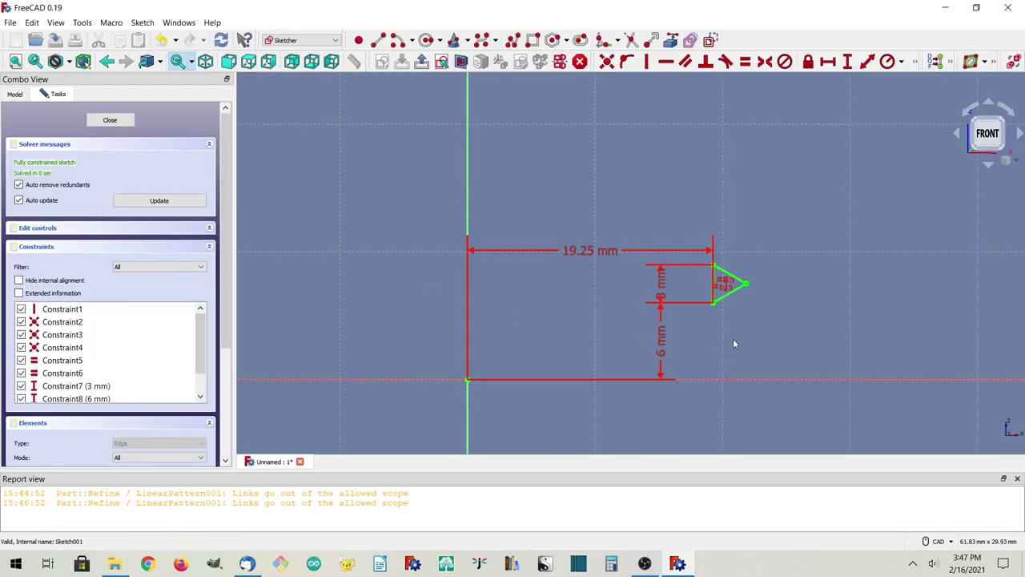
{"action": "scroll", "coordinate": [733, 341], "scroll_direction": "up", "scroll_amount": 5}
{"action": "middle_click_drag", "start_coordinate": [705, 275], "coordinate": [723, 368]}
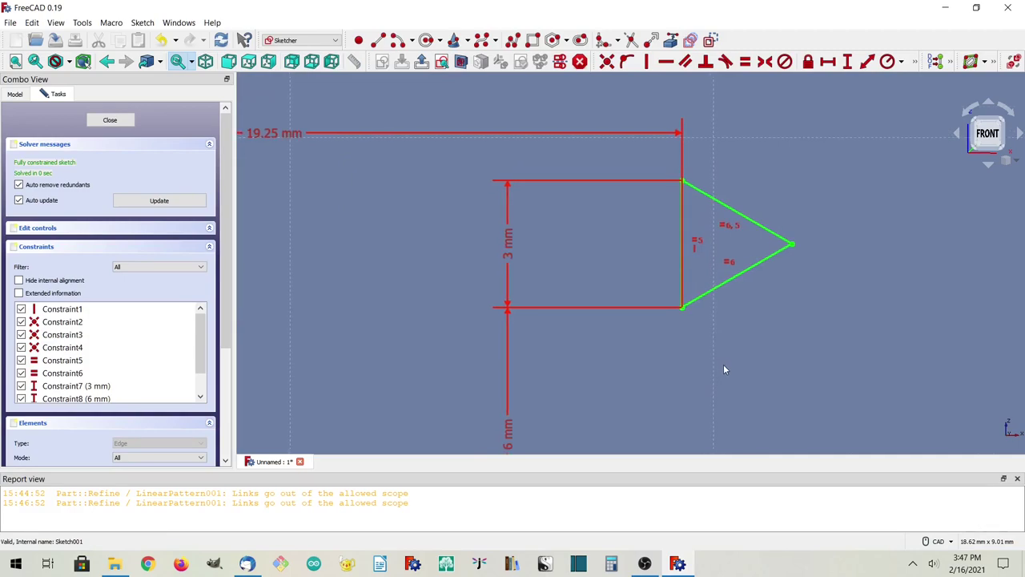
{"action": "left_click", "coordinate": [712, 289]}
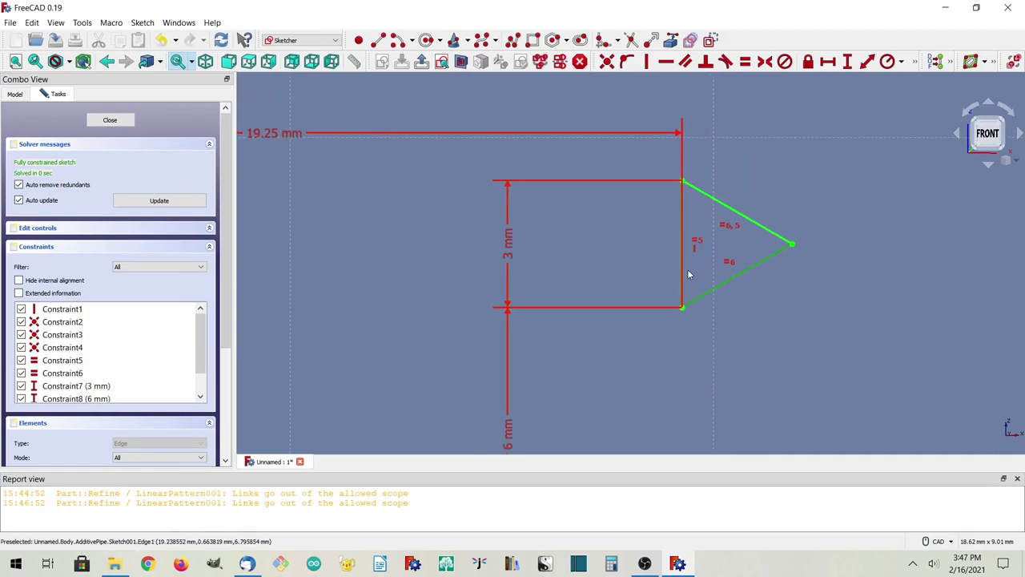
{"action": "left_click", "coordinate": [745, 271]}
{"action": "left_click", "coordinate": [915, 62]}
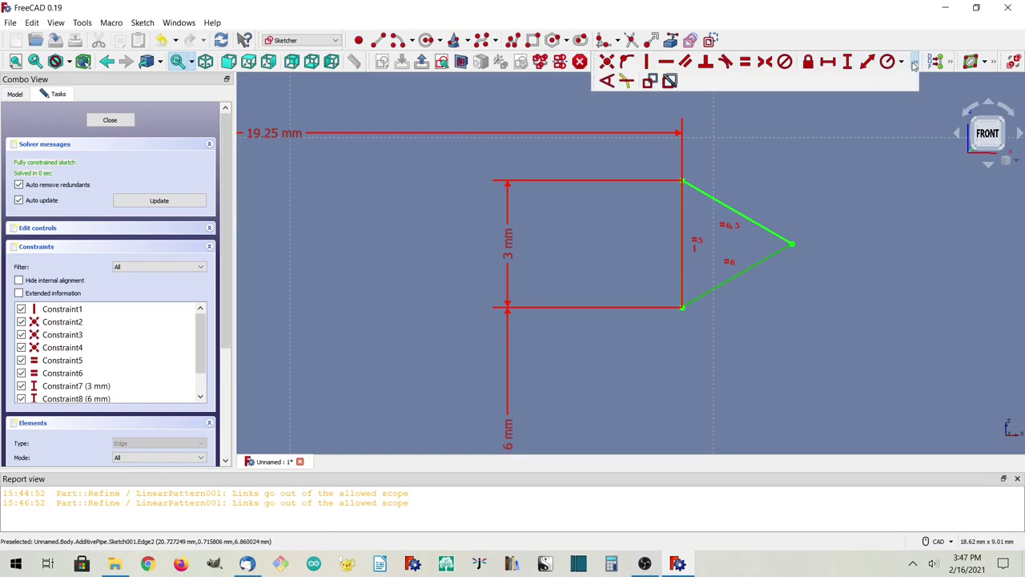
{"action": "left_click", "coordinate": [606, 81]}
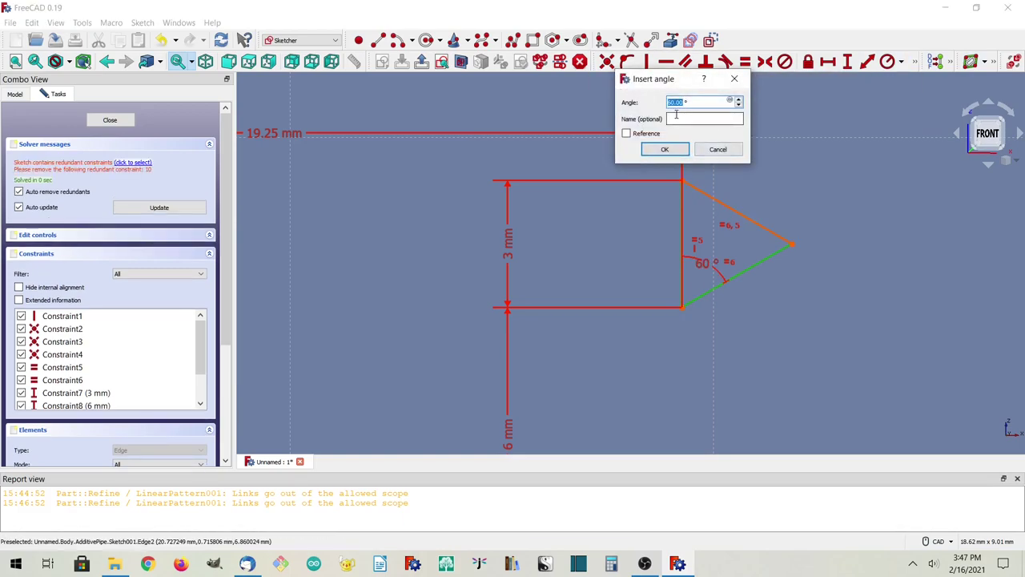
{"action": "left_click", "coordinate": [709, 150]}
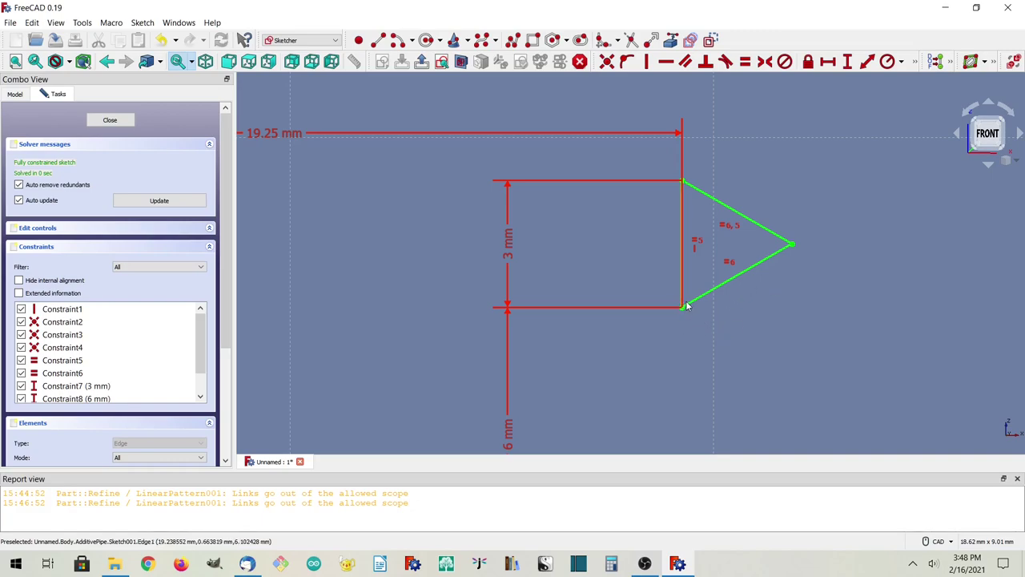
- Delete the 3 mm height constraint and the Constraint5 equal-length constraint, restoring an accidentally deleted sketch
{"action": "left_click", "coordinate": [788, 250]}
{"action": "left_click", "coordinate": [710, 291]}
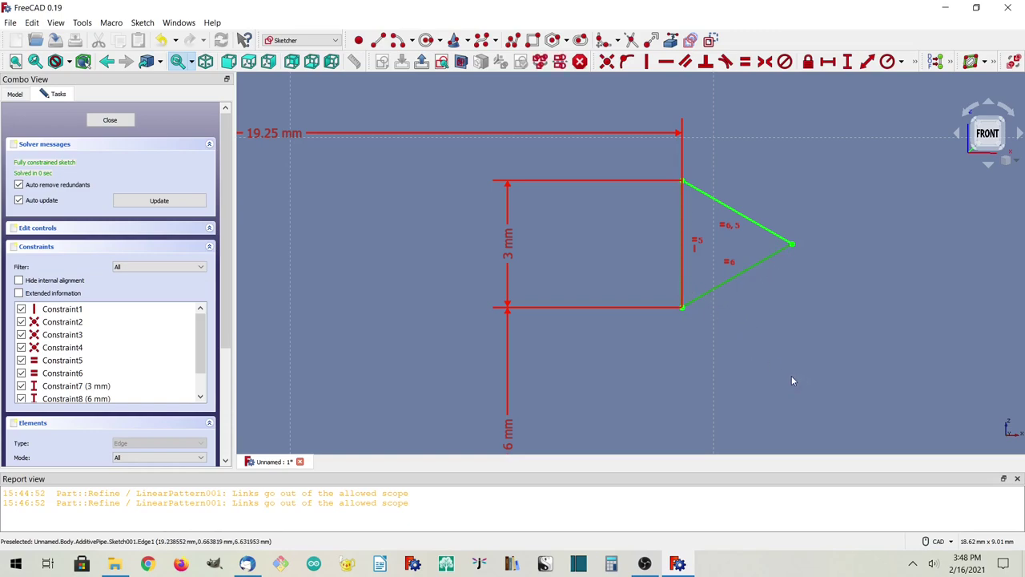
{"action": "left_click", "coordinate": [508, 245]}
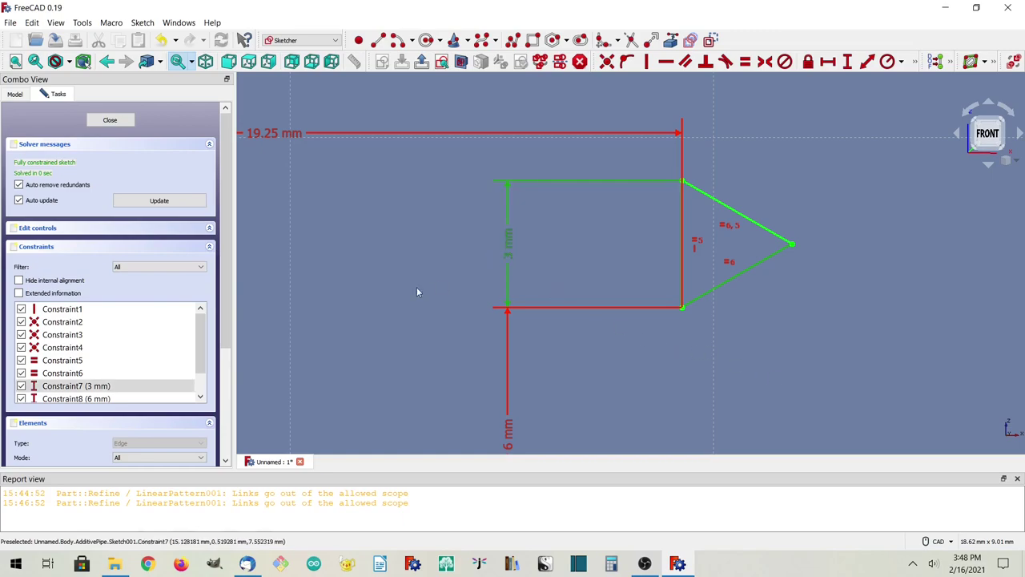
{"action": "key", "text": "Delete"}
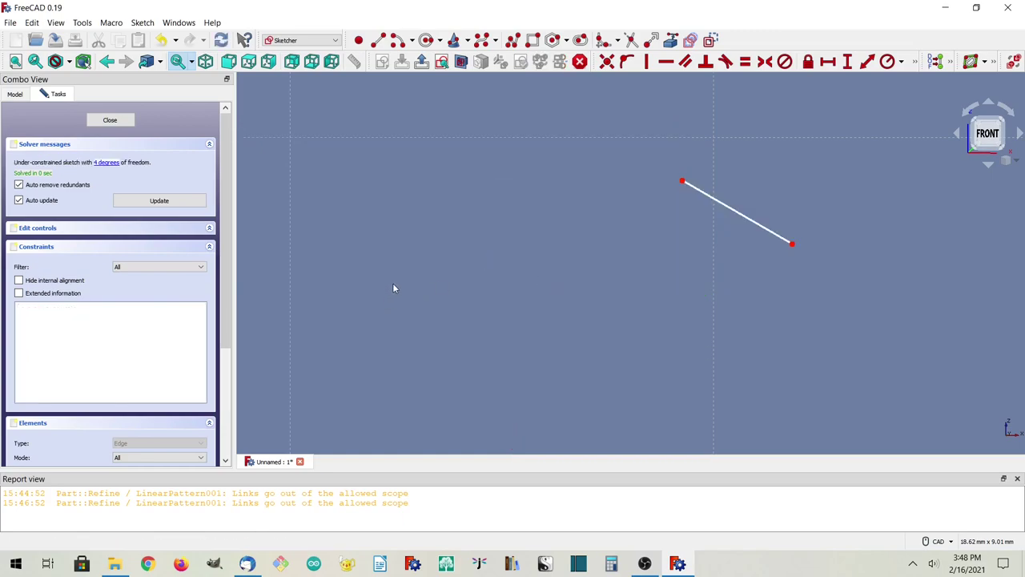
{"action": "key", "text": "ctrl+z"}
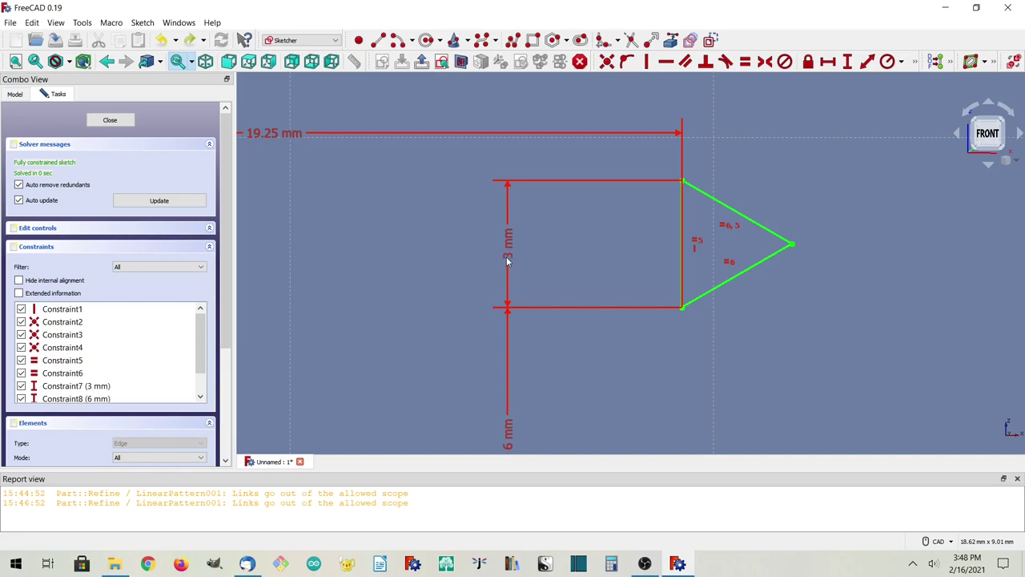
{"action": "scroll", "coordinate": [200, 352], "scroll_direction": "down", "scroll_amount": 1}
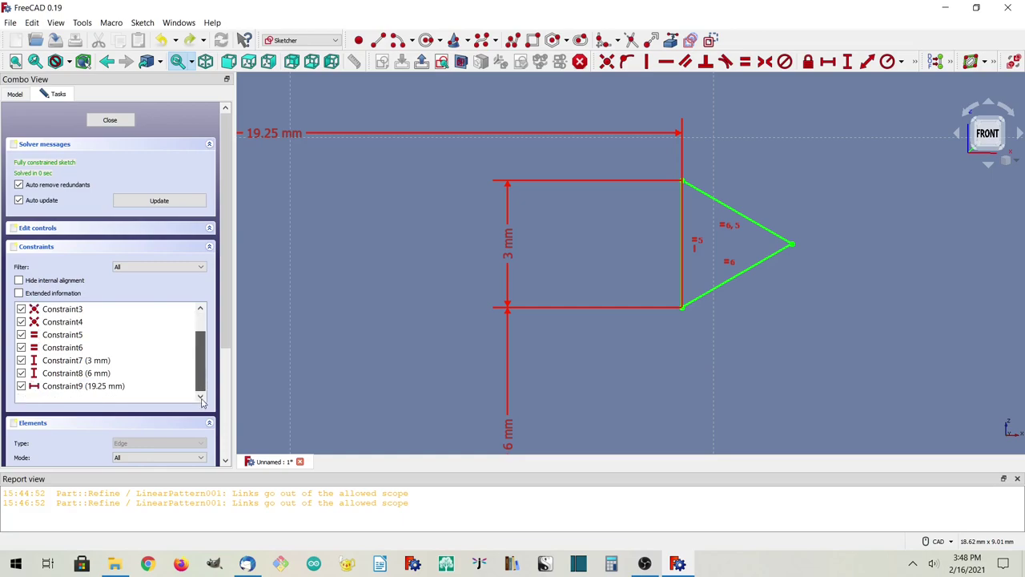
{"action": "scroll", "coordinate": [202, 349], "scroll_direction": "up", "scroll_amount": 1}
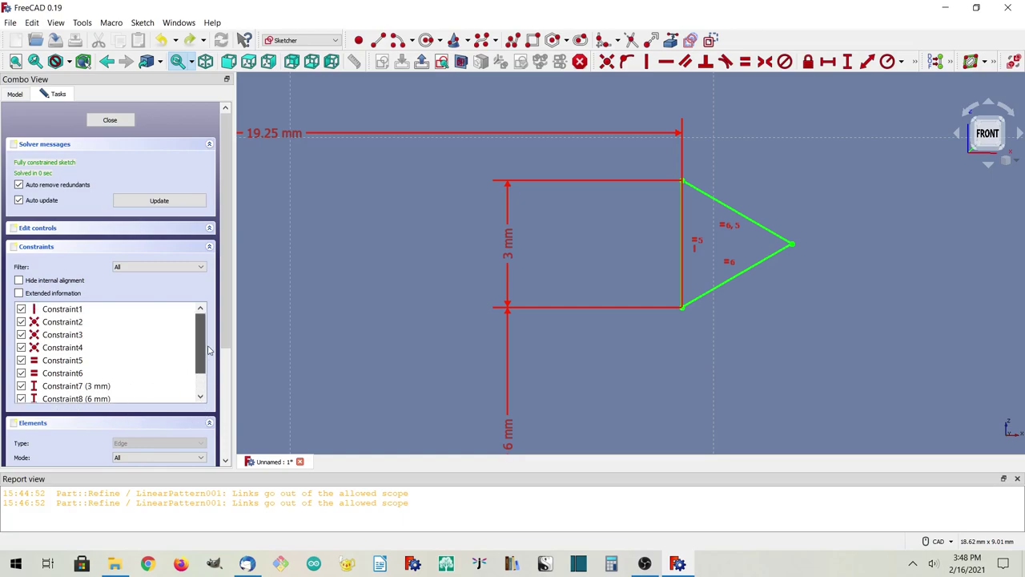
{"action": "left_click", "coordinate": [78, 387]}
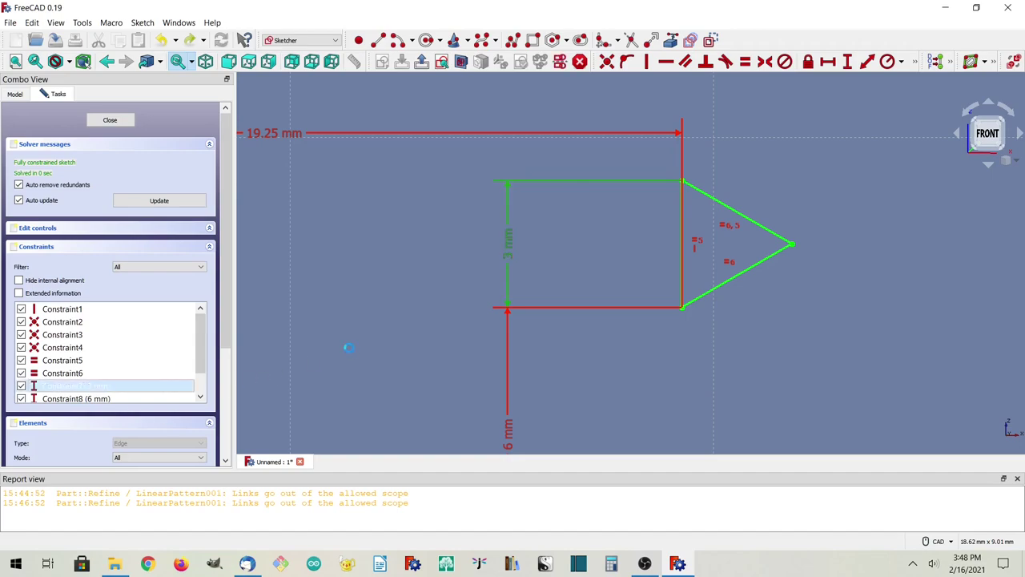
{"action": "key", "text": "Delete"}
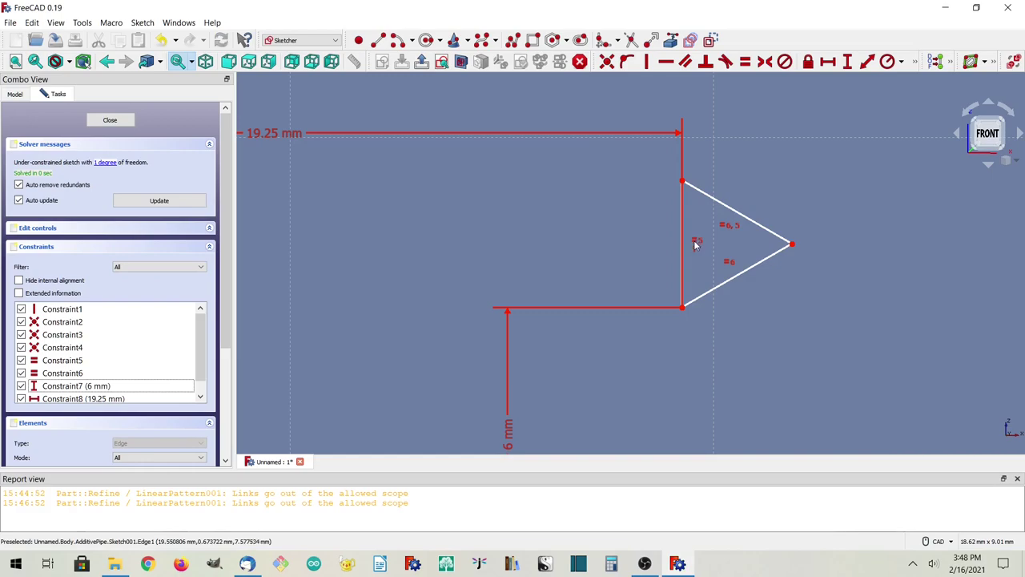
{"action": "scroll", "coordinate": [205, 354], "scroll_direction": "down", "scroll_amount": 1}
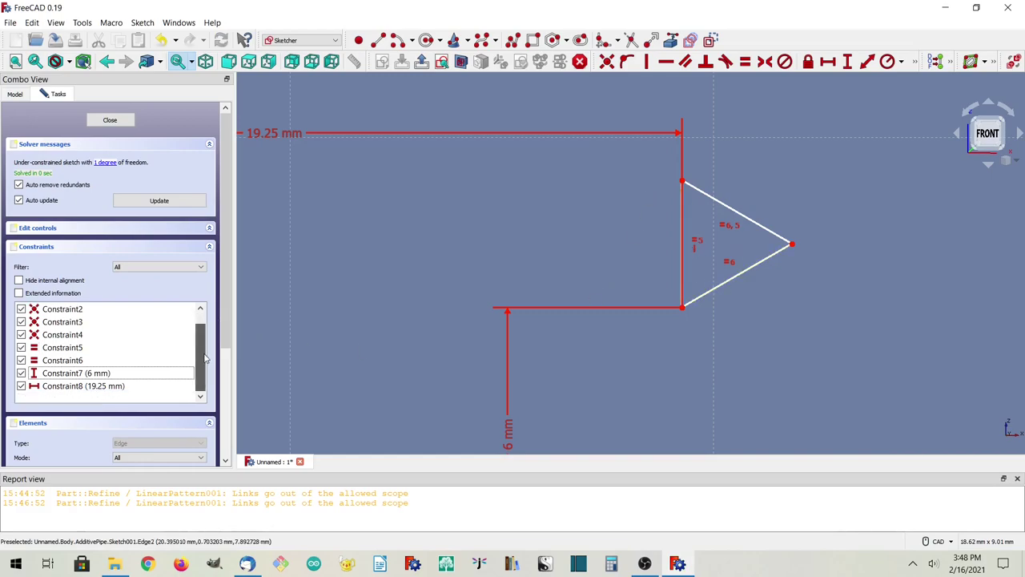
{"action": "left_click", "coordinate": [53, 350]}
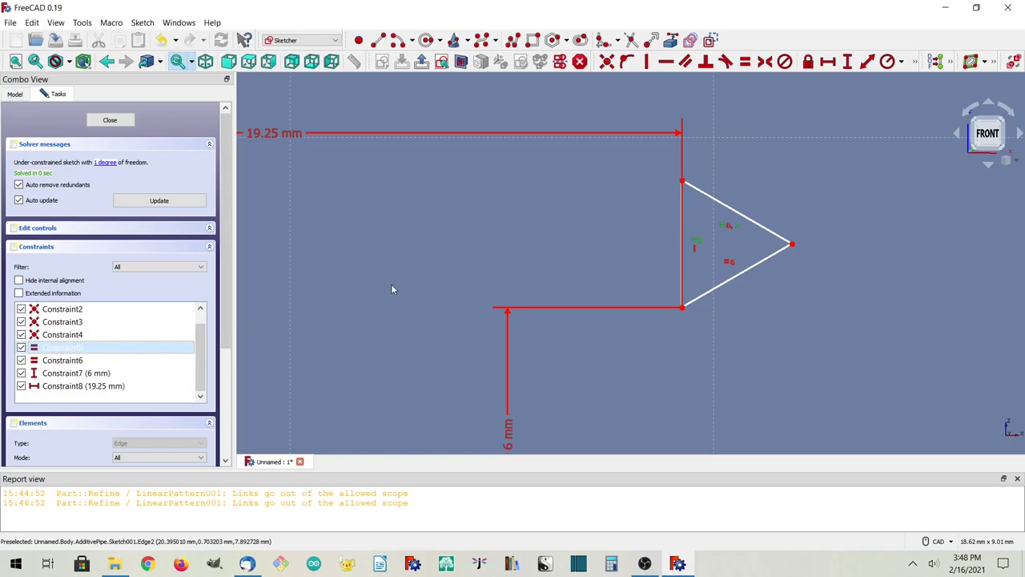
{"action": "key", "text": "Delete"}
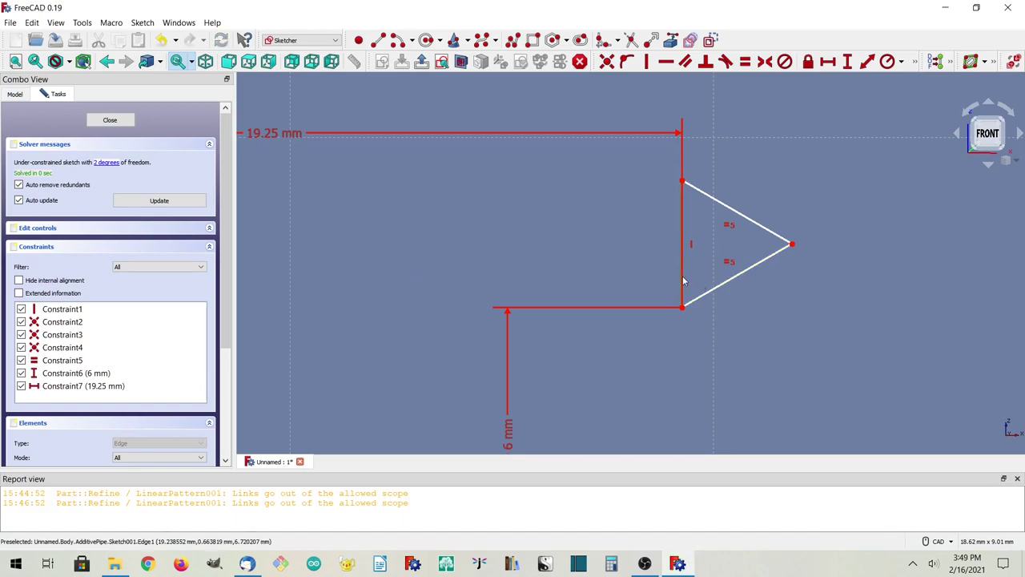
- Constrain the triangle's lower edge at 45° to the vertical line
{"action": "left_click", "coordinate": [902, 62]}
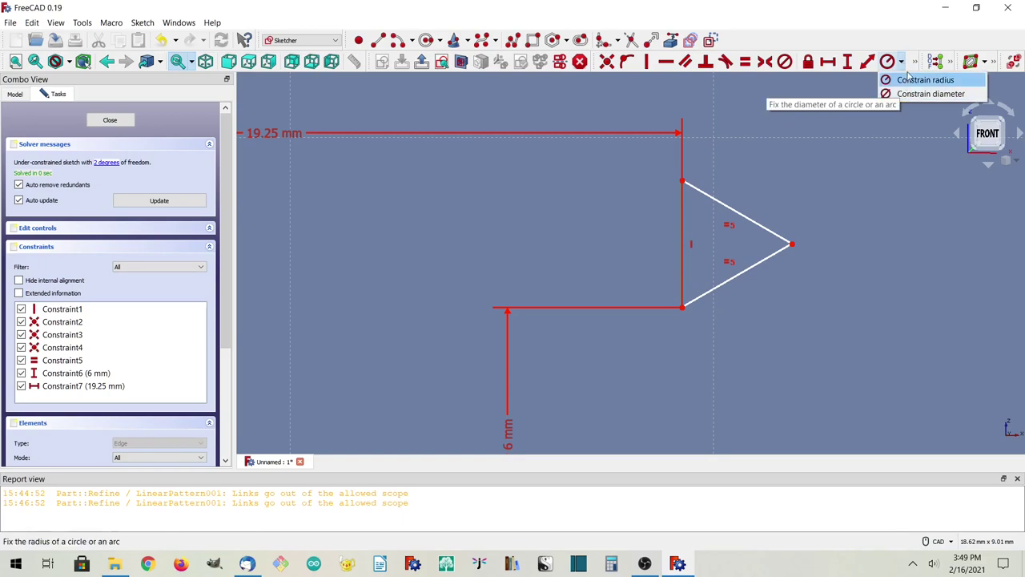
{"action": "left_click", "coordinate": [915, 62]}
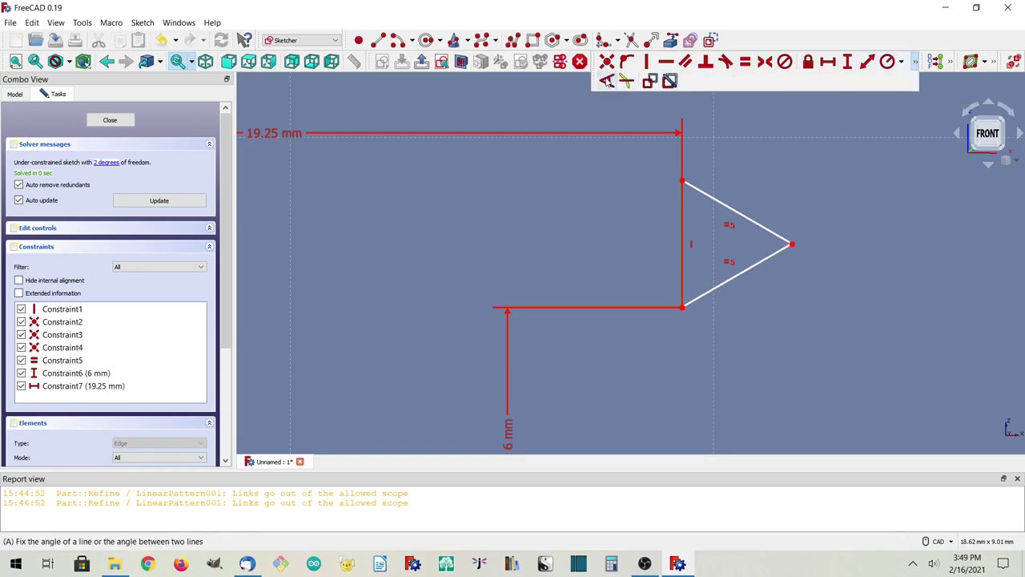
{"action": "left_click", "coordinate": [607, 81]}
{"action": "type", "text": "45"}
{"action": "key", "text": "Return"}
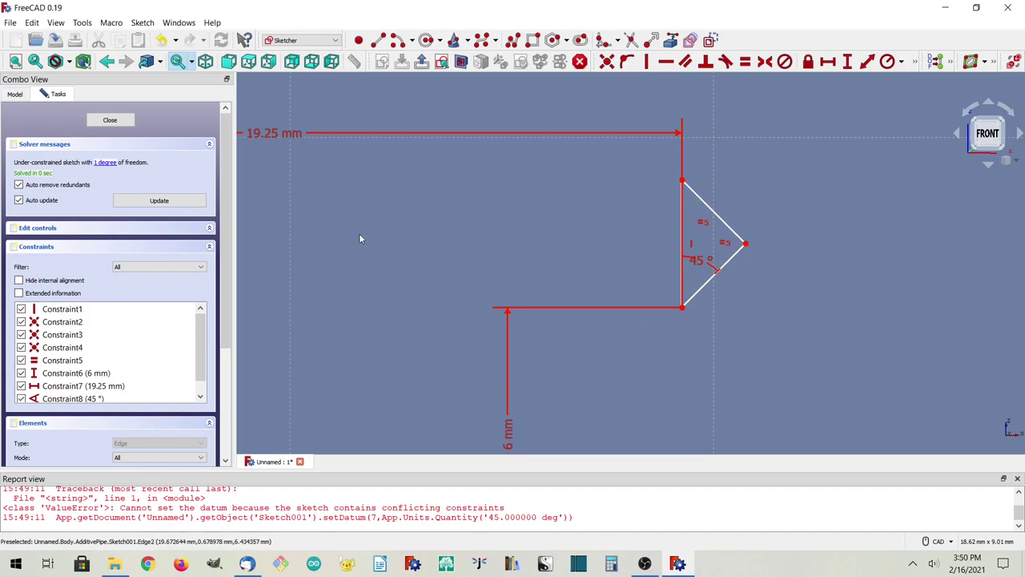
- Delete both slanted edges of the triangular tooth
{"action": "left_click", "coordinate": [700, 290]}
{"action": "key", "text": "Delete"}
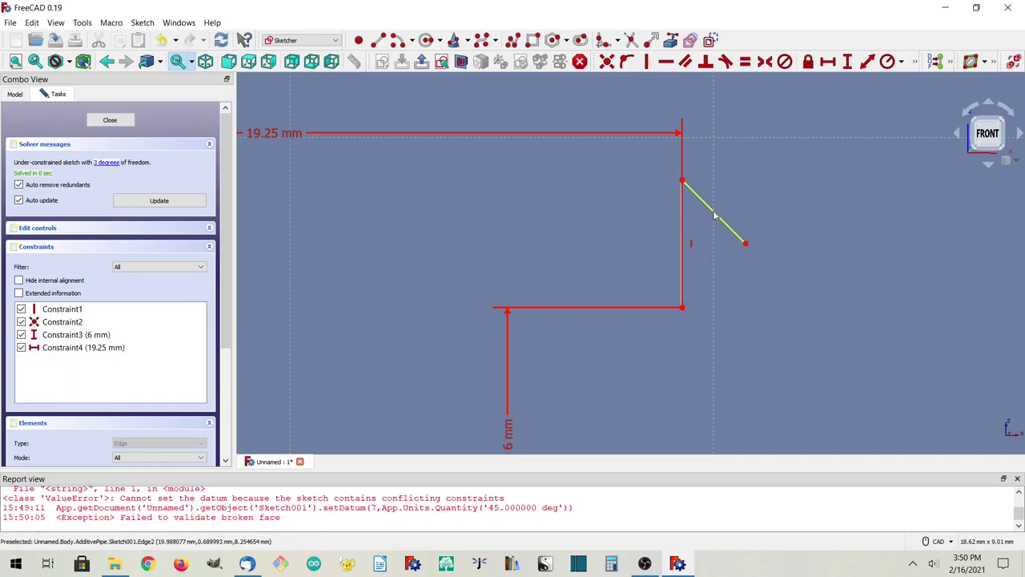
{"action": "key", "text": "Delete"}
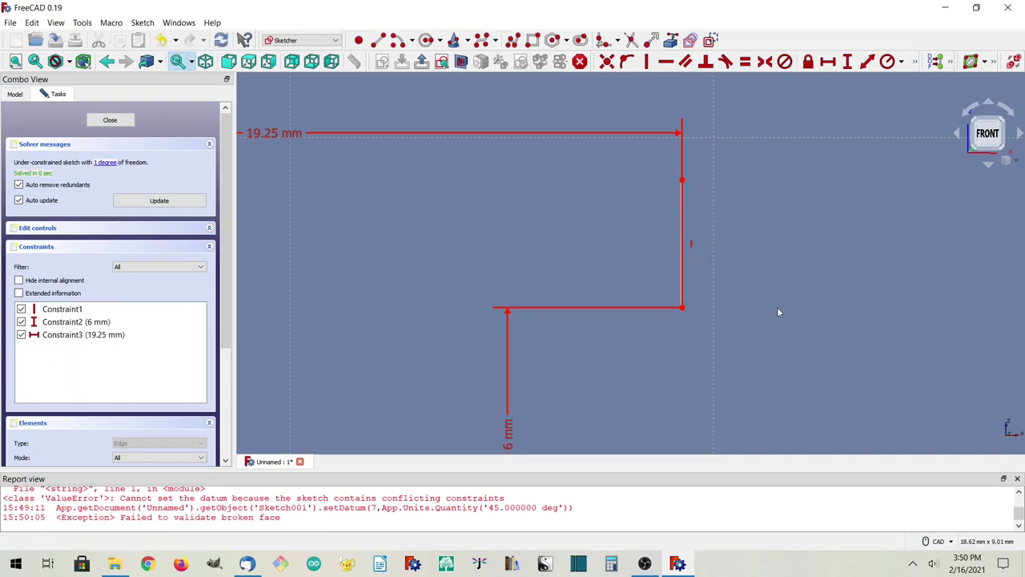
- Draw a polyline from the vertical line's bottom end, via a short vertical flat, back to its top end
{"action": "left_click", "coordinate": [513, 40]}
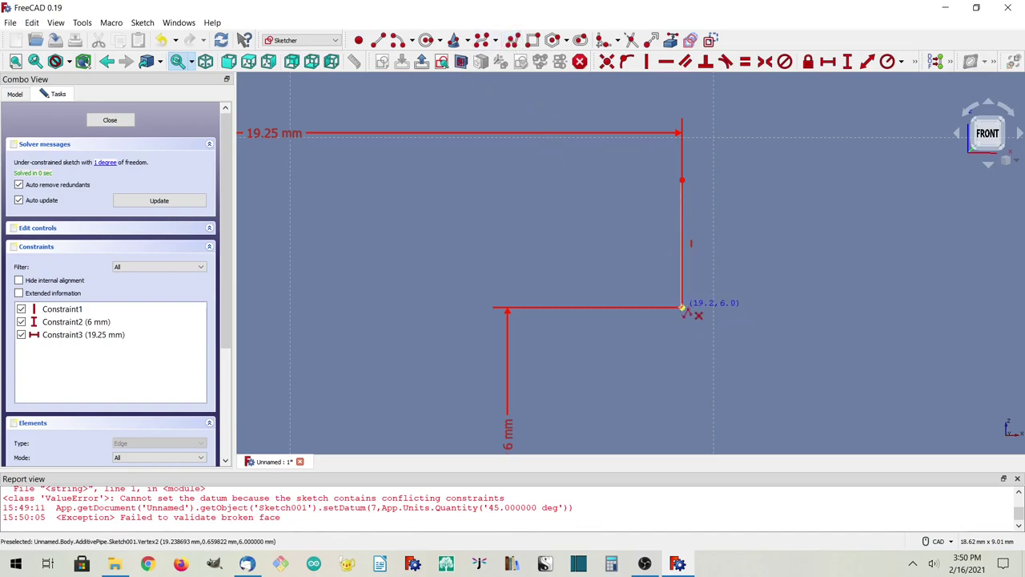
{"action": "left_click", "coordinate": [682, 307]}
{"action": "left_click", "coordinate": [753, 266]}
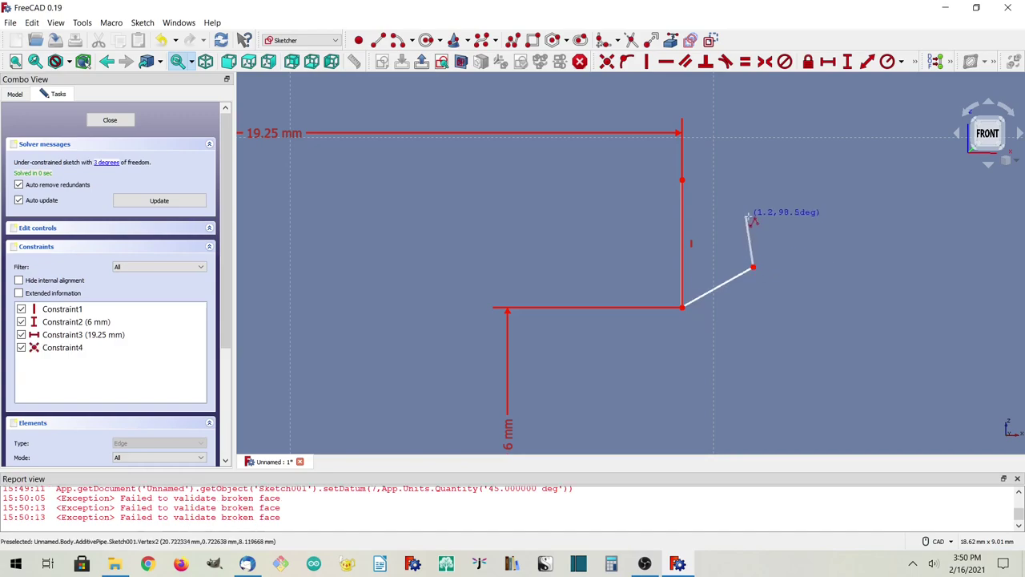
{"action": "left_click", "coordinate": [753, 217]}
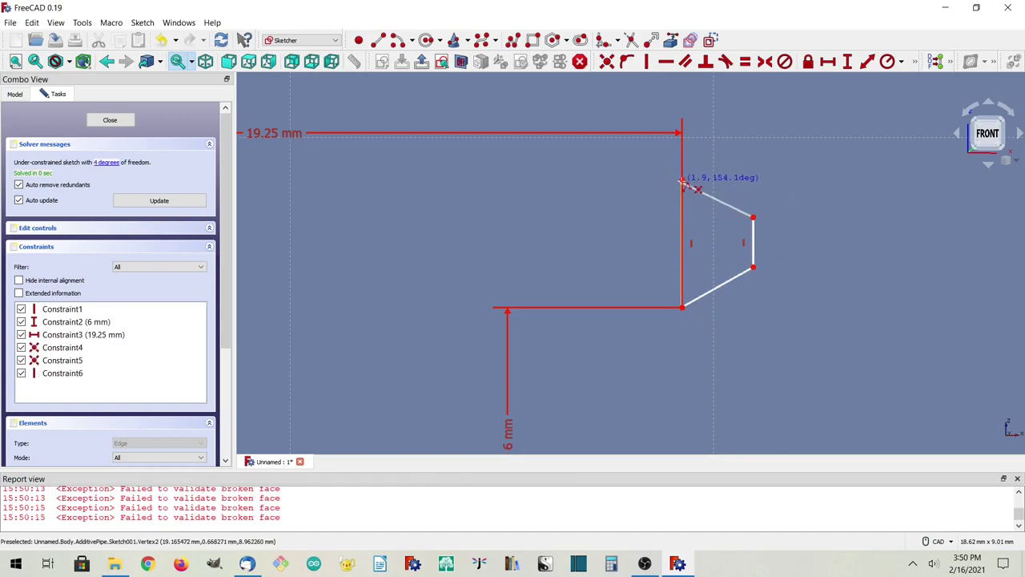
{"action": "left_click", "coordinate": [682, 180]}
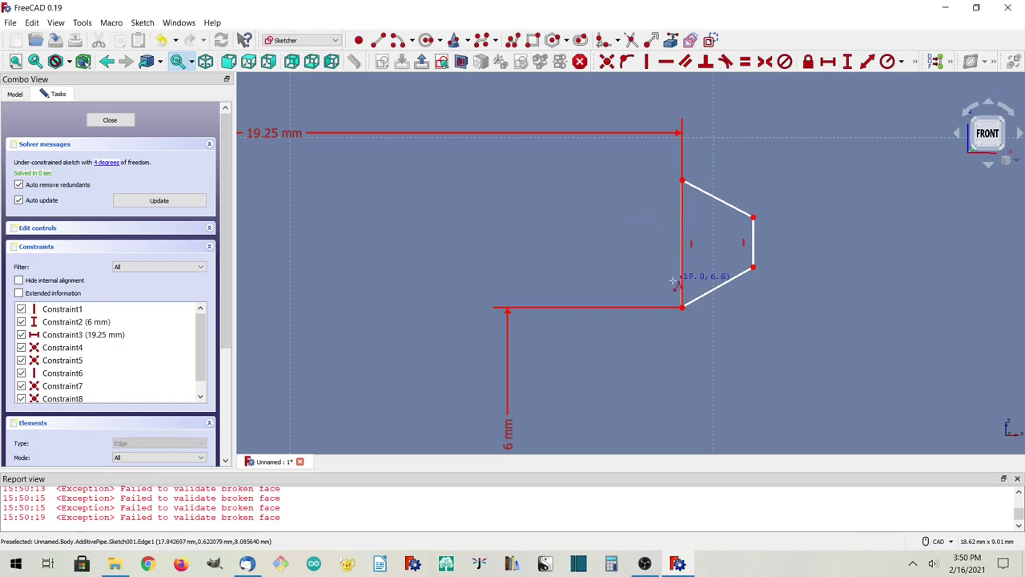
{"action": "right_click", "coordinate": [589, 237]}
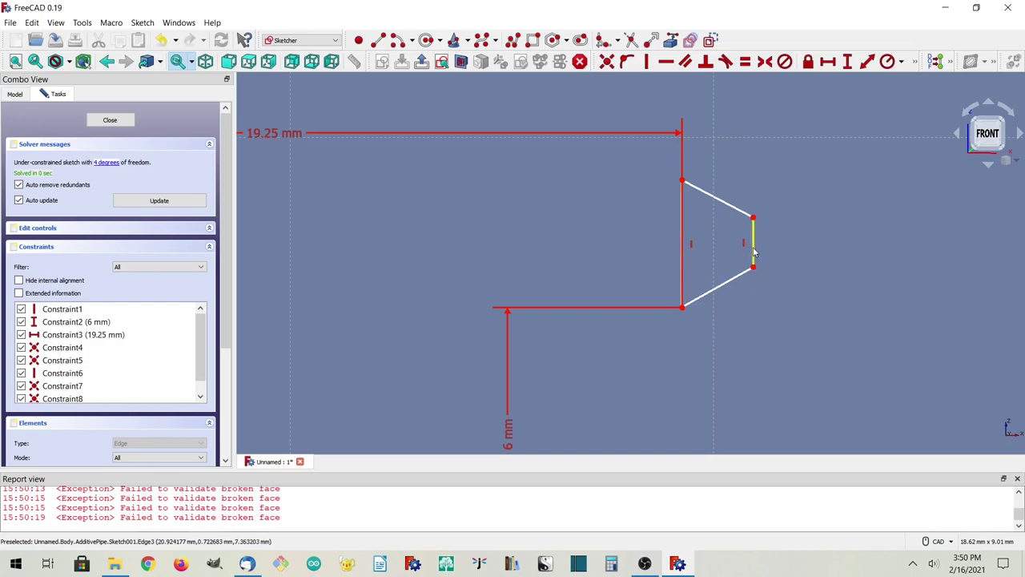
{"action": "left_click", "coordinate": [708, 294]}
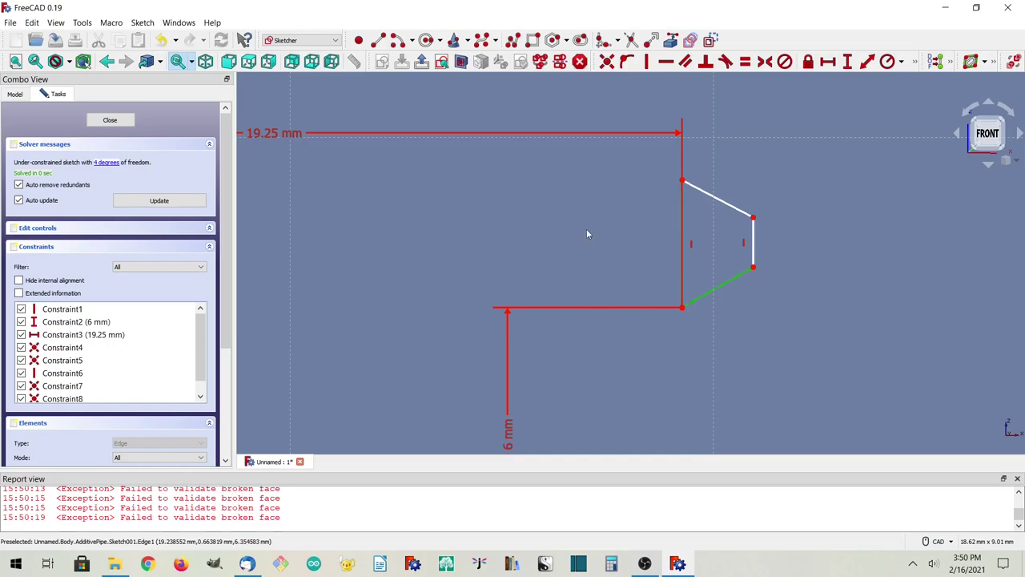
- Give the lower and upper slanted edges of the trapezoid 45° angle constraints
{"action": "left_click", "coordinate": [915, 63]}
{"action": "left_click", "coordinate": [608, 81]}
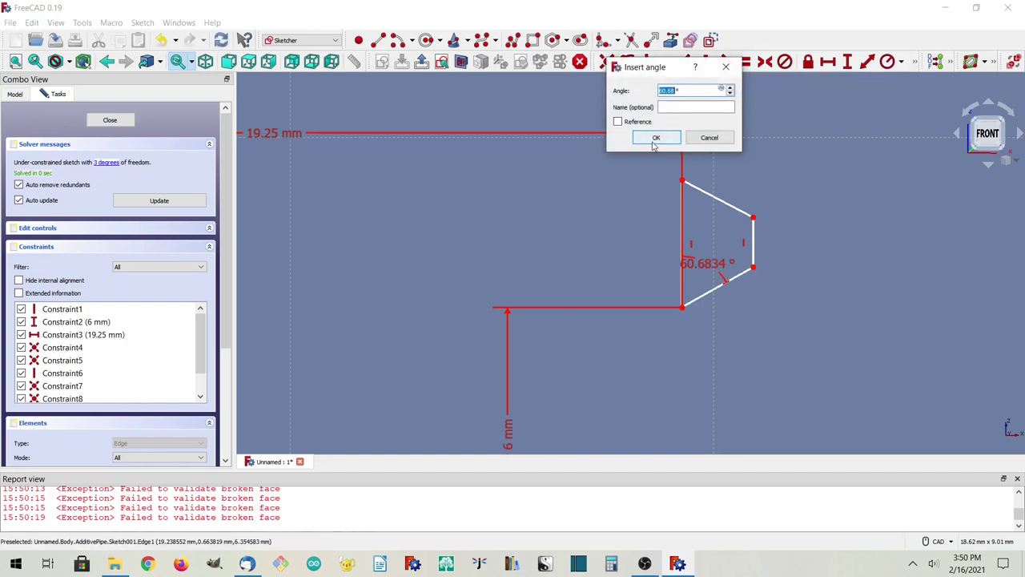
{"action": "left_click", "coordinate": [656, 138]}
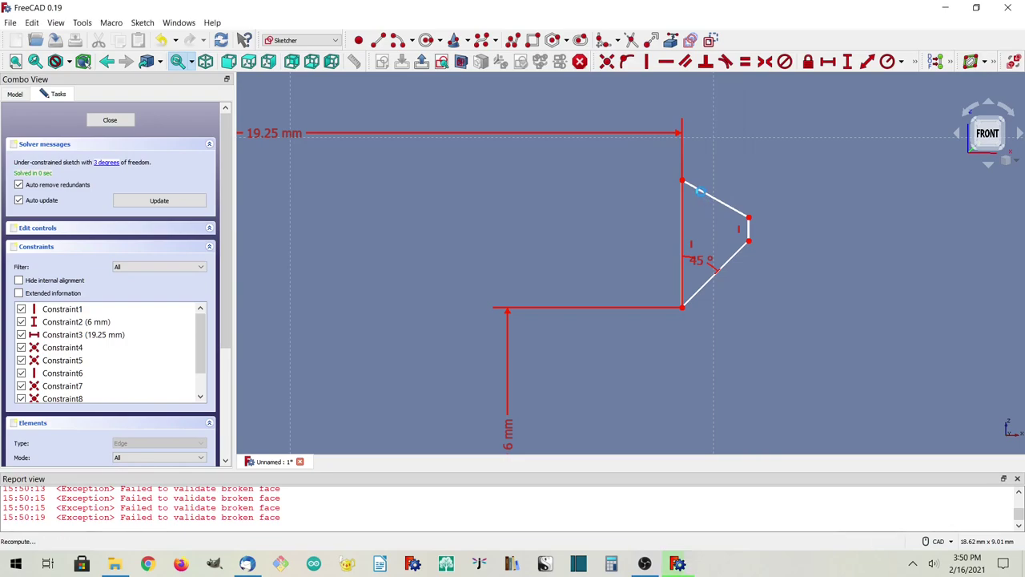
{"action": "left_click", "coordinate": [701, 191]}
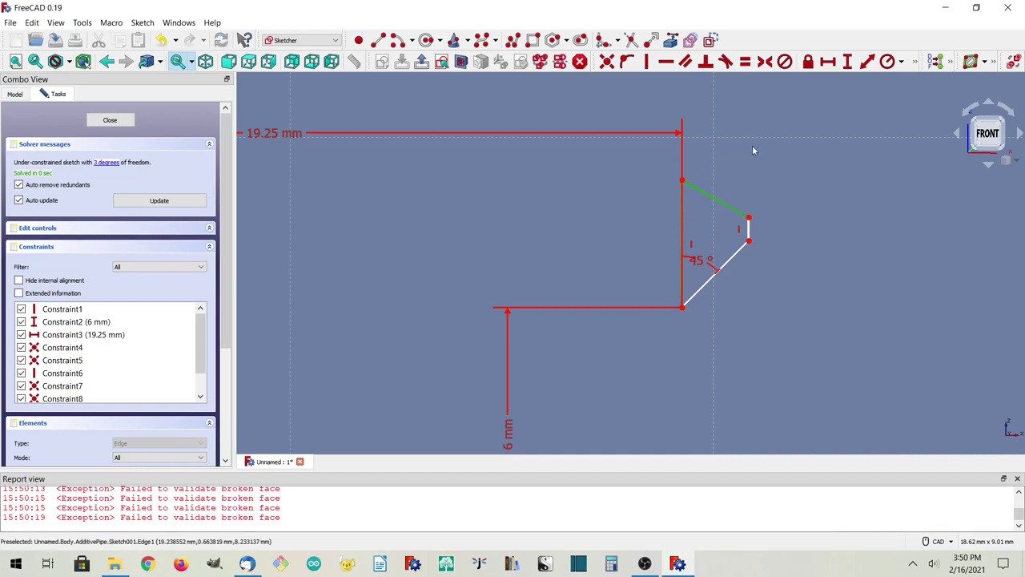
{"action": "left_click", "coordinate": [916, 63]}
{"action": "left_click", "coordinate": [919, 65]}
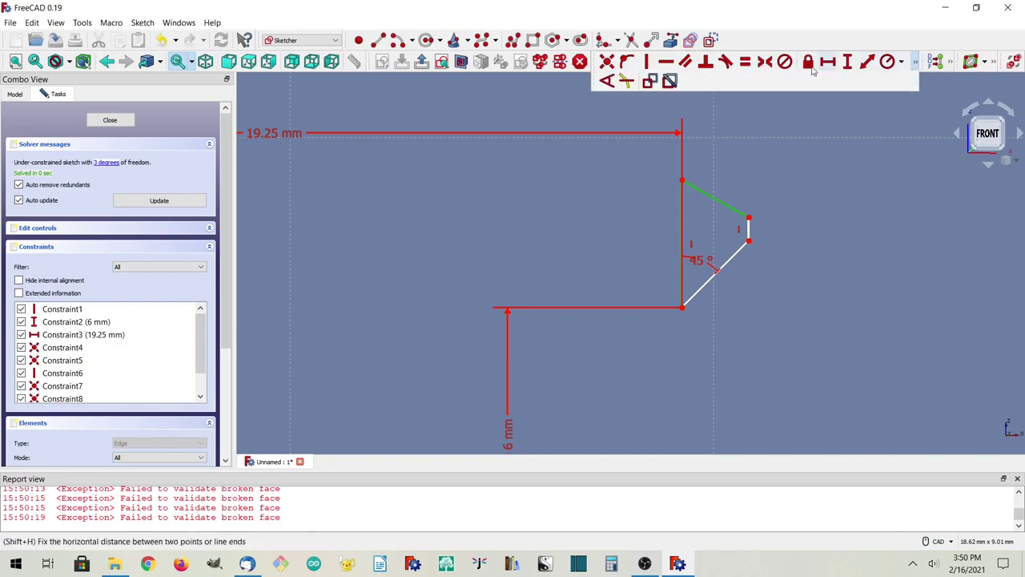
{"action": "left_click", "coordinate": [609, 81]}
{"action": "type", "text": "45"}
{"action": "key", "text": "Return"}
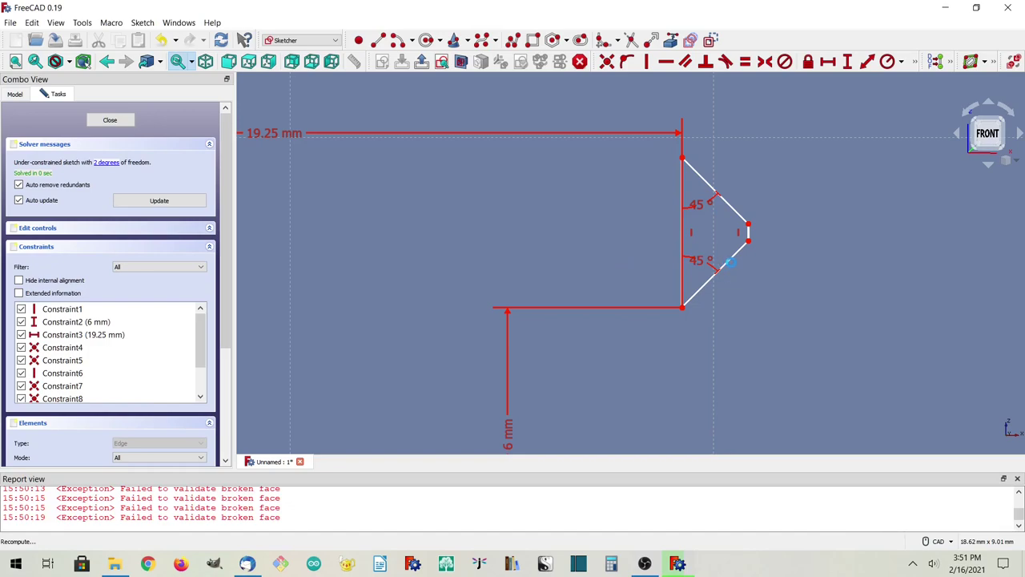
{"action": "left_click", "coordinate": [725, 264]}
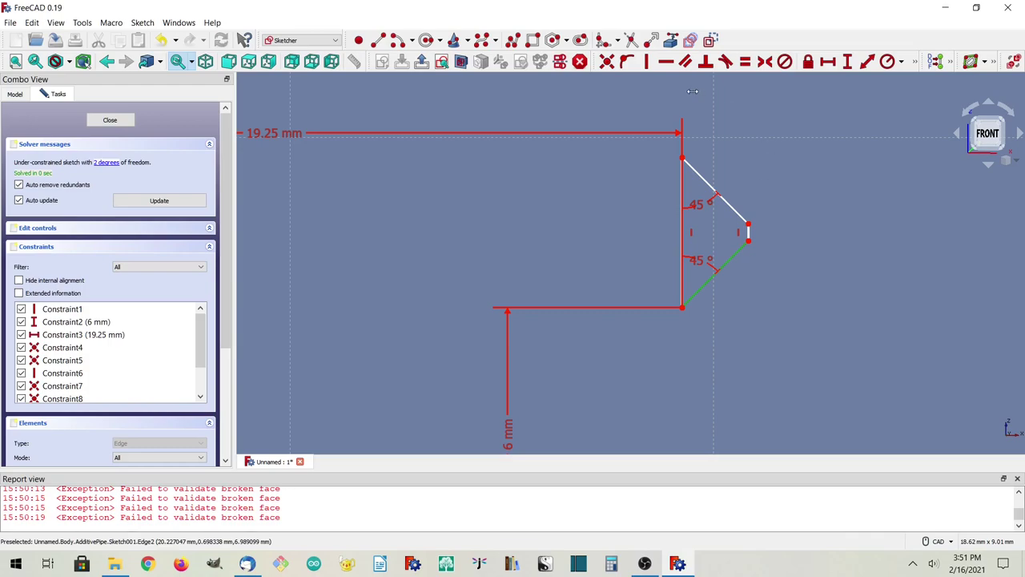
- Constrain the lower slanted edge to a 1.25 mm horizontal width
{"action": "left_click", "coordinate": [830, 62]}
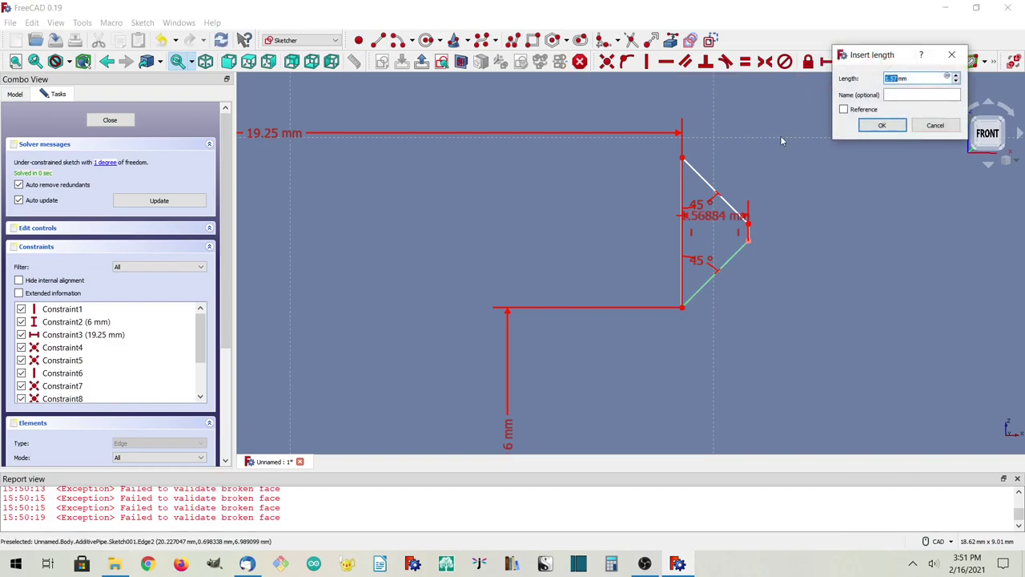
{"action": "type", "text": "1.25"}
{"action": "key", "text": "Return"}
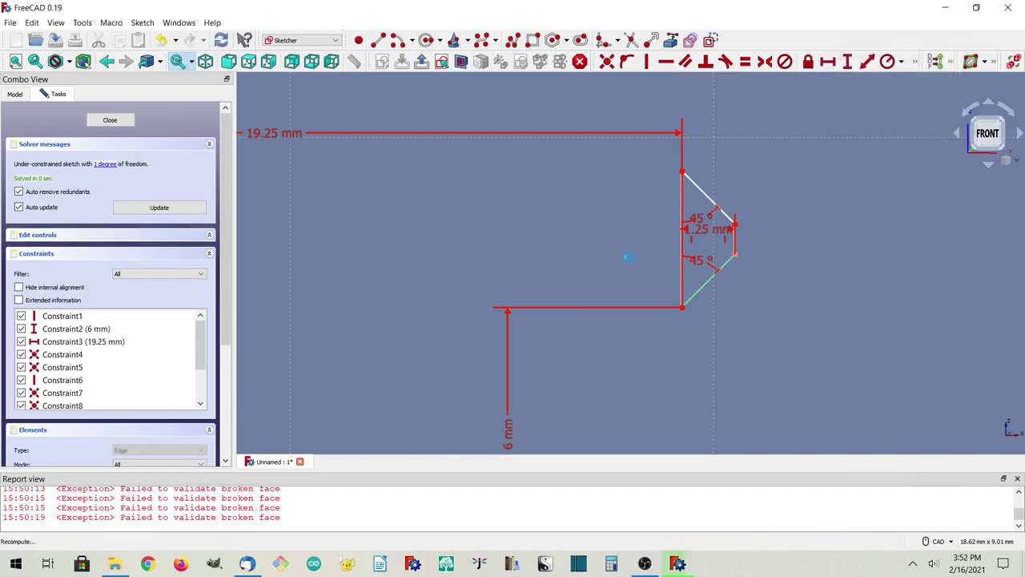
{"action": "scroll", "coordinate": [664, 253], "scroll_direction": "down", "scroll_amount": 3}
{"action": "scroll", "coordinate": [634, 281], "scroll_direction": "up", "scroll_amount": 3}
{"action": "middle_click_drag", "start_coordinate": [734, 346], "coordinate": [626, 158]}
{"action": "left_click_drag", "start_coordinate": [747, 334], "coordinate": [830, 315]}
- Give the short vertical tip line a 1 mm length, fully constraining the sketch
{"action": "left_click", "coordinate": [746, 223]}
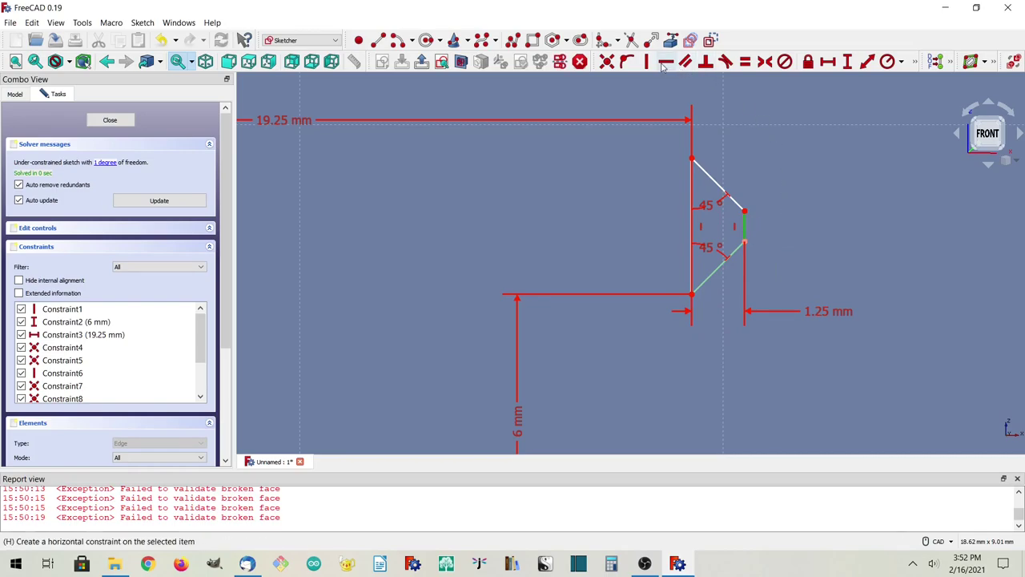
{"action": "left_click", "coordinate": [849, 63]}
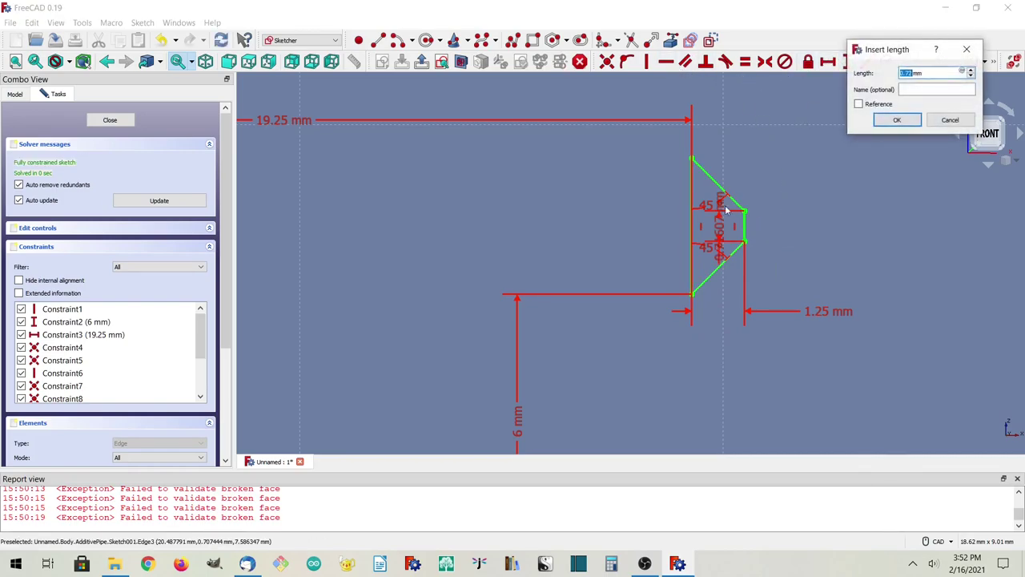
{"action": "key", "text": "Return"}
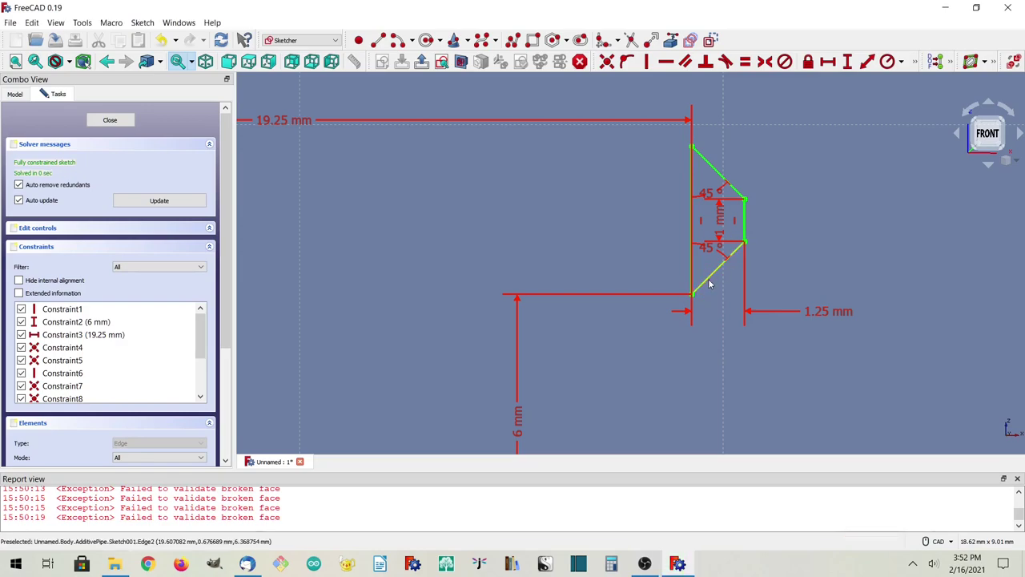
- Empty the Report view messages, then edit the 19.25 mm horizontal offset dimension to 19.75 mm
{"action": "right_click", "coordinate": [363, 497]}
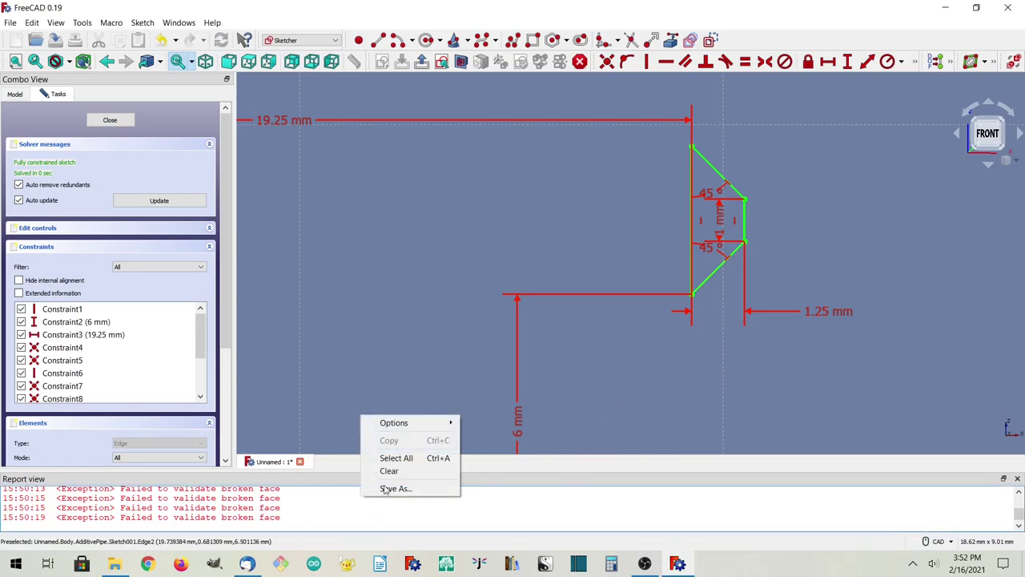
{"action": "left_click", "coordinate": [388, 471]}
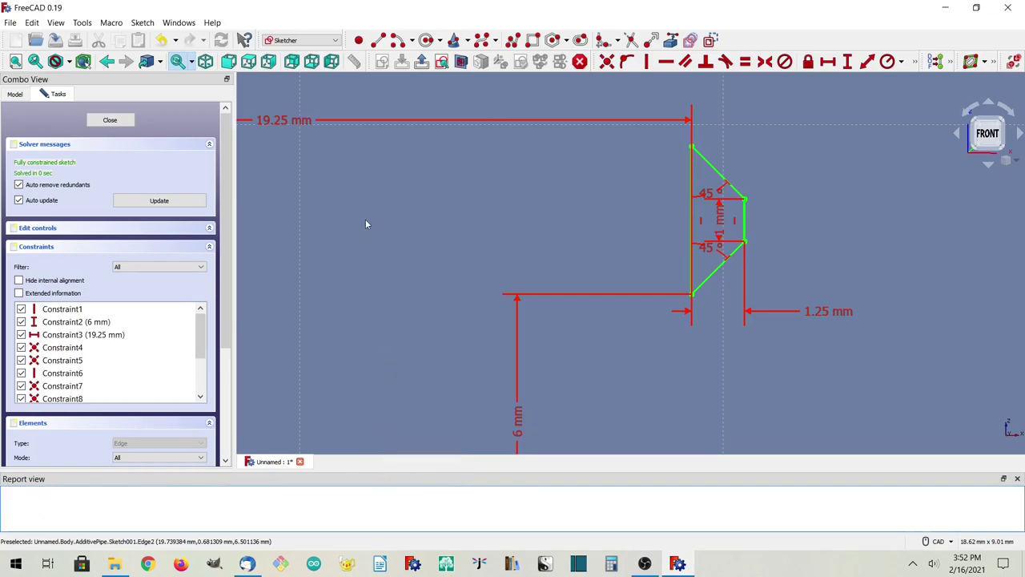
{"action": "double_click", "coordinate": [274, 120]}
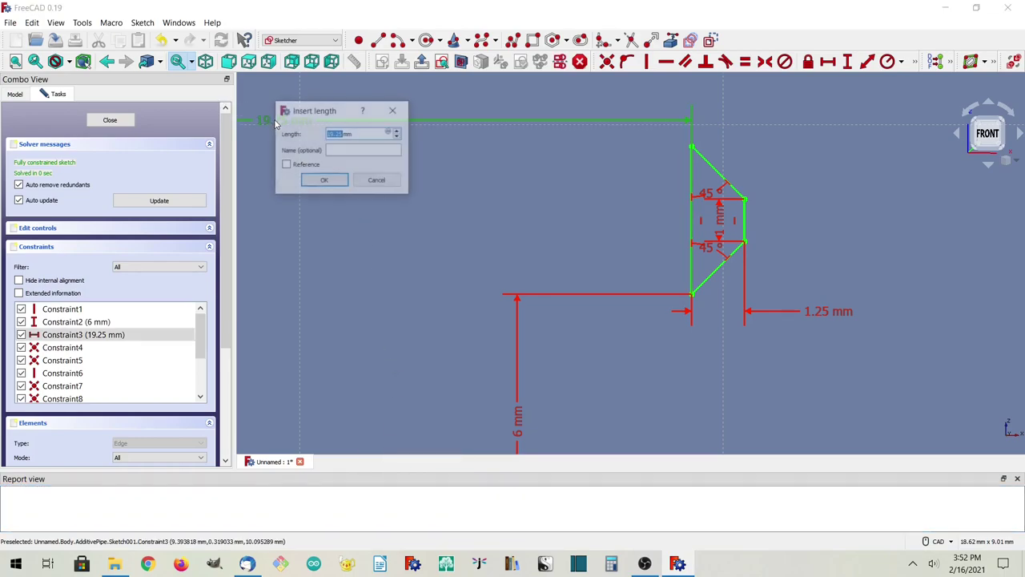
{"action": "type", "text": "19."}
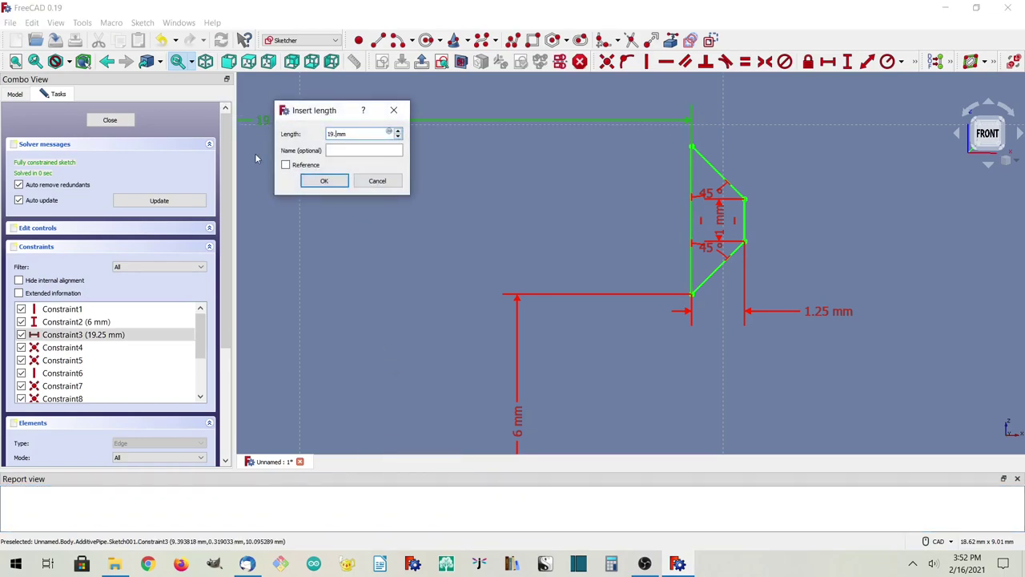
{"action": "type", "text": "75"}
{"action": "left_click", "coordinate": [322, 180]}
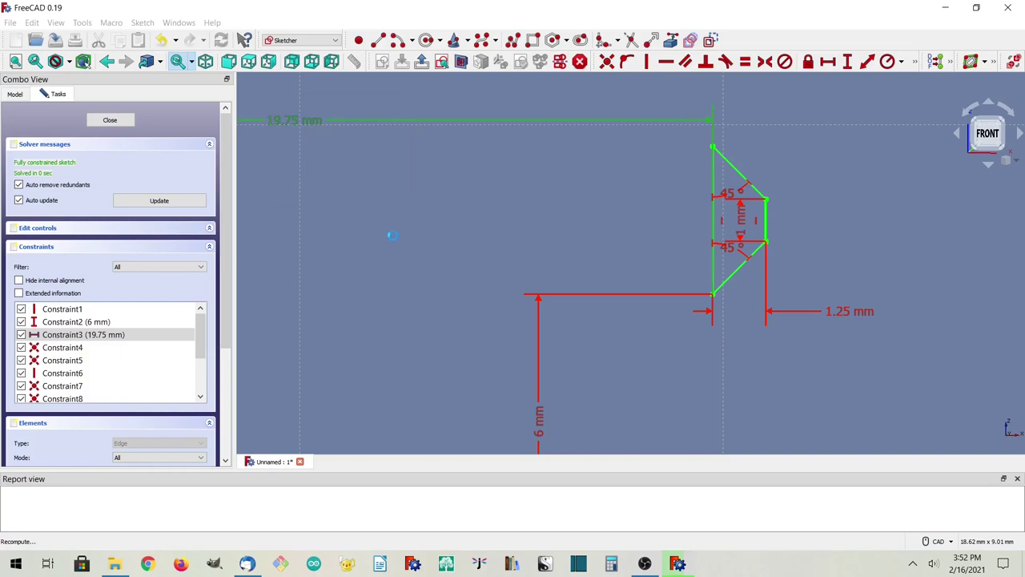
{"action": "left_click", "coordinate": [515, 225]}
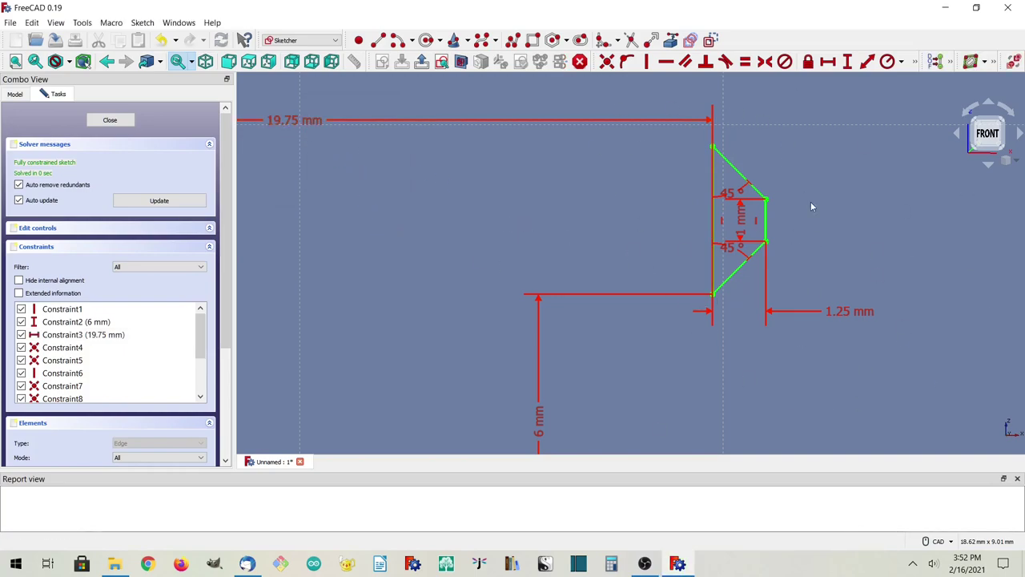
- Close the sketch and view the ring isometrically, orbiting to inspect its underside and trapezoidal ridges
{"action": "left_click", "coordinate": [116, 122]}
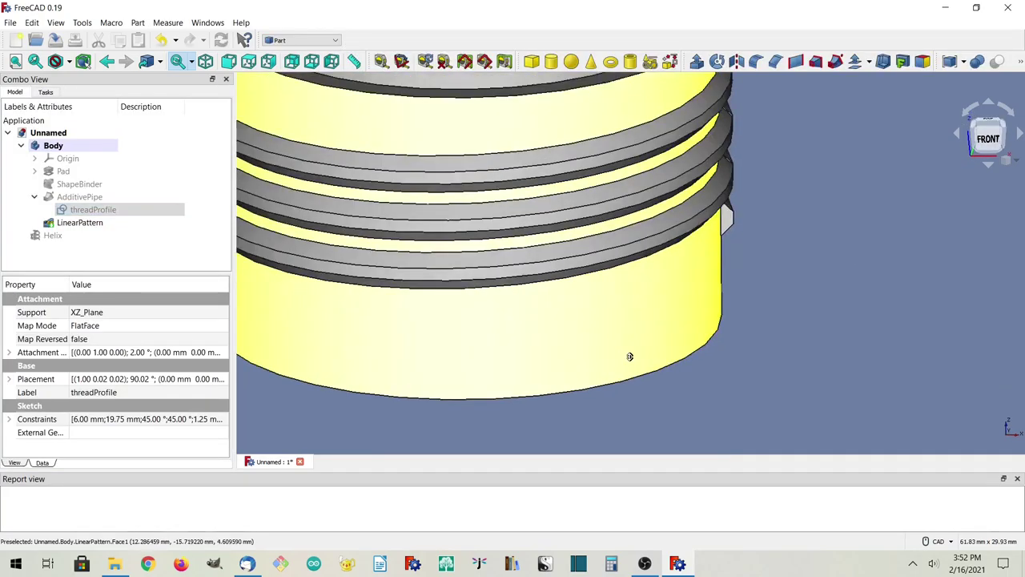
{"action": "left_click", "coordinate": [16, 61]}
{"action": "left_click", "coordinate": [206, 62]}
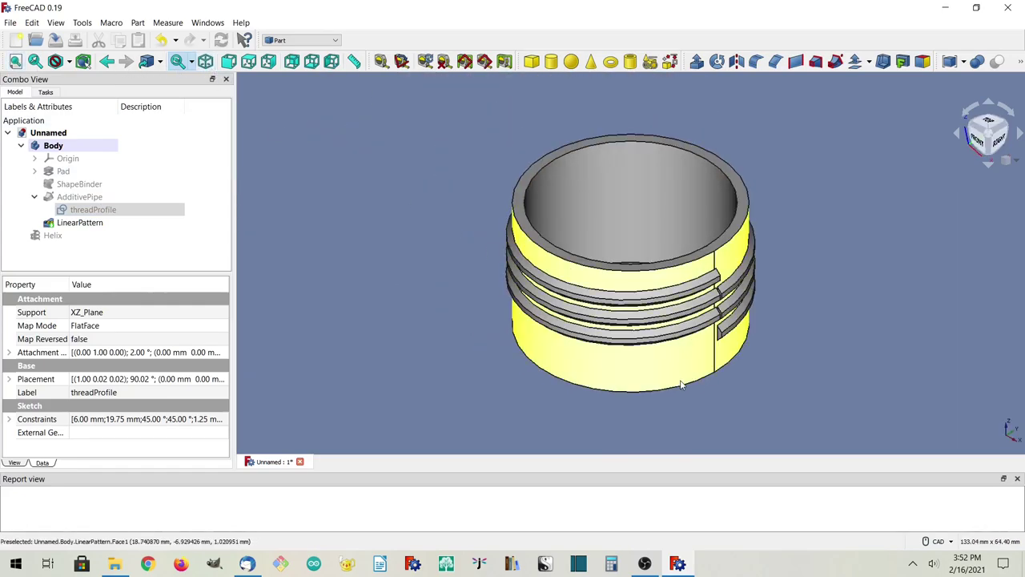
{"action": "middle_click_drag", "start_coordinate": [681, 381], "coordinate": [687, 311]}
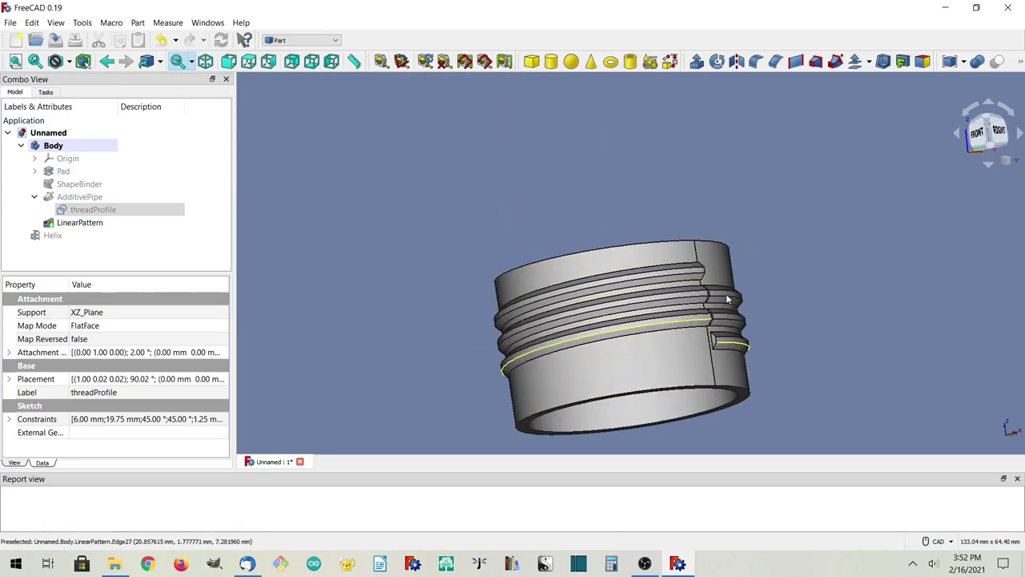
{"action": "scroll", "coordinate": [687, 307], "scroll_direction": "up", "scroll_amount": 5}
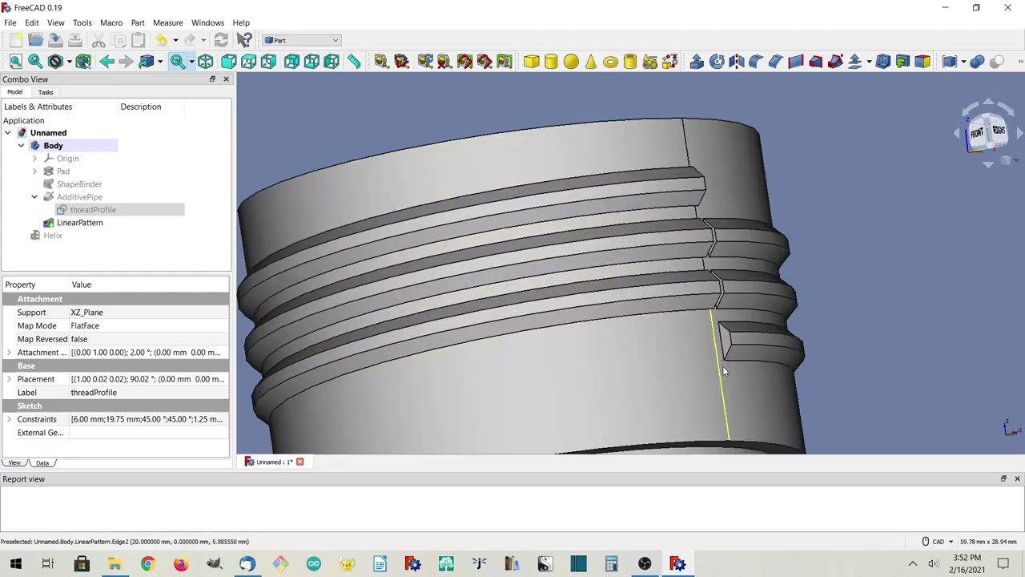
{"action": "scroll", "coordinate": [733, 334], "scroll_direction": "down", "scroll_amount": 7}
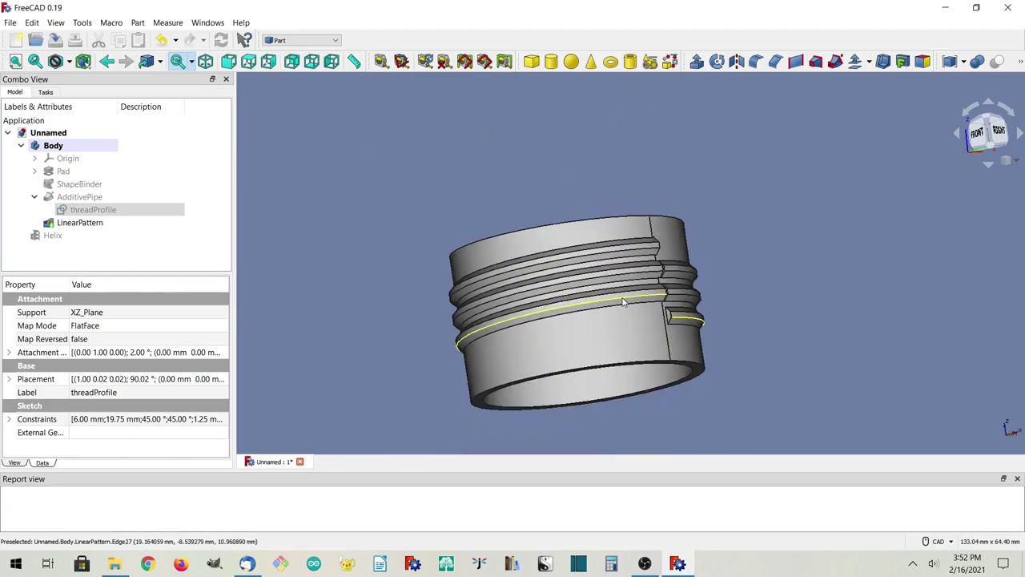
{"action": "middle_click_drag", "start_coordinate": [614, 322], "coordinate": [620, 396]}
{"action": "left_click", "coordinate": [472, 290]}
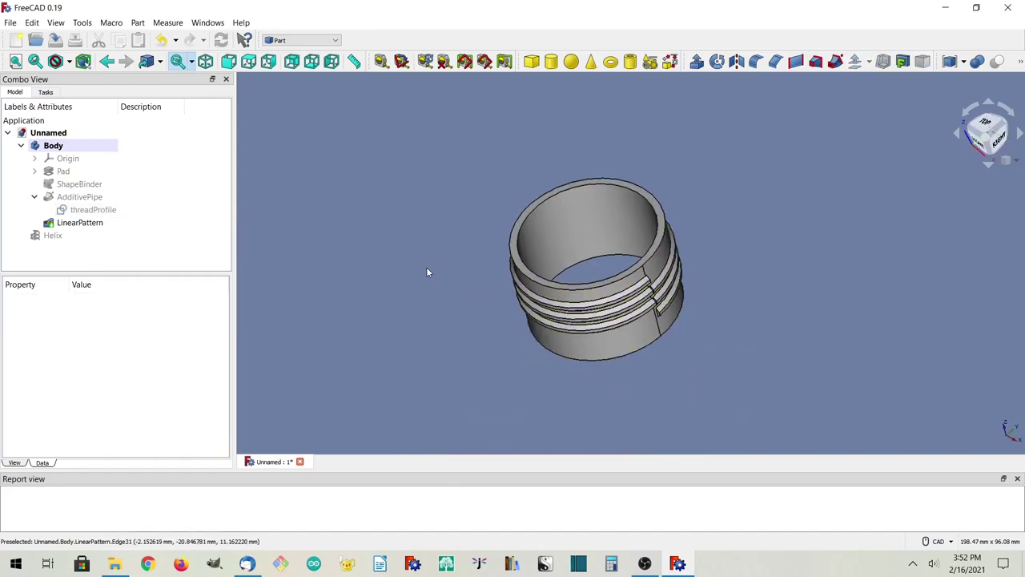